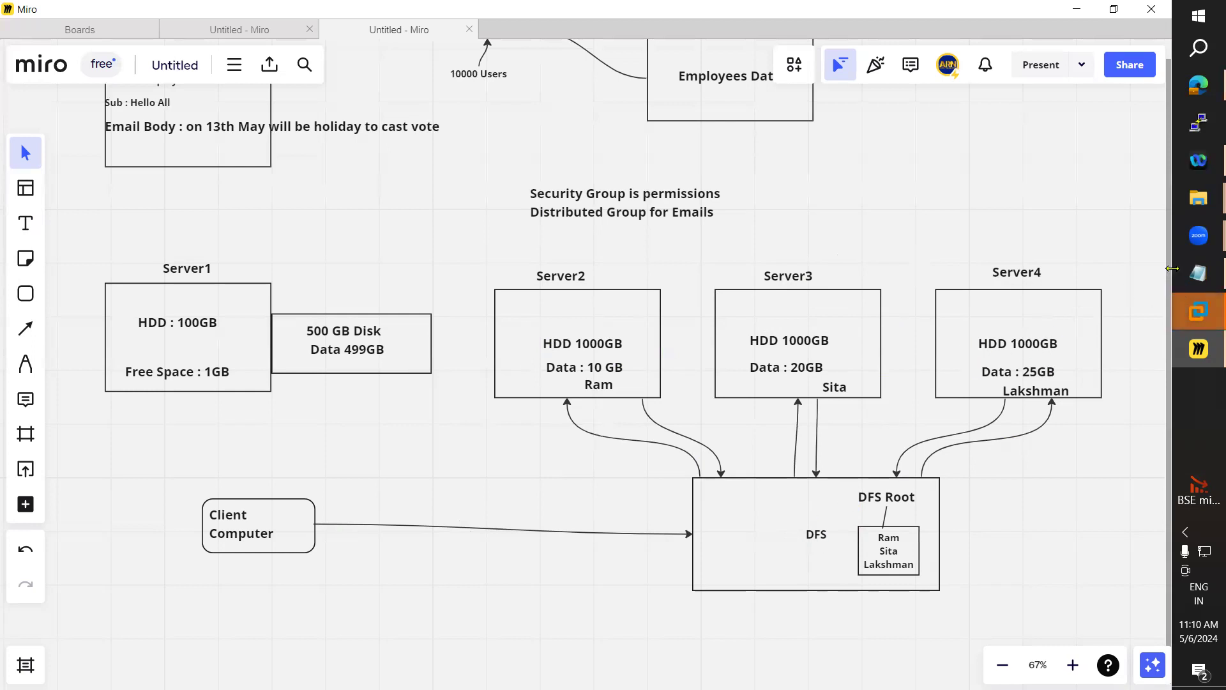
# Highlight the DFS Namespace and DFS-R description paragraphs in the notes, then hide the notes
pyautogui.click(1198, 273)
pyautogui.moveTo(144, 407); pyautogui.dragTo(25, 300)
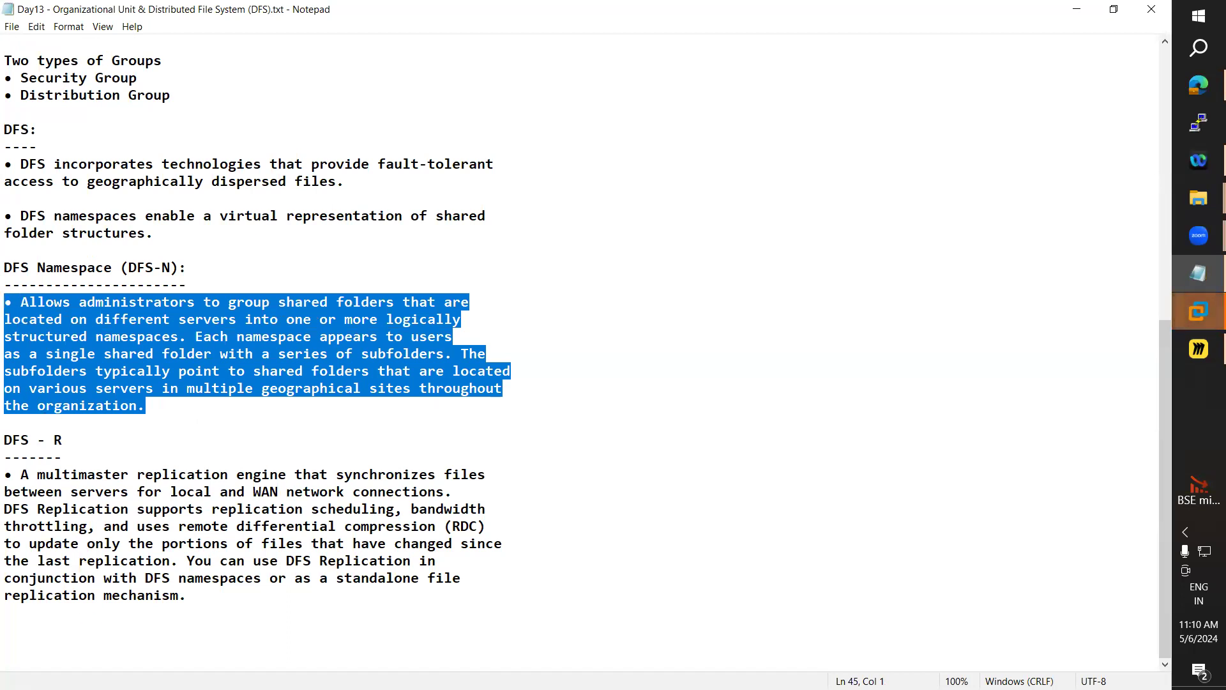
pyautogui.moveTo(217, 594); pyautogui.dragTo(25, 482)
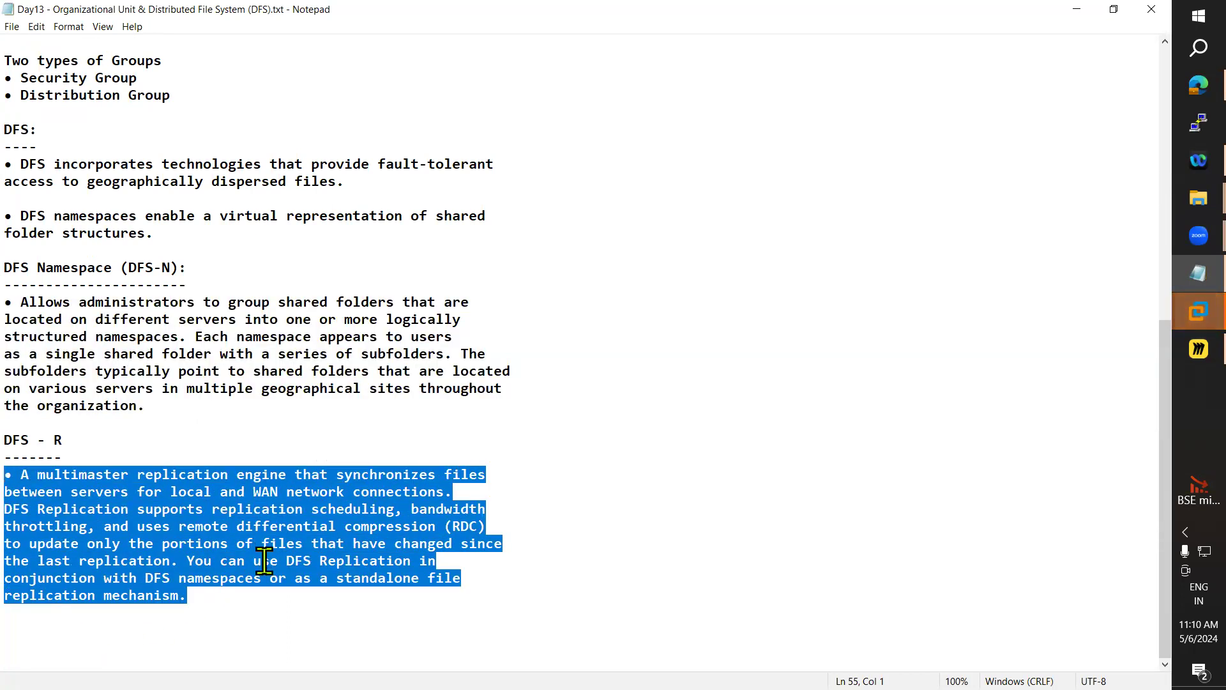
pyautogui.click(1078, 10)
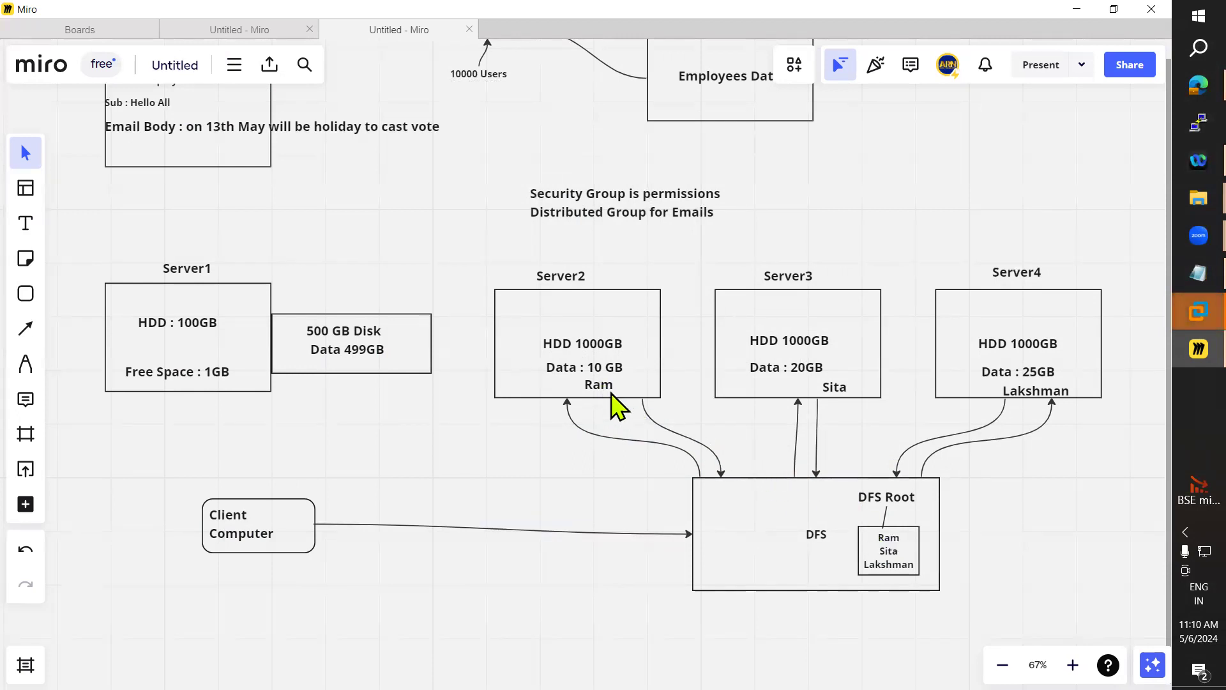
# Draw curved connectors linking Ram, Sita and Lakshman to the DFS name box
pyautogui.click(26, 329)
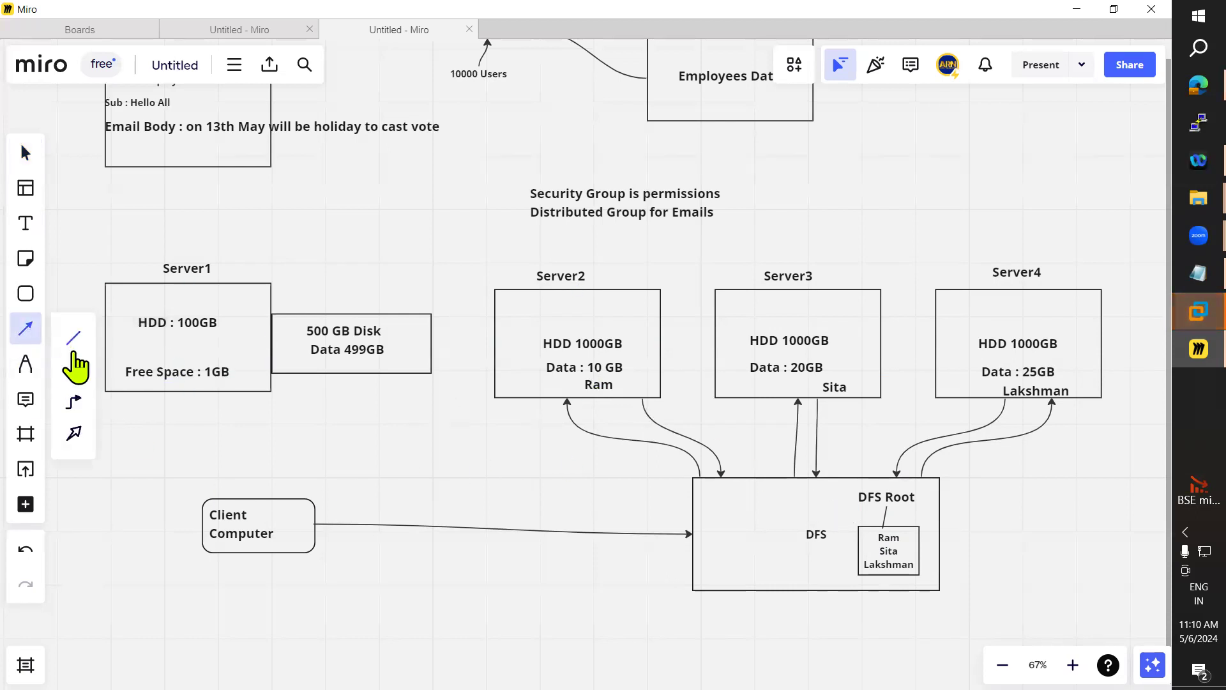
pyautogui.click(74, 373)
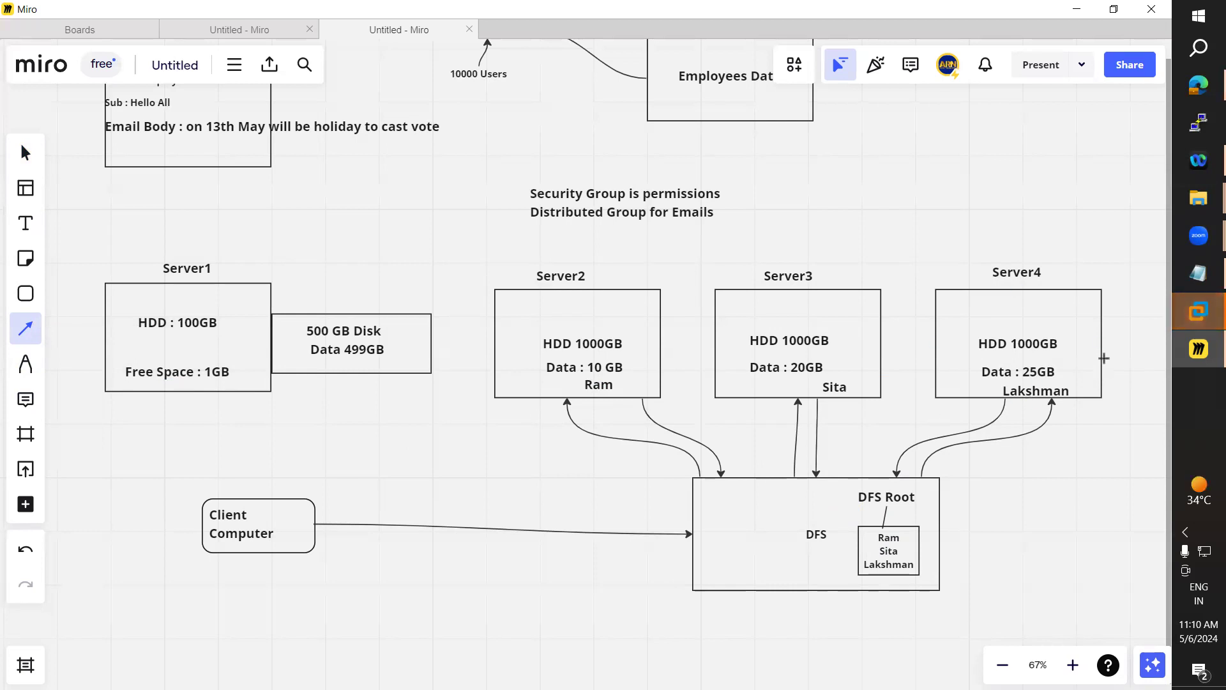
pyautogui.moveTo(678, 432); pyautogui.dragTo(877, 539)
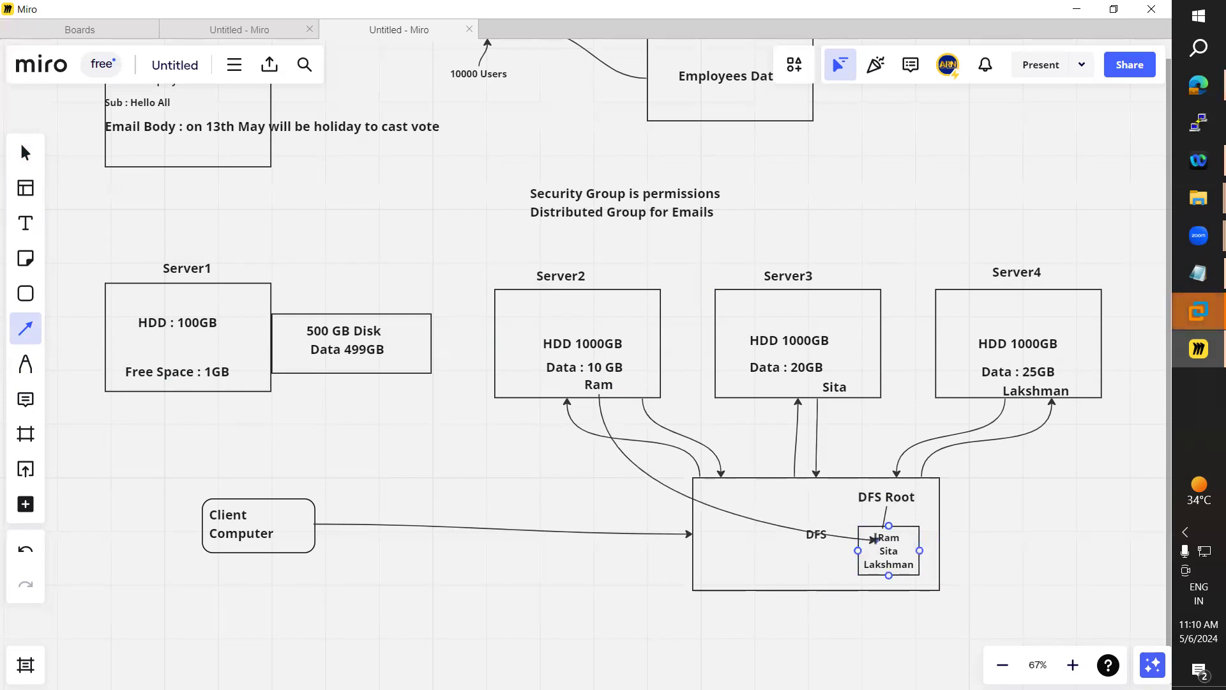
pyautogui.click(26, 328)
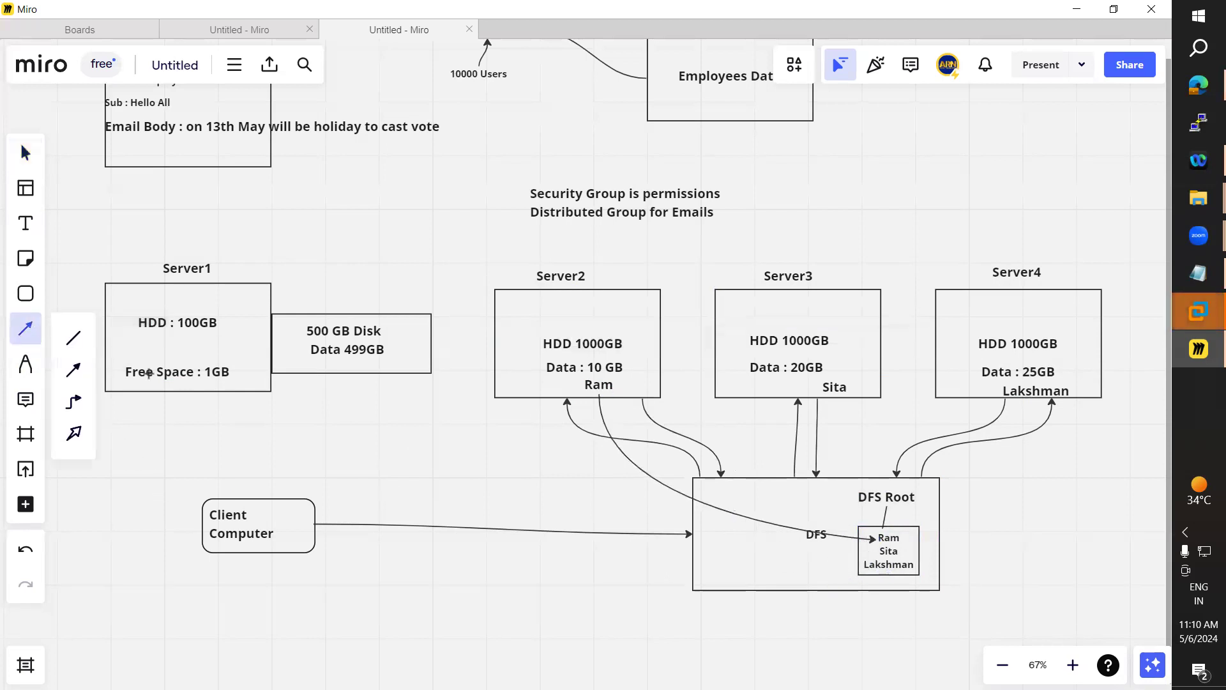
pyautogui.moveTo(899, 550)
pyautogui.mouseDown()
pyautogui.moveTo(841, 455)
pyautogui.moveTo(835, 386)
pyautogui.moveTo(835, 396)
pyautogui.mouseUp()
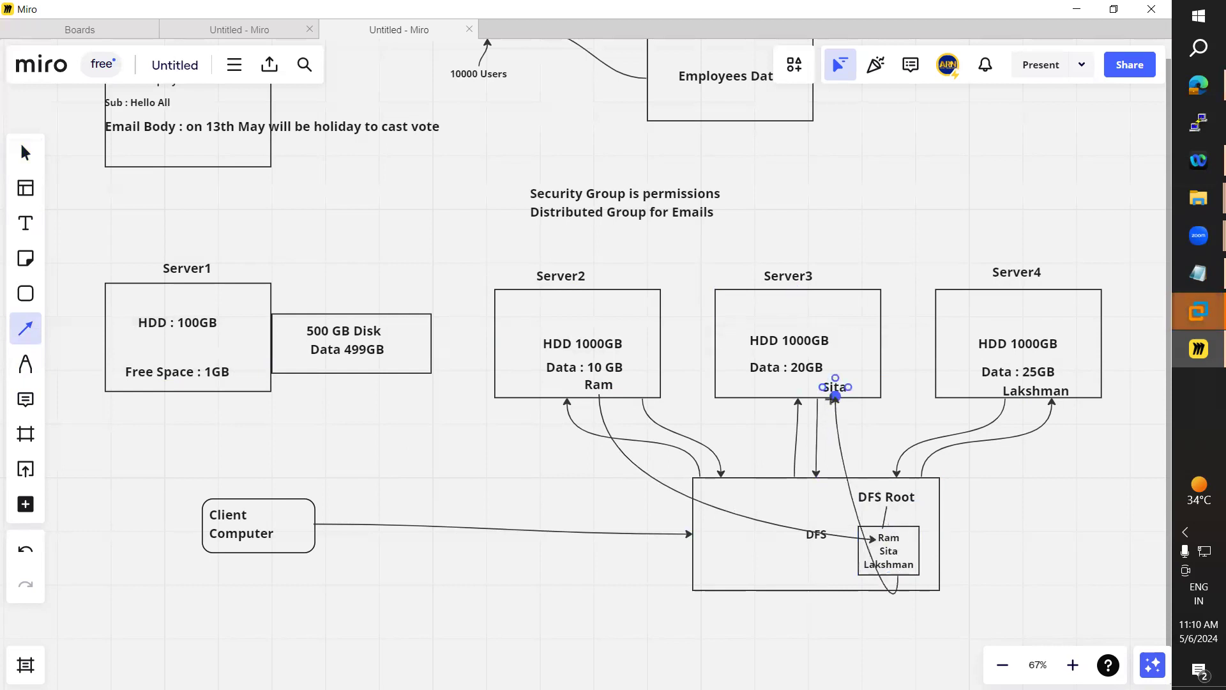
pyautogui.click(32, 336)
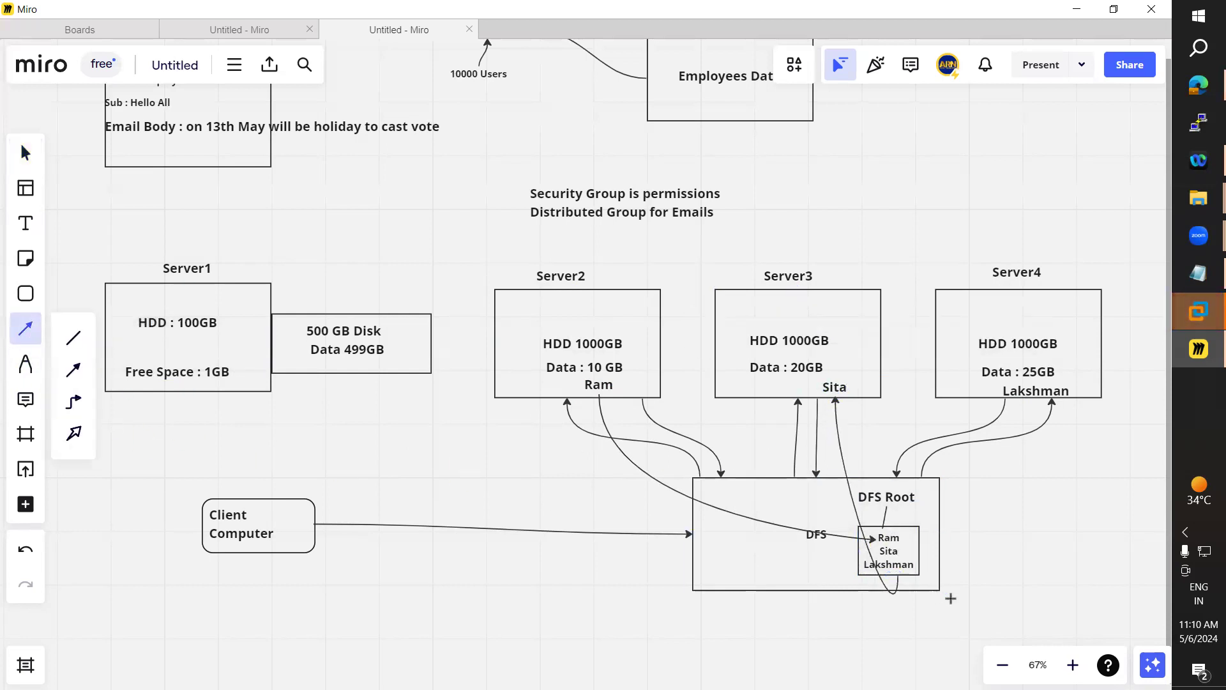
pyautogui.moveTo(901, 570); pyautogui.dragTo(1003, 391)
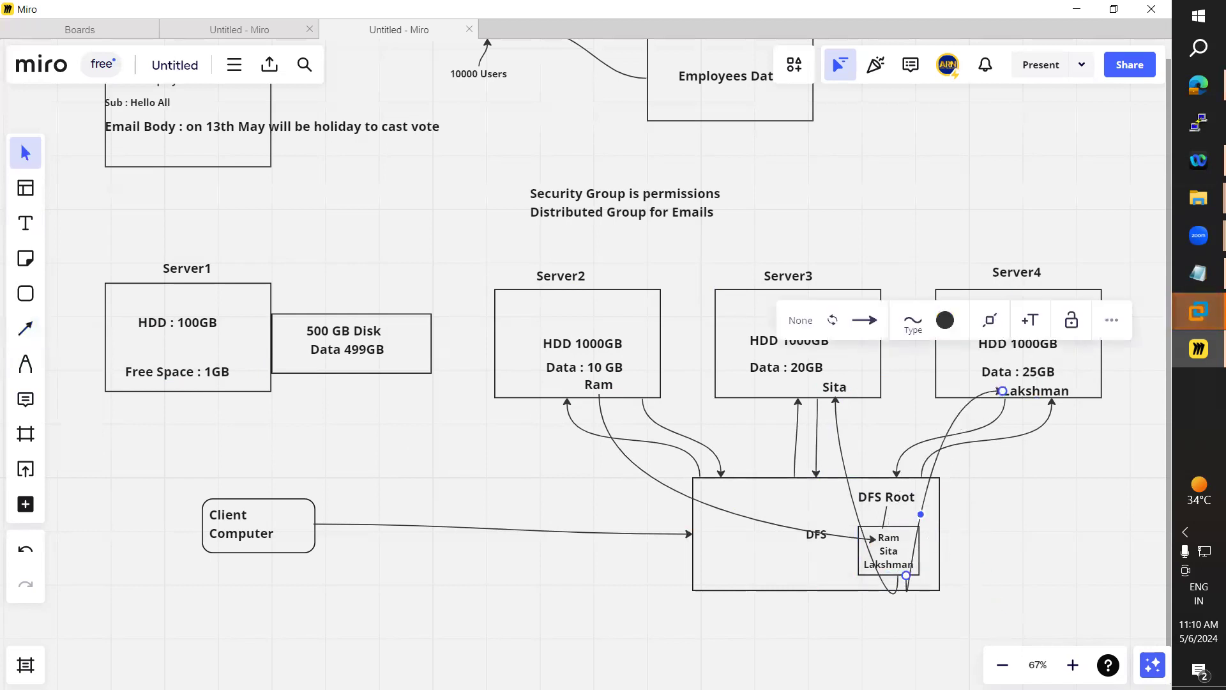
pyautogui.click(1022, 511)
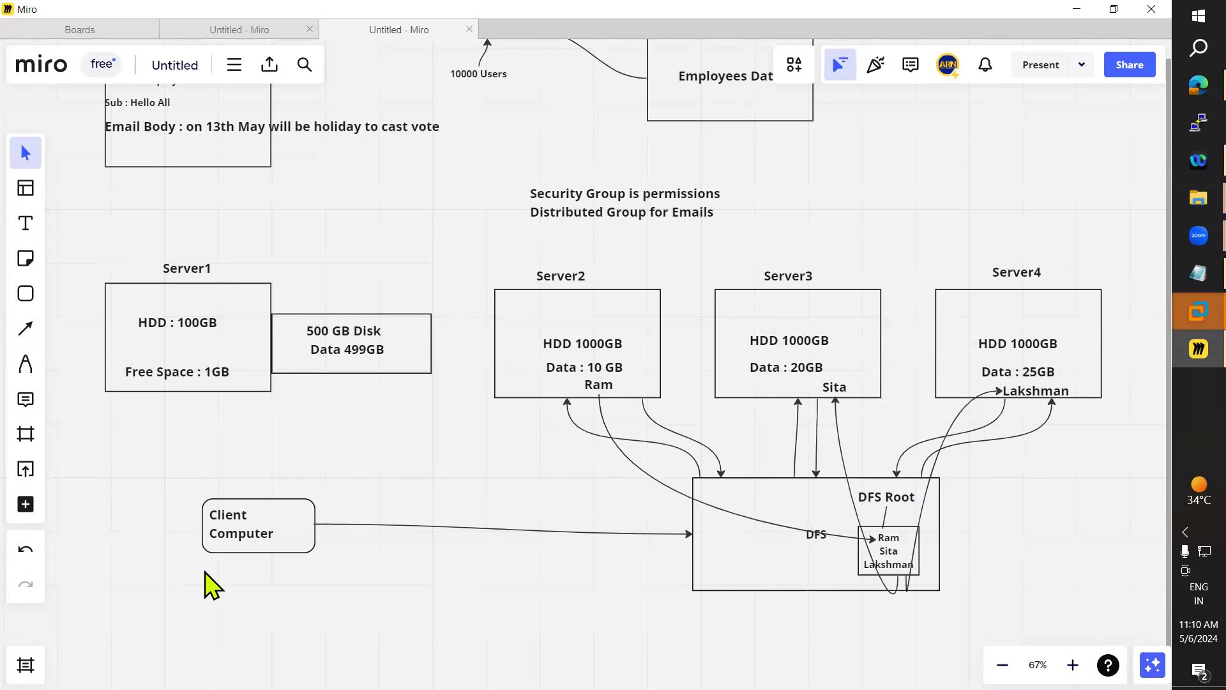
# Undo the accidental DFS box move, shift the DFS box lower and nudge the Sita label left
pyautogui.click(818, 537)
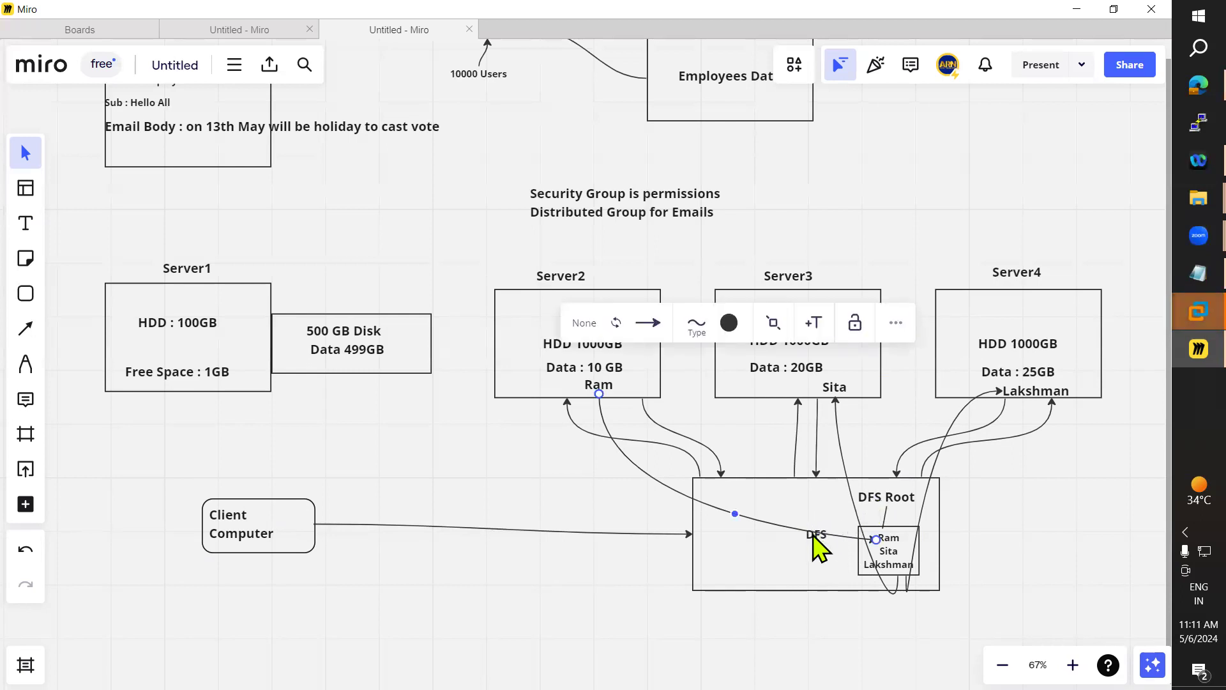
pyautogui.hotkey('ctrl', 'z')
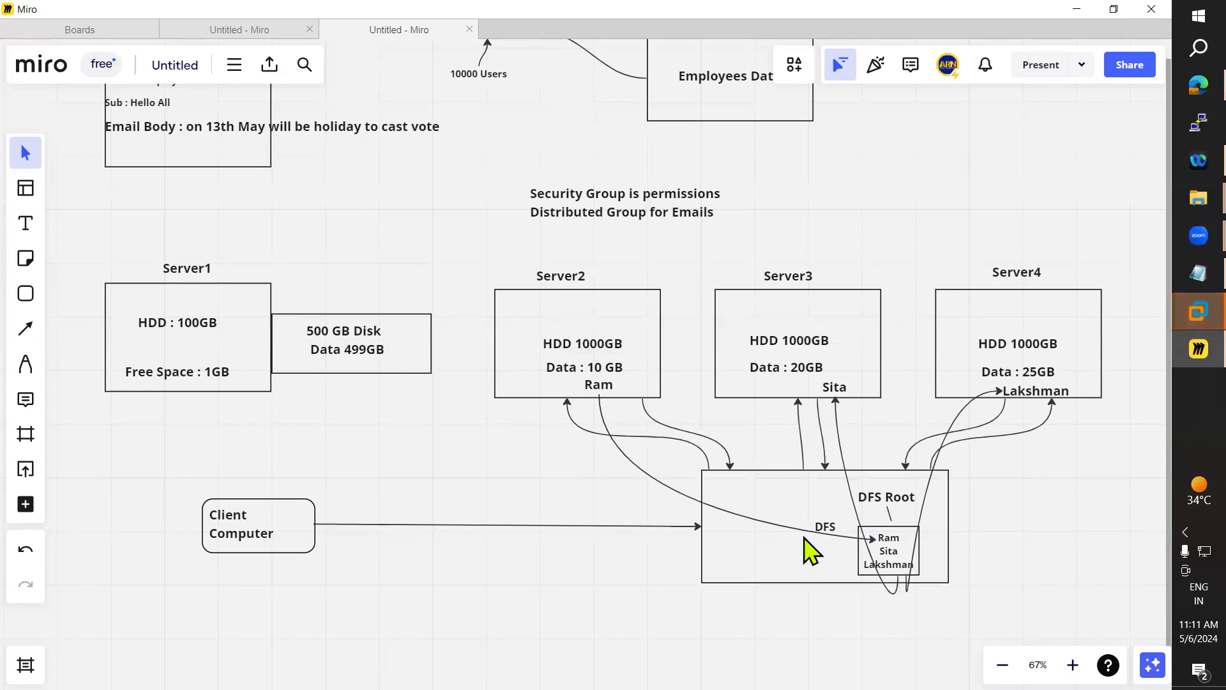
pyautogui.moveTo(822, 527); pyautogui.dragTo(823, 552)
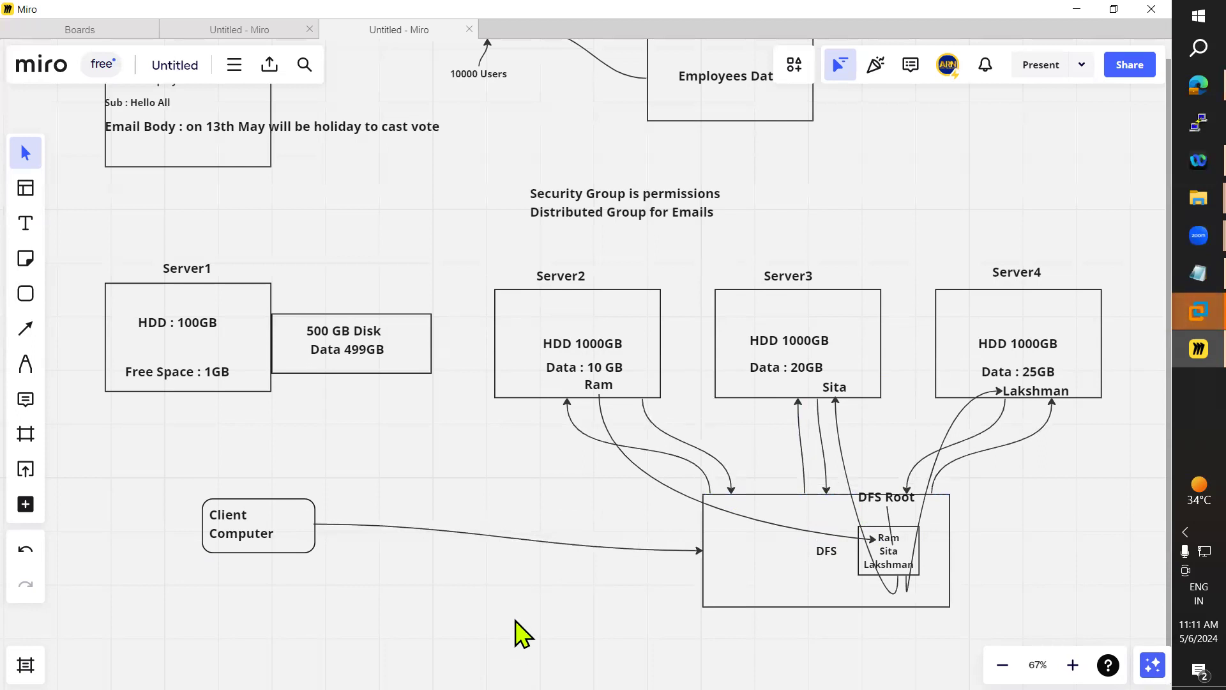
pyautogui.moveTo(836, 392); pyautogui.dragTo(812, 387)
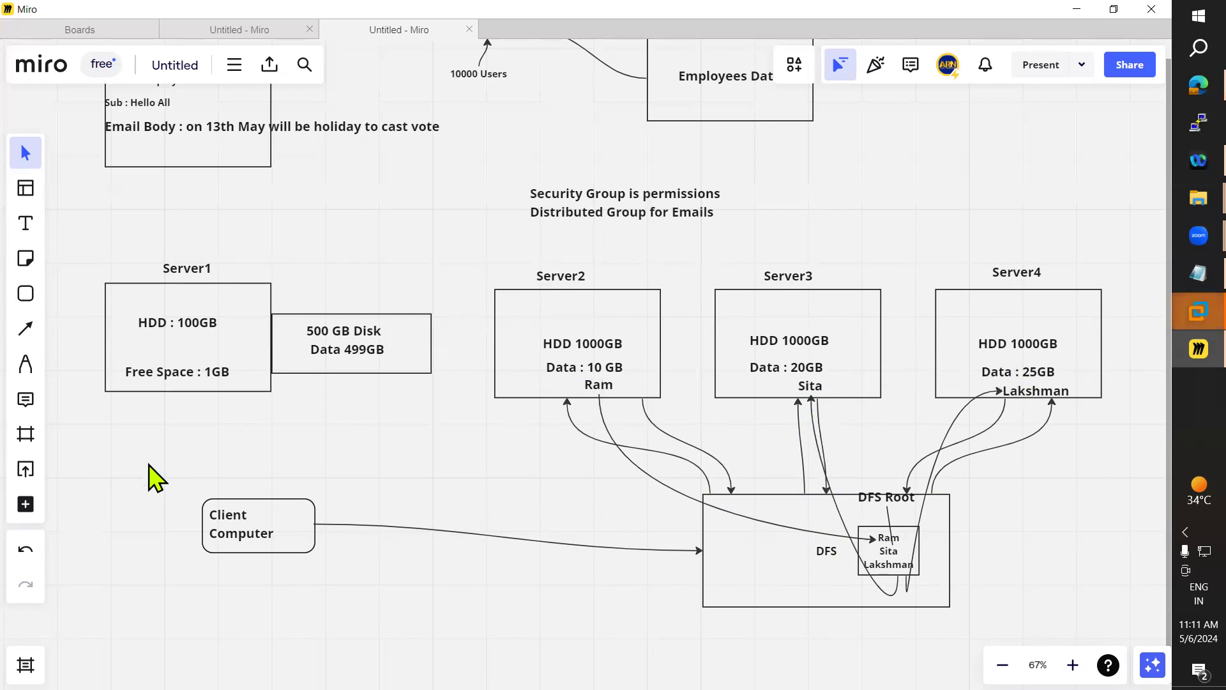
pyautogui.click(1198, 273)
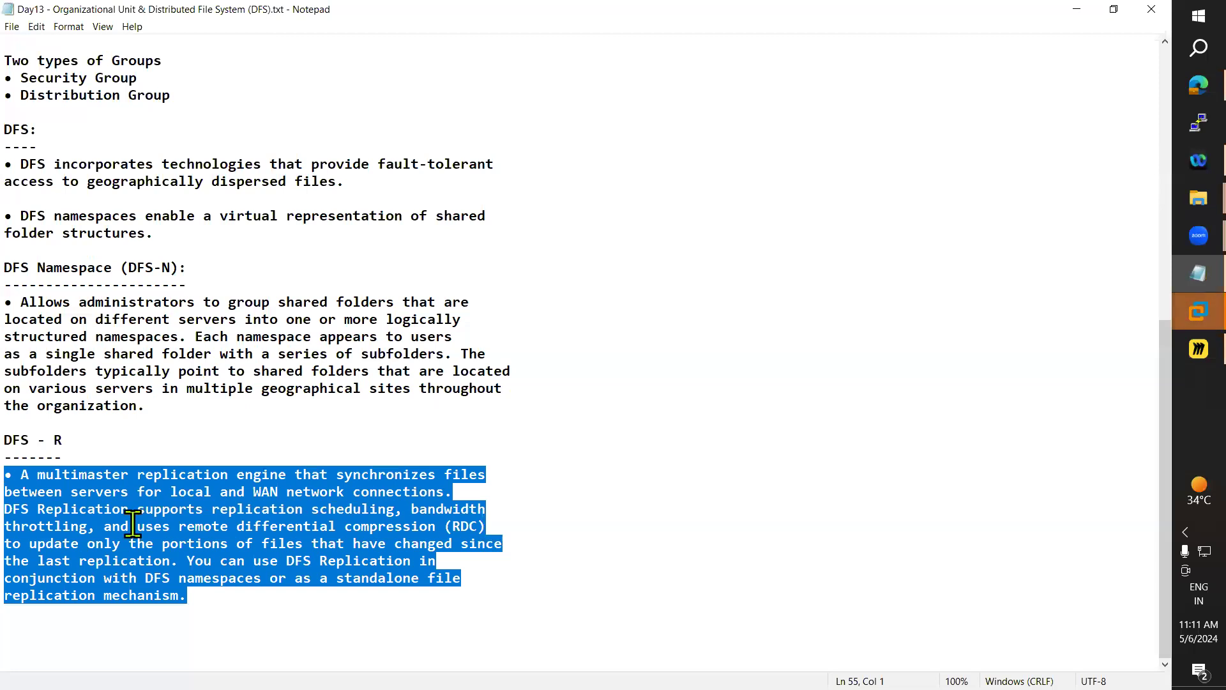
pyautogui.moveTo(21, 474); pyautogui.dragTo(489, 483)
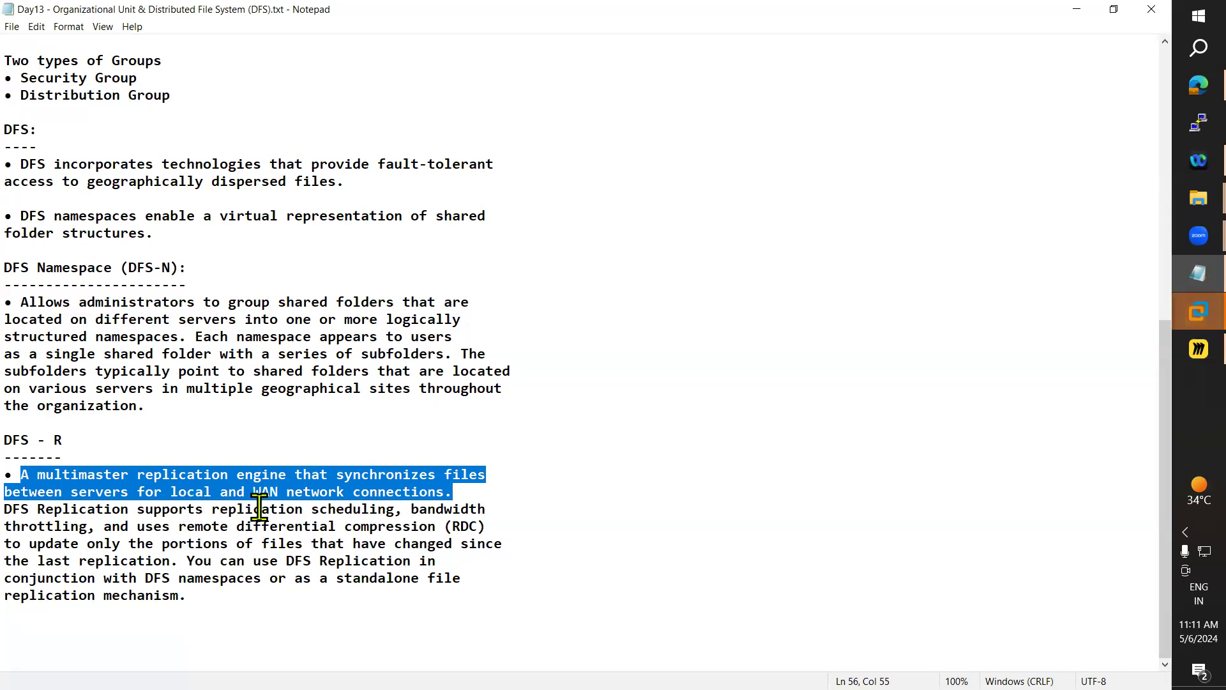
pyautogui.moveTo(6, 509); pyautogui.dragTo(396, 513)
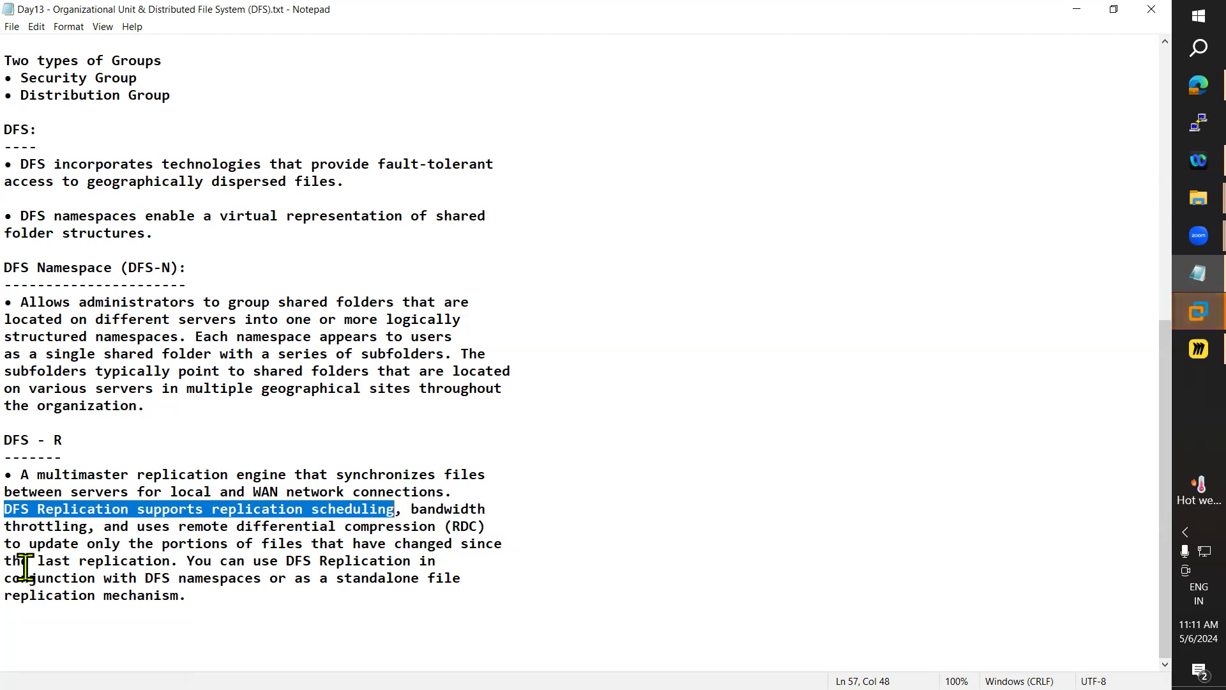
pyautogui.moveTo(5, 544); pyautogui.dragTo(510, 556)
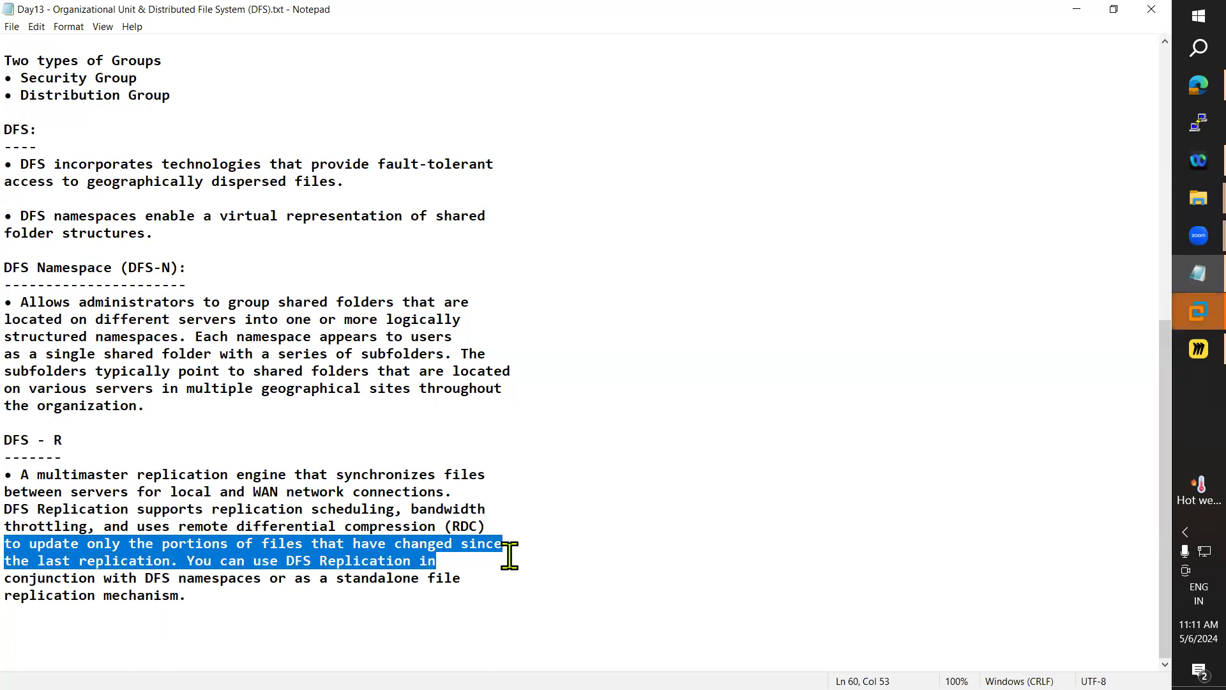
pyautogui.moveTo(187, 561); pyautogui.dragTo(449, 566)
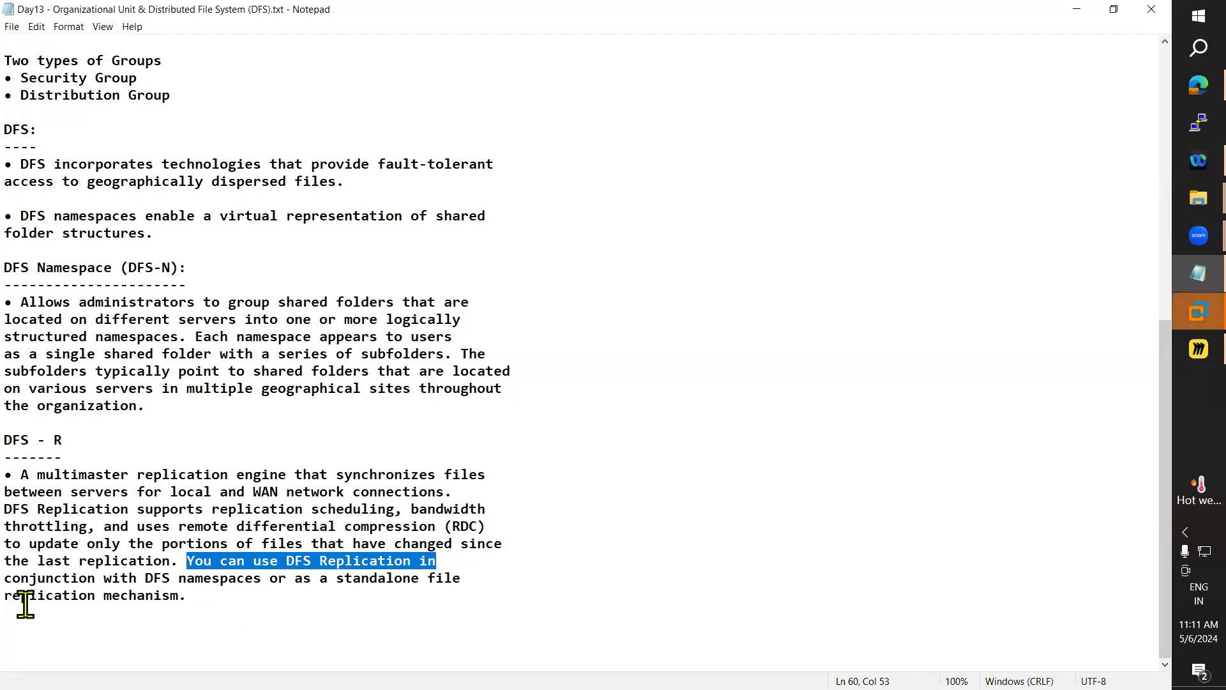
pyautogui.moveTo(5, 578); pyautogui.dragTo(493, 604)
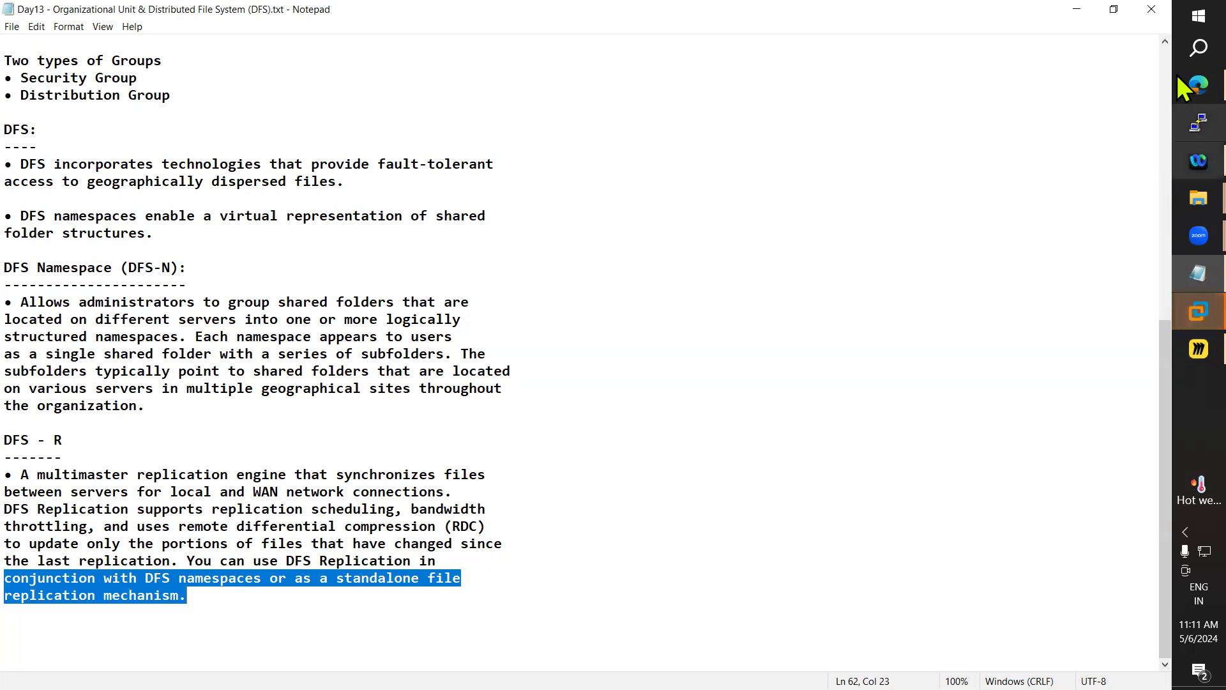
pyautogui.click(1078, 11)
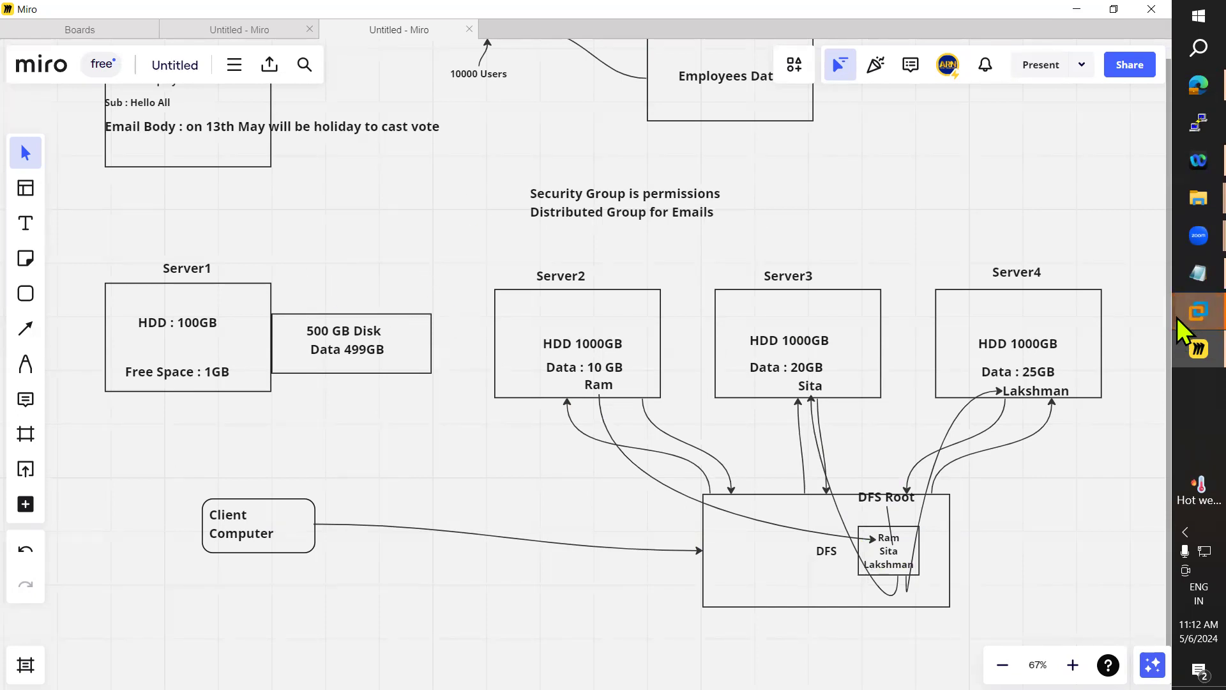
# Resume the suspended Win7 virtual machine and wake it to its logon prompt
pyautogui.moveTo(1198, 311)
pyautogui.click(1052, 171)
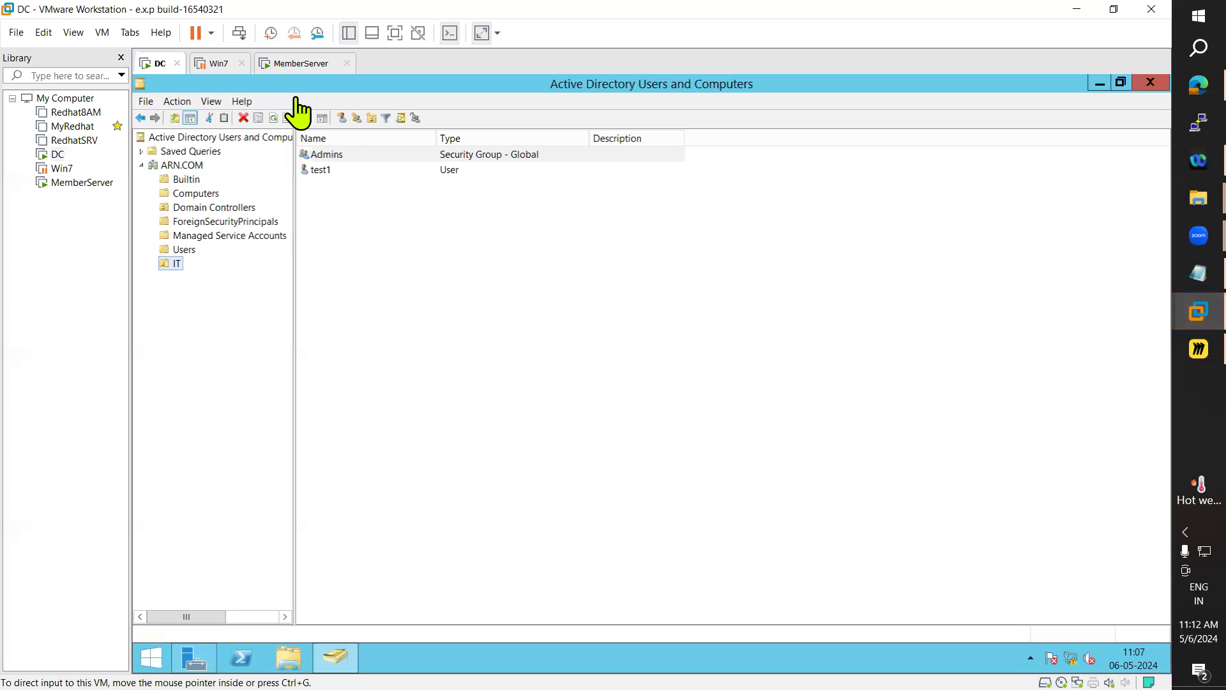
pyautogui.click(214, 64)
pyautogui.click(227, 122)
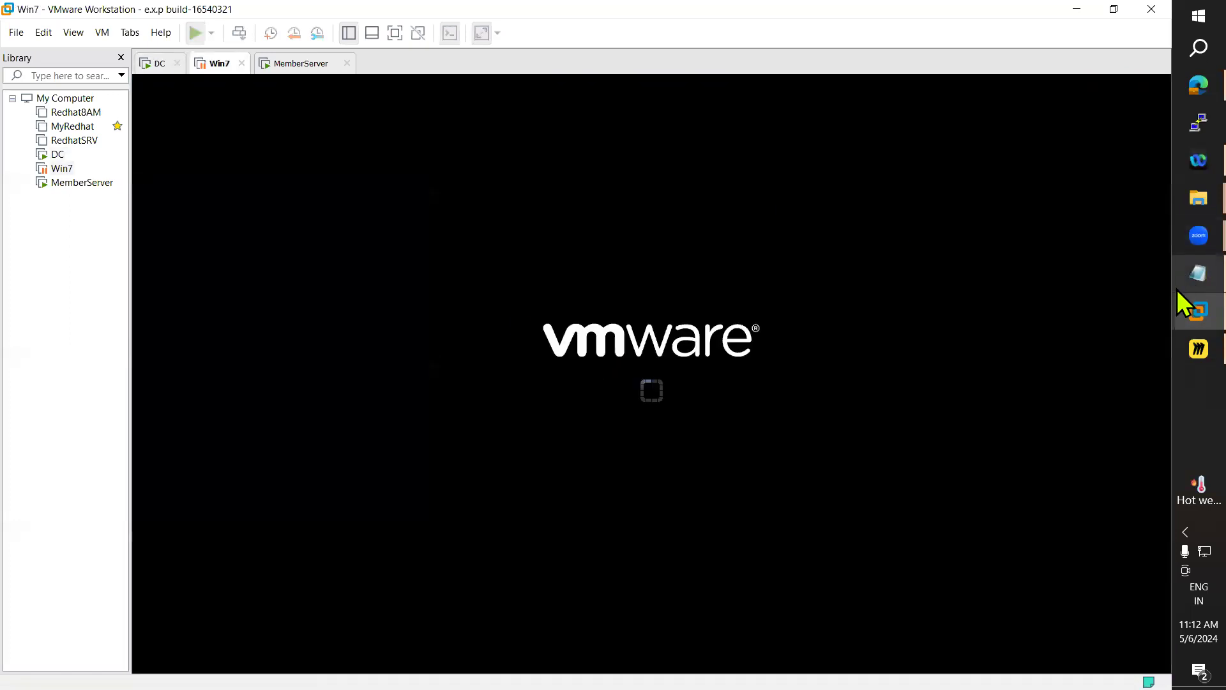
pyautogui.moveTo(1179, 299)
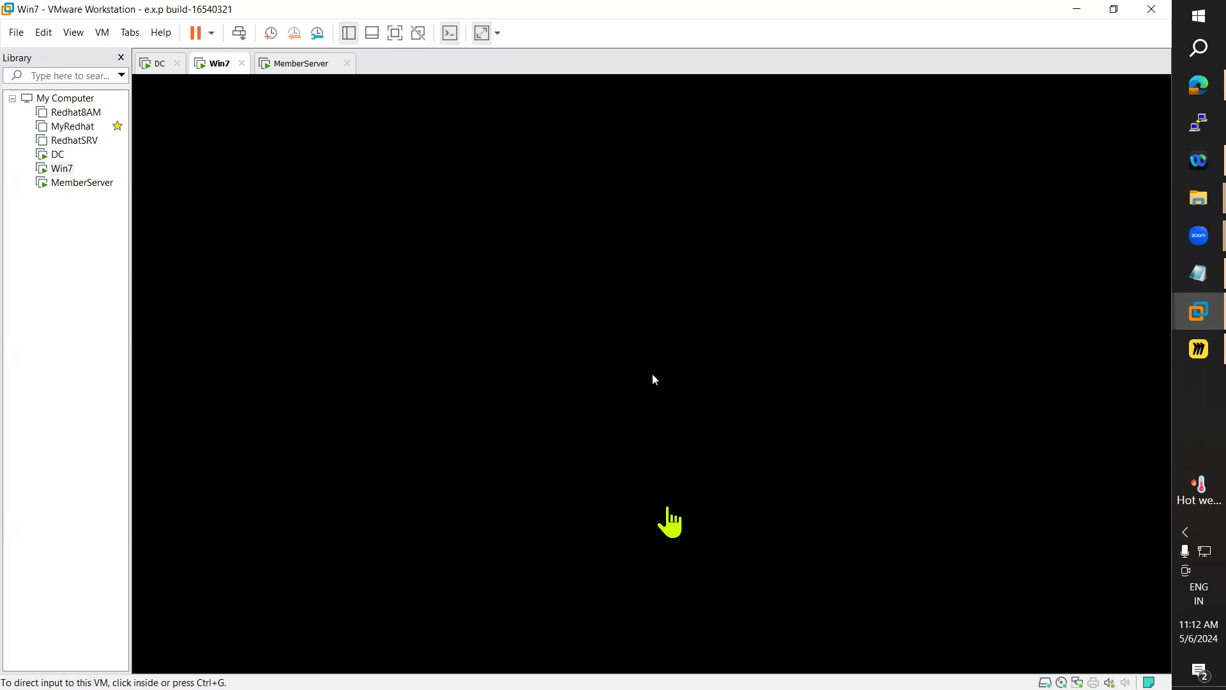
pyautogui.click(692, 528)
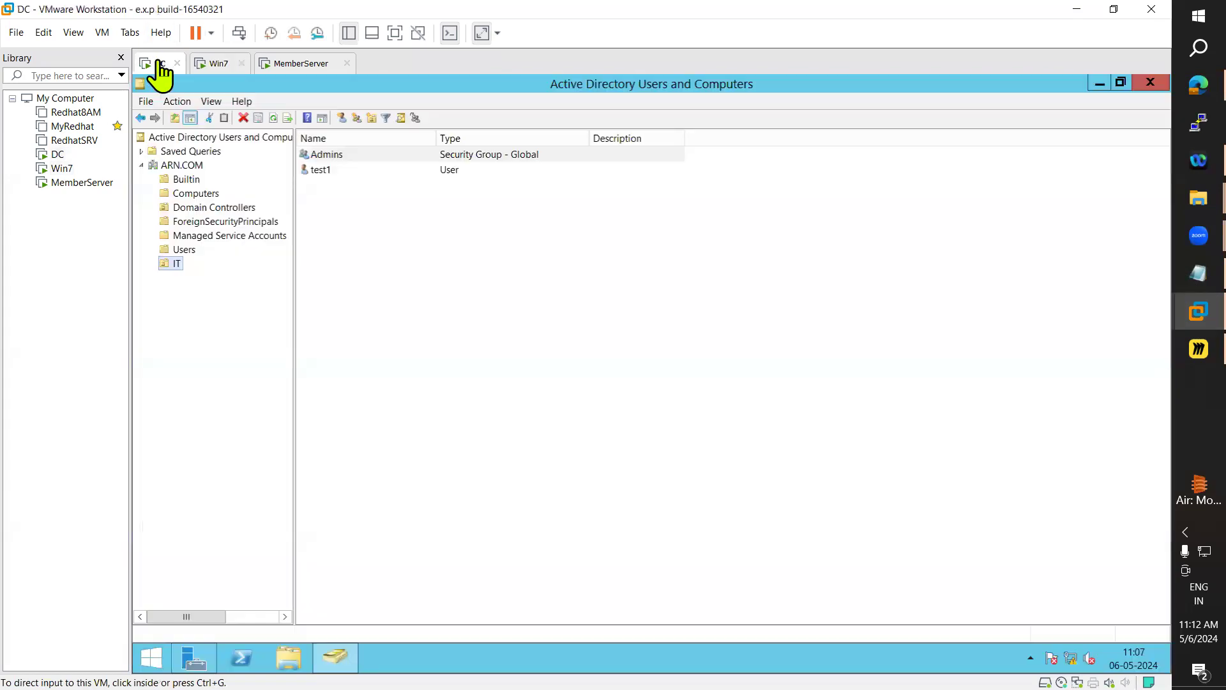
# On the DC machine, send Ctrl+Alt+Del and enter the administrator password
pyautogui.click(158, 64)
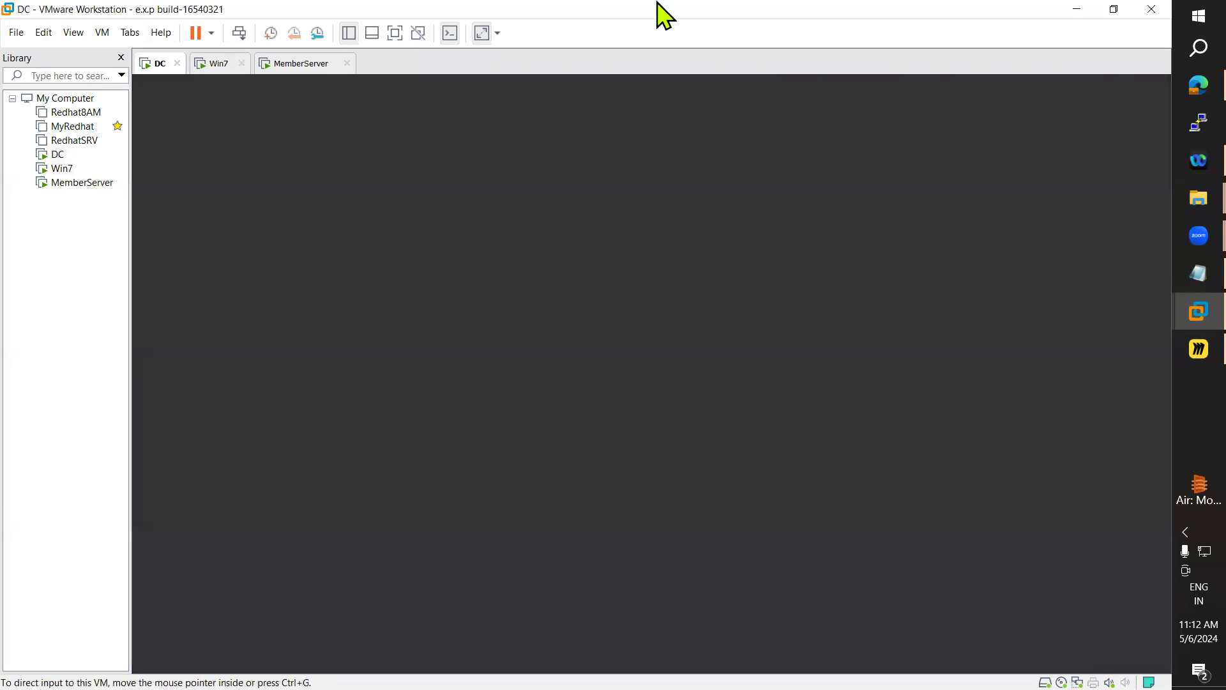
pyautogui.click(102, 32)
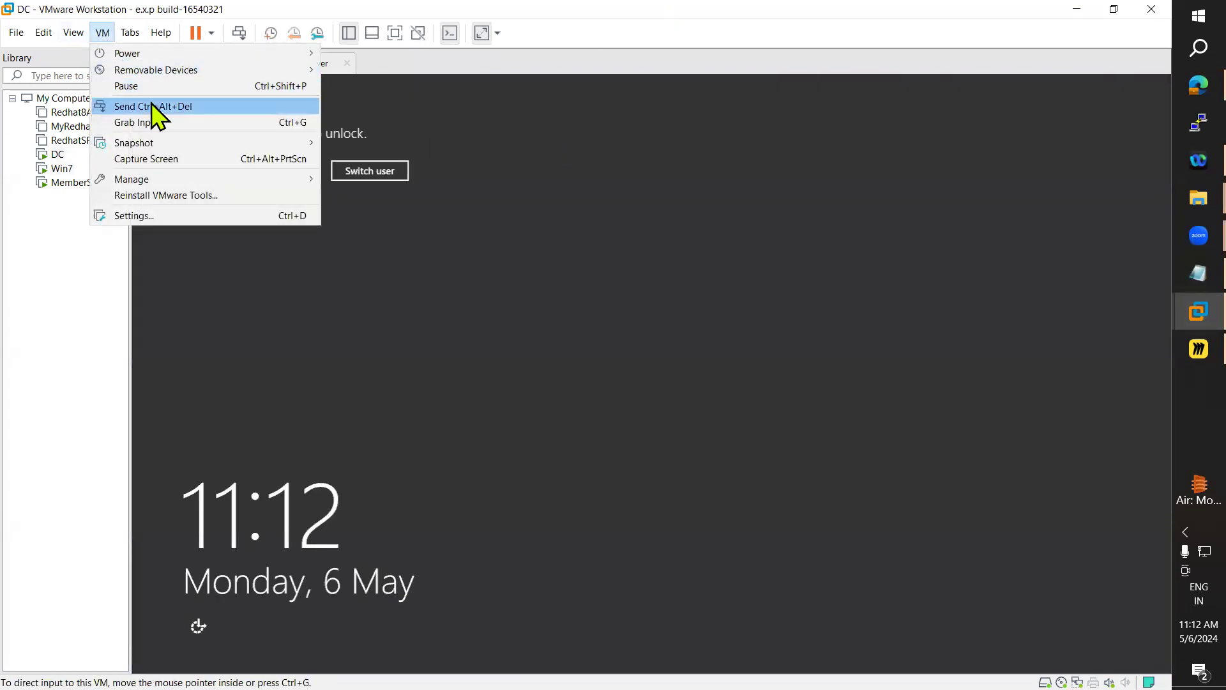
pyautogui.click(153, 104)
pyautogui.click(677, 299)
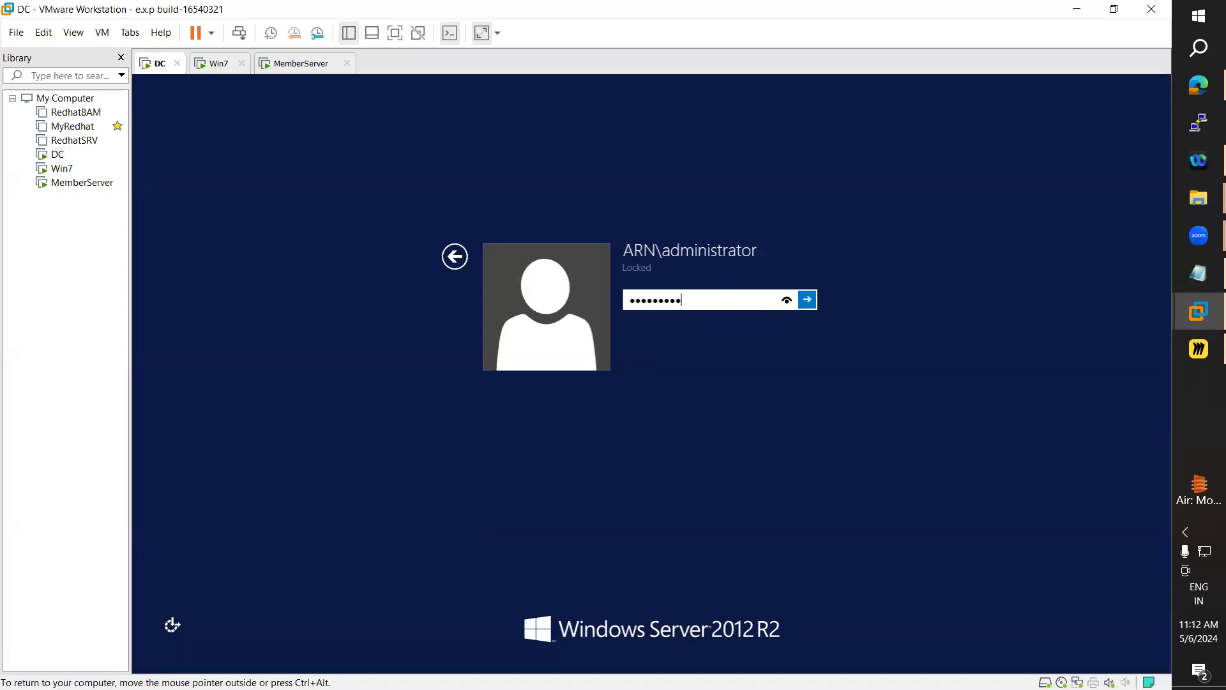
pyautogui.press('Return')
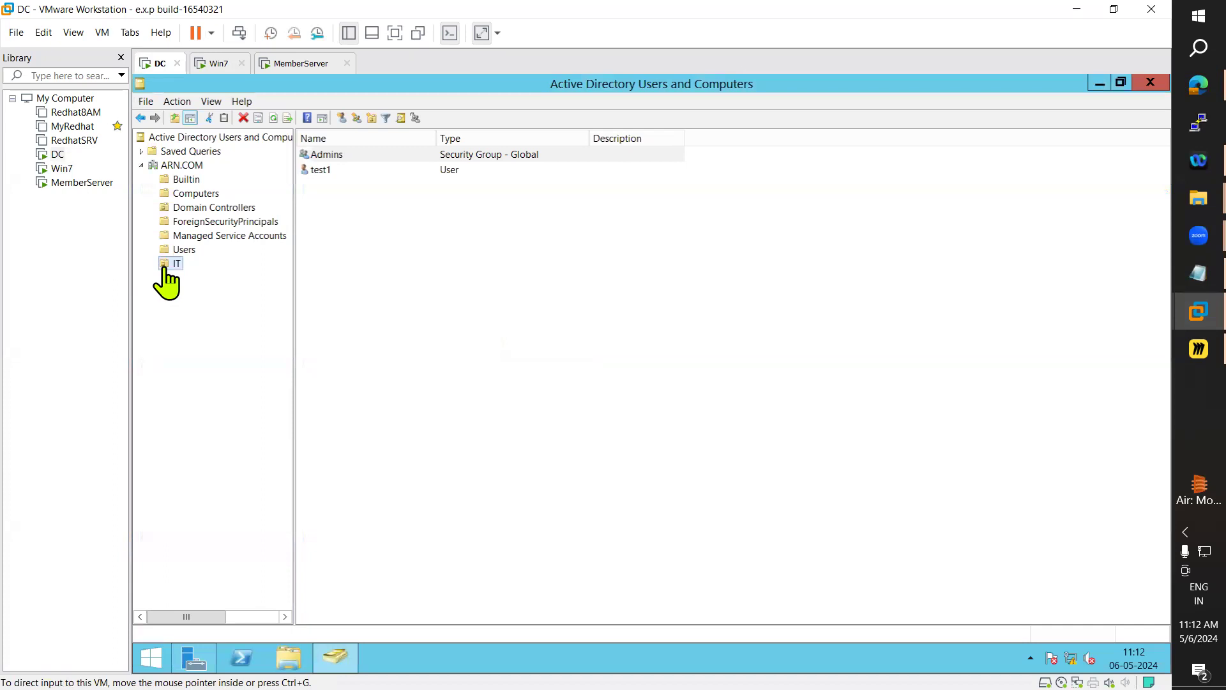
# Create a new organizational unit named 'sales' directly under ARN.COM
pyautogui.rightClick(184, 167)
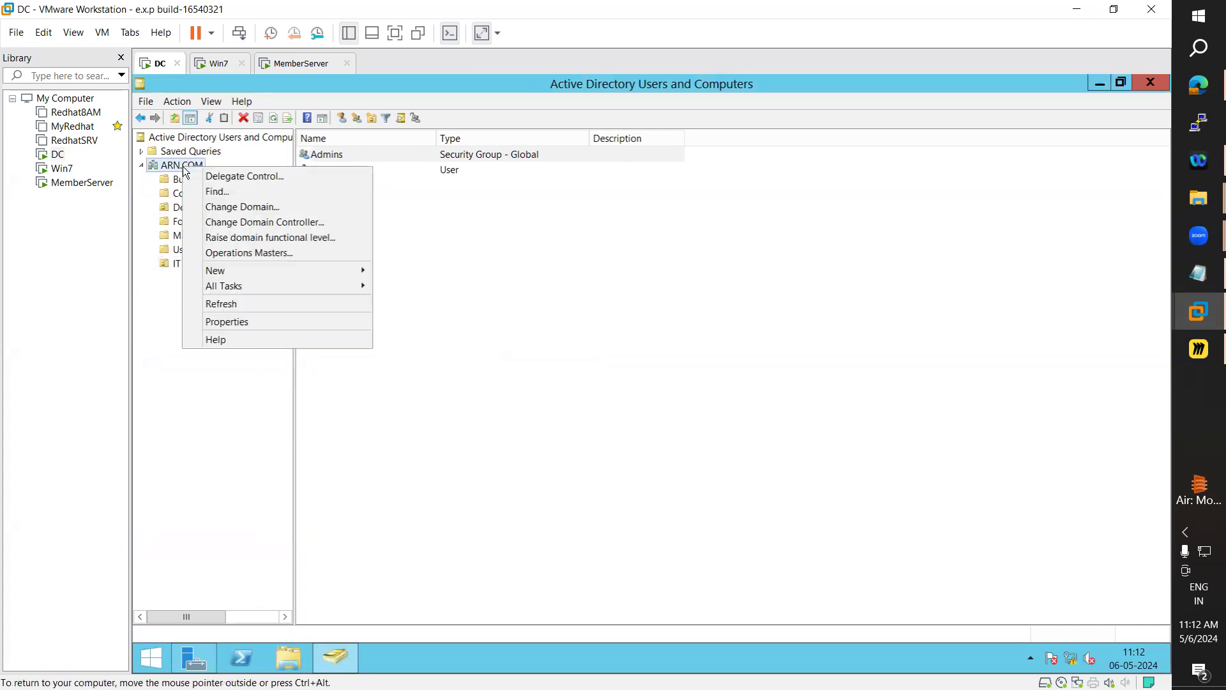
pyautogui.moveTo(276, 270)
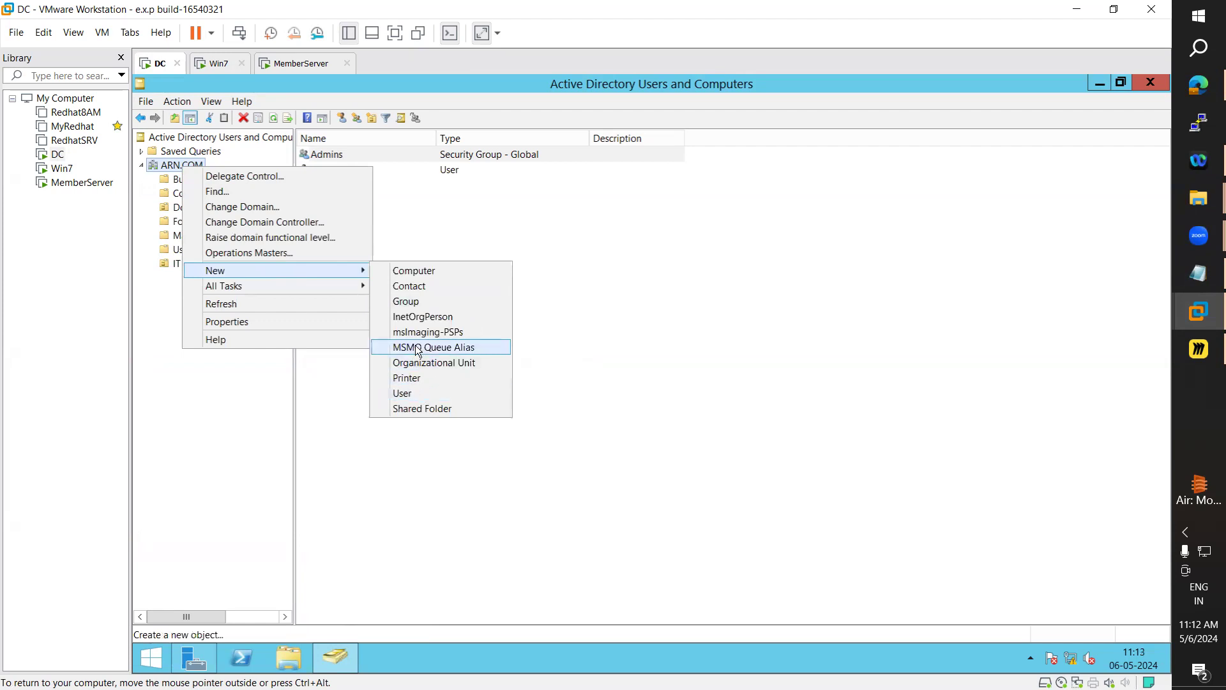
pyautogui.click(447, 363)
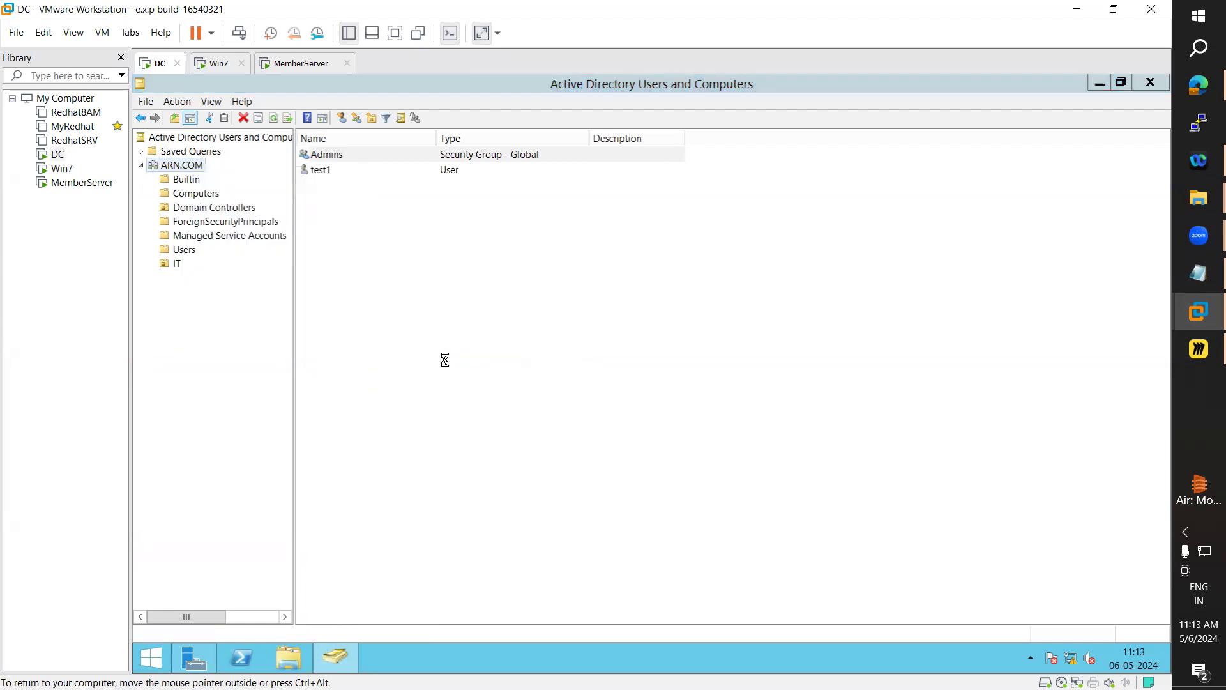
pyautogui.write('S')
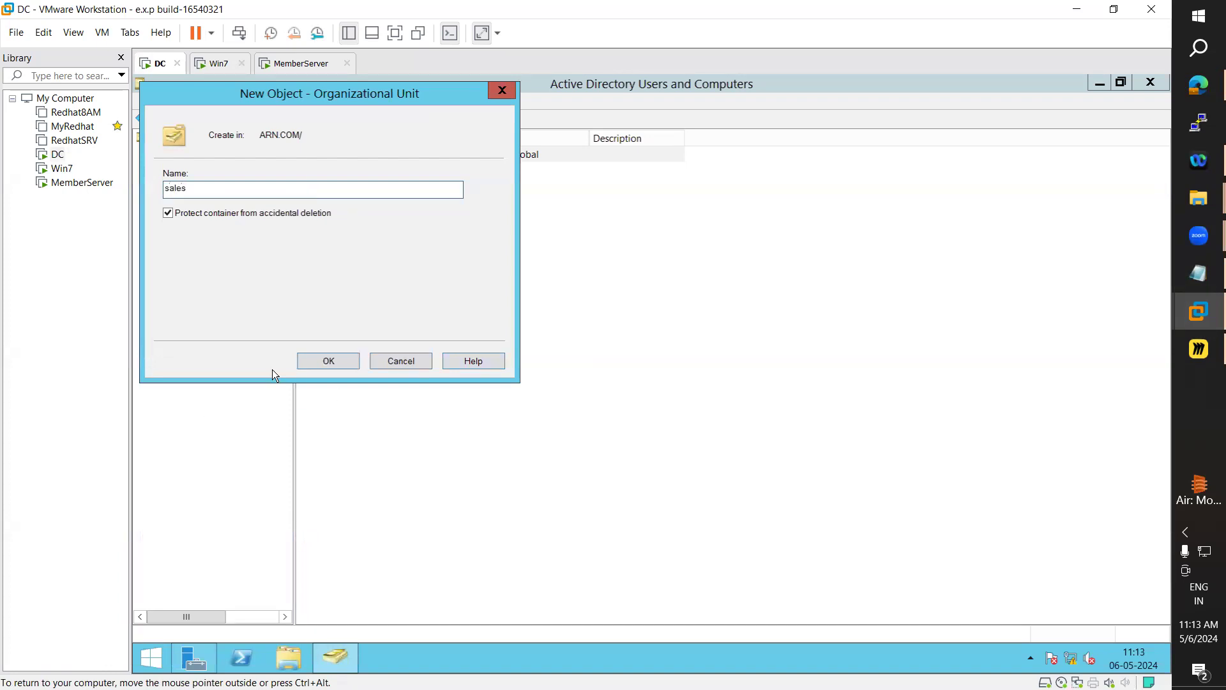
pyautogui.click(325, 356)
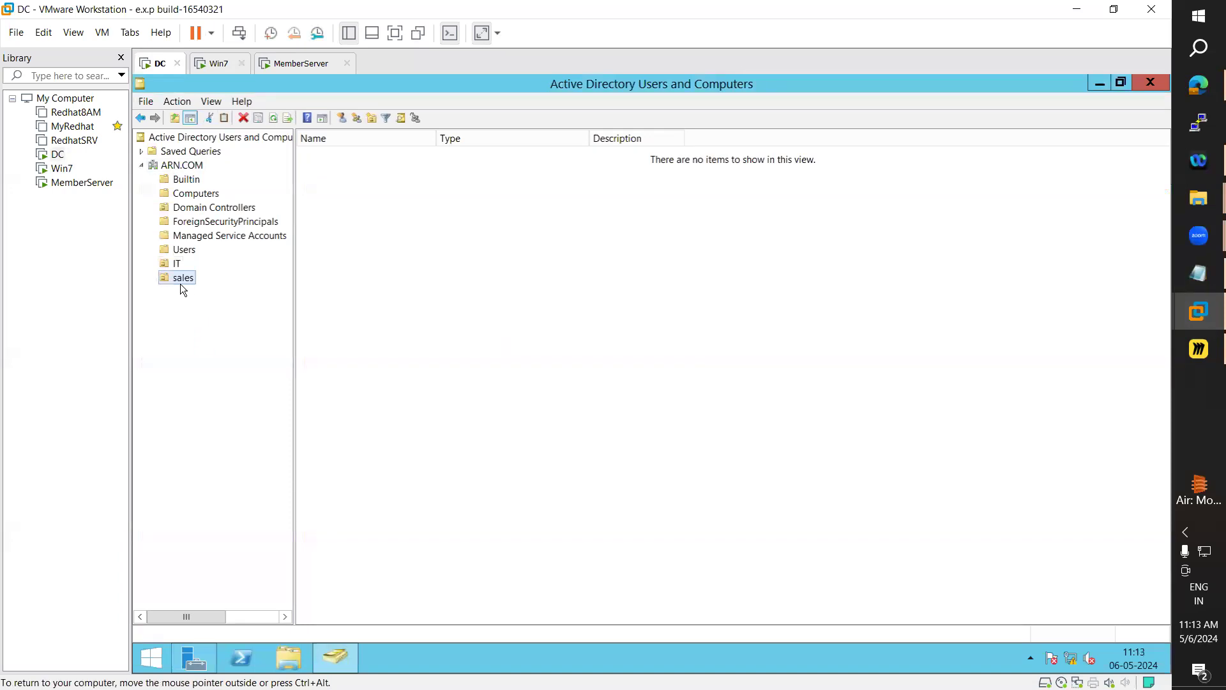
# Create user s1 in sales with logon name s1 and a password
pyautogui.click(341, 117)
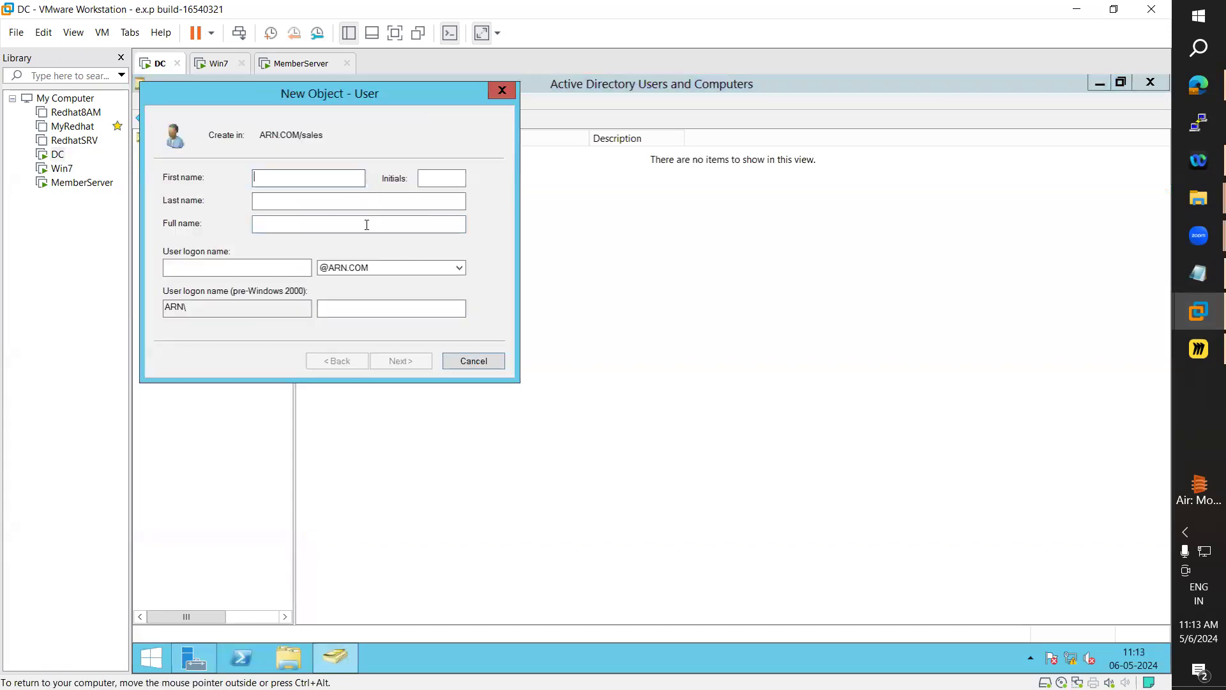
pyautogui.write('s1')
pyautogui.click(204, 267)
pyautogui.write('s1')
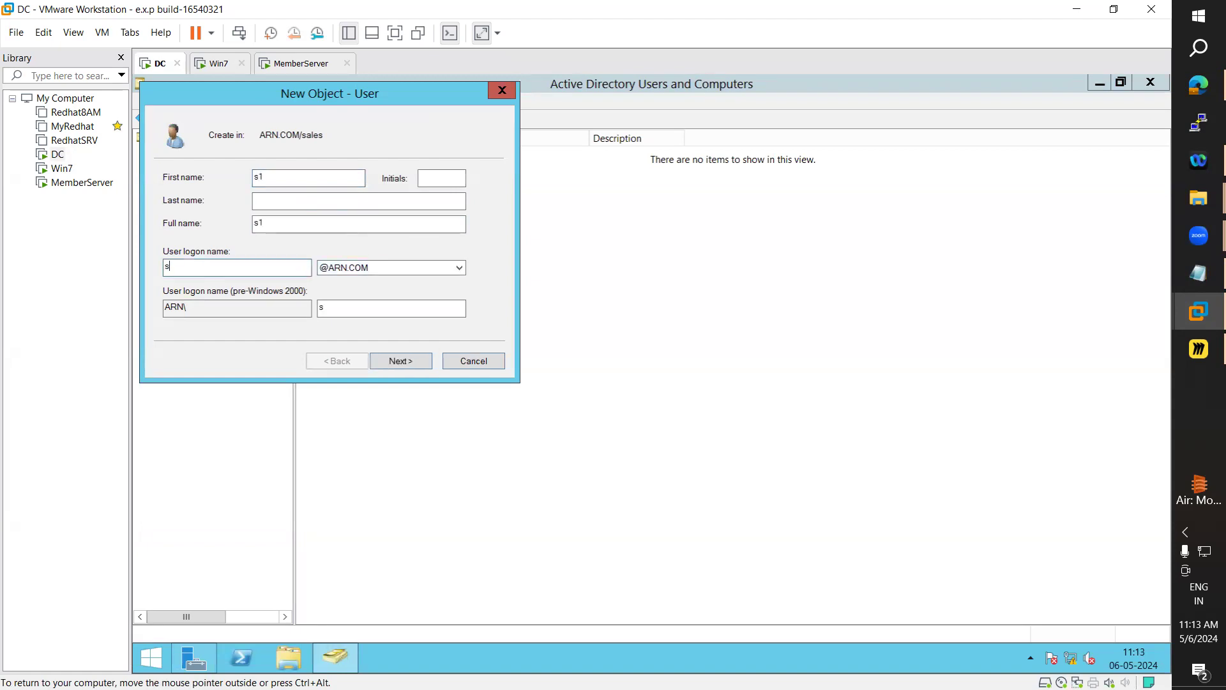
pyautogui.click(409, 362)
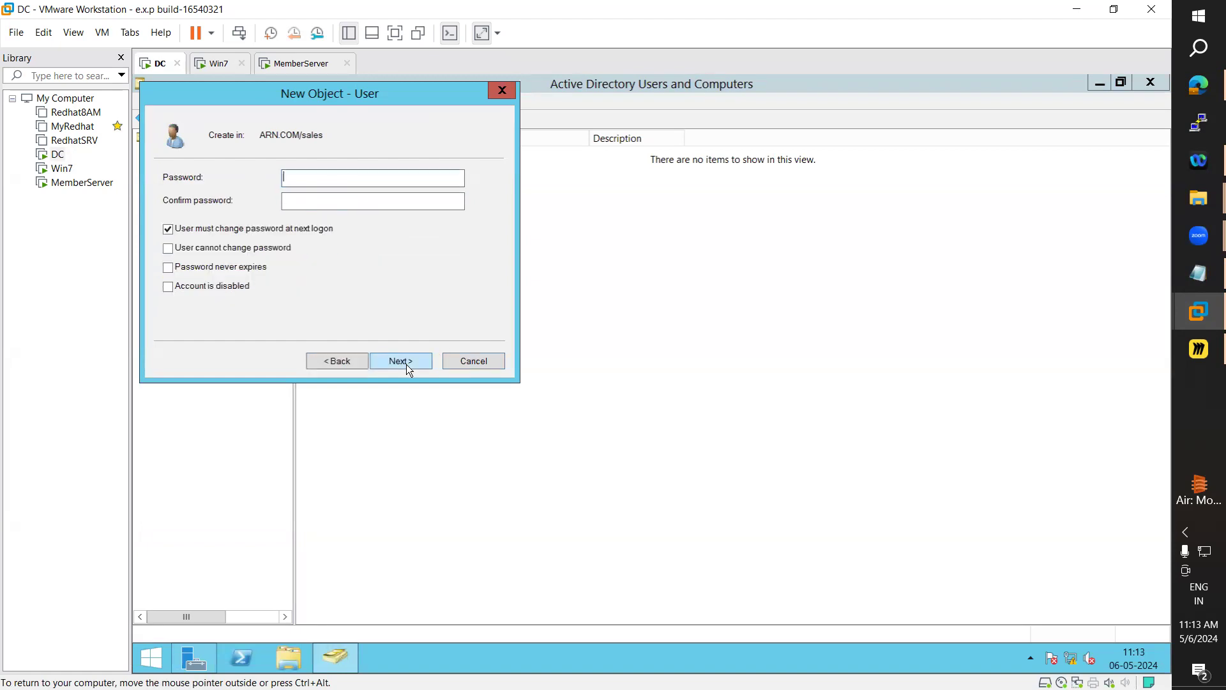
pyautogui.click(307, 177)
pyautogui.write('*********')
pyautogui.press('Tab')
pyautogui.write('*******')
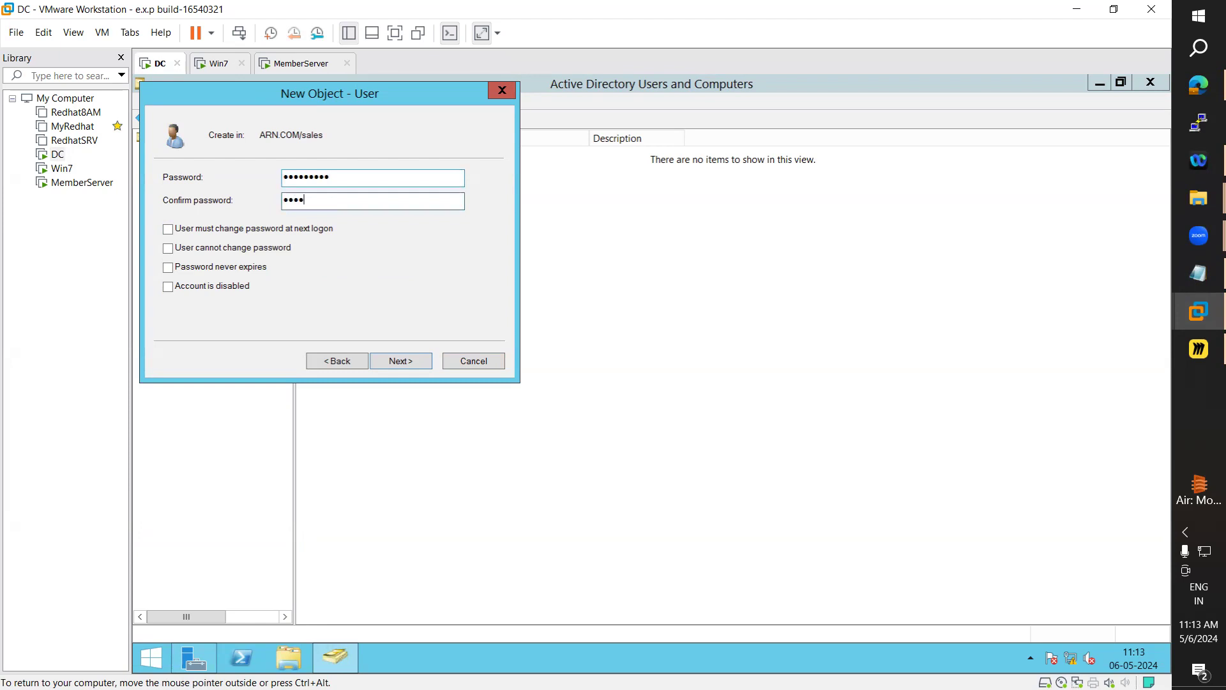
pyautogui.write('**')
pyautogui.press('Return')
pyautogui.press('Return')
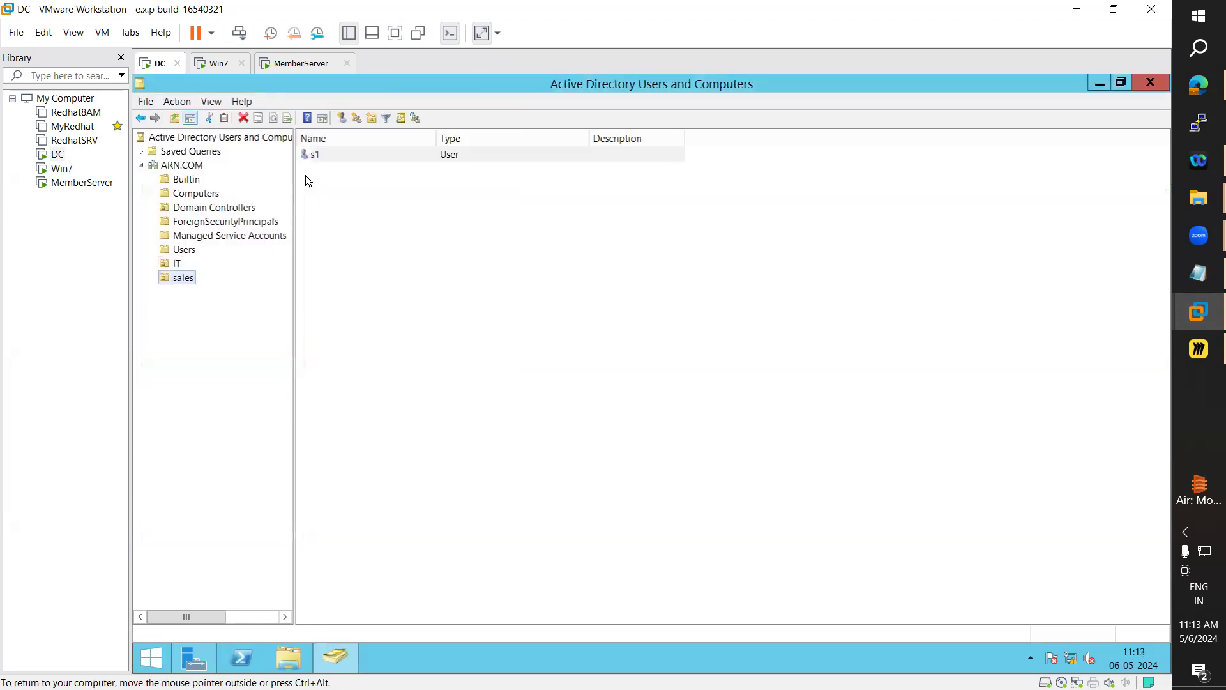
# Create user s2 in sales with logon name s2 and a password
pyautogui.click(342, 118)
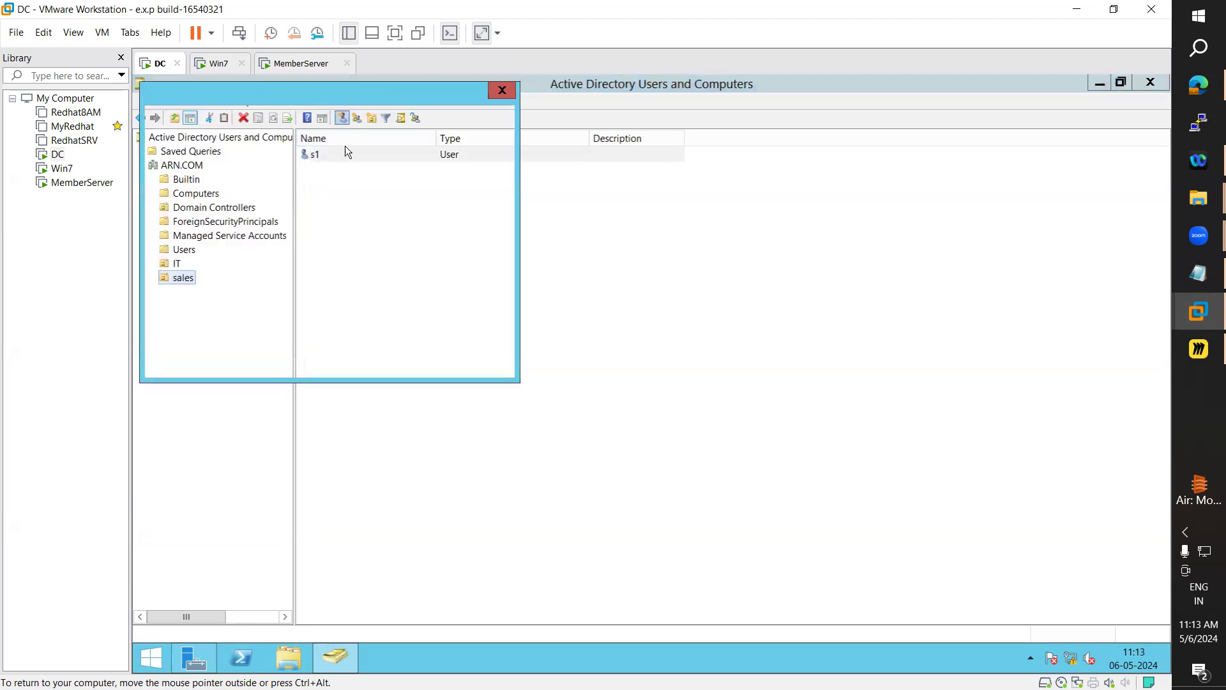
pyautogui.write('s2')
pyautogui.click(296, 272)
pyautogui.write('s2')
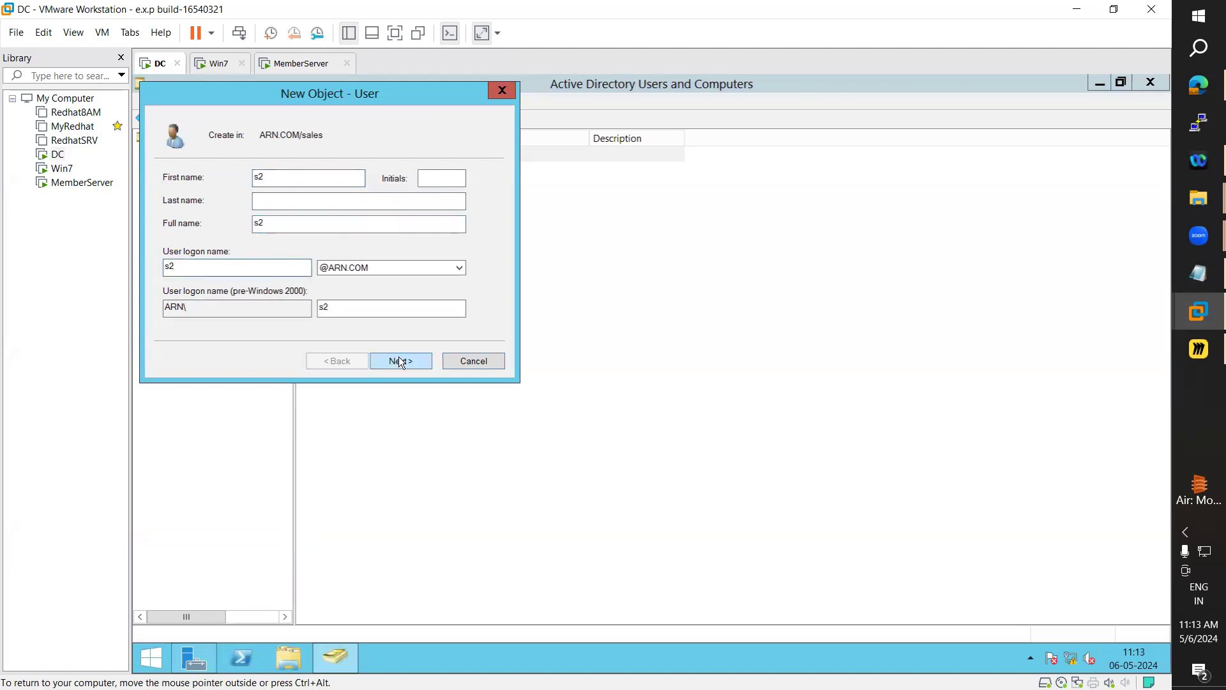
pyautogui.click(400, 361)
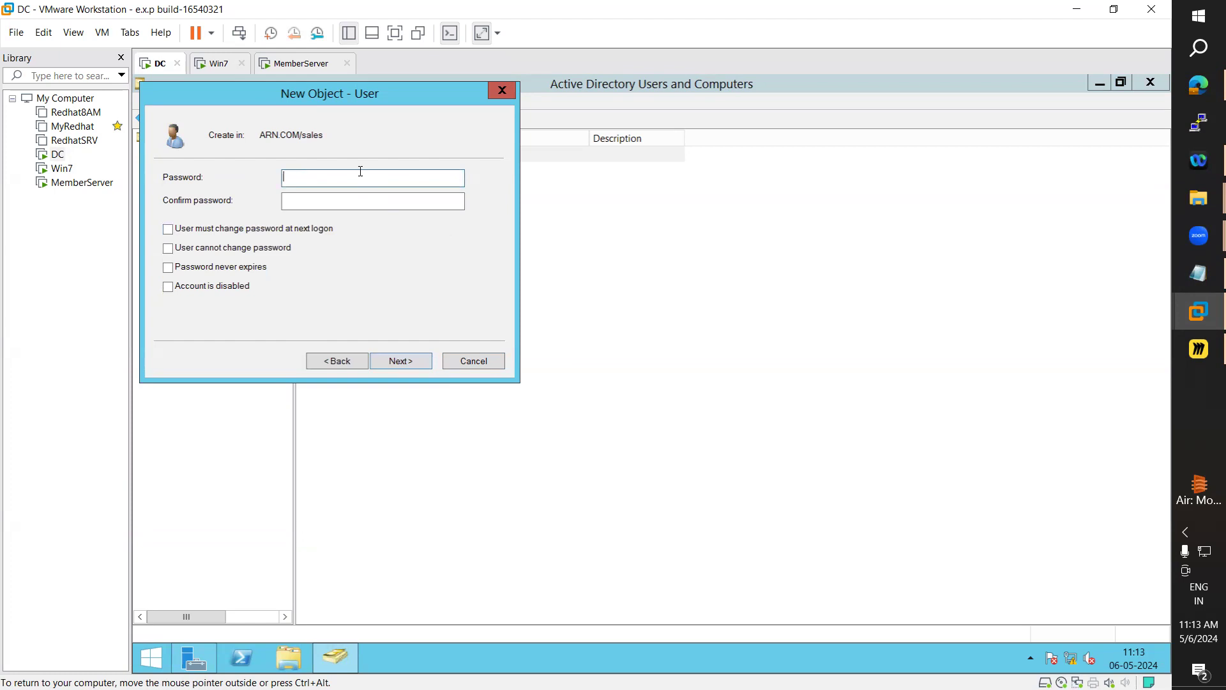
pyautogui.write('Pass@1234')
pyautogui.press('Tab')
pyautogui.write('Pass@1234')
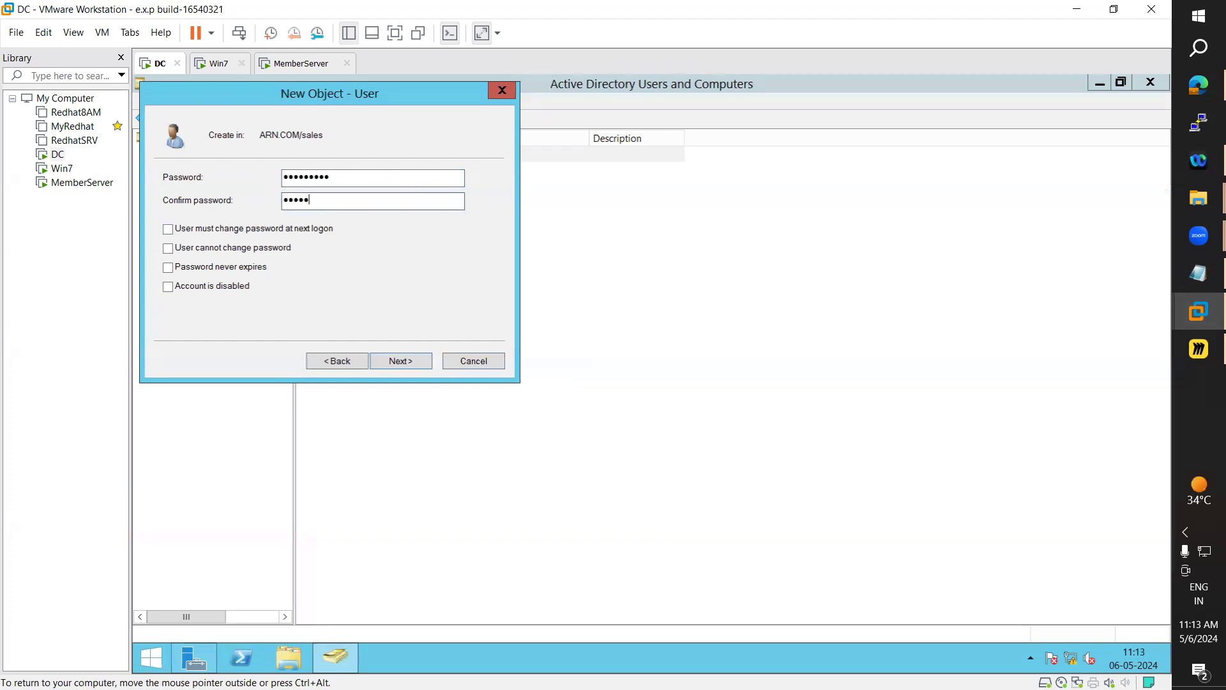
pyautogui.press('Return')
pyautogui.press('Return')
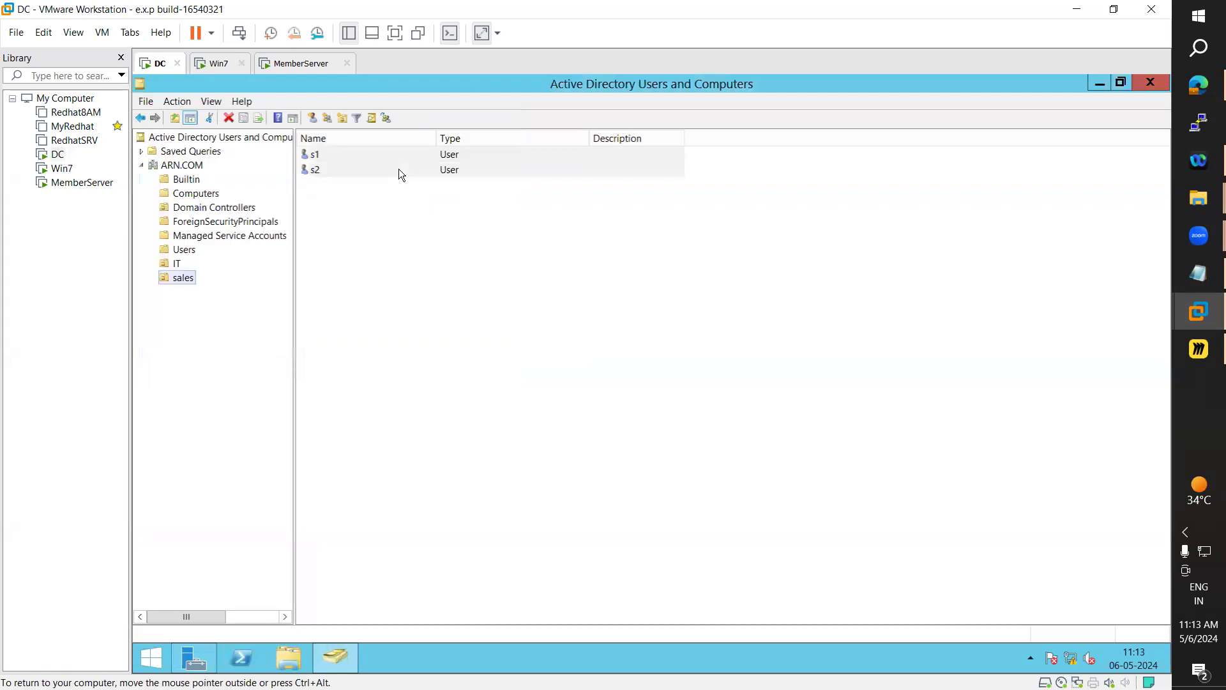
# Create user s3 with logon name s3, re-entering the password after a mismatch warning
pyautogui.click(312, 118)
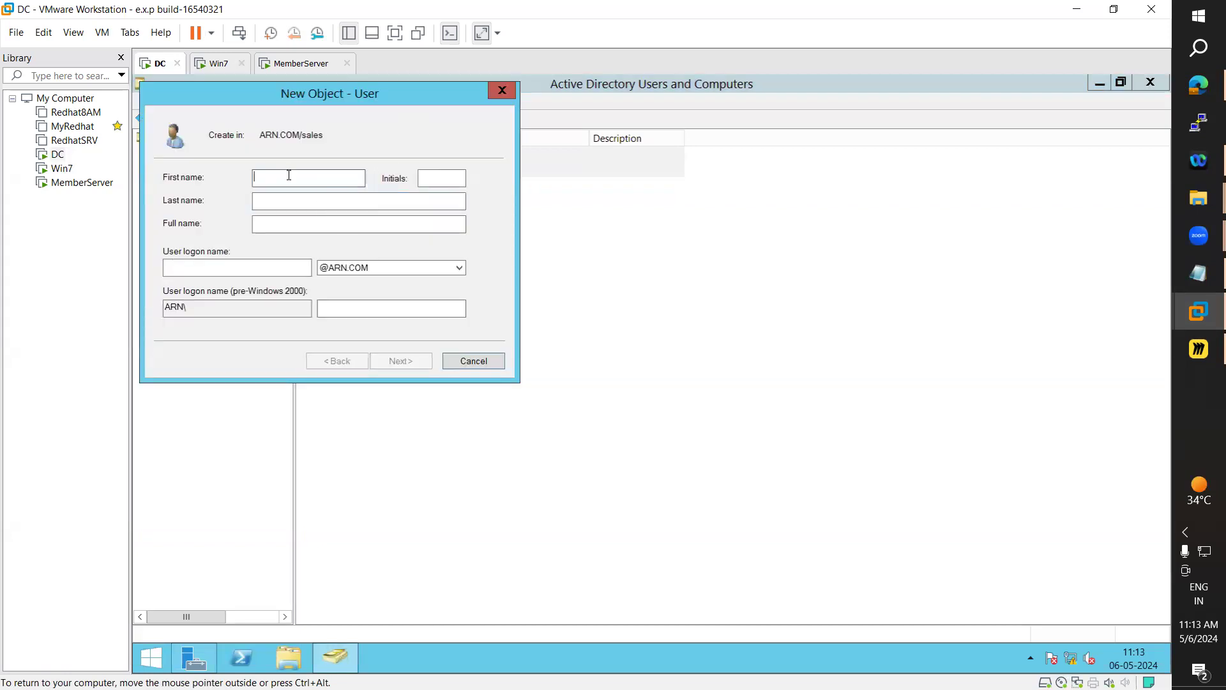
pyautogui.write('s3')
pyautogui.click(256, 269)
pyautogui.write('s3')
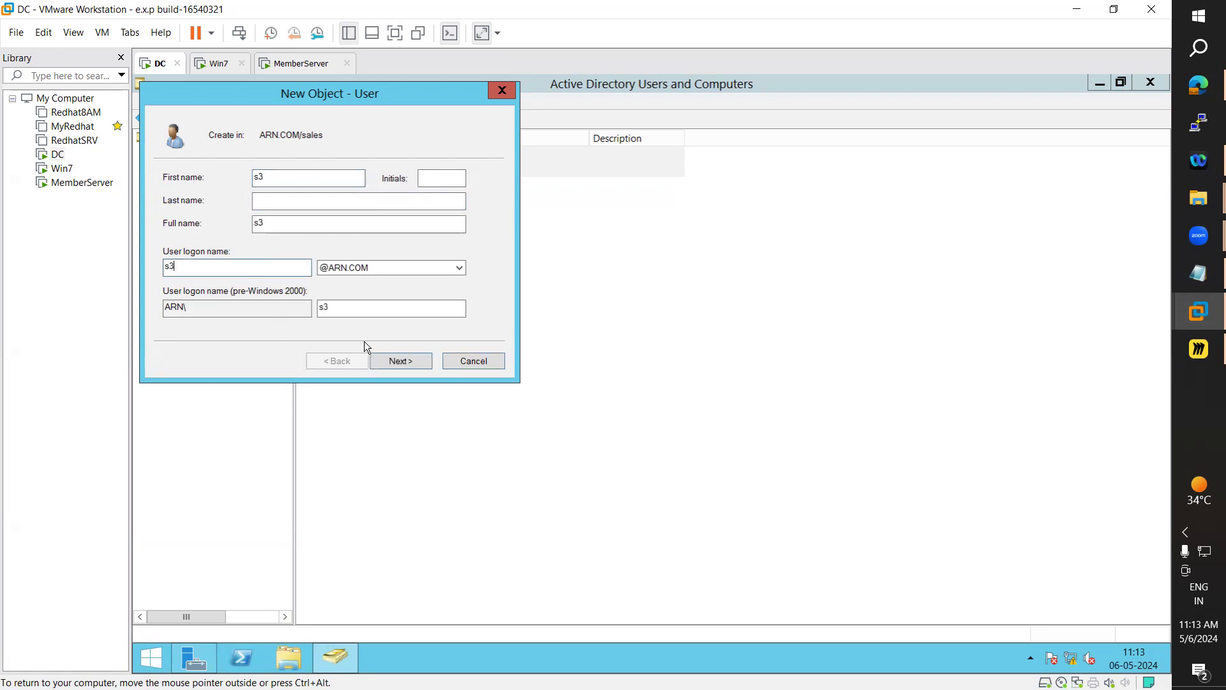
pyautogui.click(403, 363)
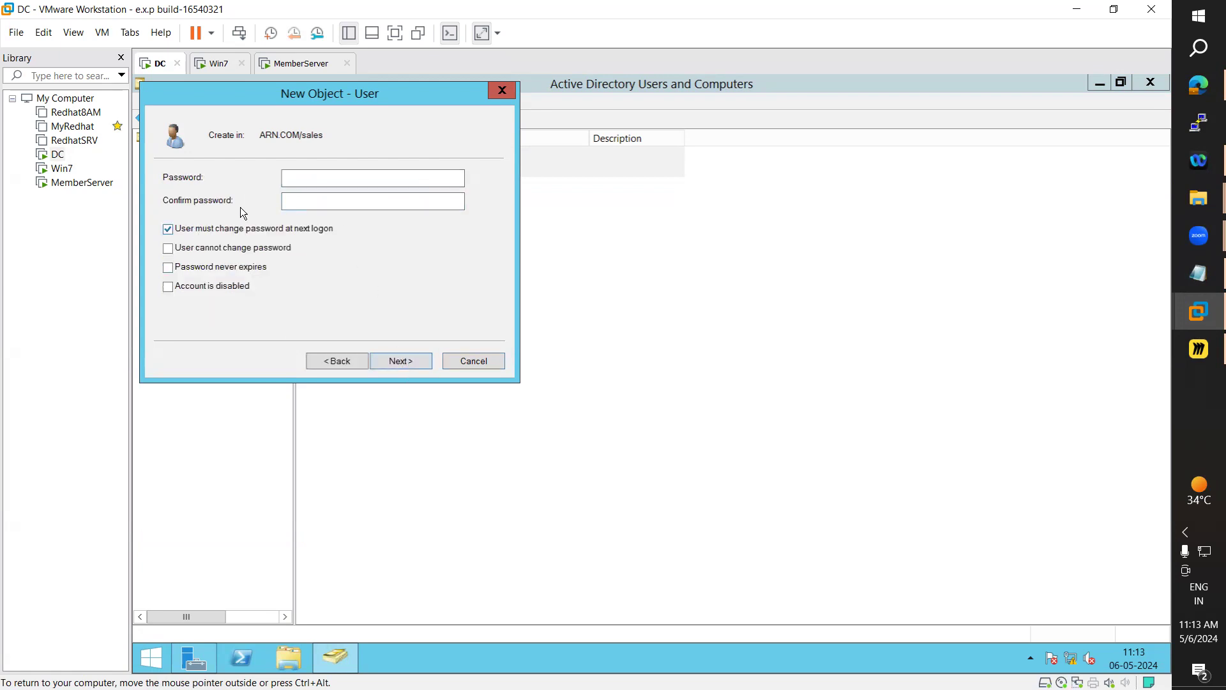
pyautogui.write('12345678901')
pyautogui.press('Tab')
pyautogui.write('12345678')
pyautogui.press('Return')
pyautogui.press('Return')
pyautogui.write('123456789')
pyautogui.press('Tab')
pyautogui.write('123456789')
pyautogui.press('Return')
pyautogui.press('Return')
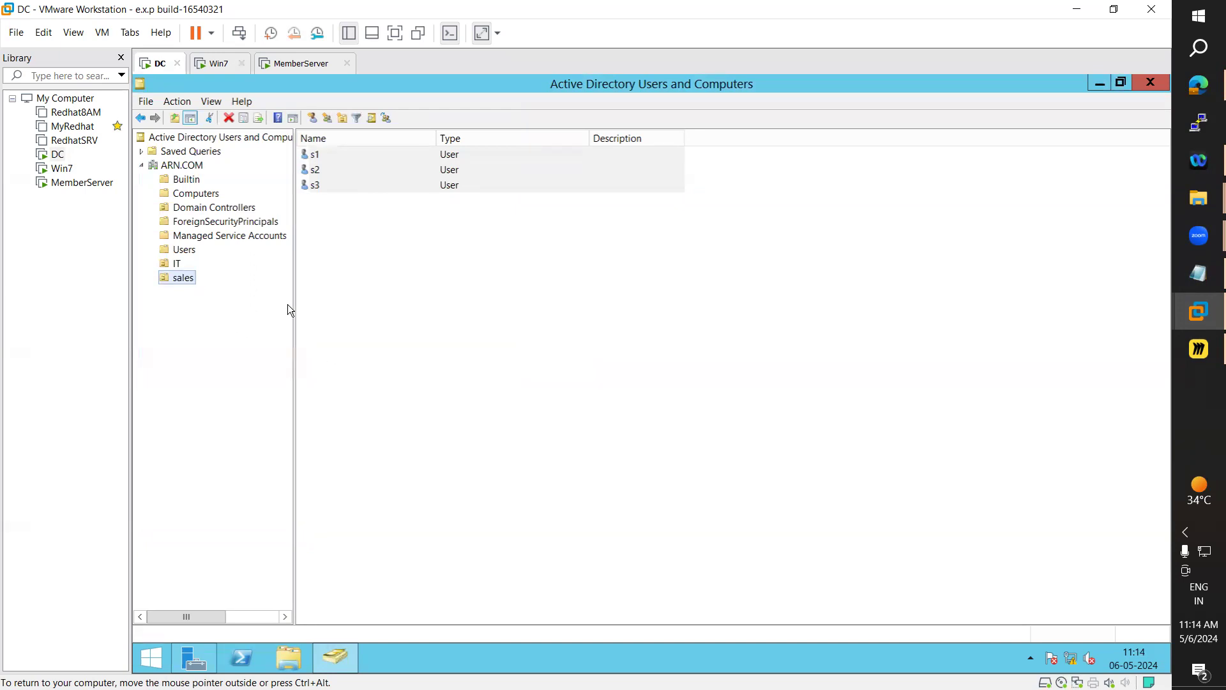
pyautogui.click(211, 294)
# Move from the sales OU to the IT OU, showing test1 and the Admins group
pyautogui.click(192, 284)
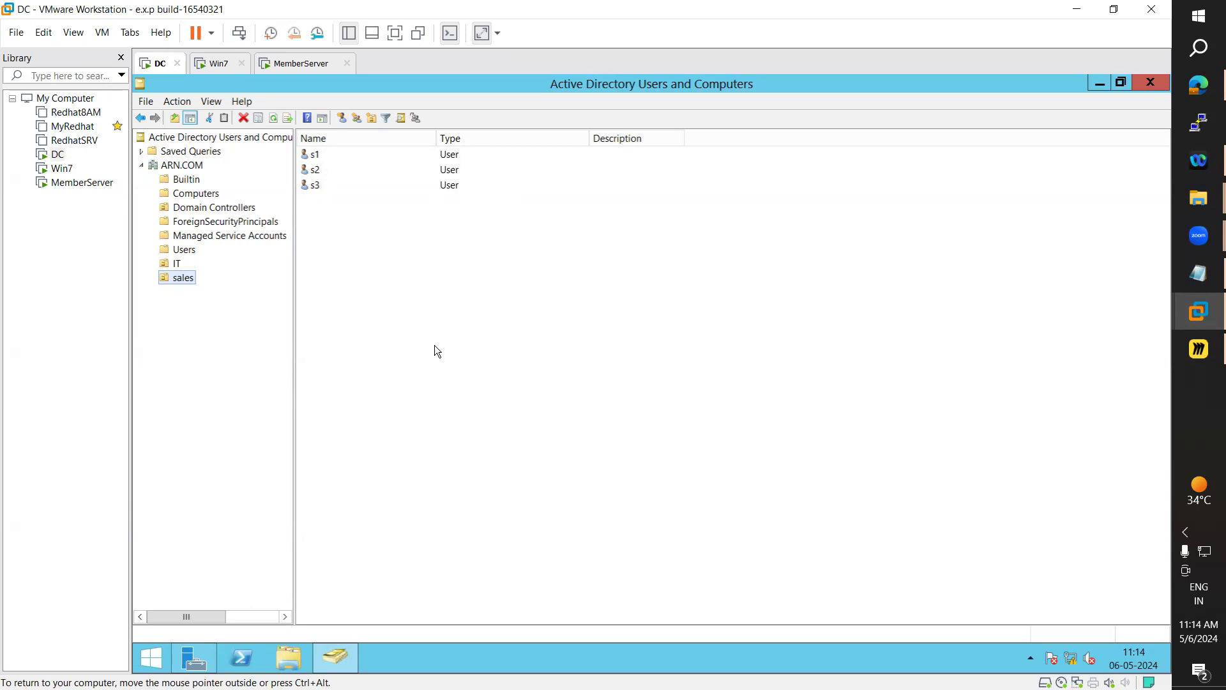
pyautogui.click(178, 277)
pyautogui.click(179, 262)
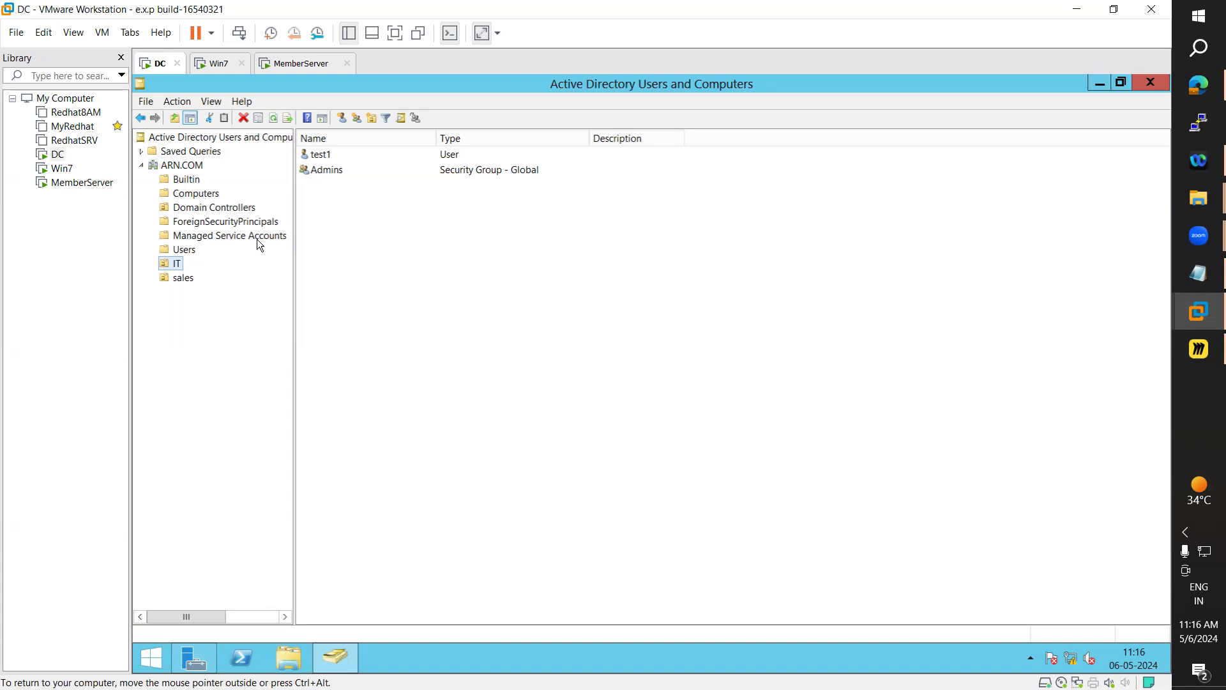
# Close ADUC and Server Manager, then reopen Active Directory Users and Computers from Server Manager Tools
pyautogui.click(1145, 83)
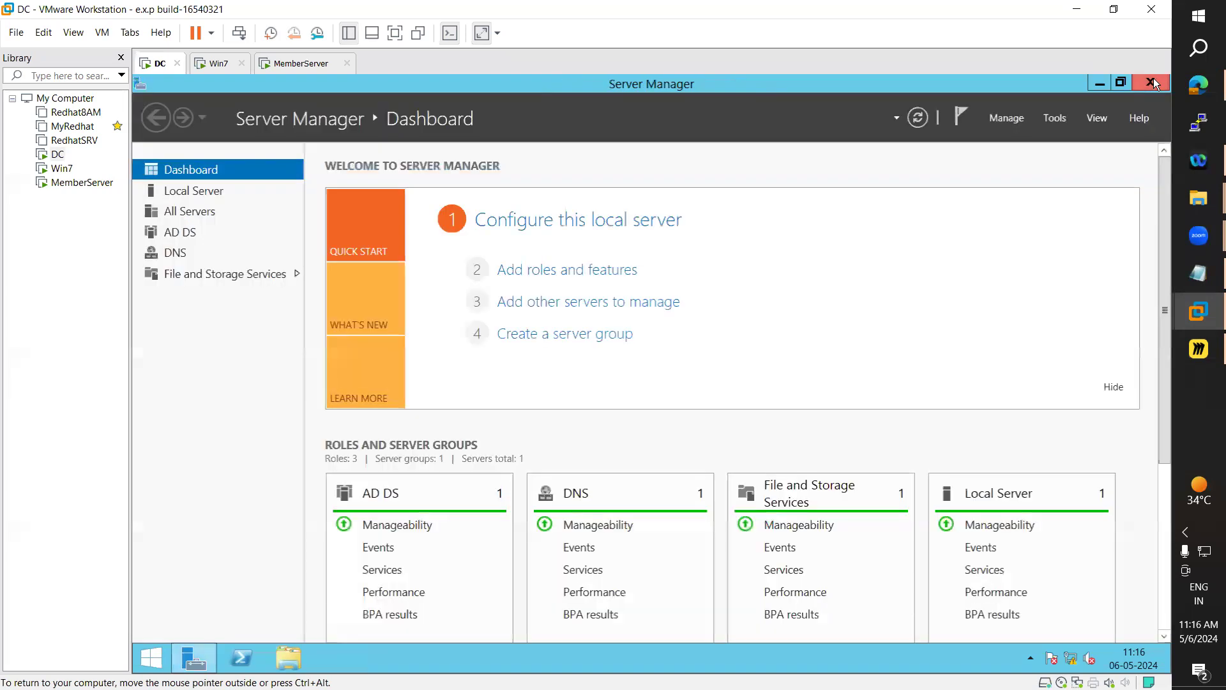
pyautogui.click(1150, 84)
pyautogui.click(151, 666)
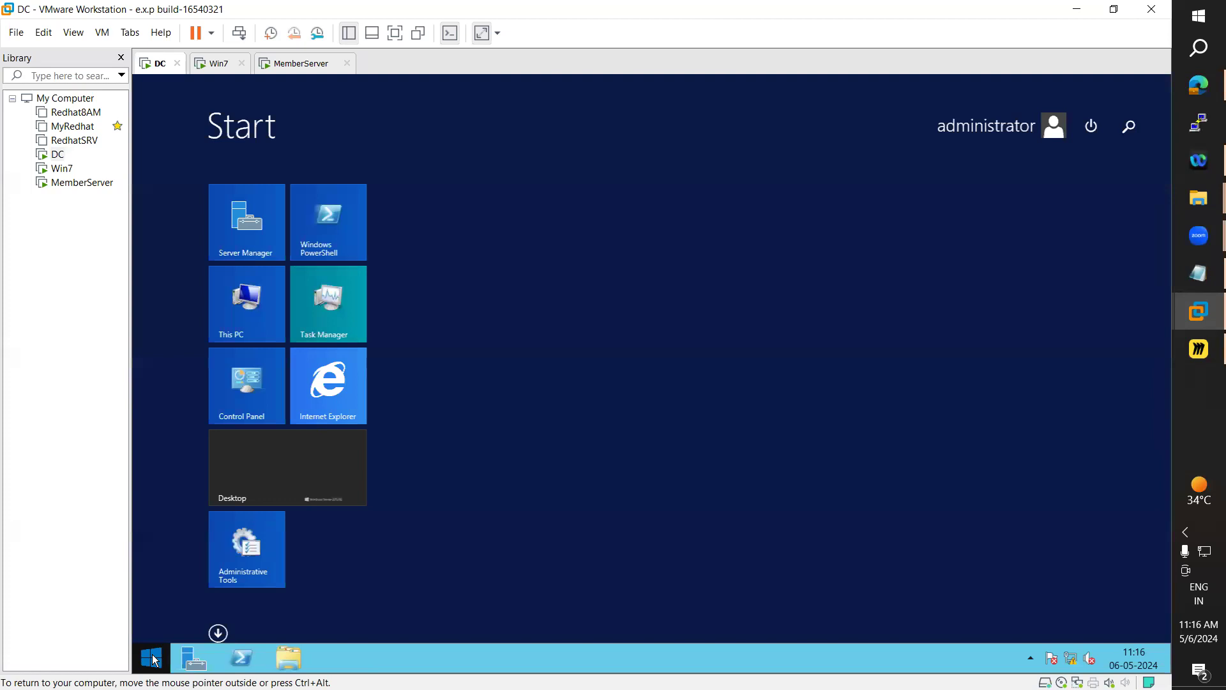
pyautogui.click(320, 458)
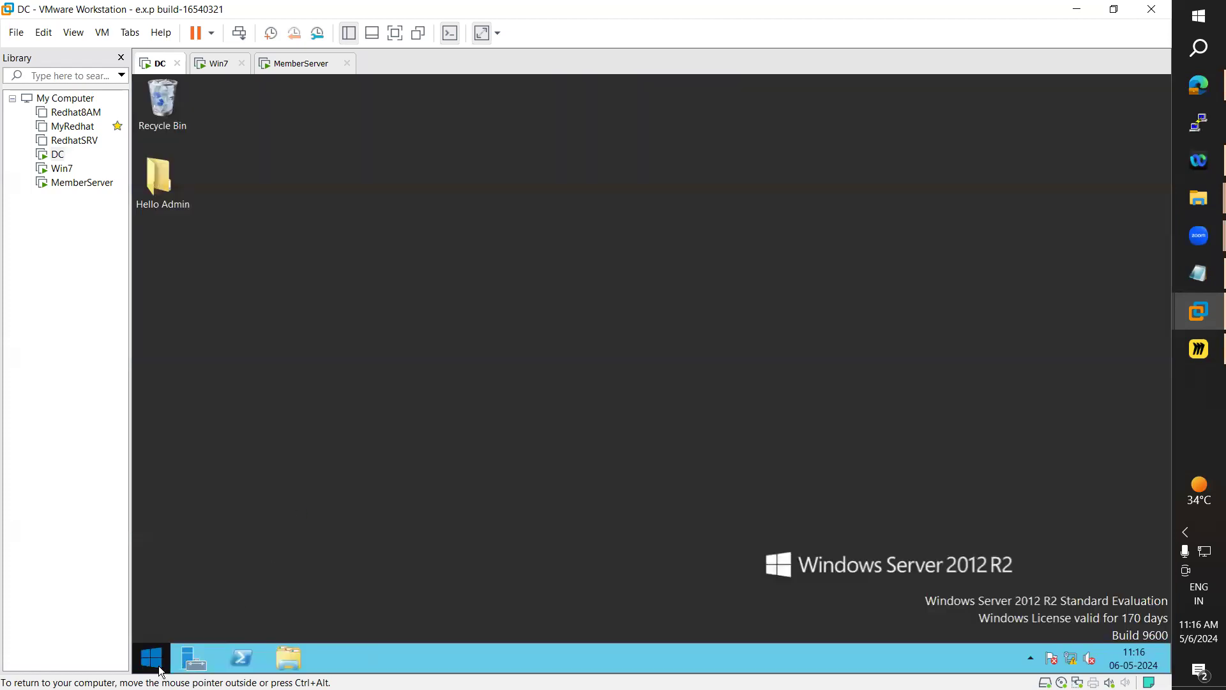
pyautogui.click(153, 661)
pyautogui.click(265, 528)
pyautogui.click(192, 664)
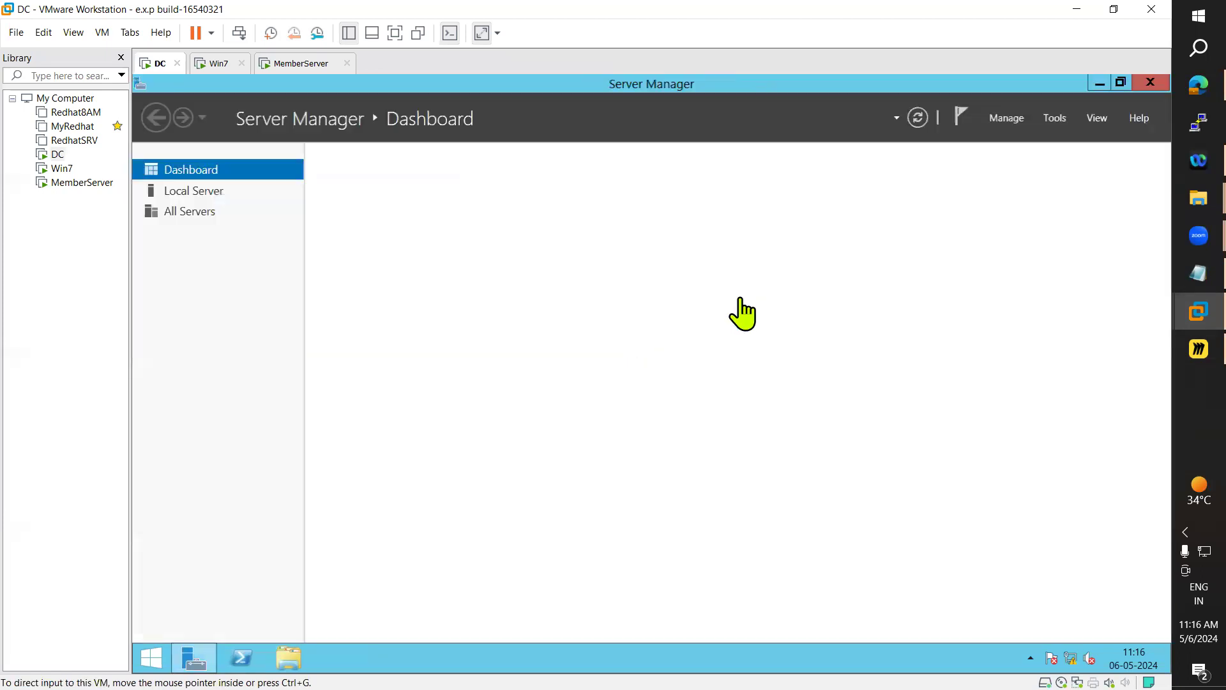
pyautogui.click(1056, 118)
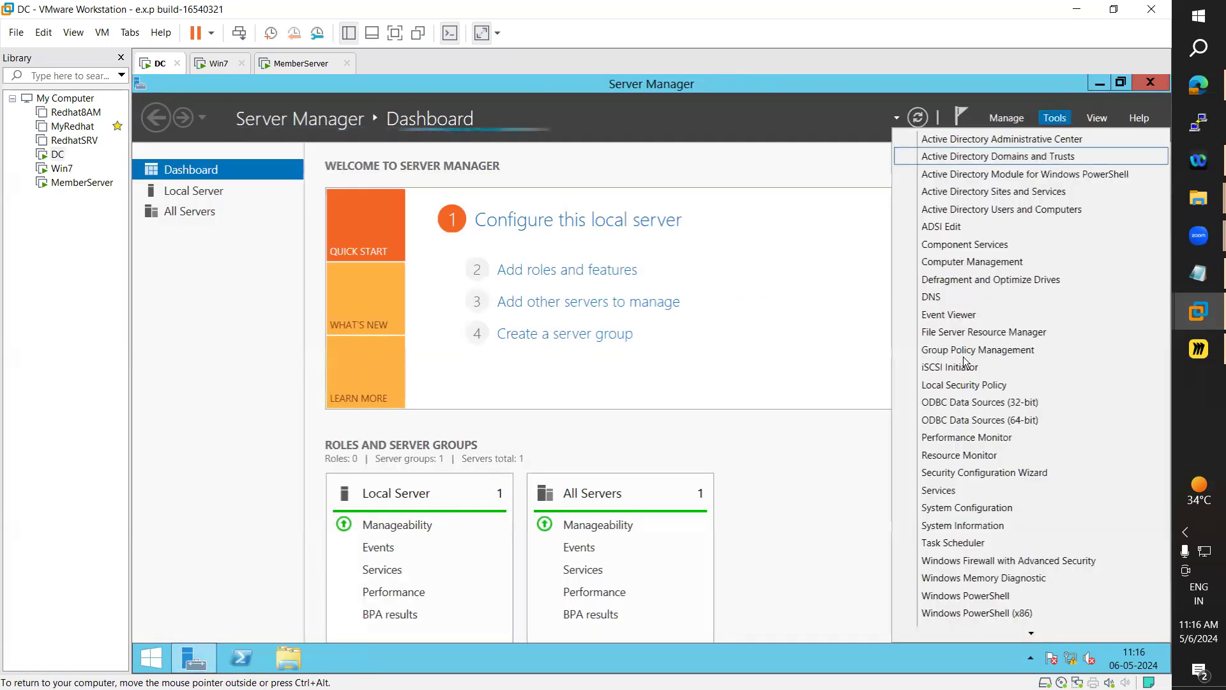
pyautogui.click(980, 209)
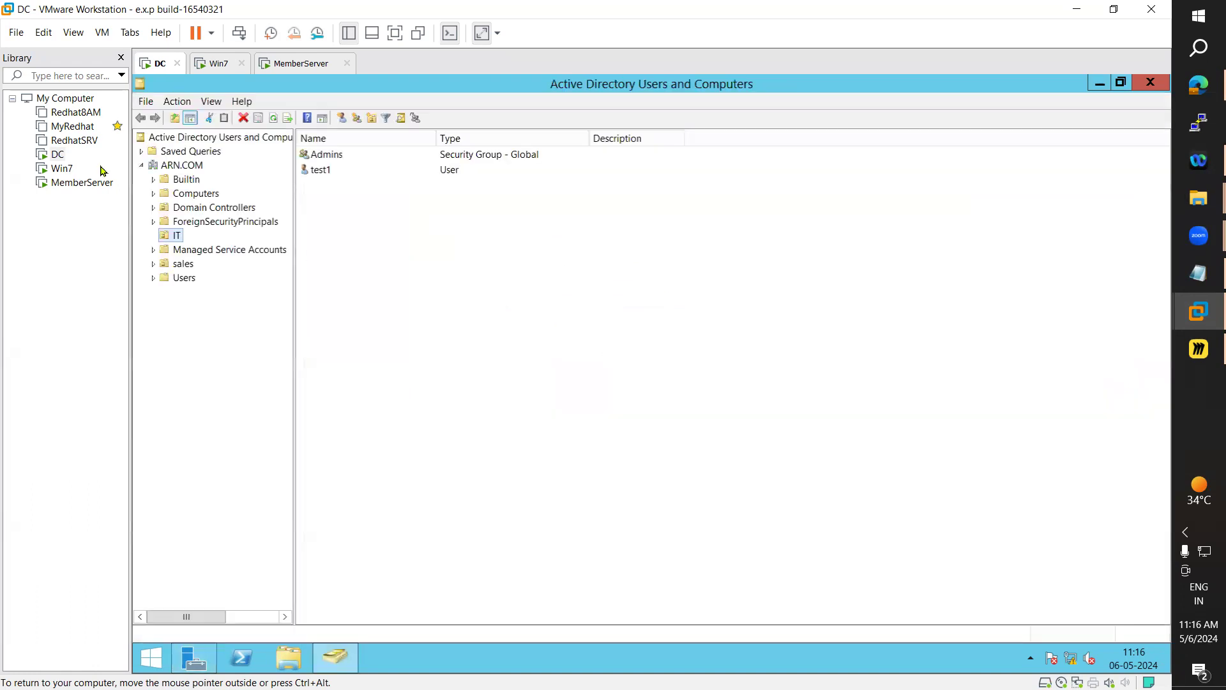
# In the Users container, open a user's properties, check the Account tab logon name, and close
pyautogui.click(182, 279)
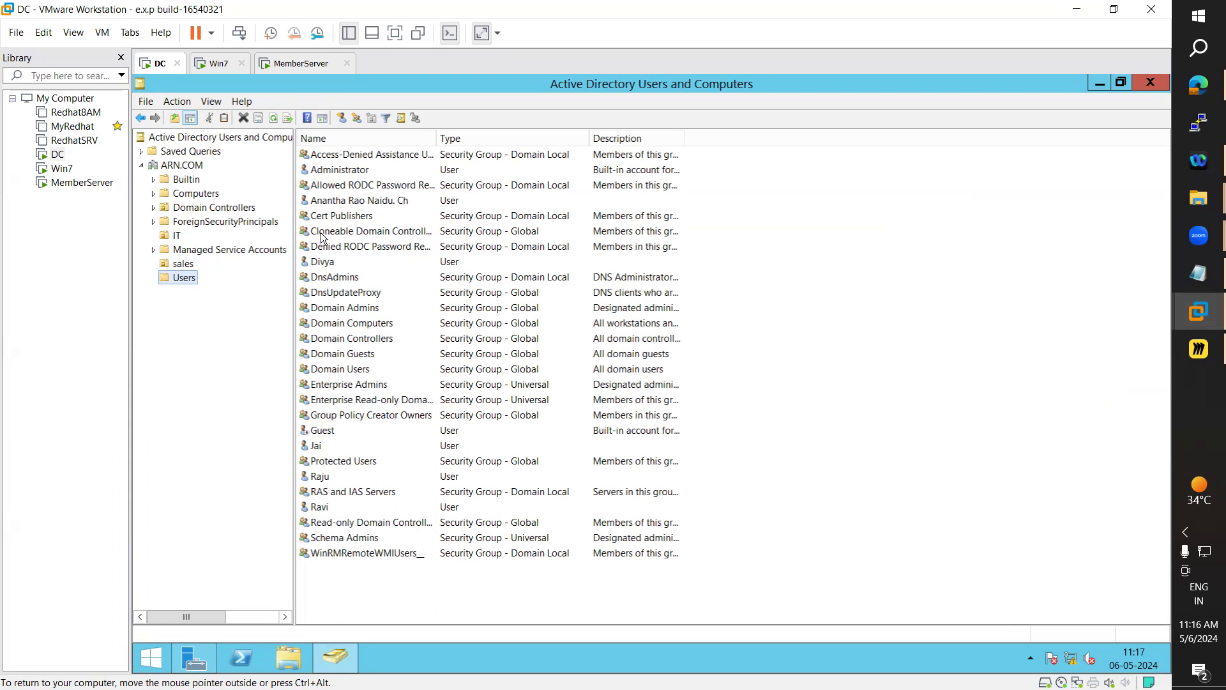
pyautogui.doubleClick(343, 203)
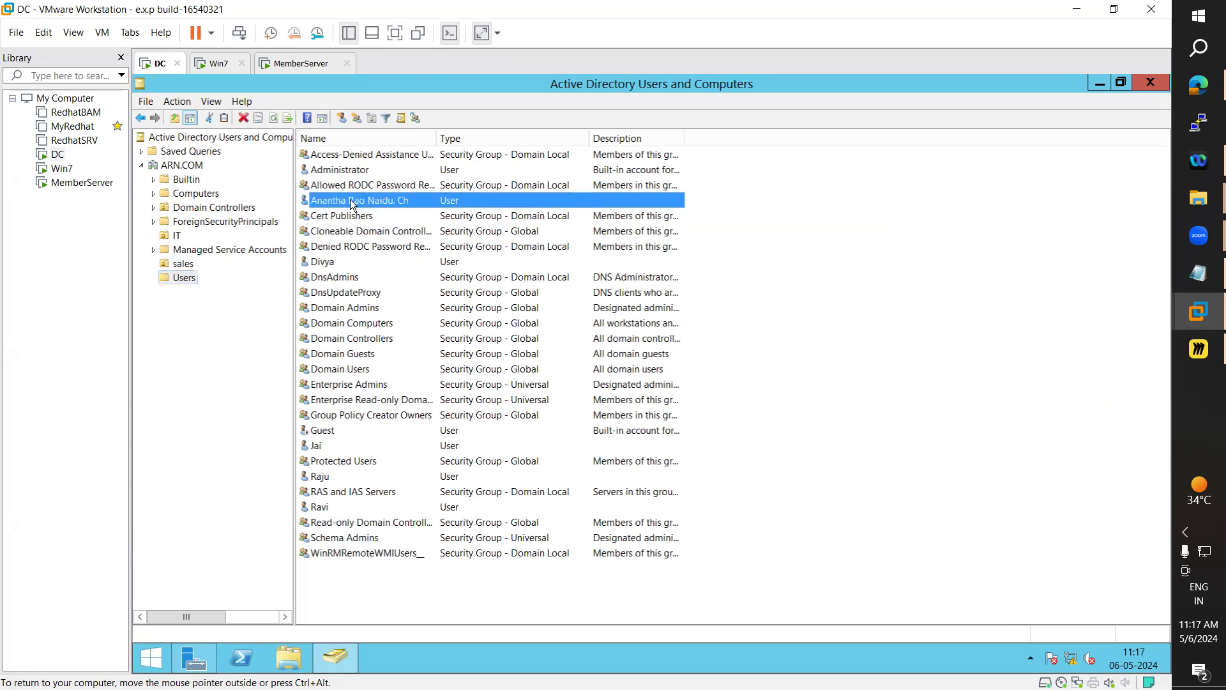
pyautogui.click(592, 211)
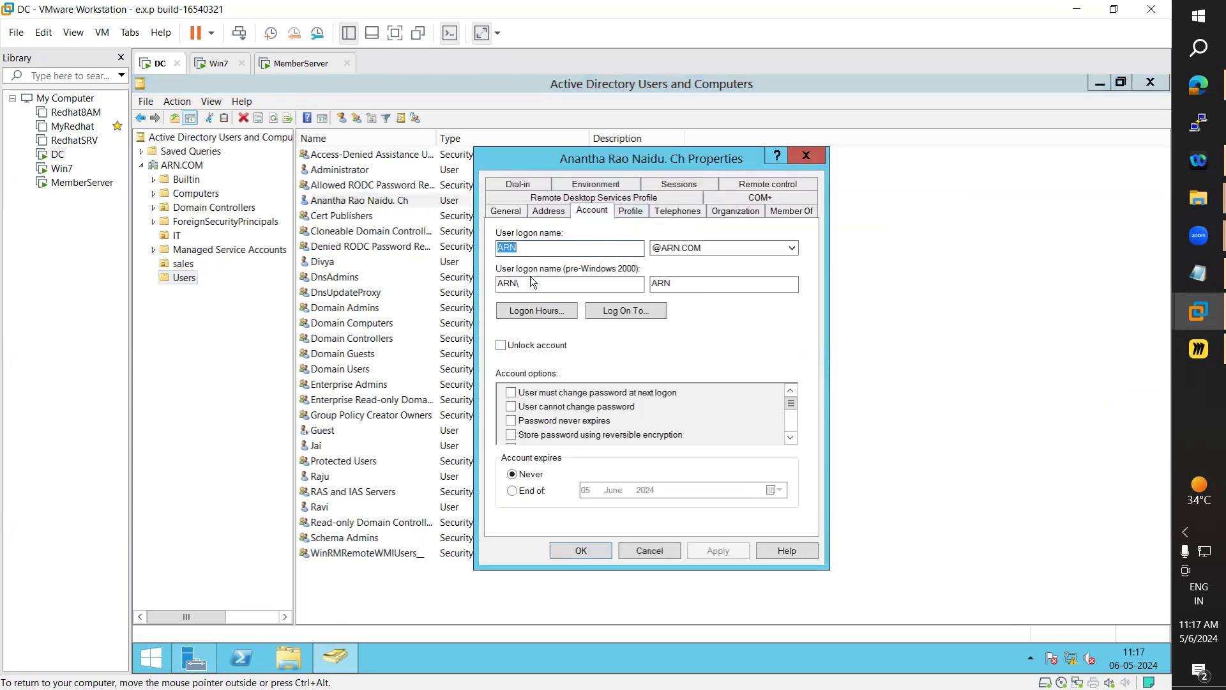
pyautogui.click(813, 156)
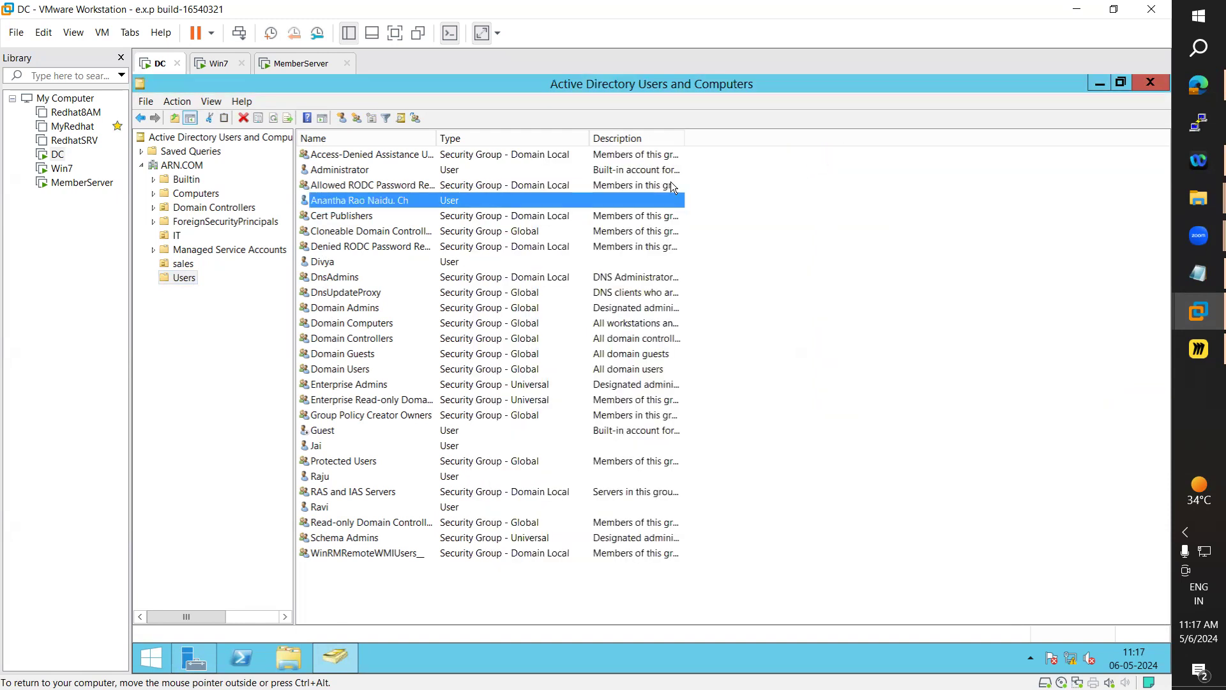
# Close ADUC and sign the administrator out from the Start screen
pyautogui.click(1150, 80)
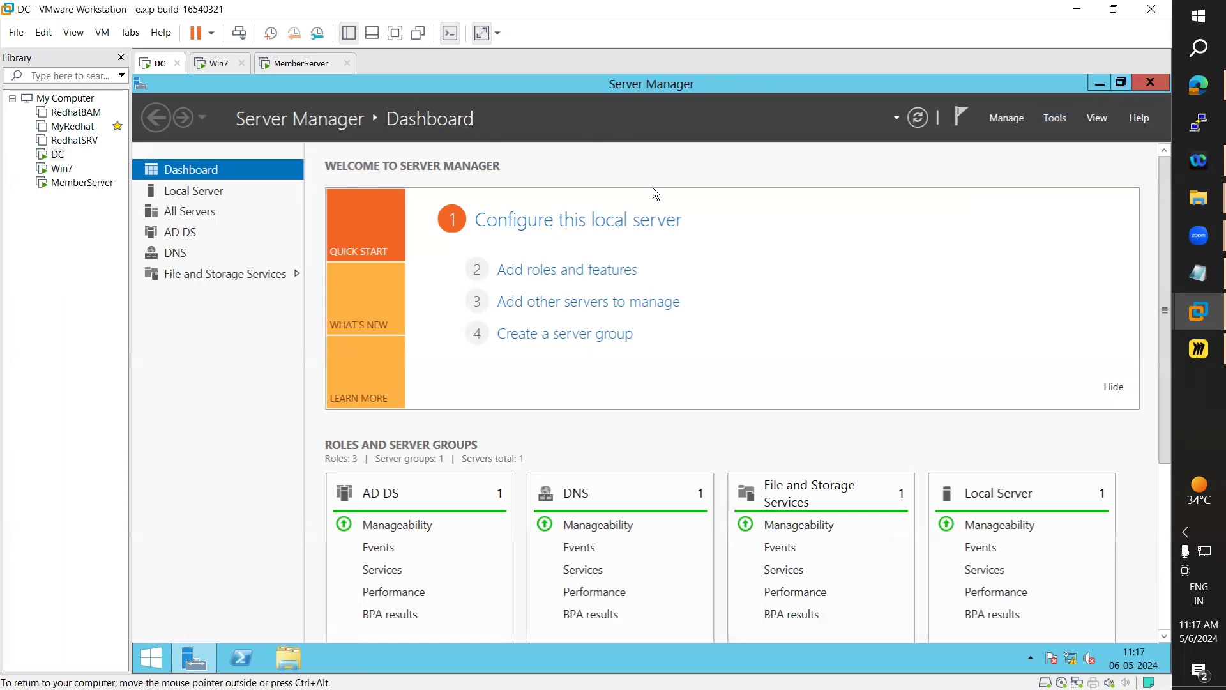
pyautogui.click(153, 661)
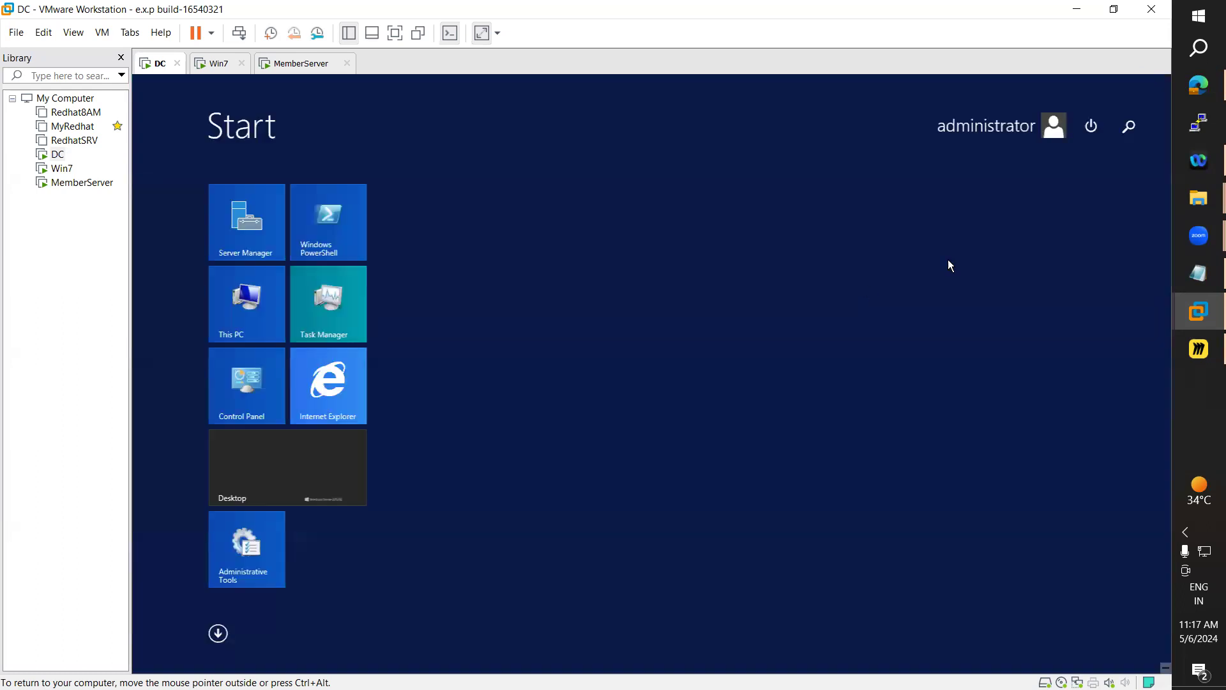
pyautogui.click(988, 133)
pyautogui.click(933, 190)
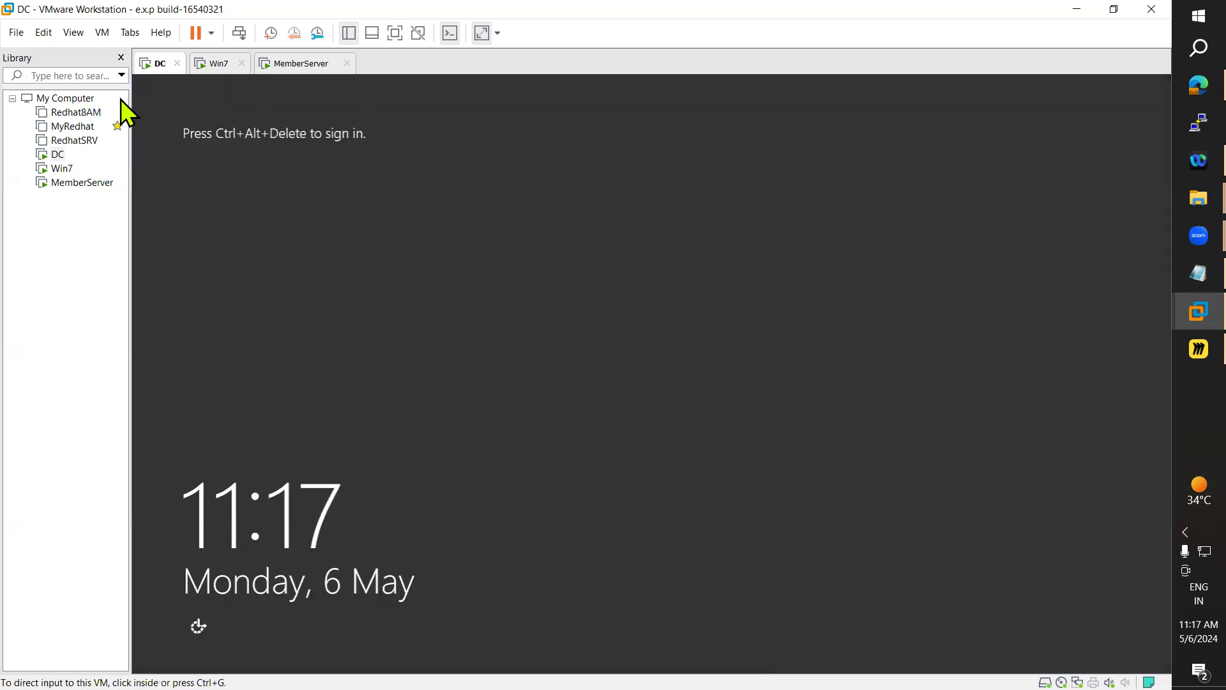
# Sign back in as a domain user through Ctrl+Alt+Del and Other user
pyautogui.click(103, 33)
pyautogui.click(169, 108)
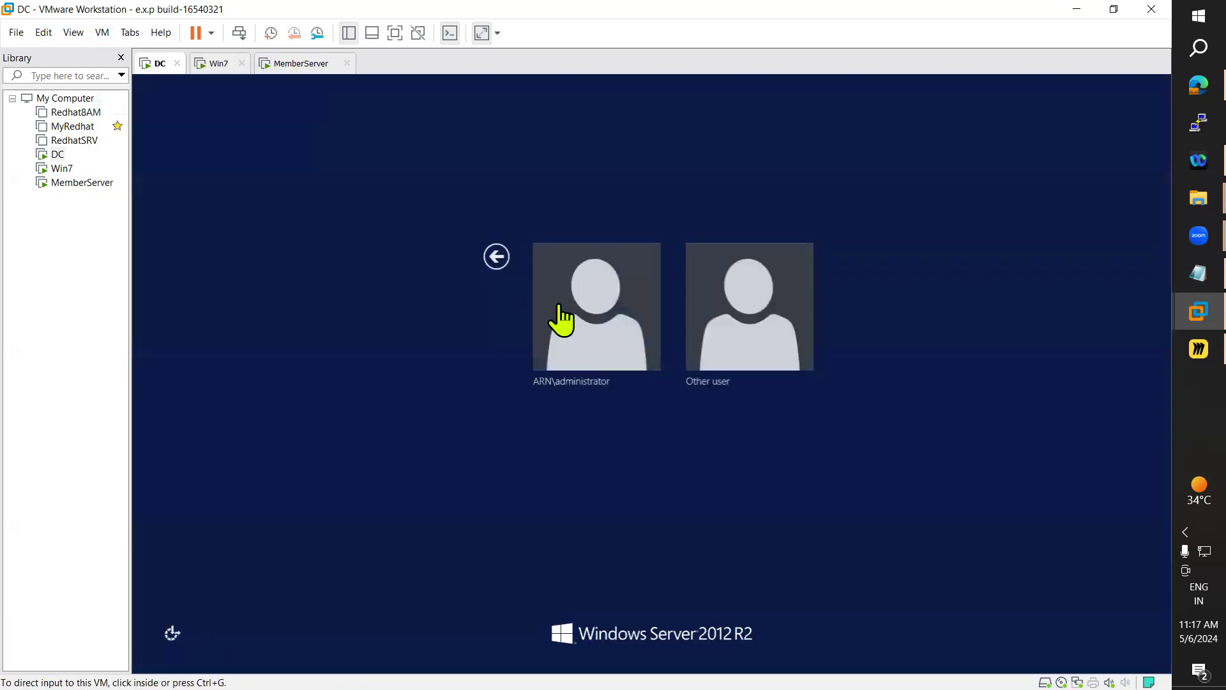
pyautogui.click(750, 319)
pyautogui.write('arn')
pyautogui.press('Tab')
pyautogui.write('•••••••••')
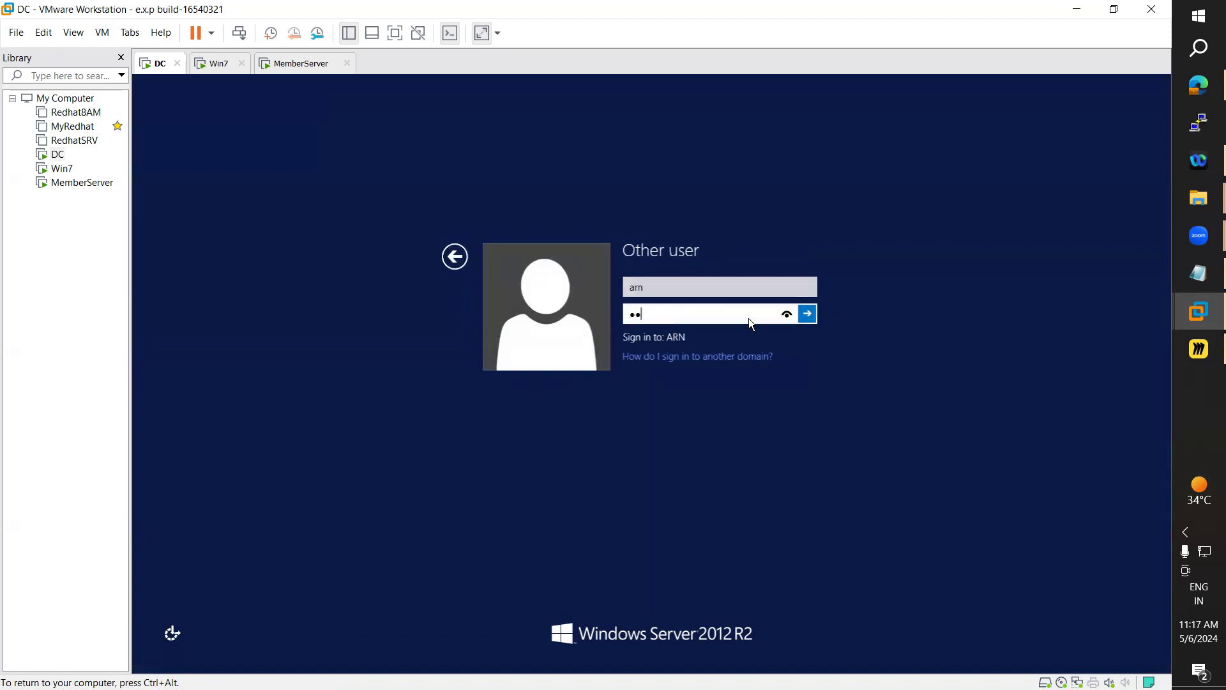
pyautogui.press('Return')
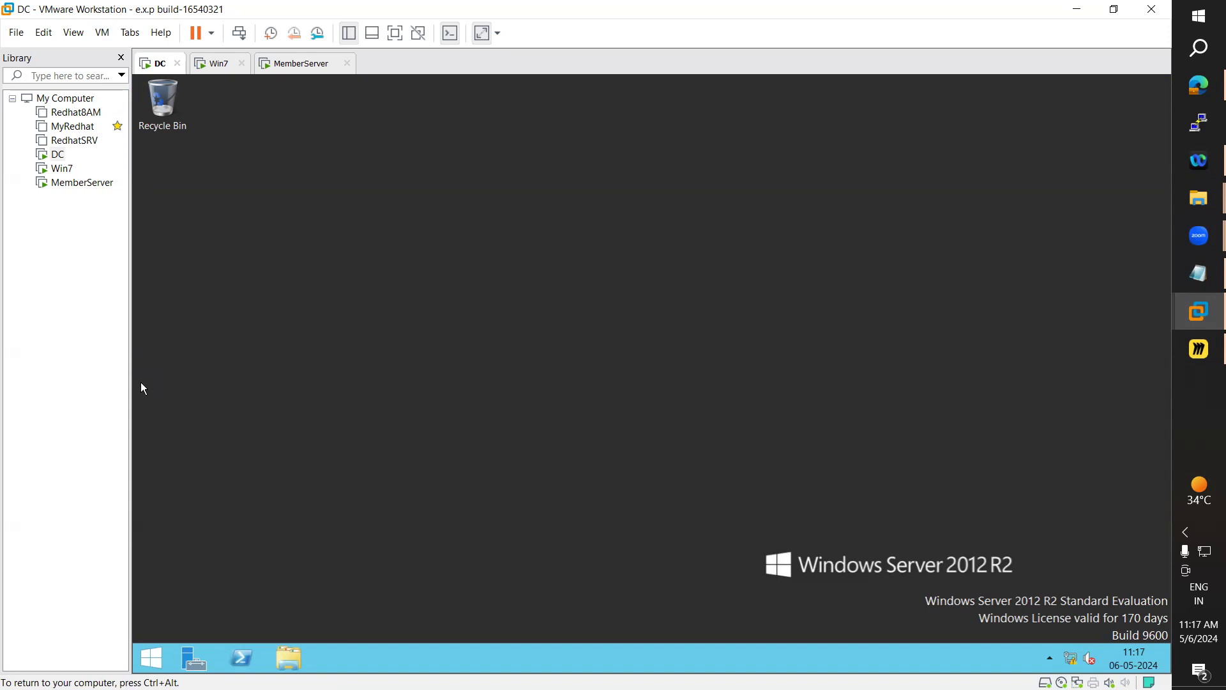
pyautogui.hotkey('ctrl', 'alt')
# After declining two UAC prompts, run Server Manager elevated with the domain administrator credentials
pyautogui.click(193, 658)
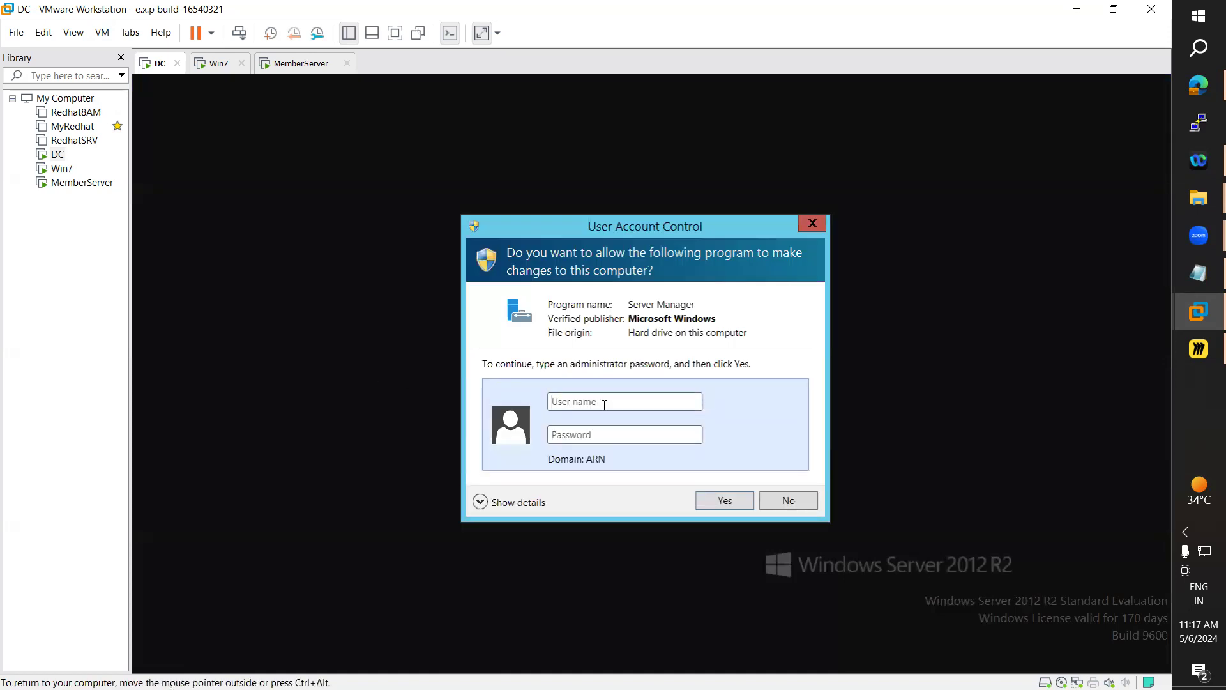
pyautogui.click(803, 499)
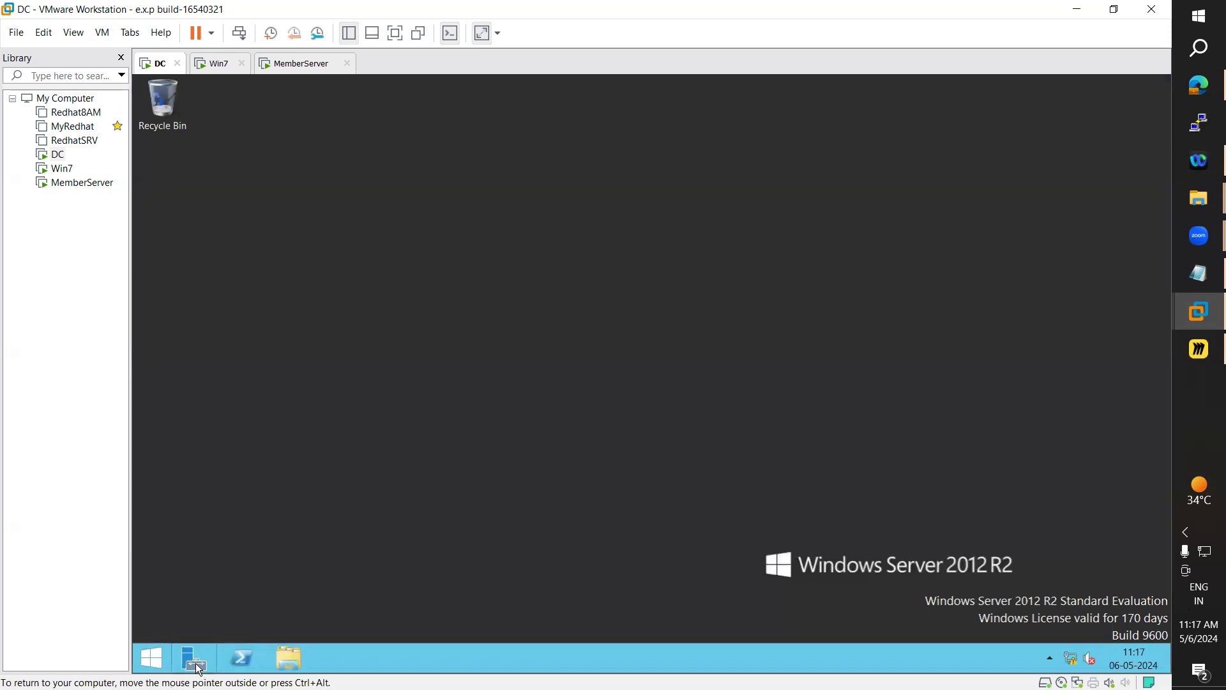
pyautogui.click(198, 668)
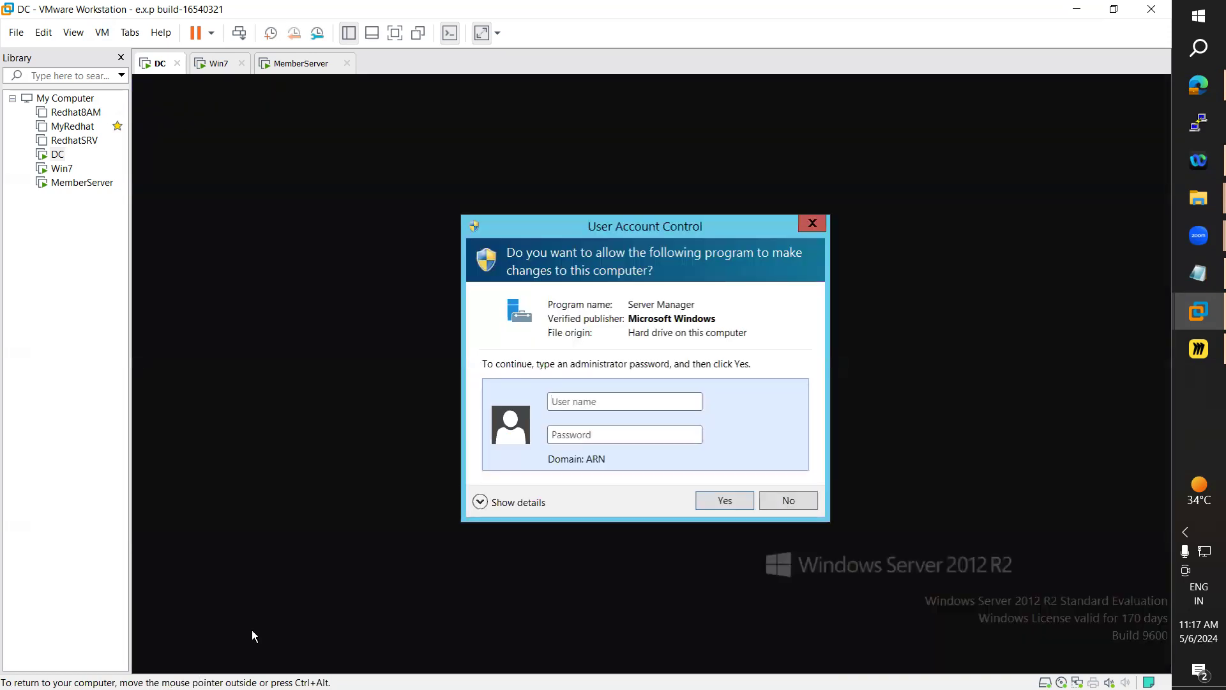
pyautogui.click(779, 508)
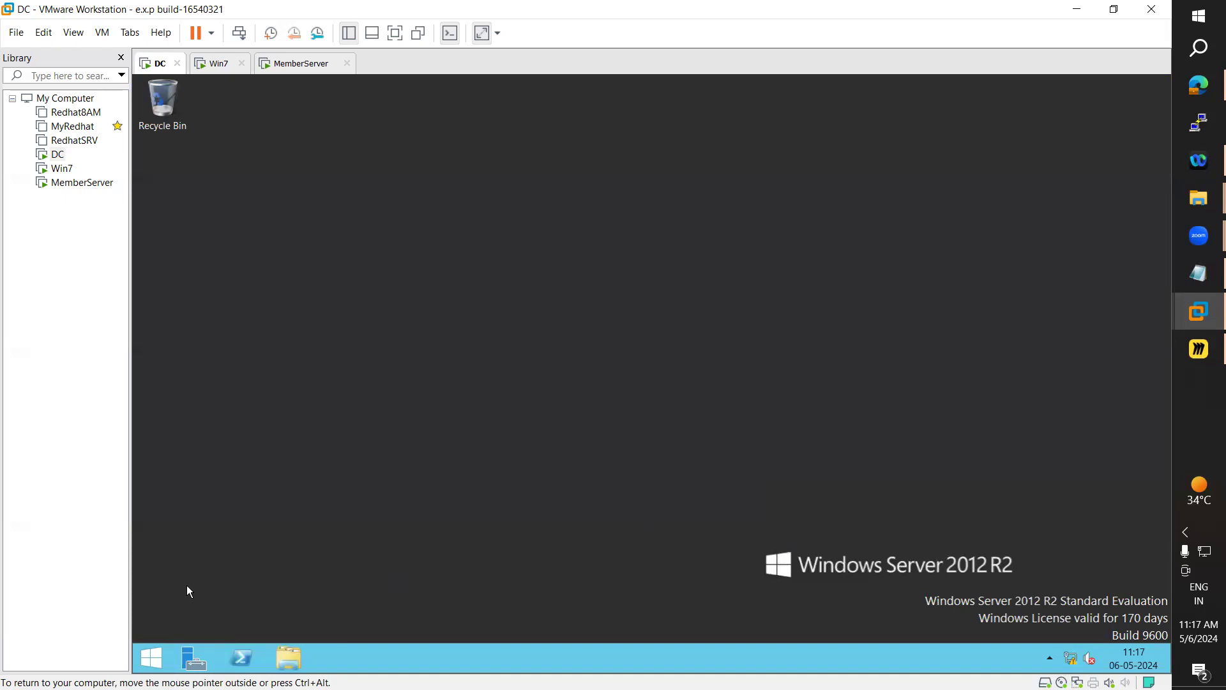
pyautogui.click(141, 666)
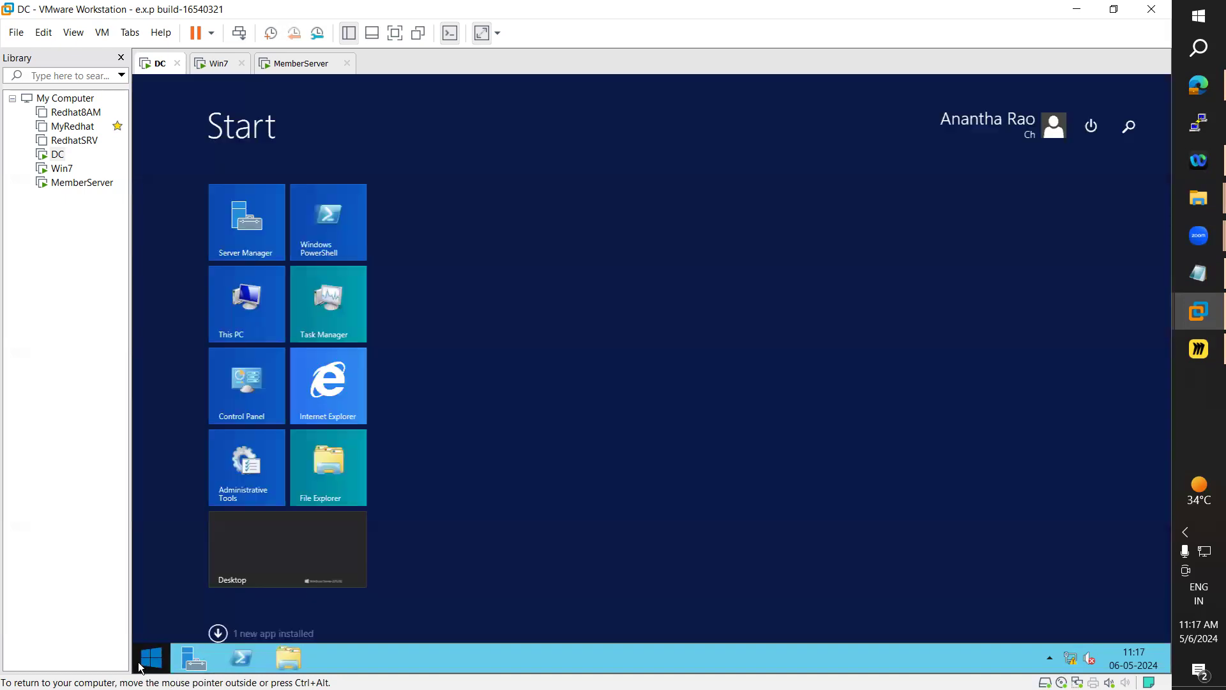
pyautogui.click(195, 660)
pyautogui.click(604, 398)
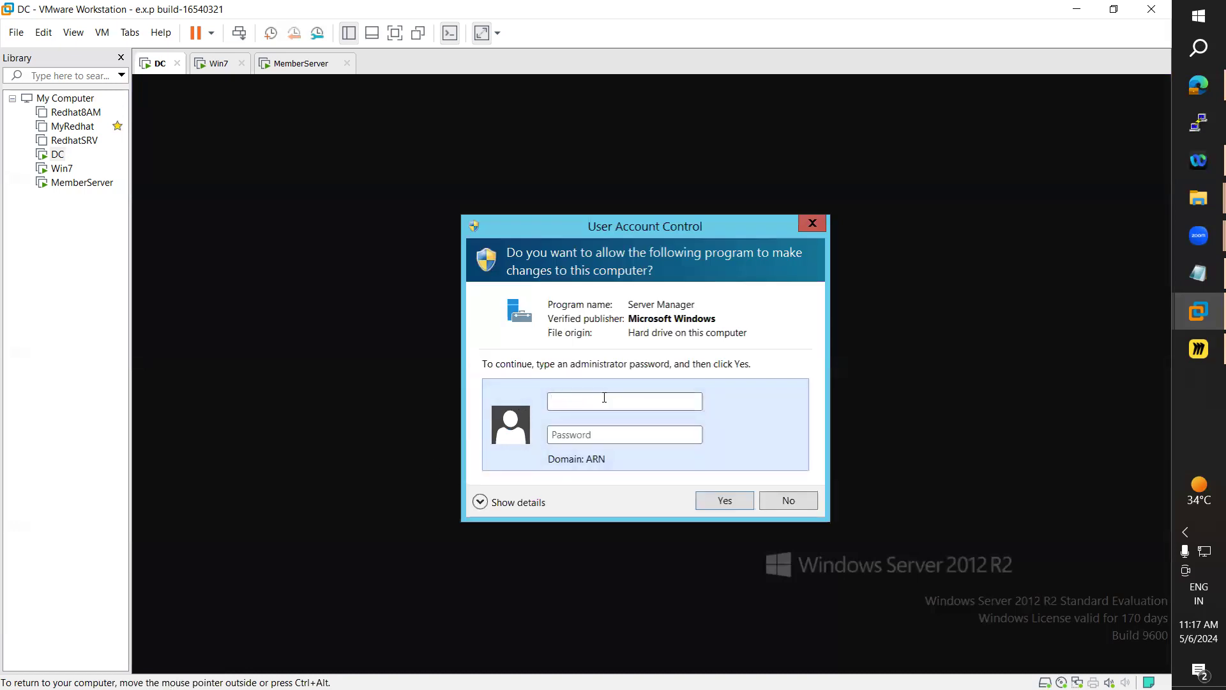
pyautogui.write('administratoPassword1')
pyautogui.press('Return')
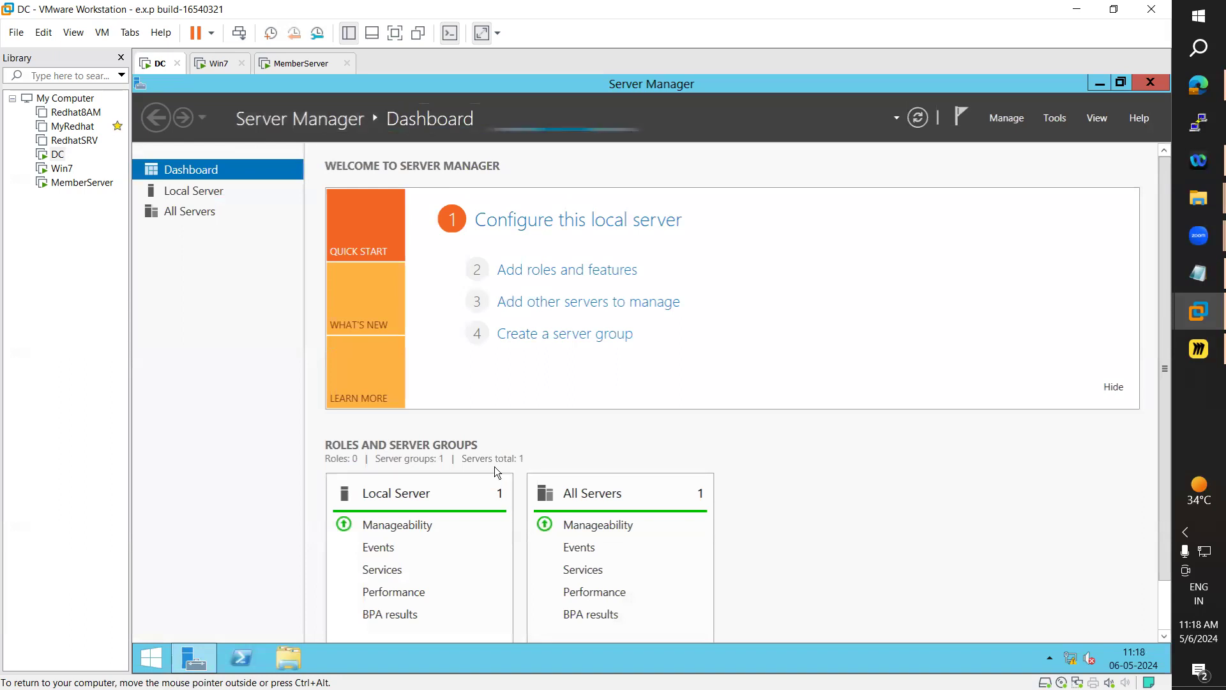
# Open ADUC and start a new user in Users named test123 with logon name test
pyautogui.click(1057, 119)
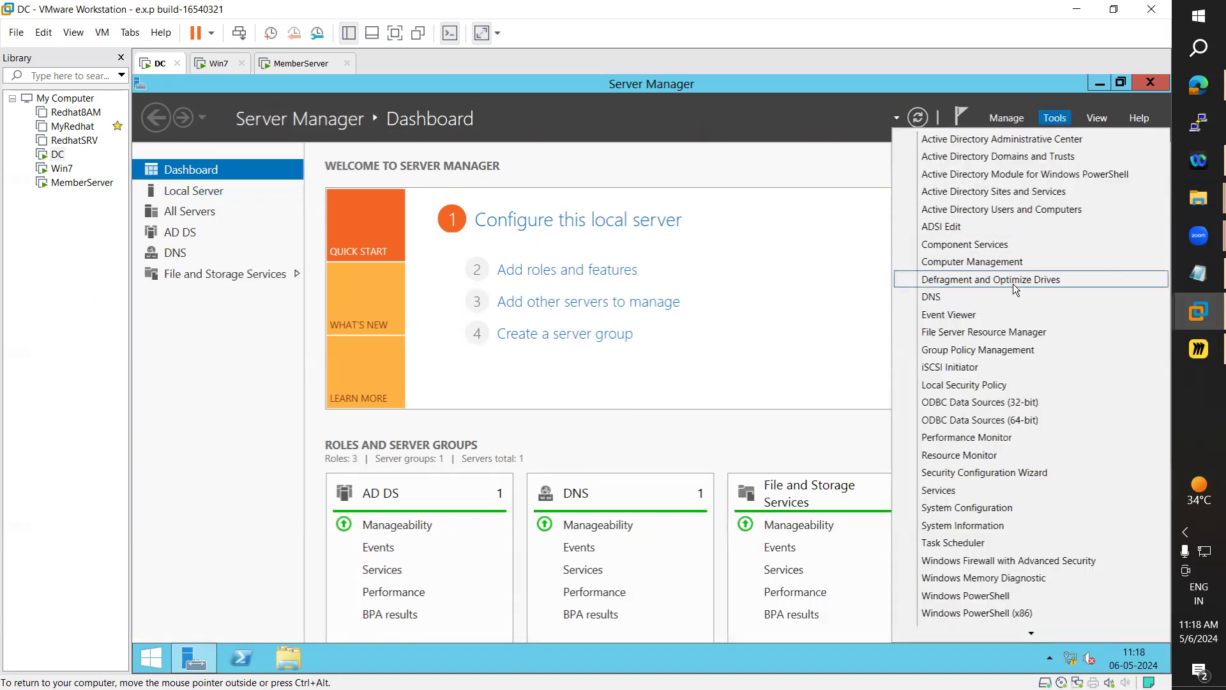
pyautogui.click(1027, 208)
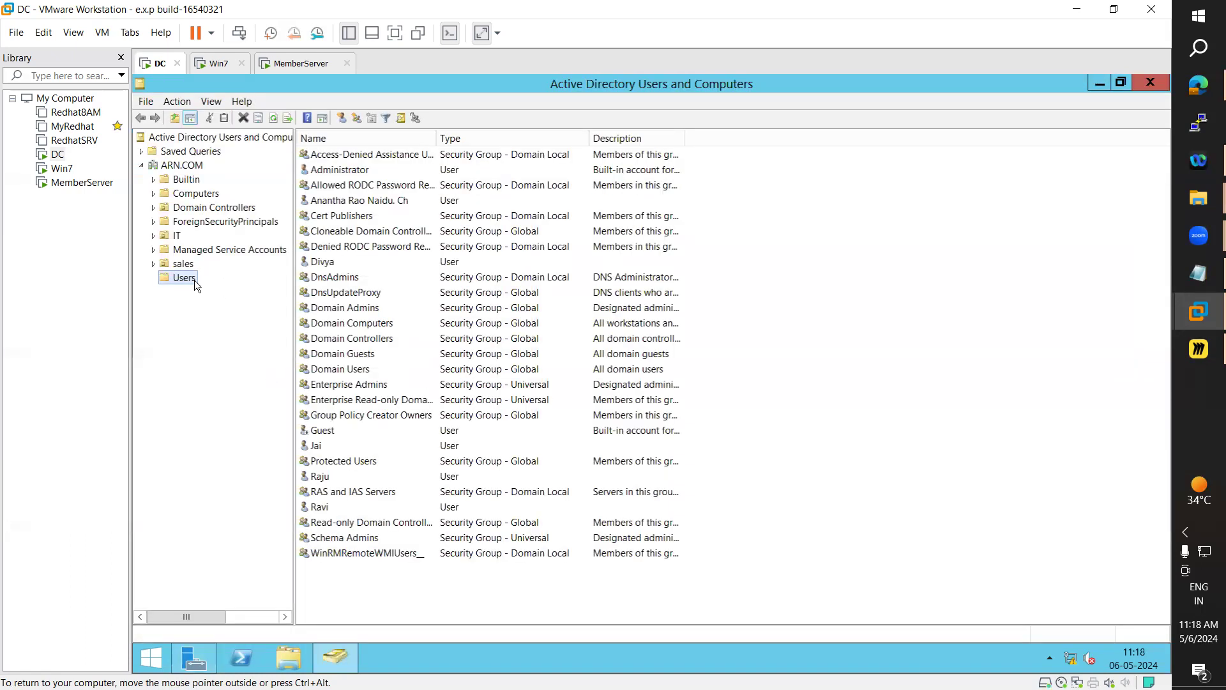
pyautogui.rightClick(193, 279)
pyautogui.moveTo(284, 327)
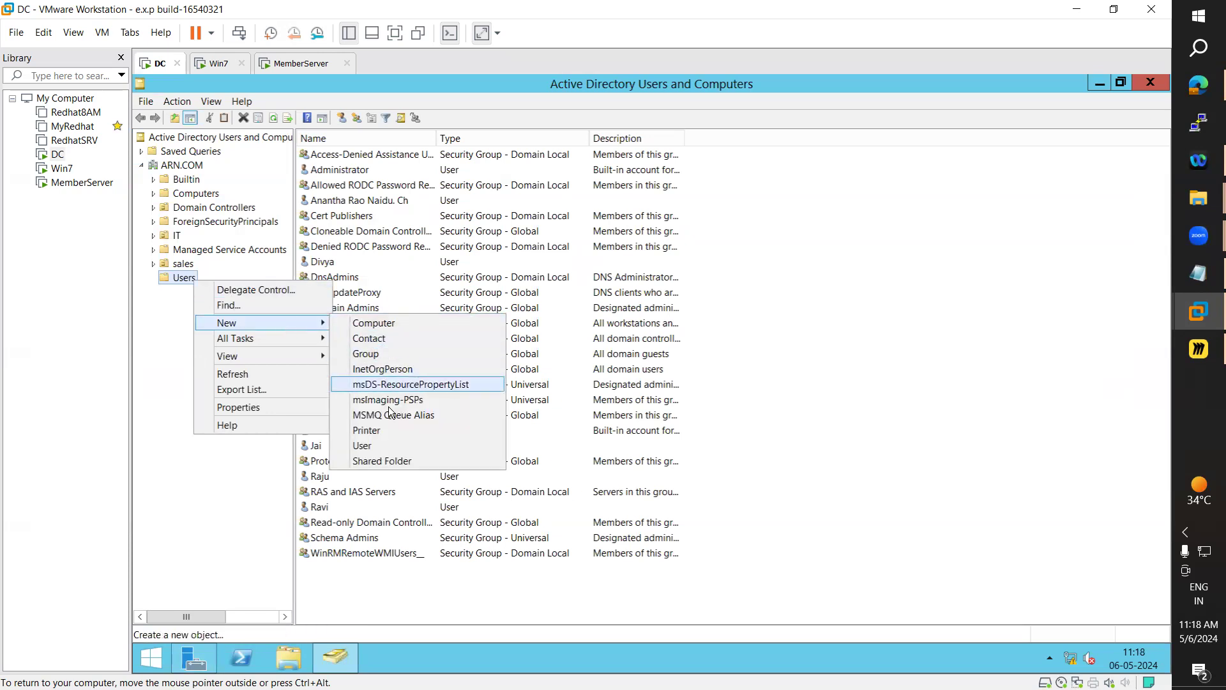
pyautogui.click(377, 447)
pyautogui.write('test123')
pyautogui.press('Tab')
pyautogui.press('Tab')
pyautogui.write('test')
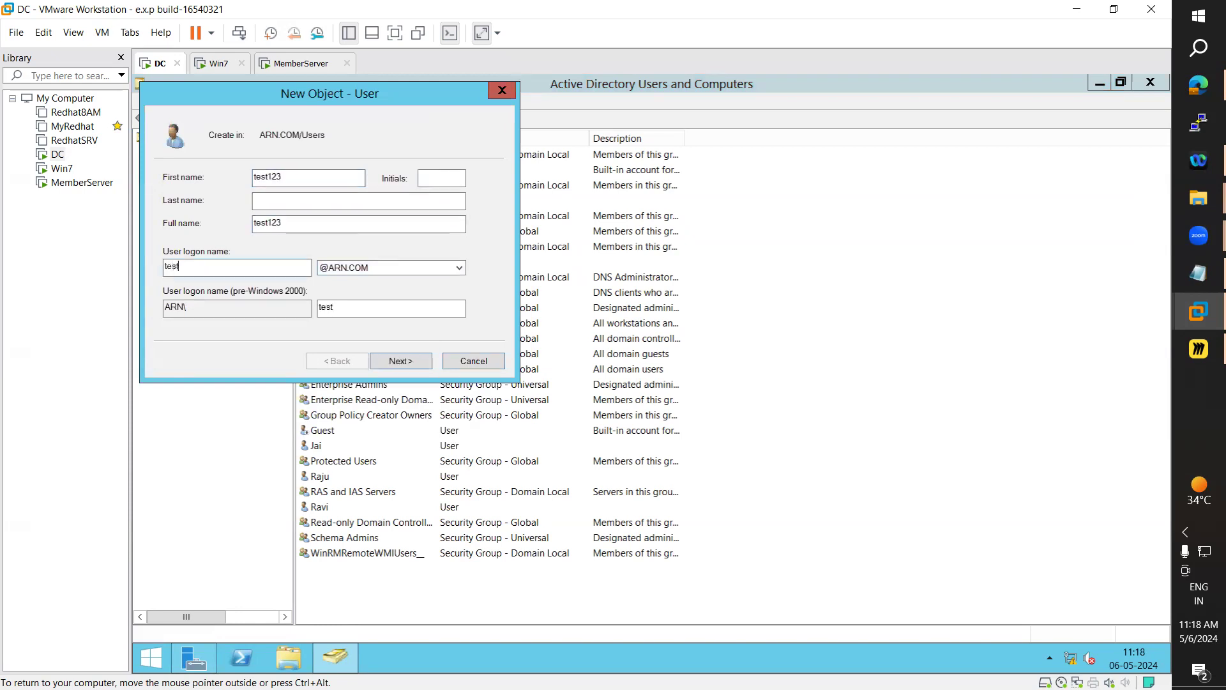
# Untick must-change-at-next-logon, set the password and finish creating test123
pyautogui.click(424, 361)
pyautogui.click(243, 230)
pyautogui.click(315, 176)
pyautogui.write('•••••••••')
pyautogui.press('Tab')
pyautogui.write('•••••••••')
pyautogui.press('Return')
pyautogui.press('Return')
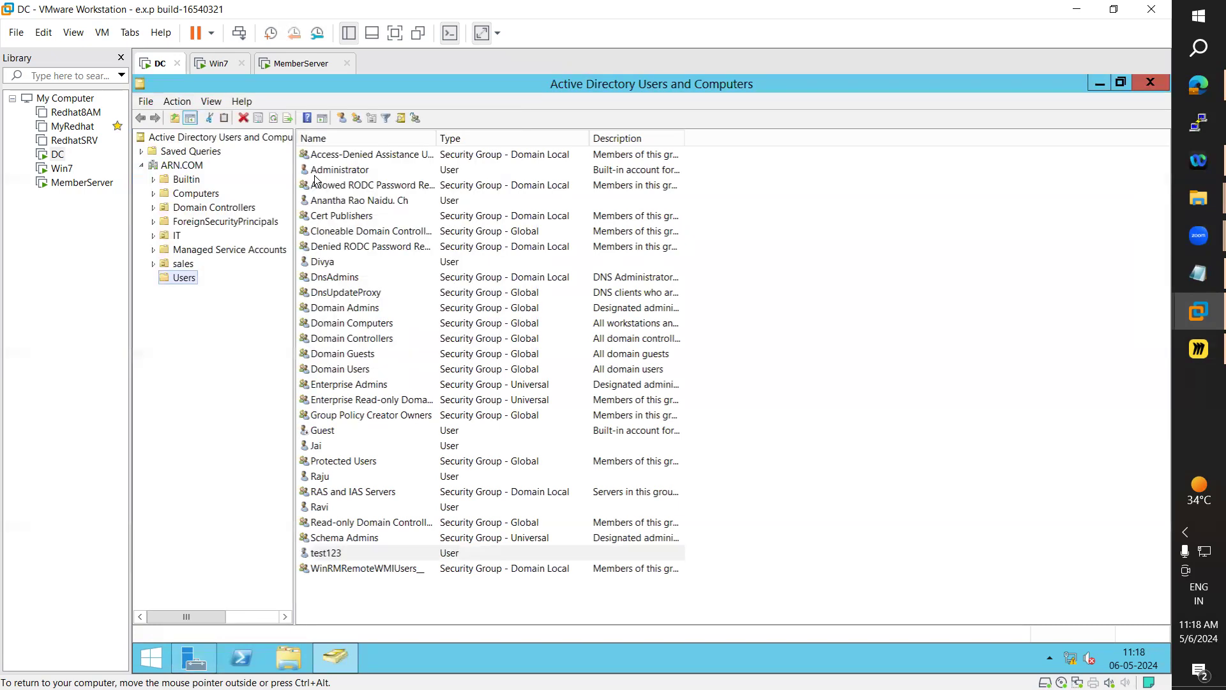
# Select the new test123 user, then close Server Manager and Active Directory Users and Computers
pyautogui.click(334, 555)
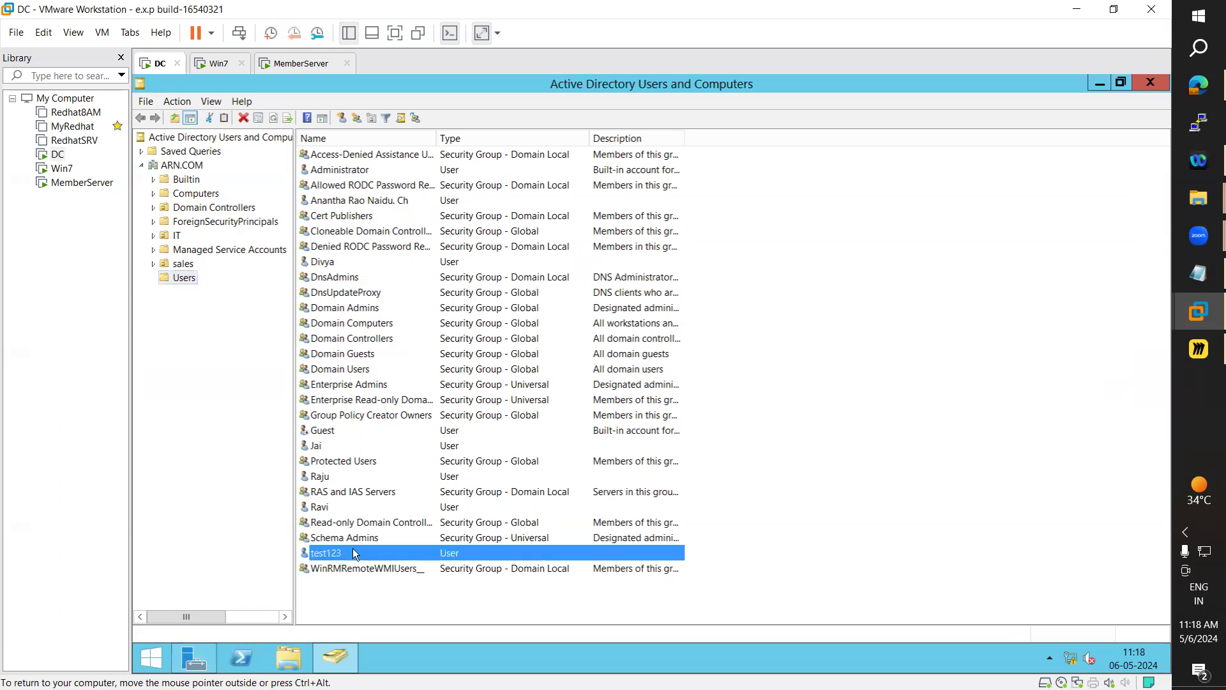
pyautogui.click(152, 659)
pyautogui.click(313, 566)
pyautogui.click(201, 654)
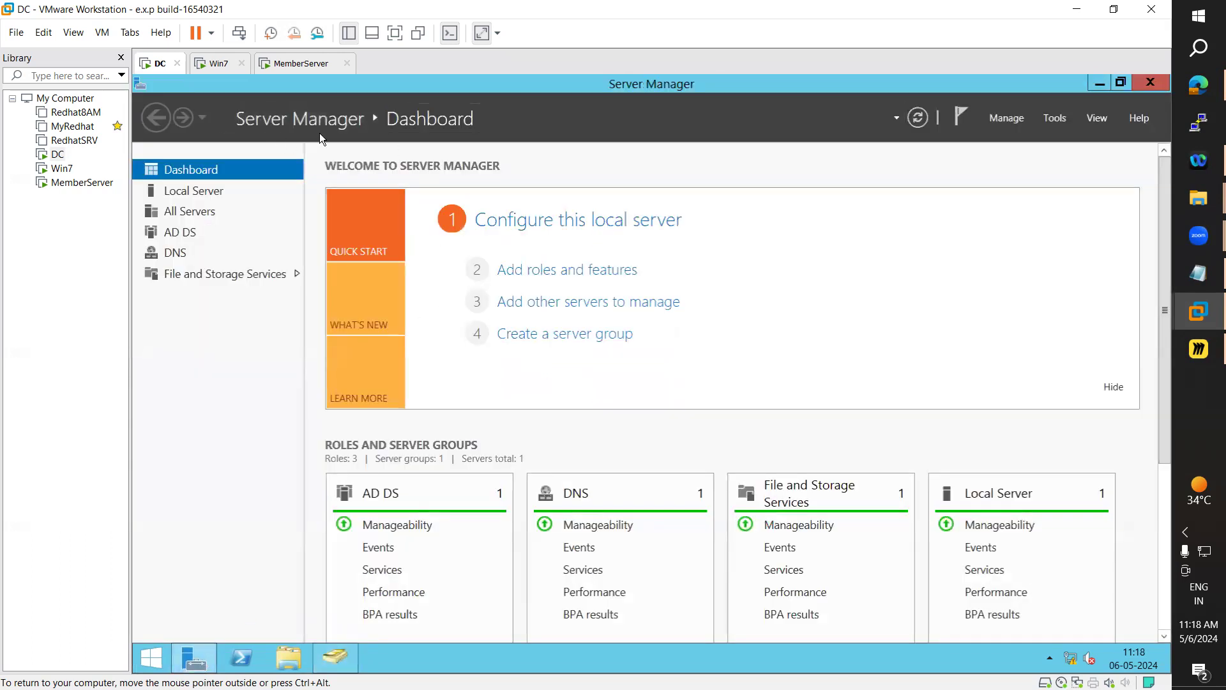
pyautogui.click(1152, 81)
pyautogui.click(1151, 80)
# Sign the current user out from the Start screen account menu
pyautogui.click(155, 662)
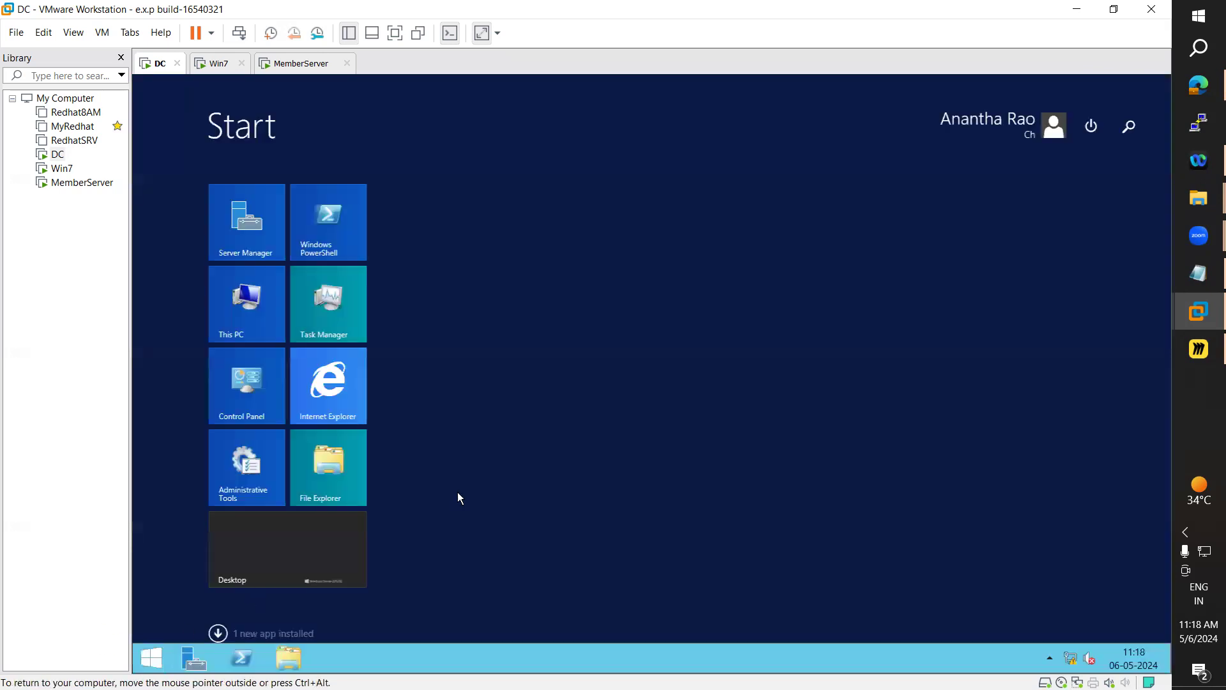
pyautogui.click(988, 128)
pyautogui.click(923, 199)
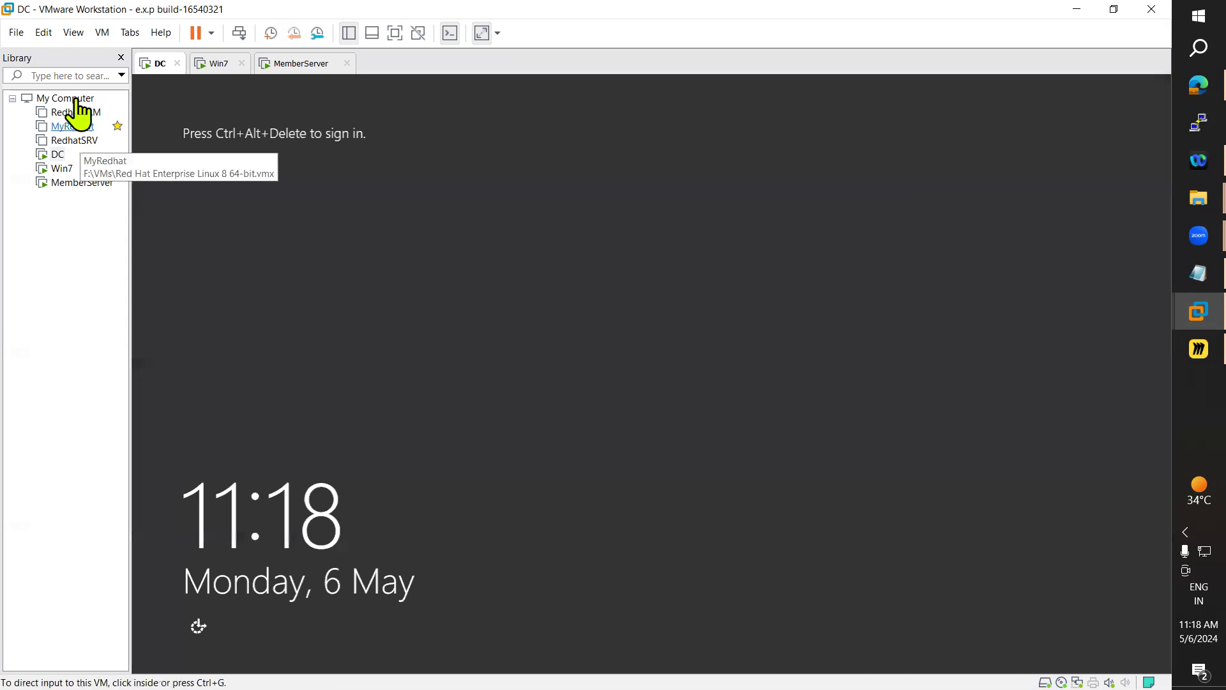
# Sign back into the DC VM through Ctrl+Alt+Del and Other user as administrator, entering its password
pyautogui.click(102, 33)
pyautogui.click(164, 110)
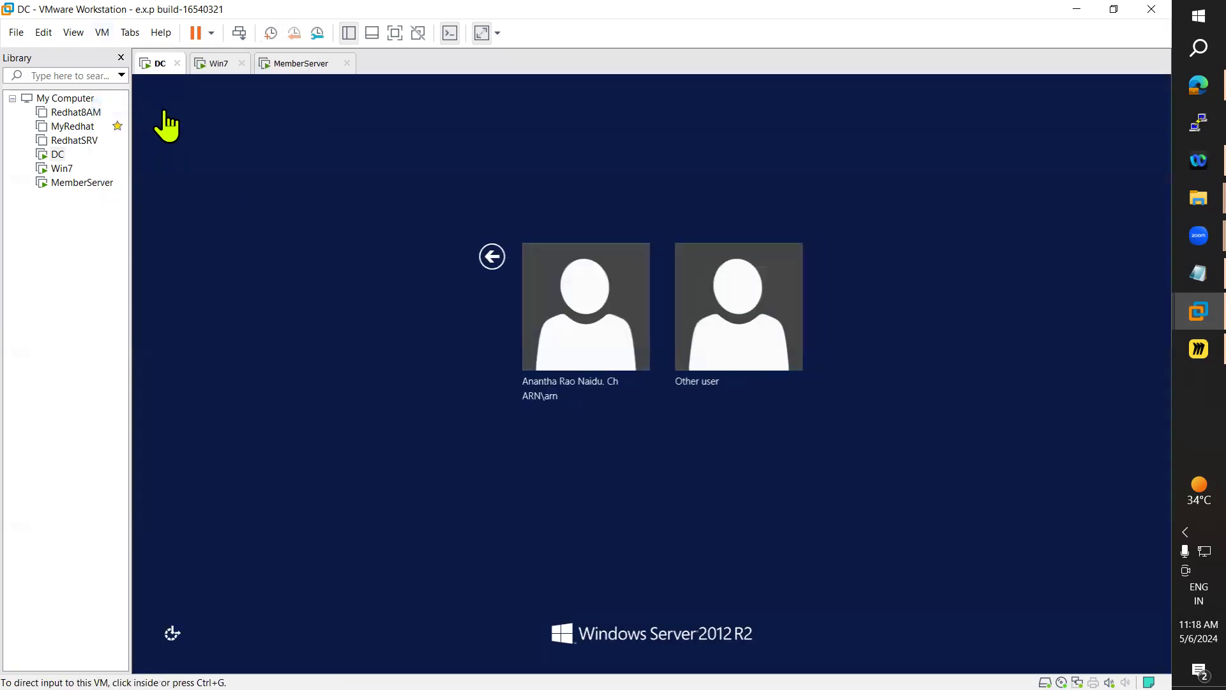
pyautogui.click(712, 324)
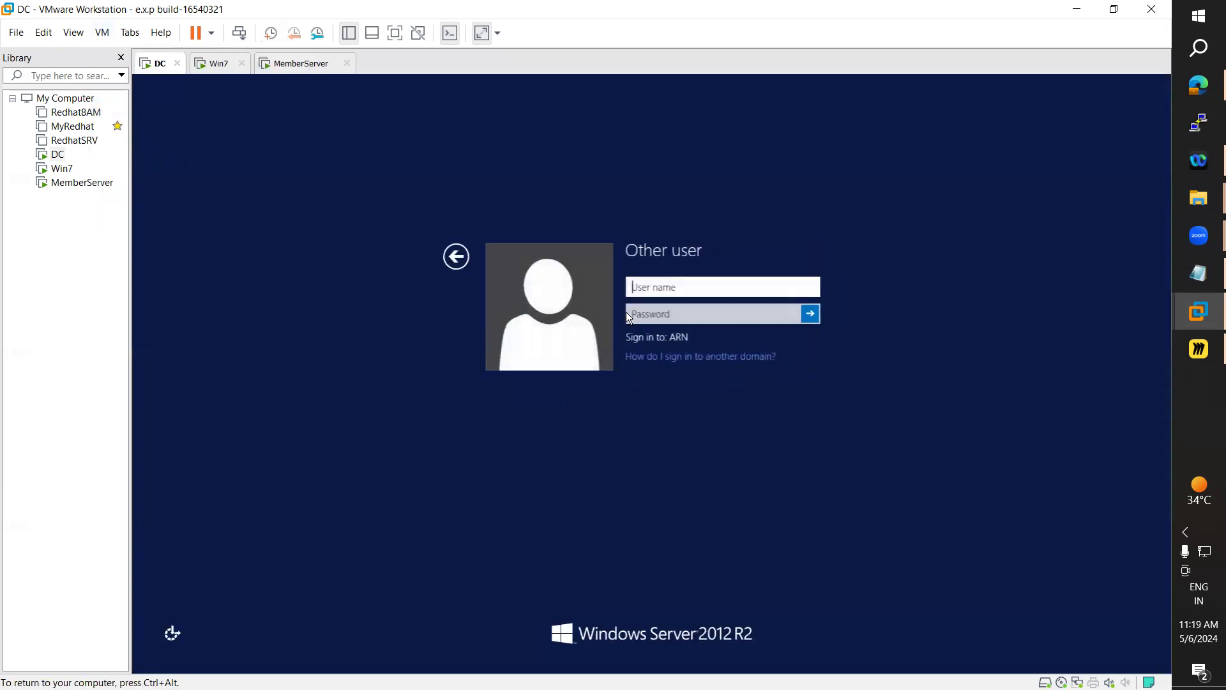
pyautogui.write('administrator')
pyautogui.press('Tab')
pyautogui.write('Pa$$w')
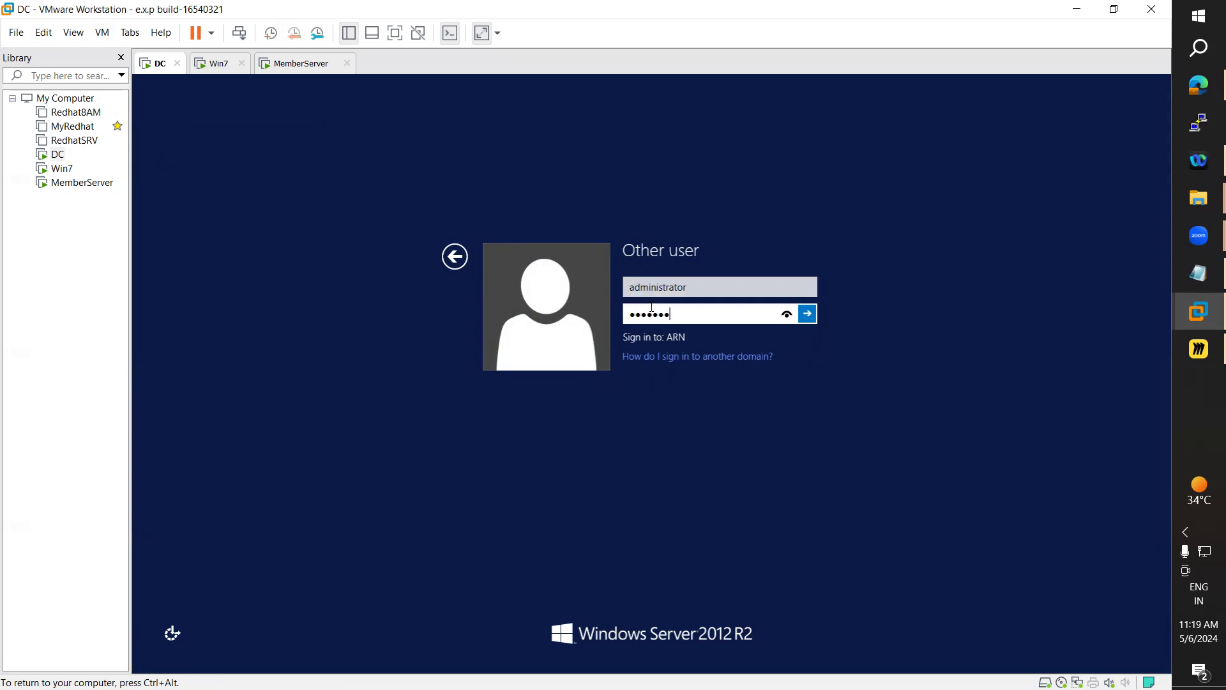
pyautogui.write('0rd1')
pyautogui.press('Return')
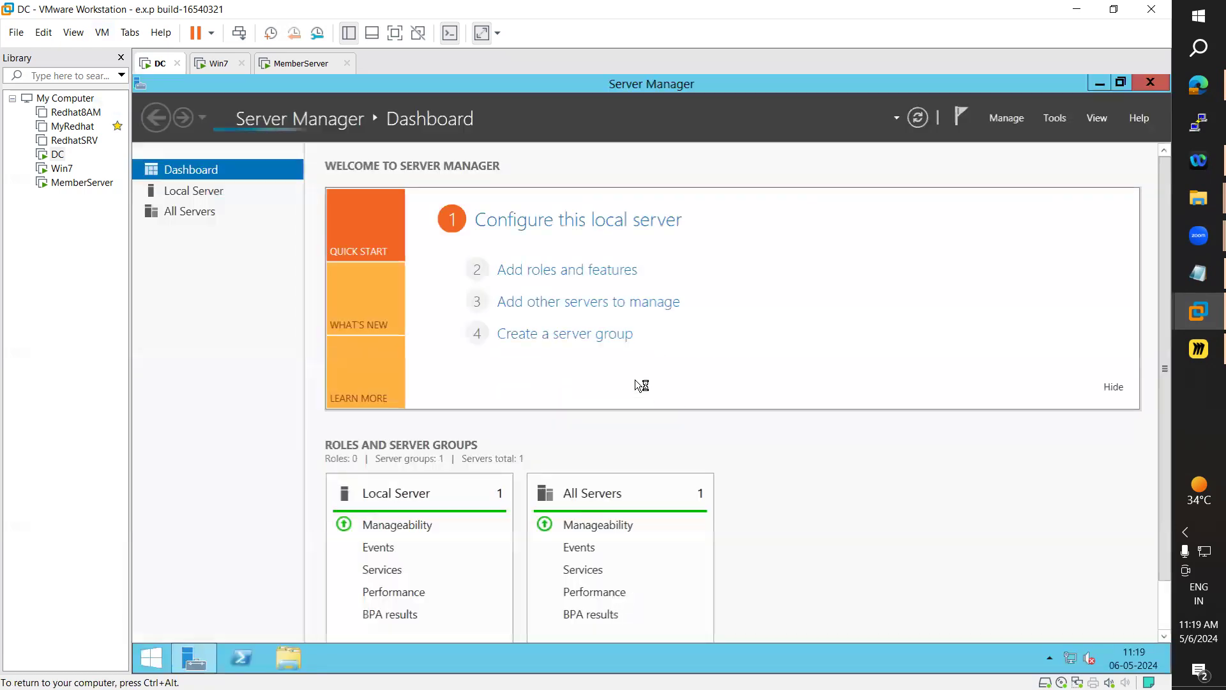
# Open Active Directory Users and Computers and move the domain user from Users into the sales OU
pyautogui.click(1055, 120)
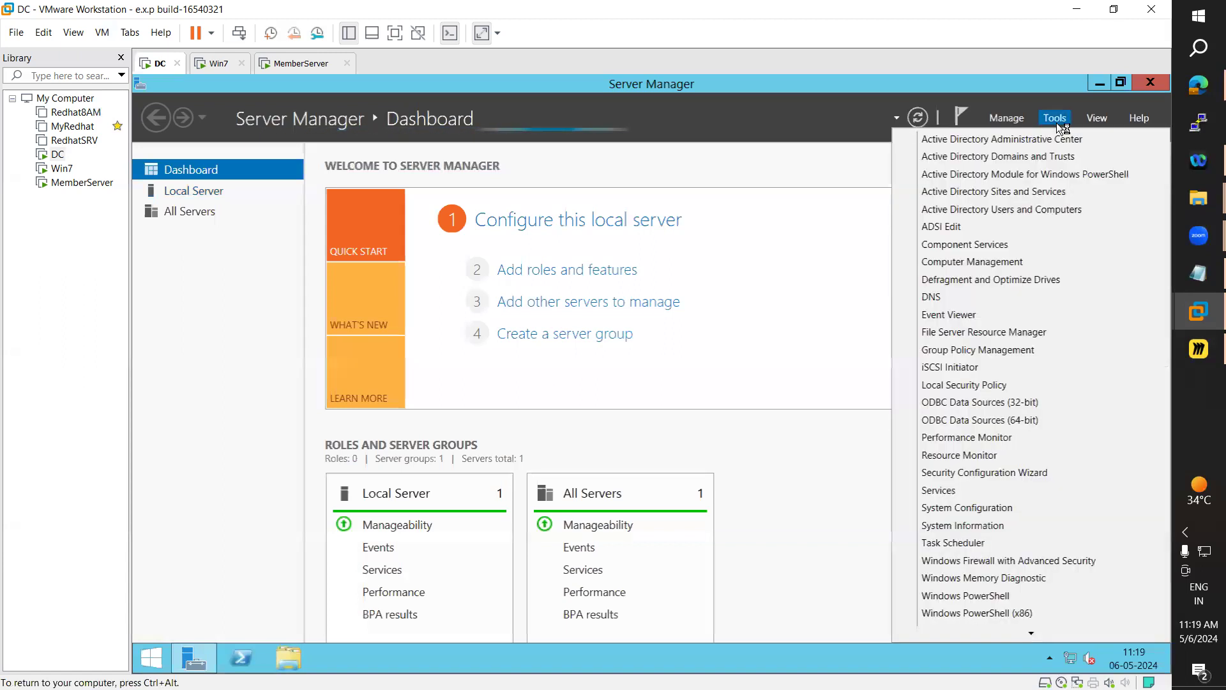
pyautogui.click(1057, 211)
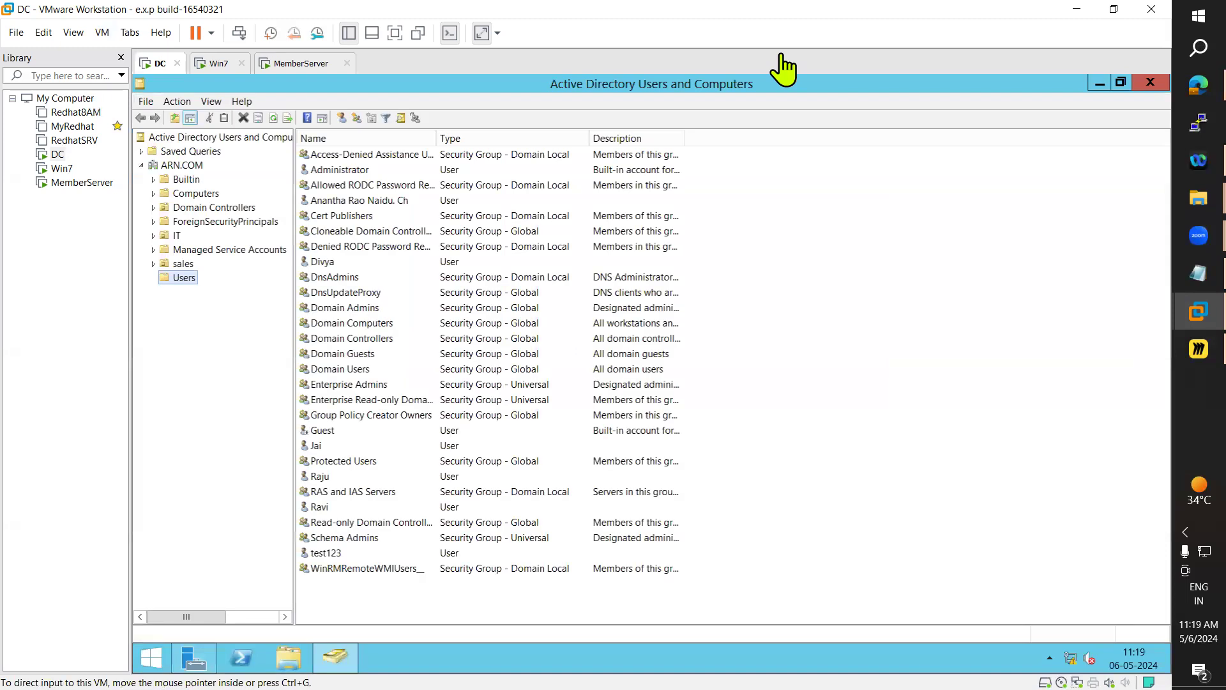
pyautogui.click(345, 203)
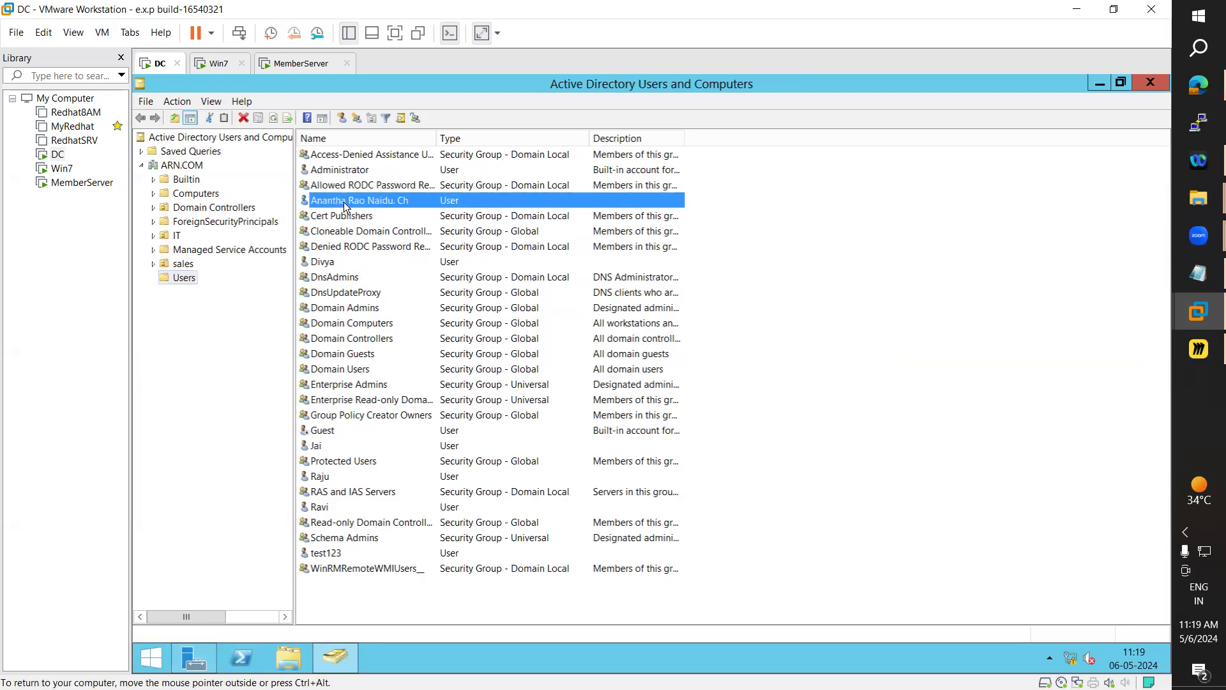
pyautogui.rightClick(344, 201)
pyautogui.moveTo(404, 321)
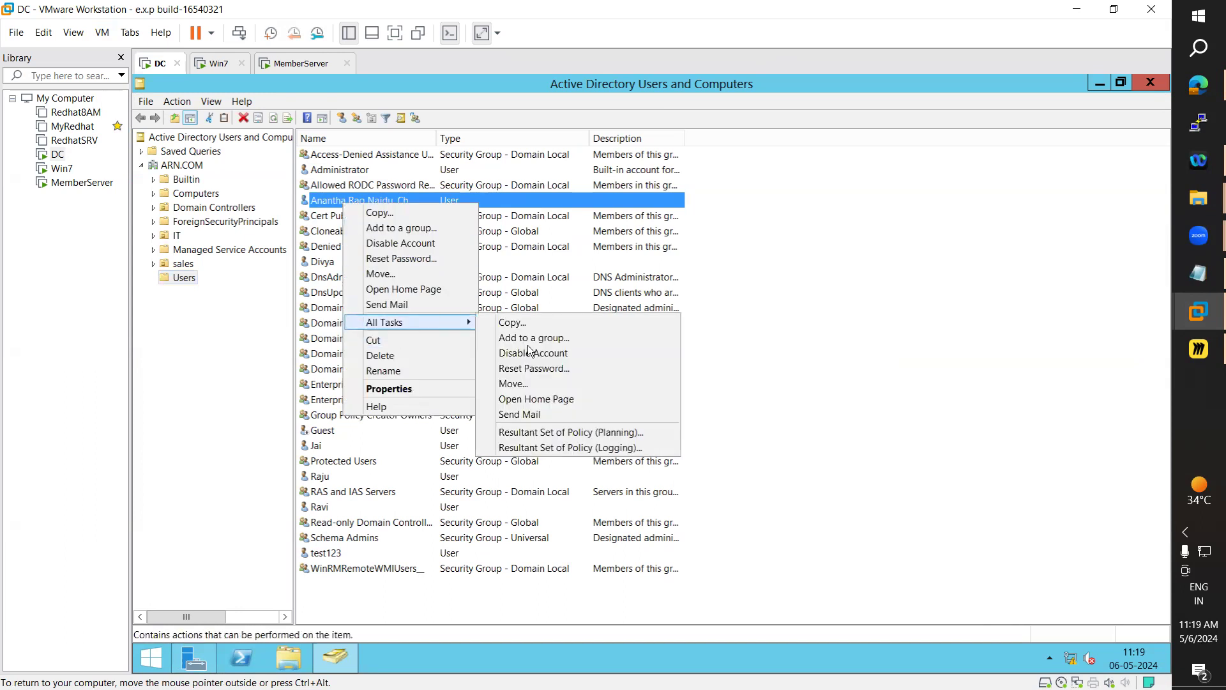
pyautogui.click(534, 385)
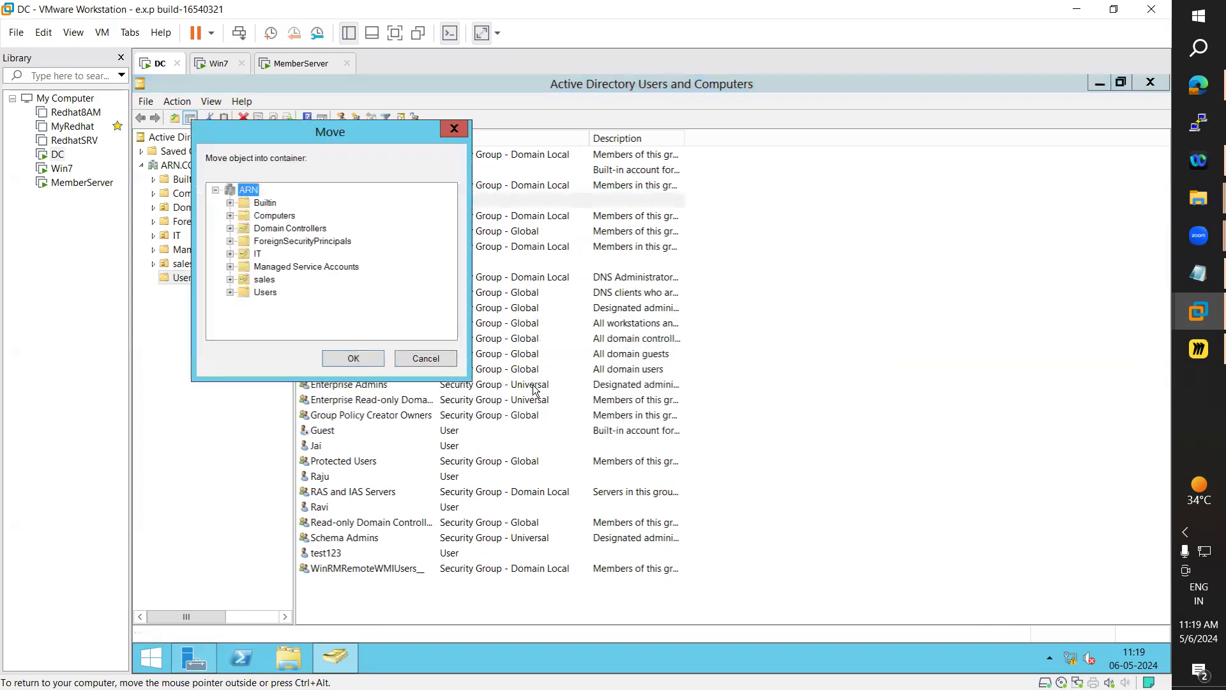
pyautogui.moveTo(346, 142); pyautogui.dragTo(776, 144)
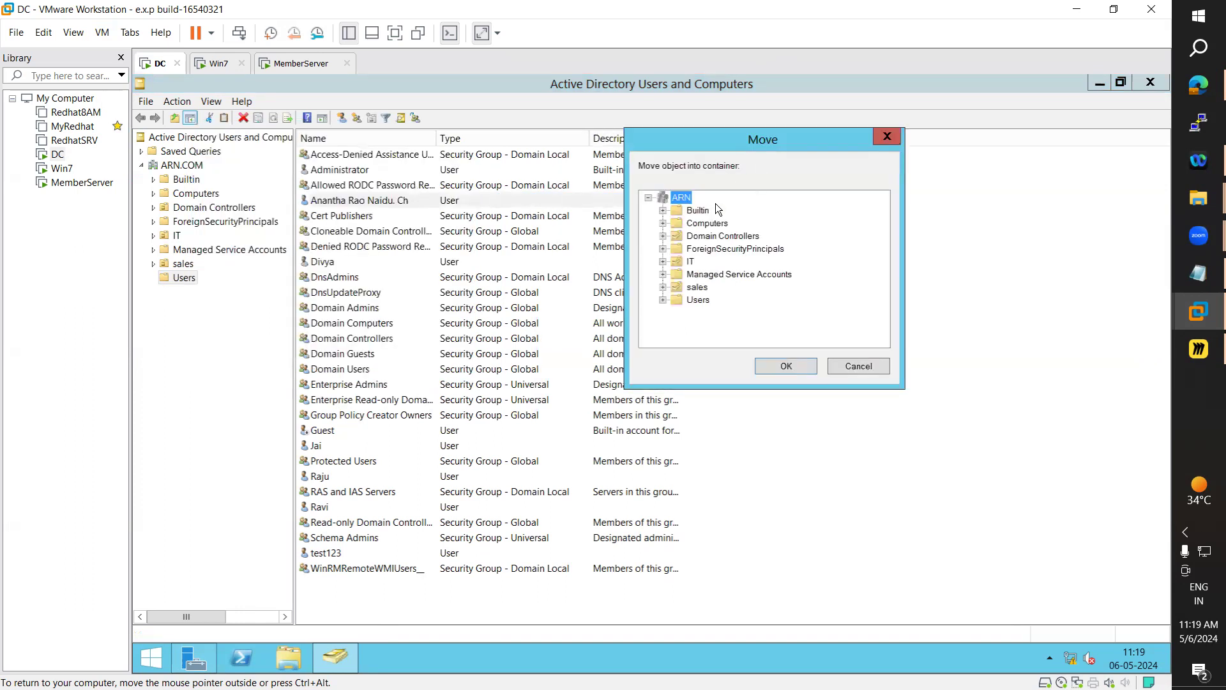
pyautogui.click(698, 288)
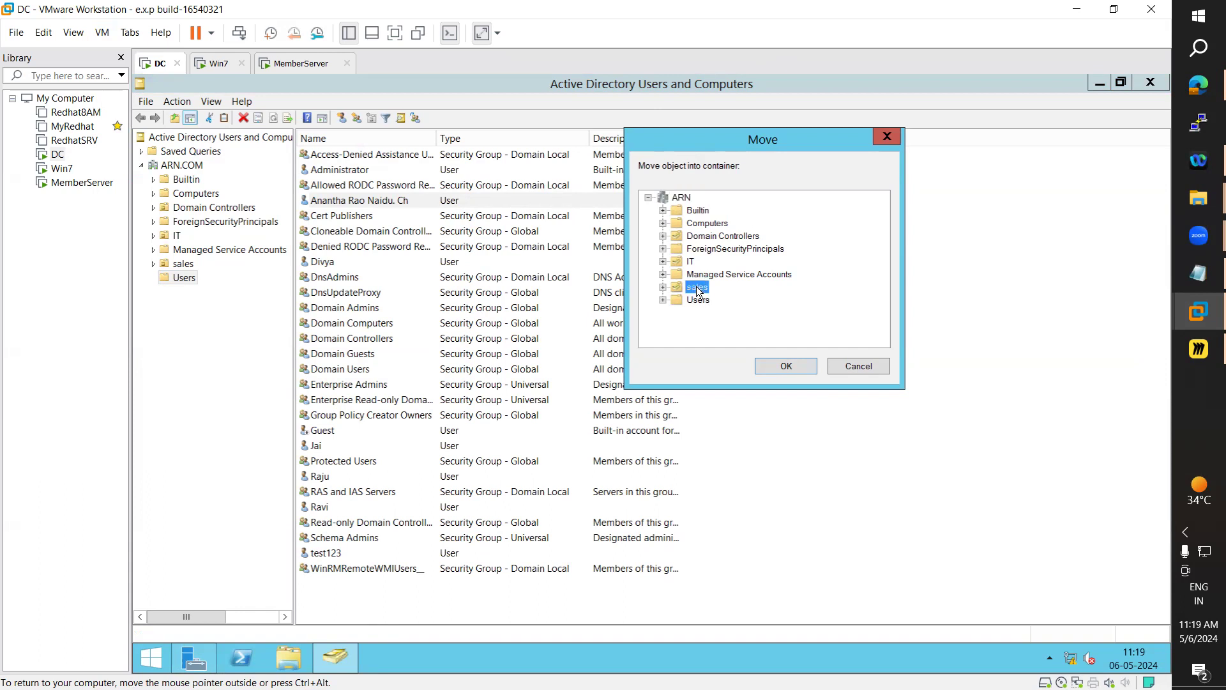
pyautogui.click(785, 369)
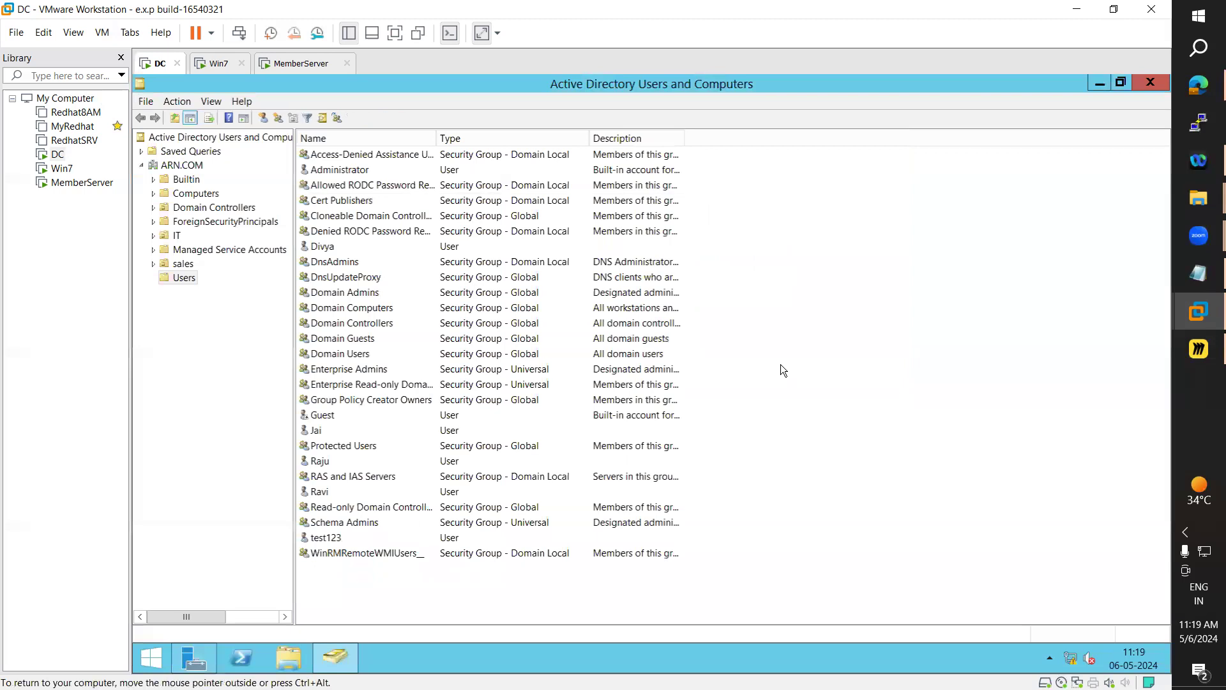
pyautogui.click(183, 264)
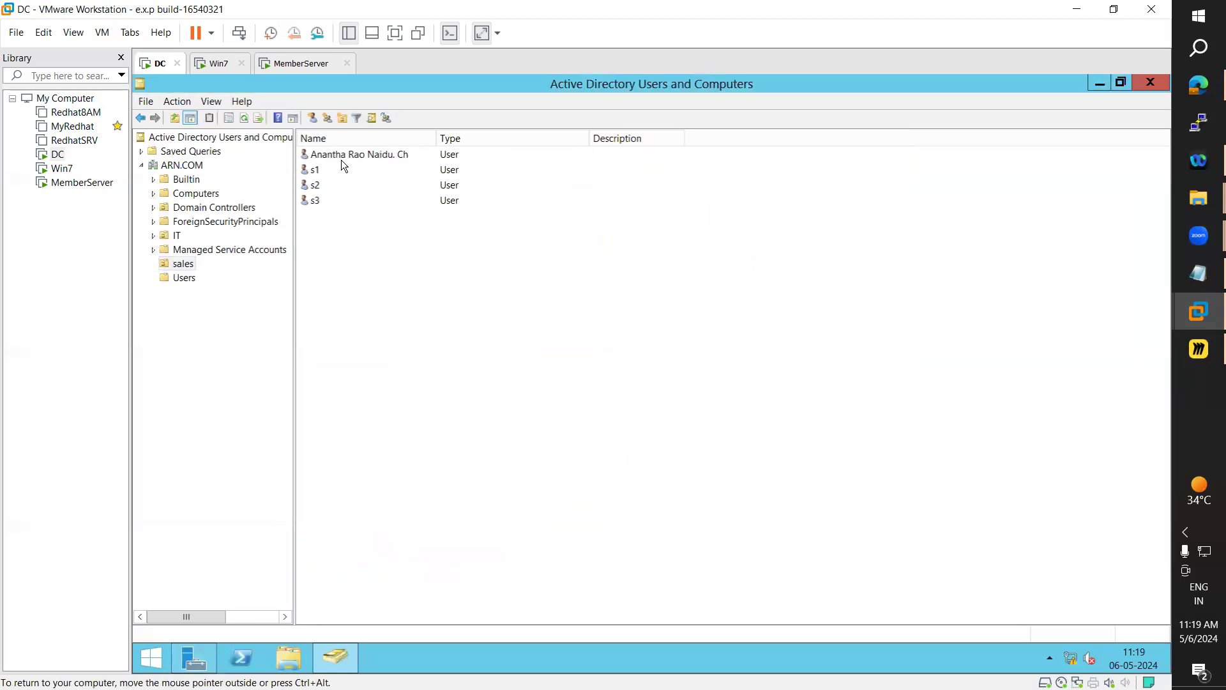
pyautogui.click(178, 236)
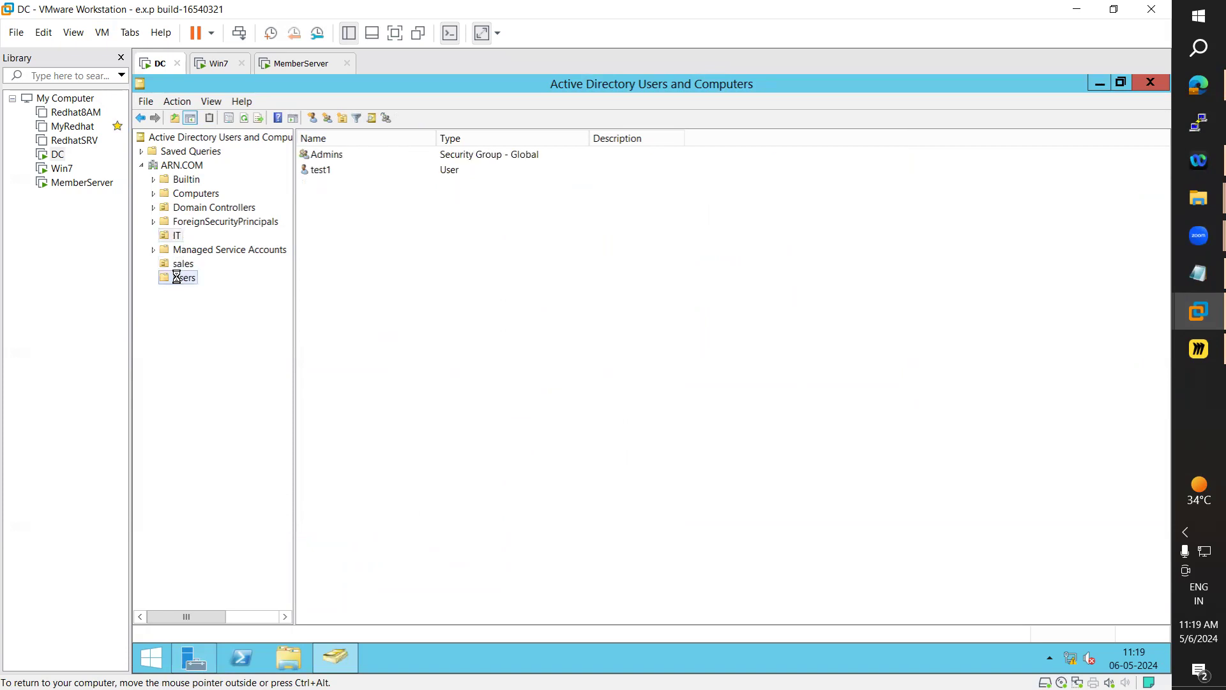
# Move test1 from the IT OU into the Users container, then check Users and reopen sales
pyautogui.click(177, 277)
pyautogui.click(177, 234)
pyautogui.click(318, 170)
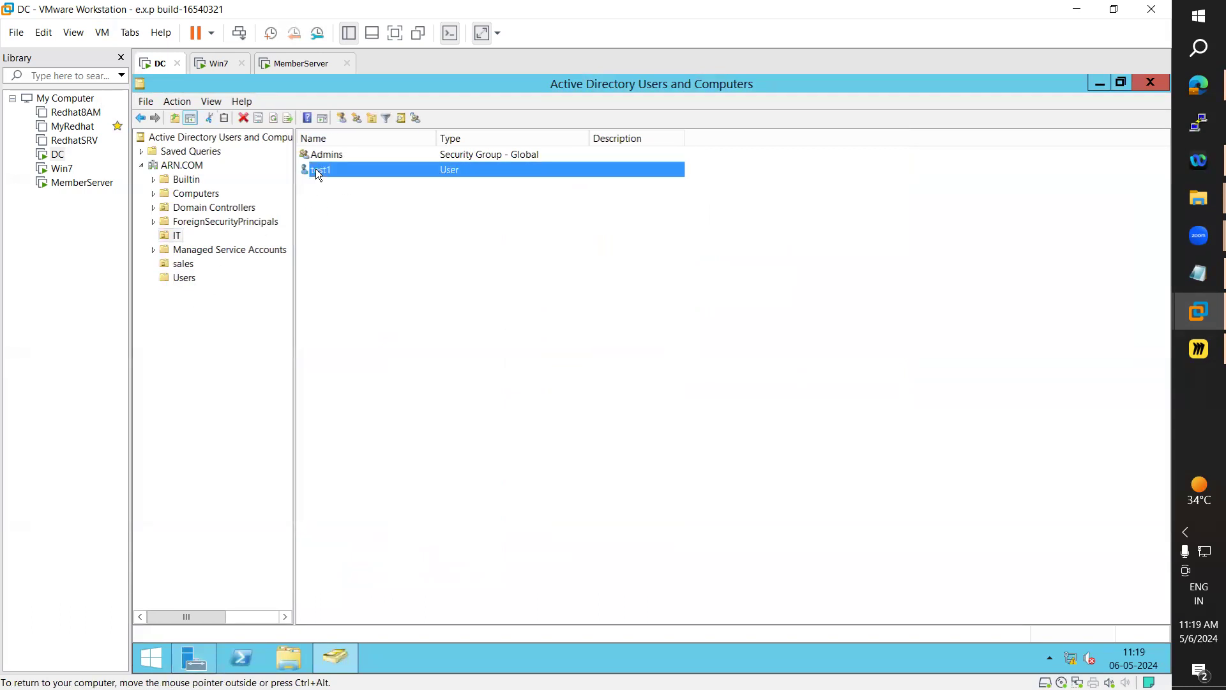
pyautogui.rightClick(318, 171)
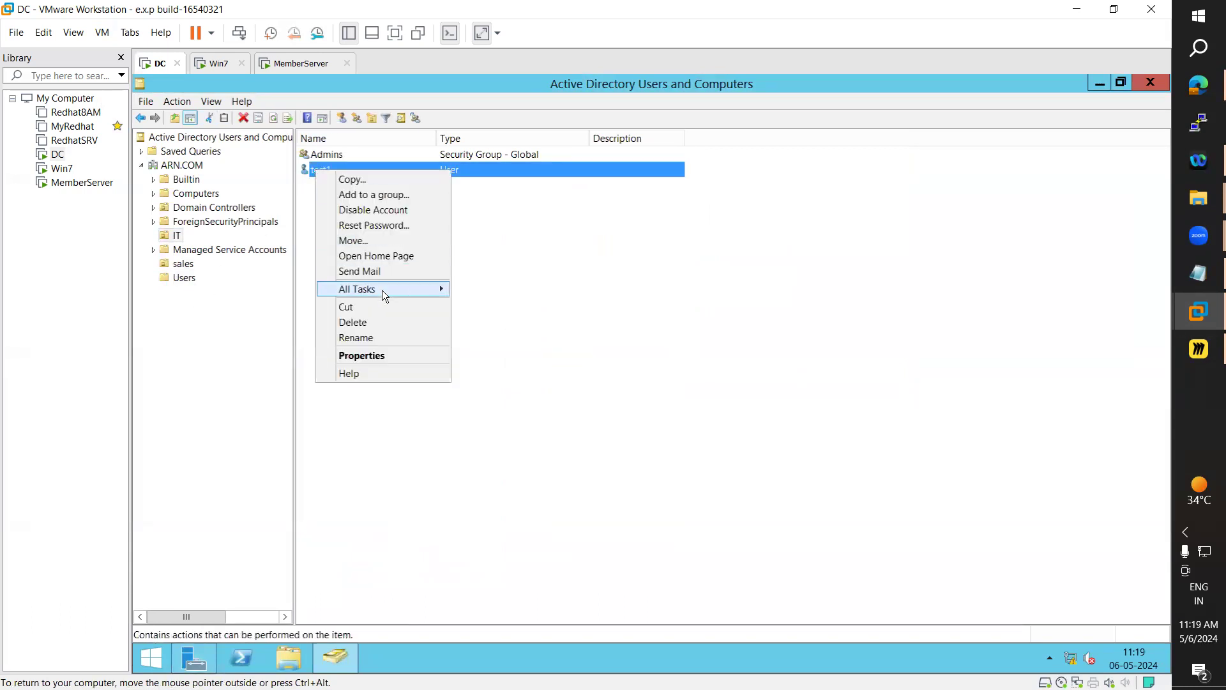
pyautogui.moveTo(382, 289)
pyautogui.click(499, 350)
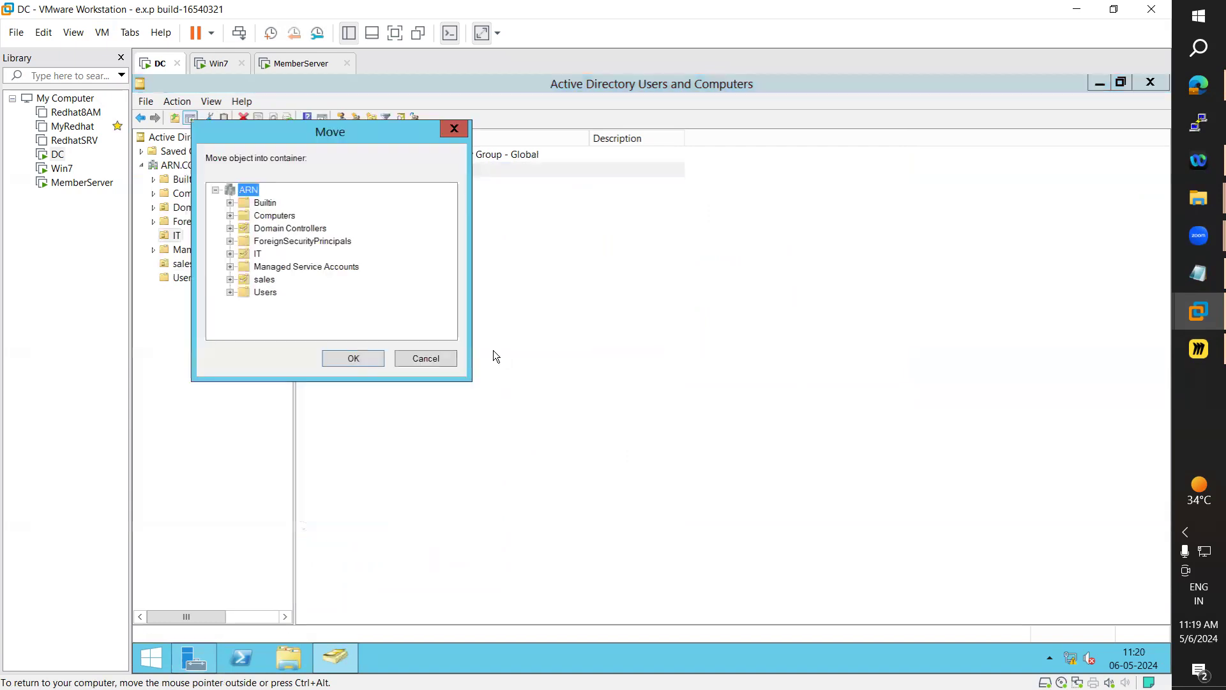
pyautogui.click(264, 294)
pyautogui.click(361, 364)
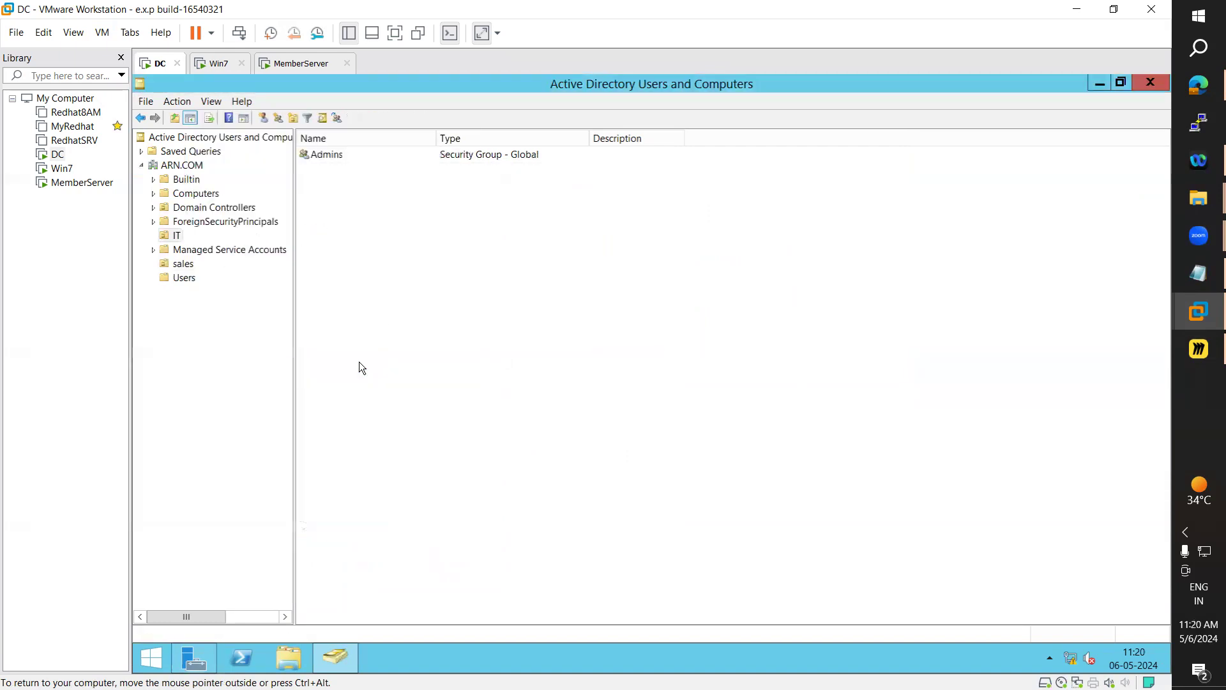
pyautogui.click(187, 278)
pyautogui.click(375, 282)
pyautogui.press('t')
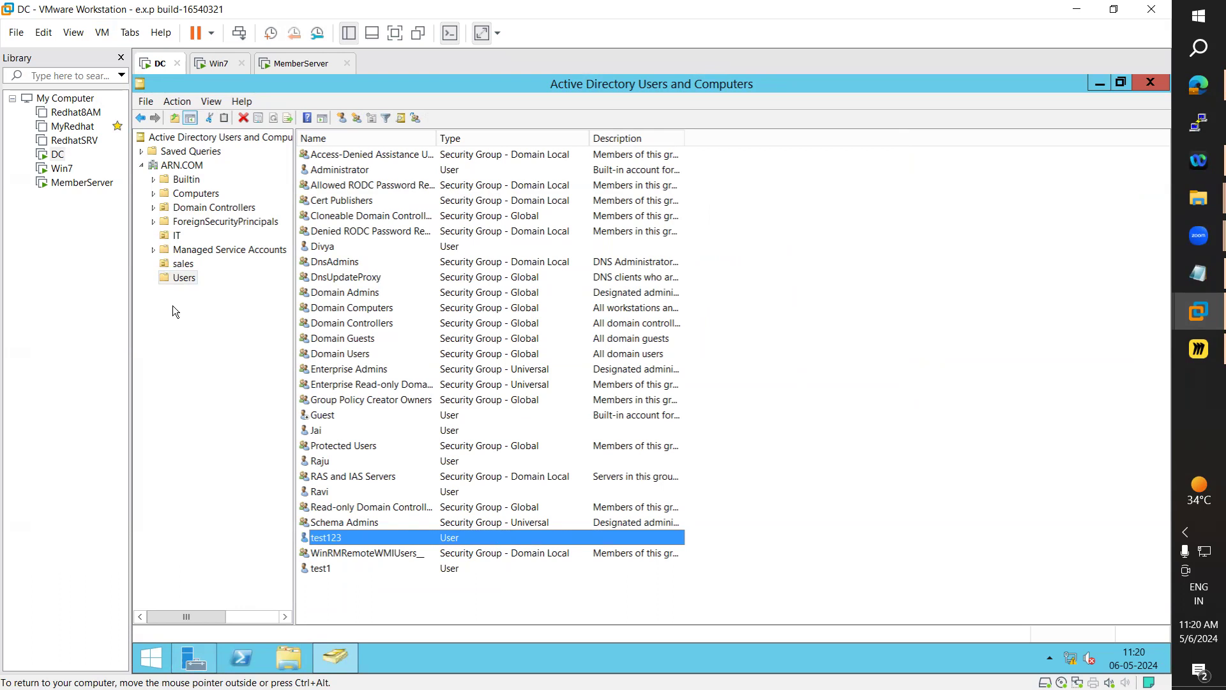
pyautogui.click(179, 265)
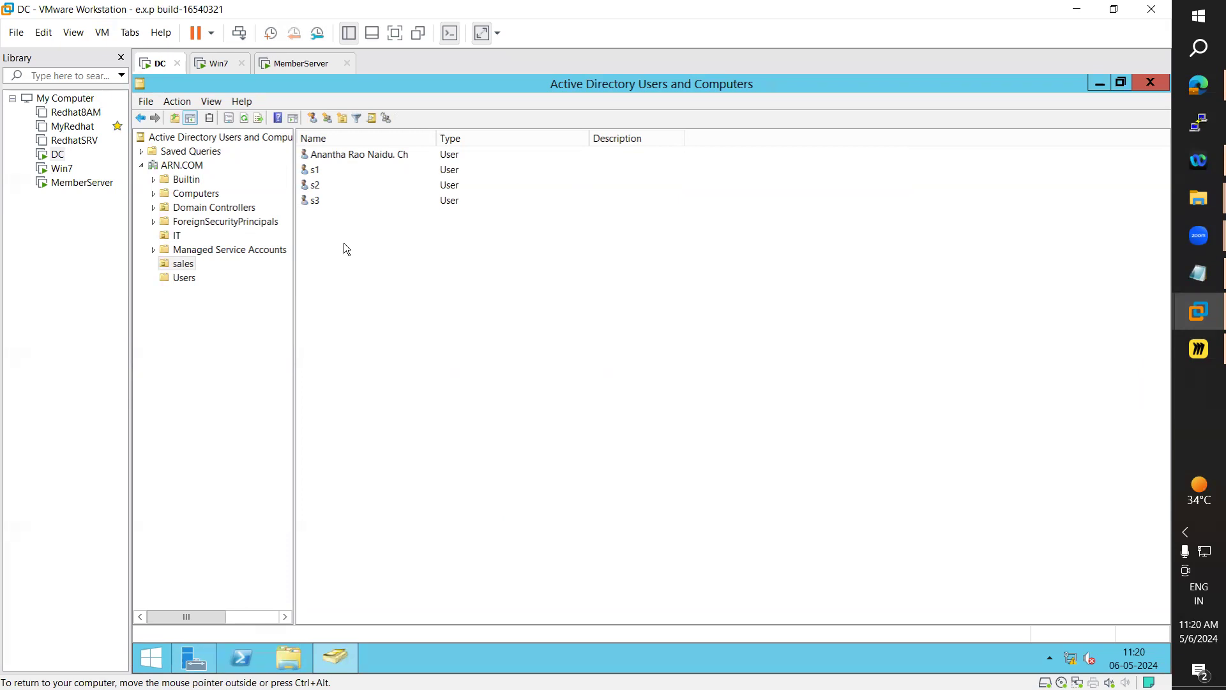
# Run Delegate Control on the sales OU and add the domain user, resolved via Check Names, as delegate
pyautogui.rightClick(183, 264)
pyautogui.click(243, 272)
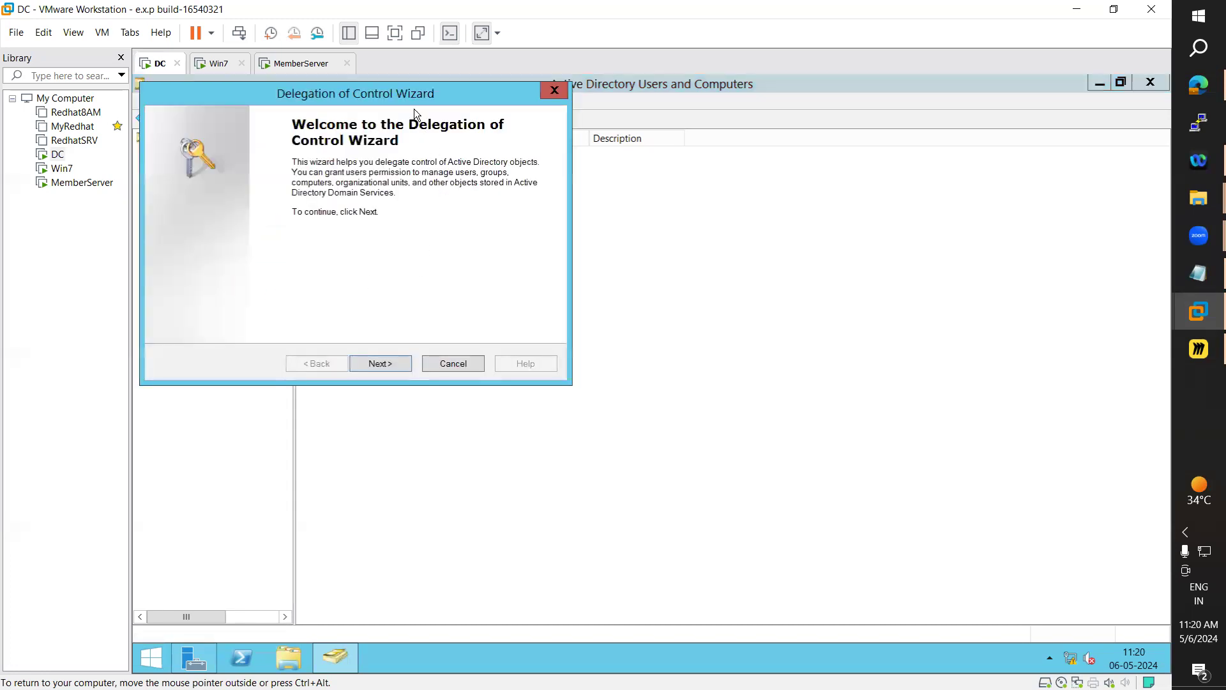
pyautogui.moveTo(423, 97); pyautogui.dragTo(736, 134)
pyautogui.click(702, 403)
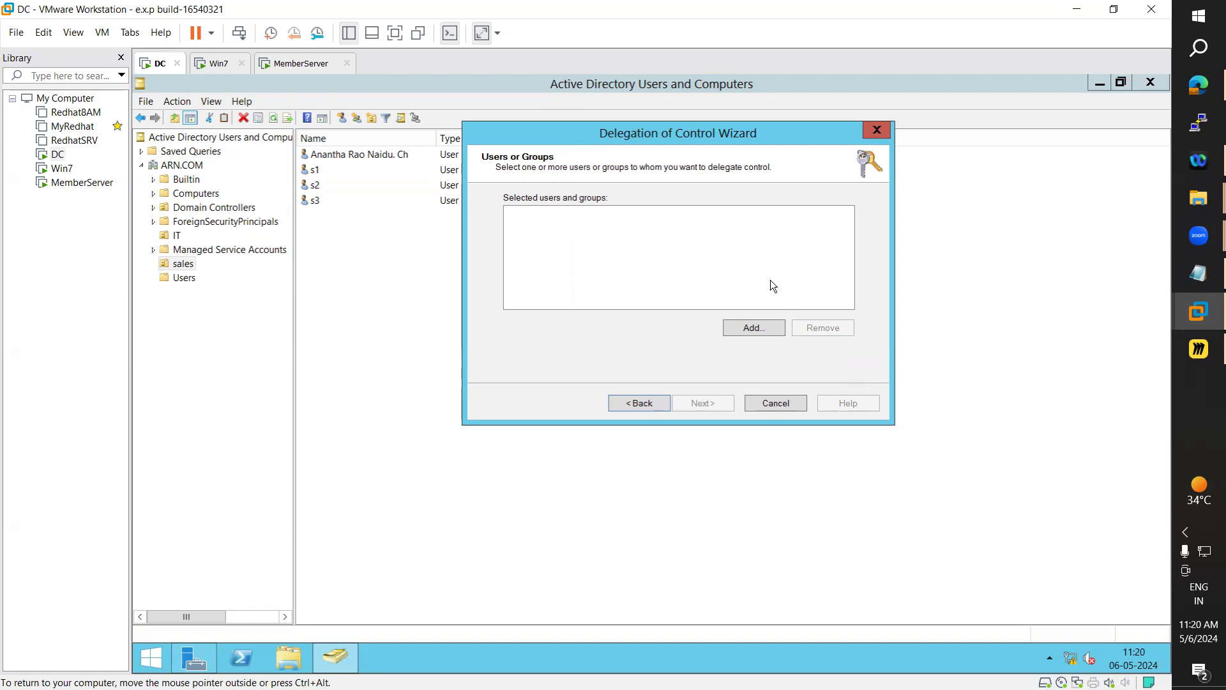
pyautogui.click(757, 332)
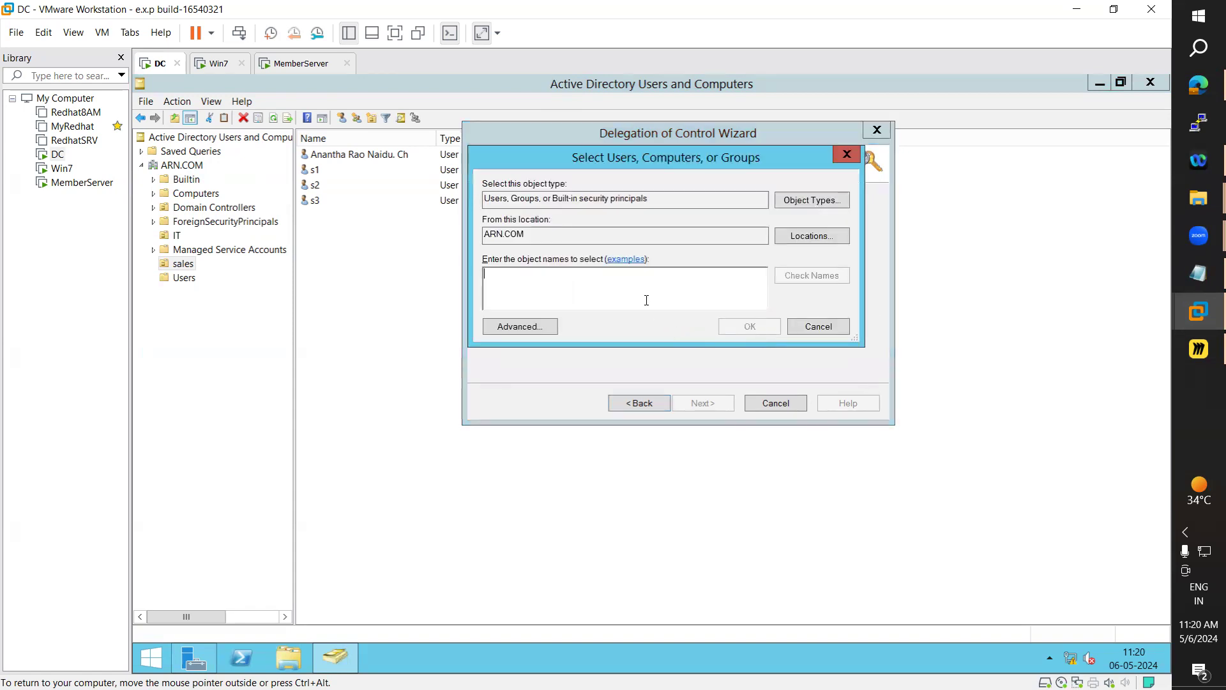
pyautogui.write('ARN')
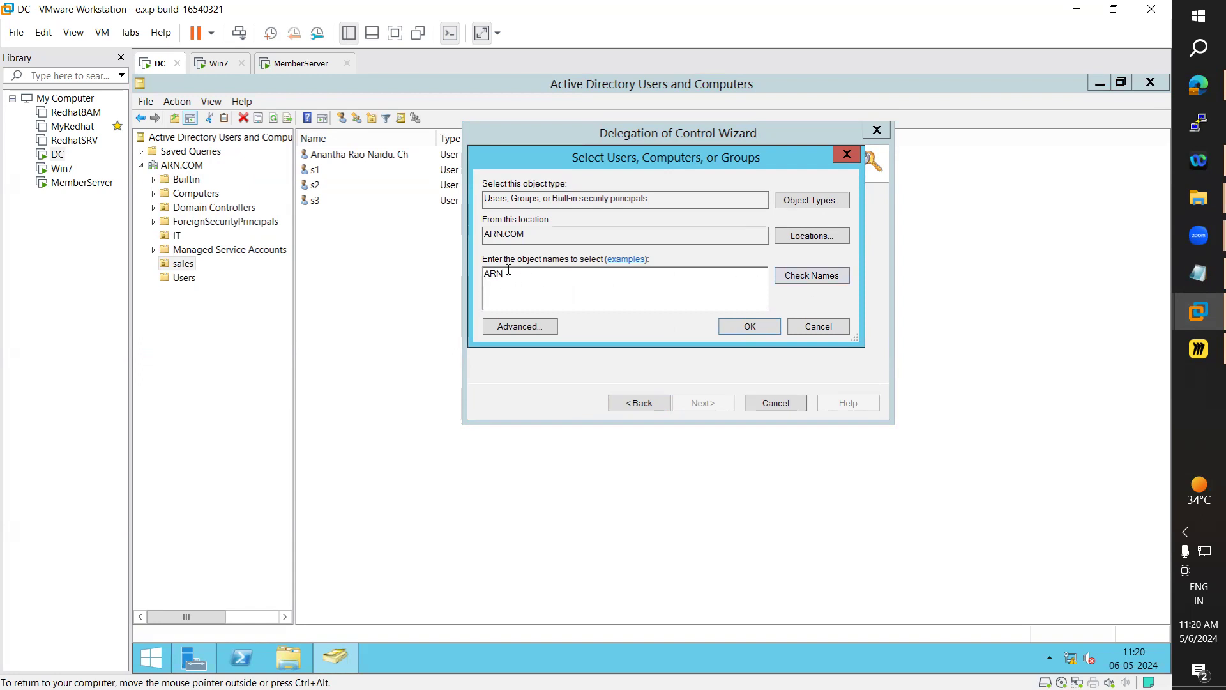
pyautogui.click(807, 282)
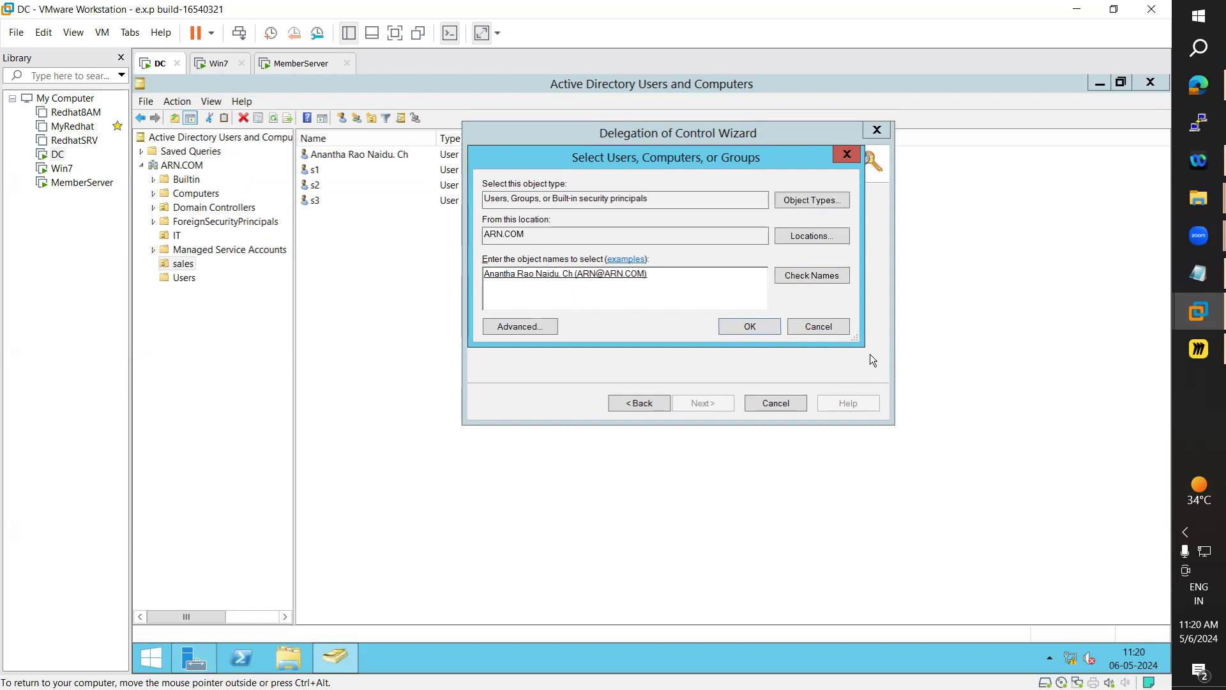
pyautogui.click(764, 327)
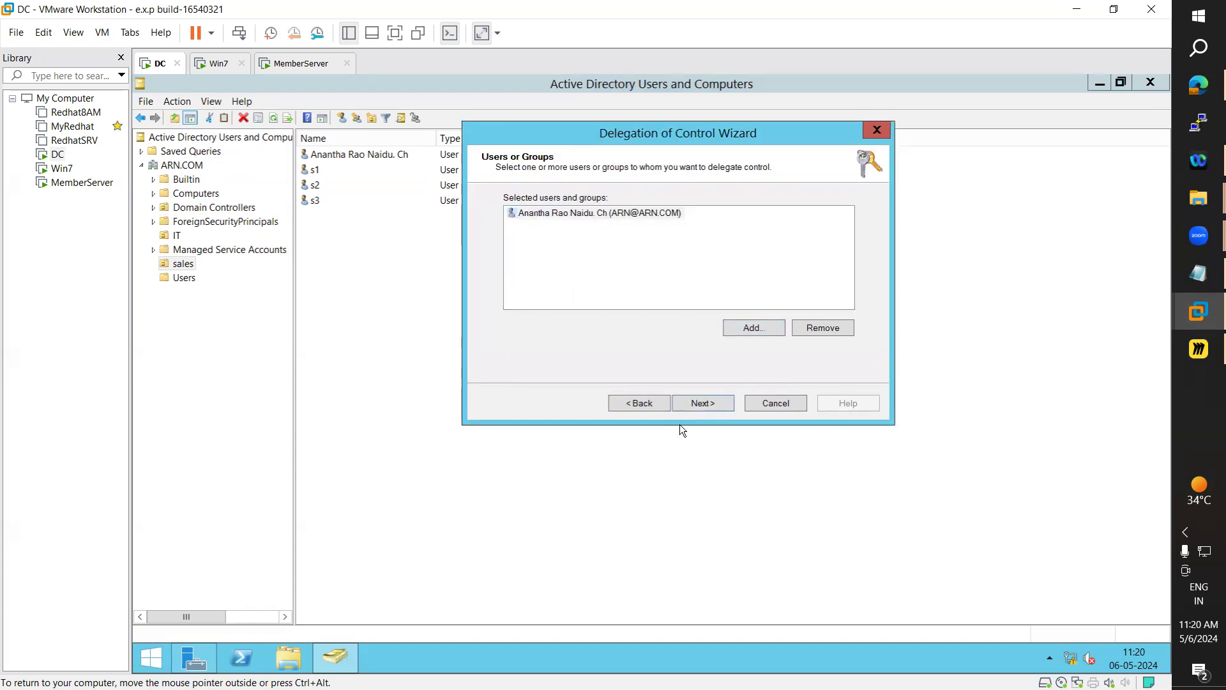
pyautogui.click(711, 403)
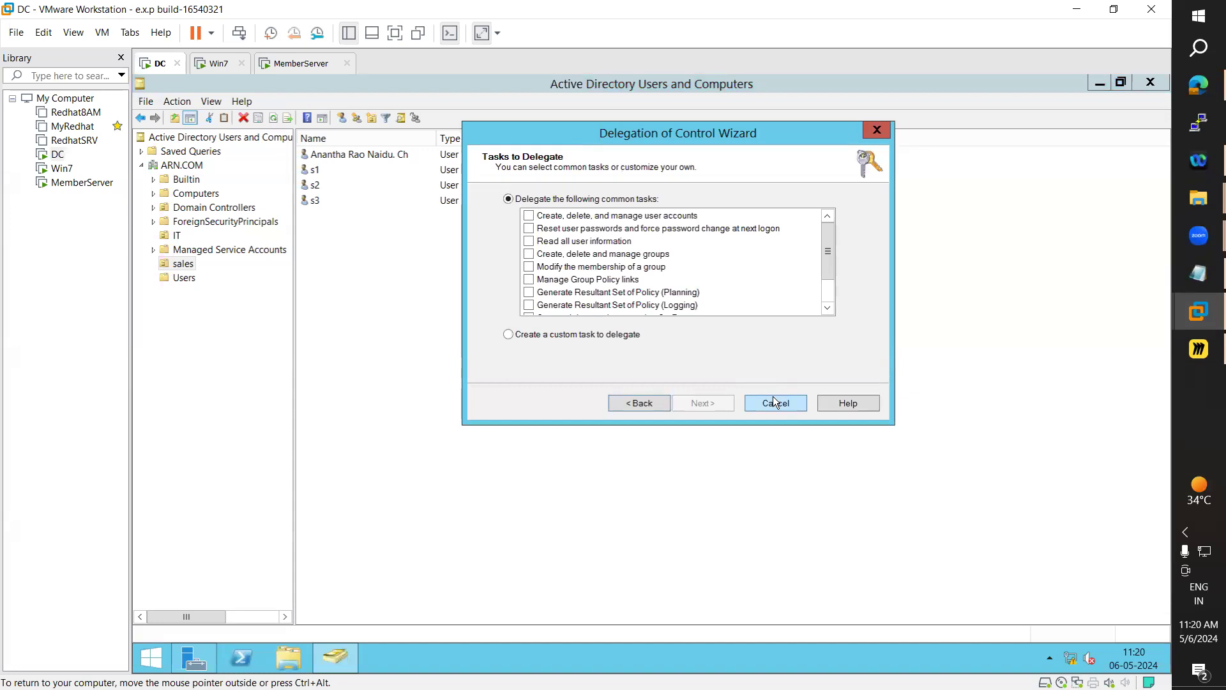
# Delegate 'Create, delete, and manage user accounts' and 'Reset user passwords' tasks, then finish the wizard
pyautogui.moveTo(830, 237)
pyautogui.mouseDown()
pyautogui.moveTo(828, 274)
pyautogui.moveTo(833, 224)
pyautogui.mouseUp()
pyautogui.click(529, 216)
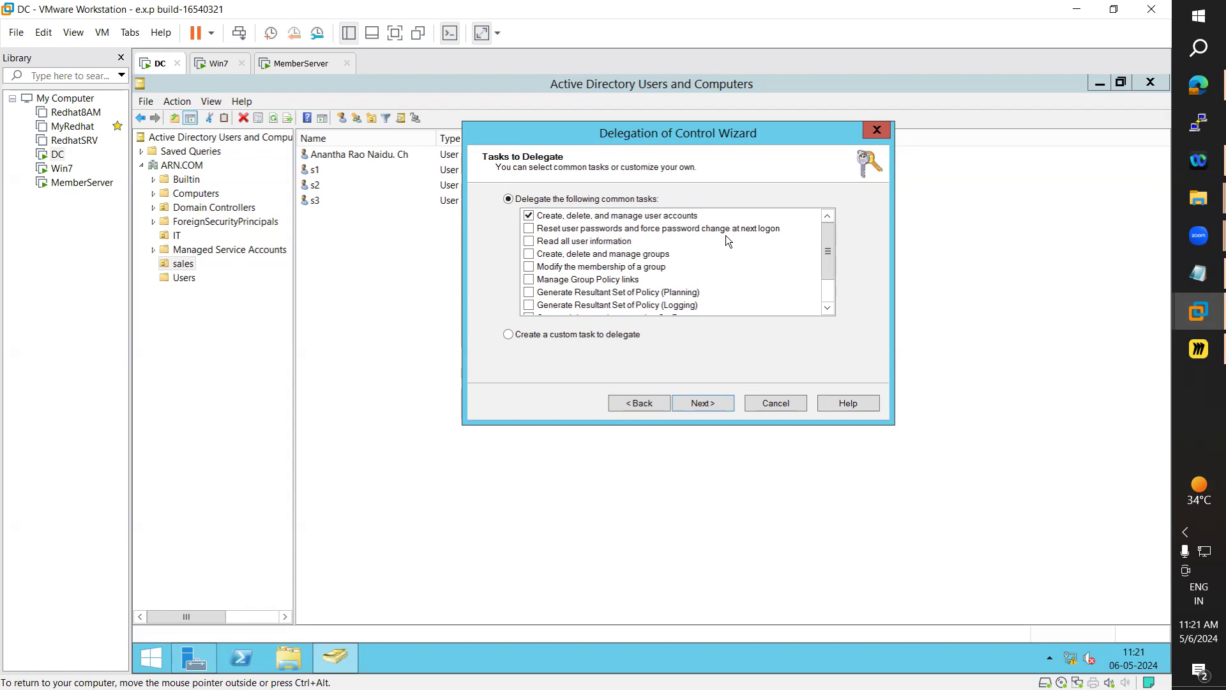
pyautogui.click(529, 230)
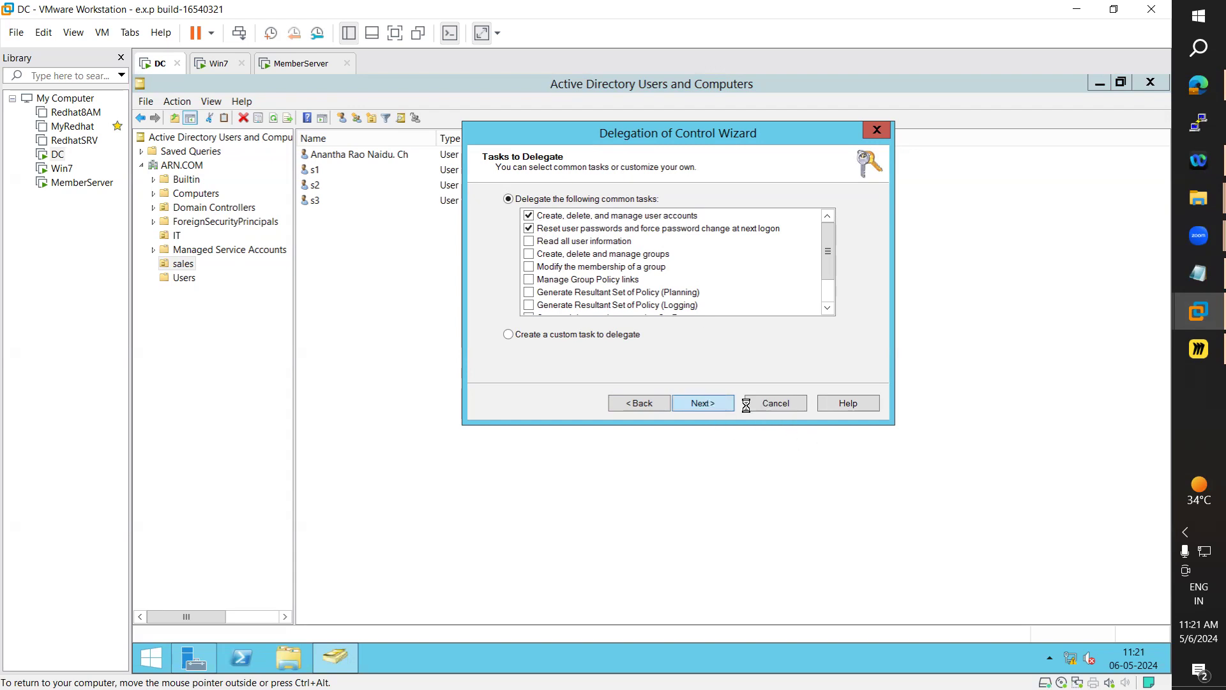
pyautogui.click(717, 406)
pyautogui.click(716, 404)
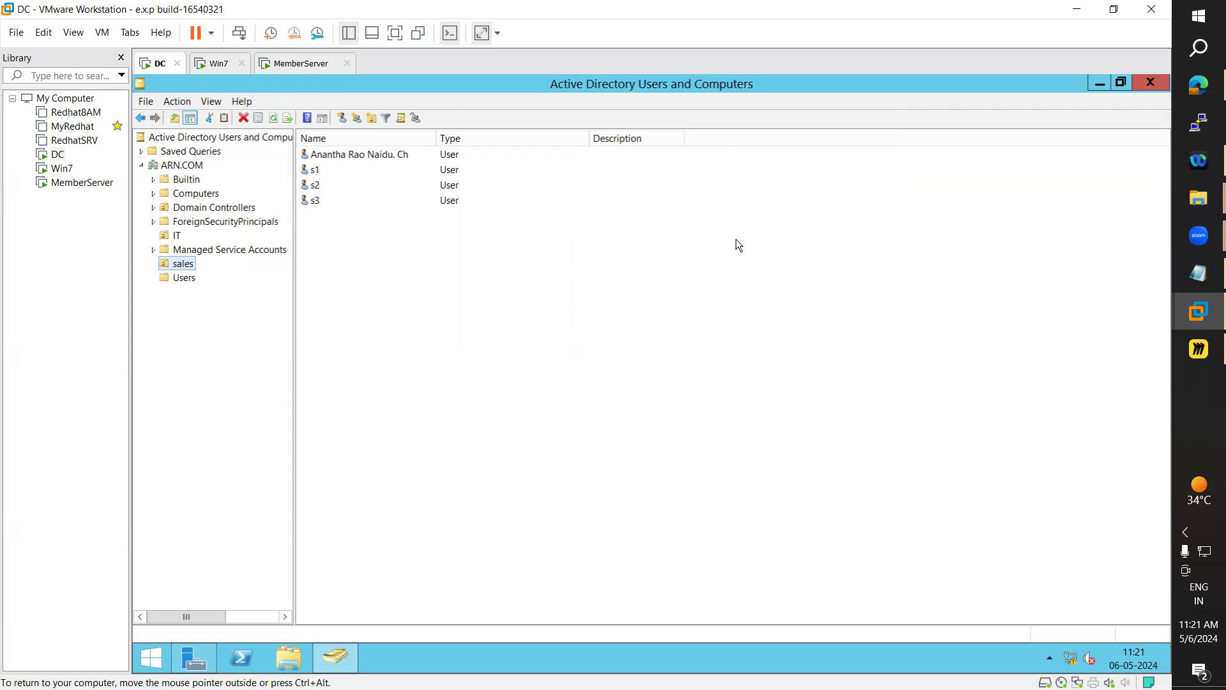
# Close Active Directory Users and Computers and Server Manager, then sign out of the administrator session
pyautogui.click(1151, 82)
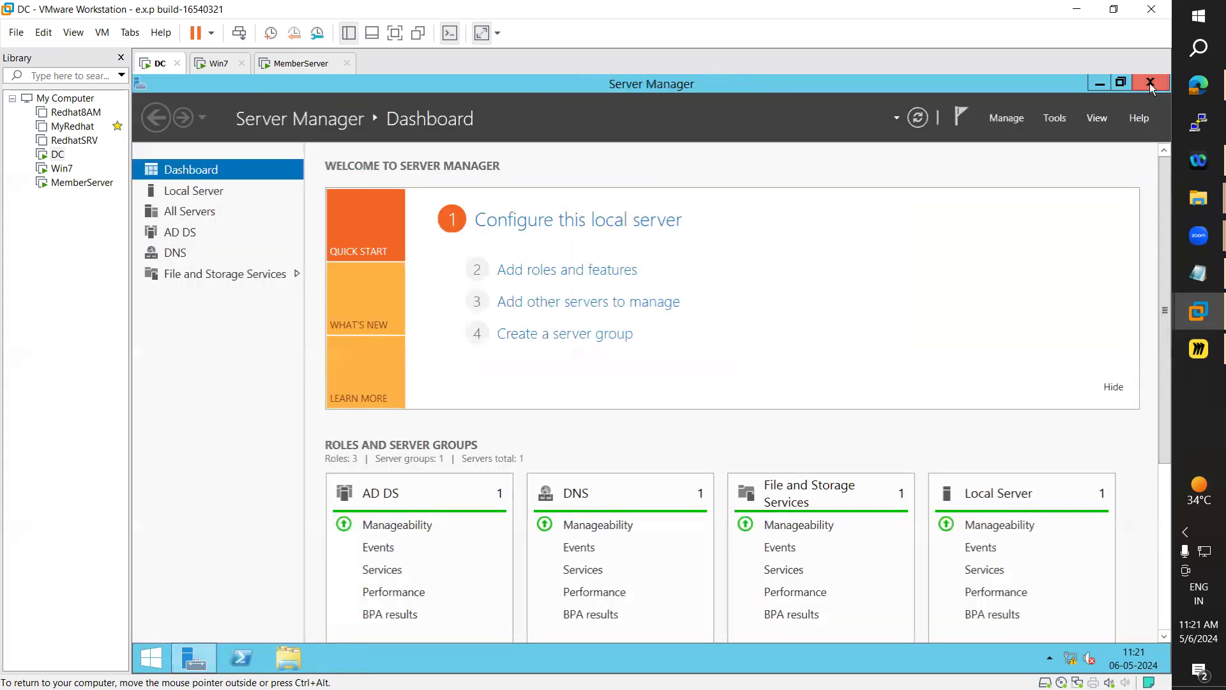
pyautogui.click(1149, 83)
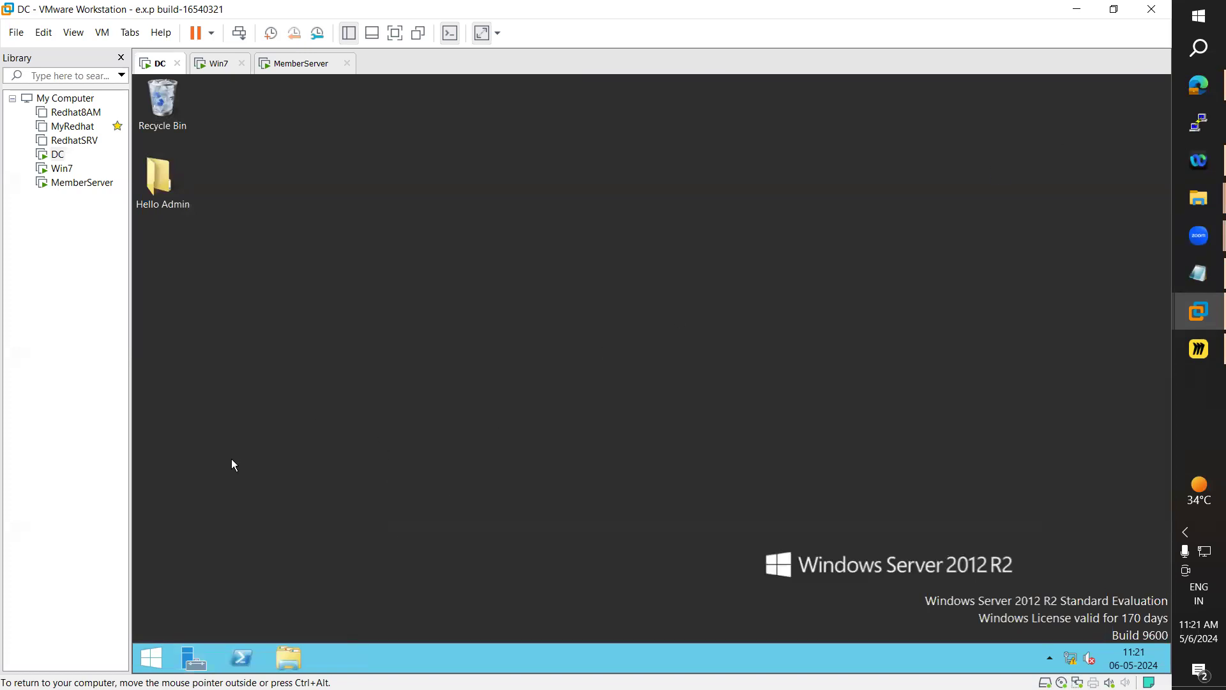
pyautogui.click(153, 657)
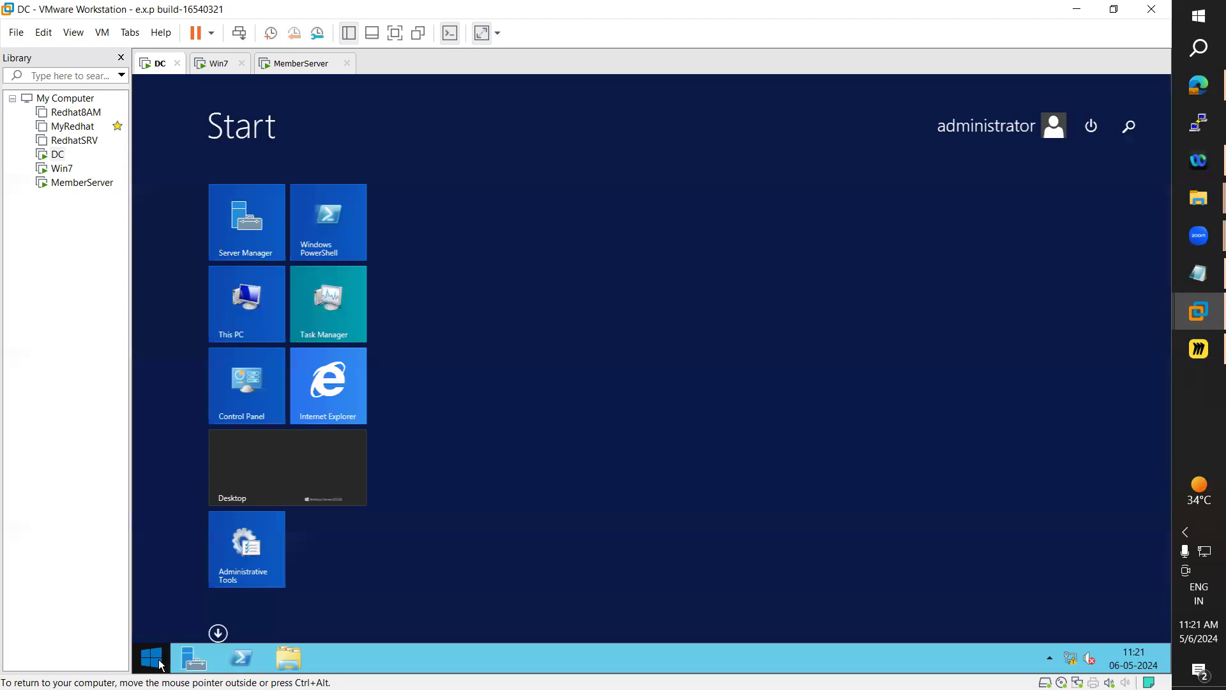
pyautogui.click(953, 141)
pyautogui.click(920, 192)
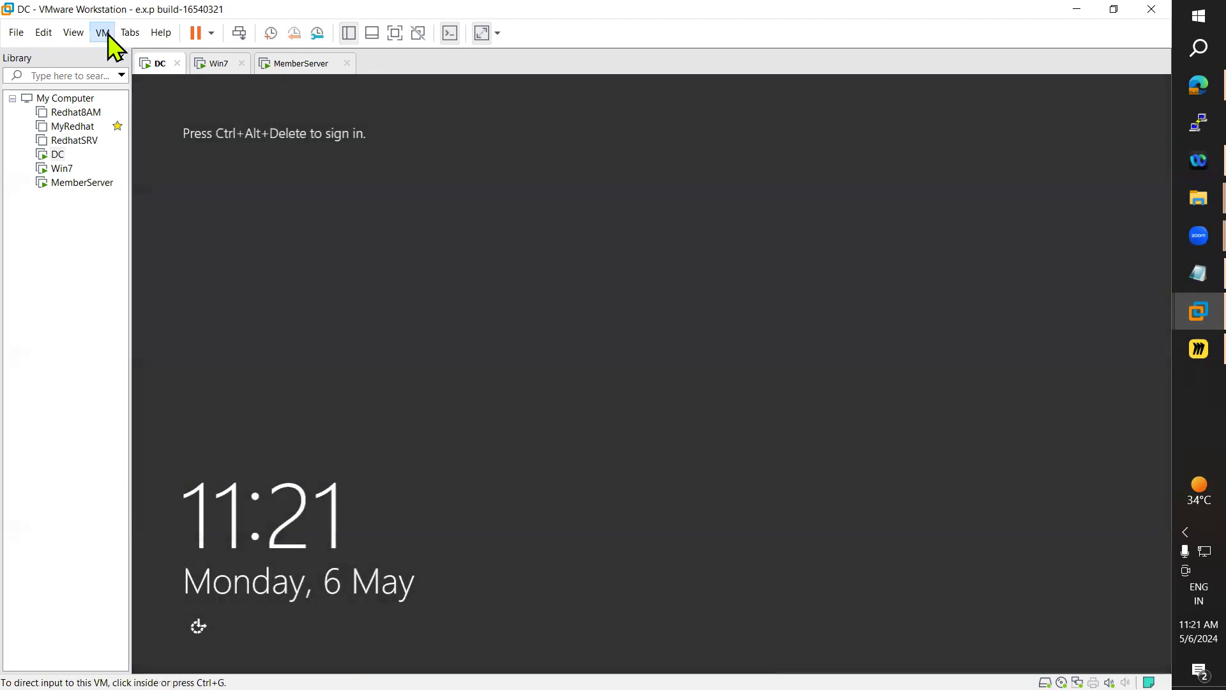
# Sign in as the delegated domain user via Ctrl+Alt+Del and Other user with its password
pyautogui.click(102, 33)
pyautogui.click(153, 106)
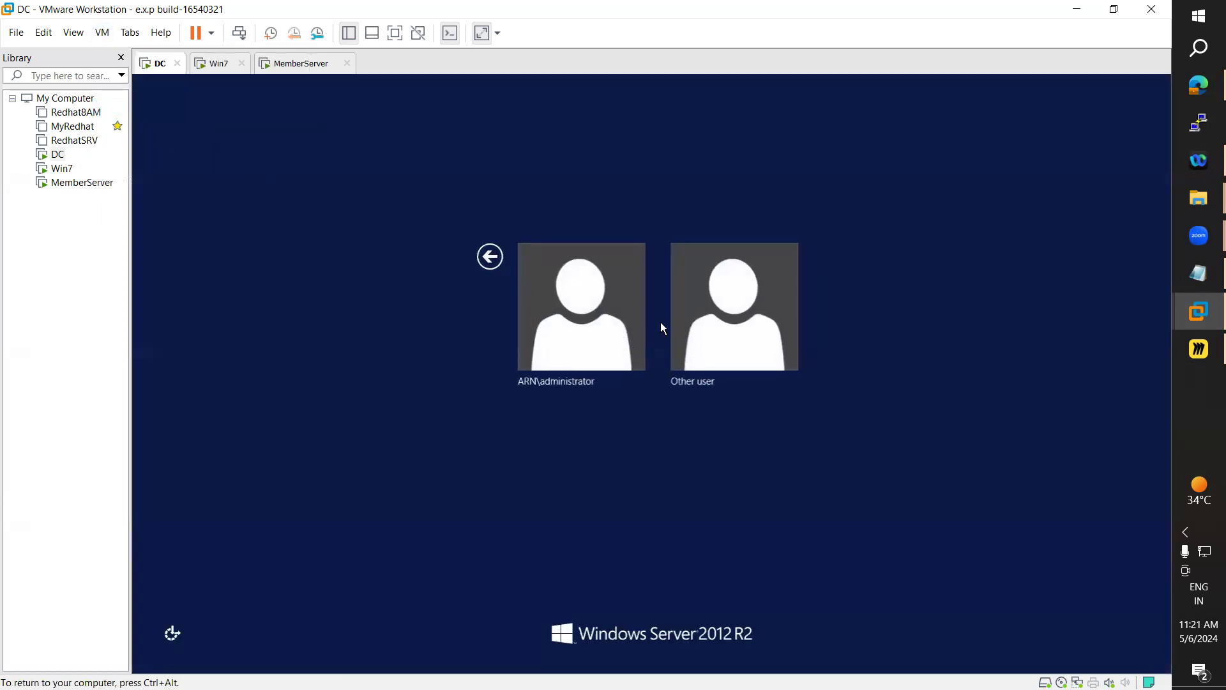
pyautogui.click(701, 319)
pyautogui.write('arn')
pyautogui.press('Tab')
pyautogui.write('•••••••••')
pyautogui.press('Return')
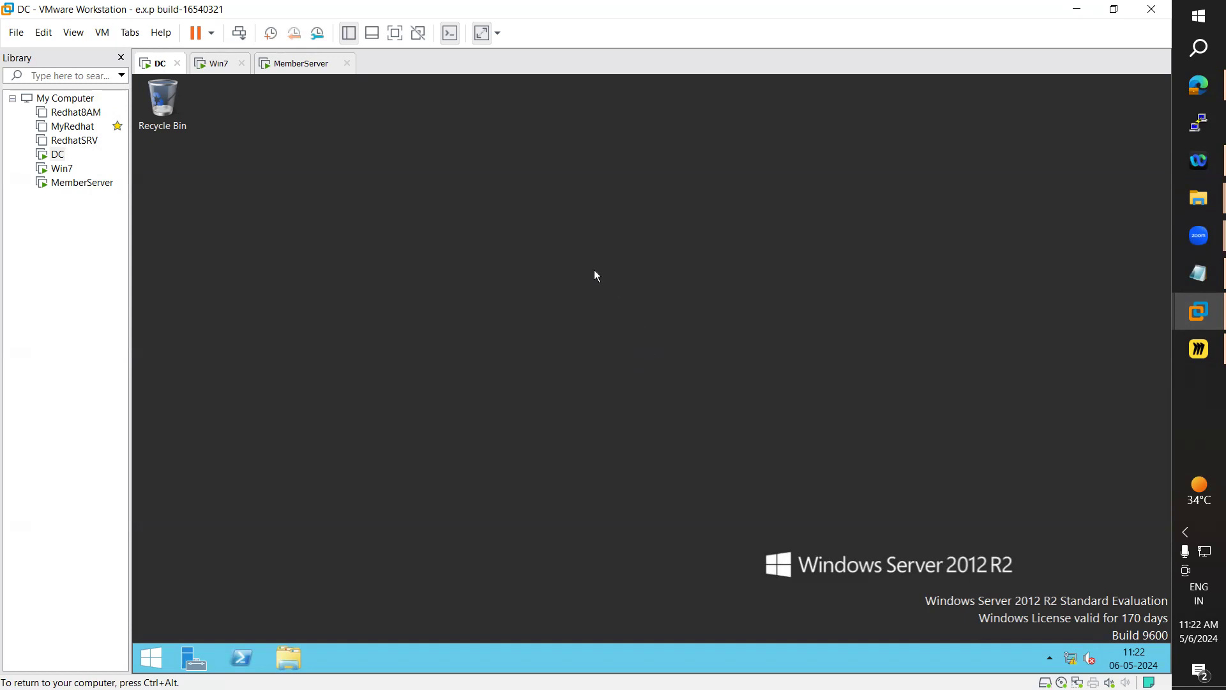
# Refresh the desktop, launch Server Manager, and decline its elevation prompt
pyautogui.rightClick(557, 258)
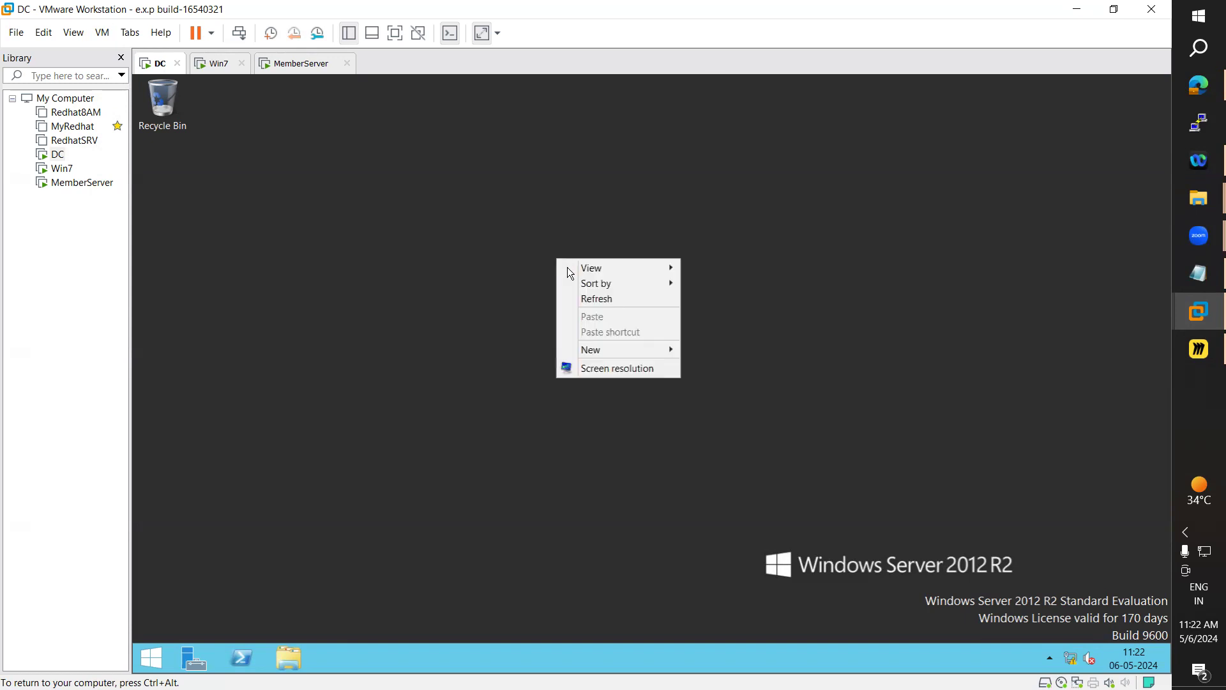
pyautogui.click(596, 303)
pyautogui.click(200, 655)
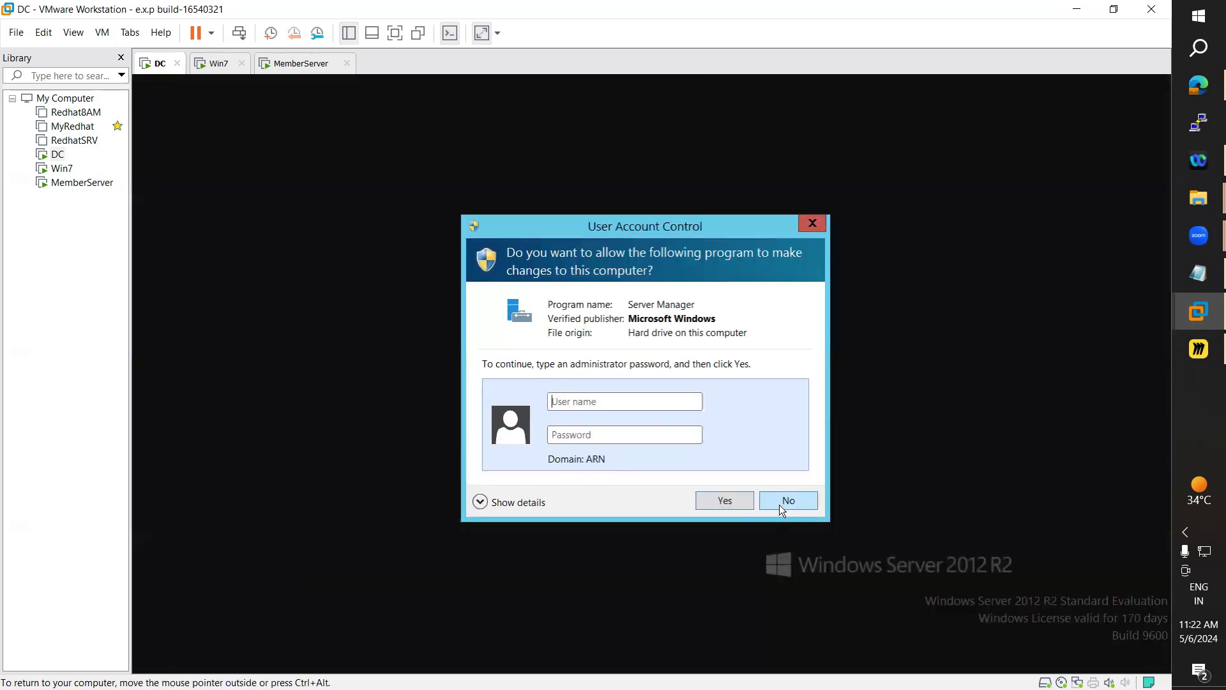
pyautogui.click(781, 503)
# Launch Active Directory Users and Computers from Start search with elevated credentials and maximize it
pyautogui.click(146, 658)
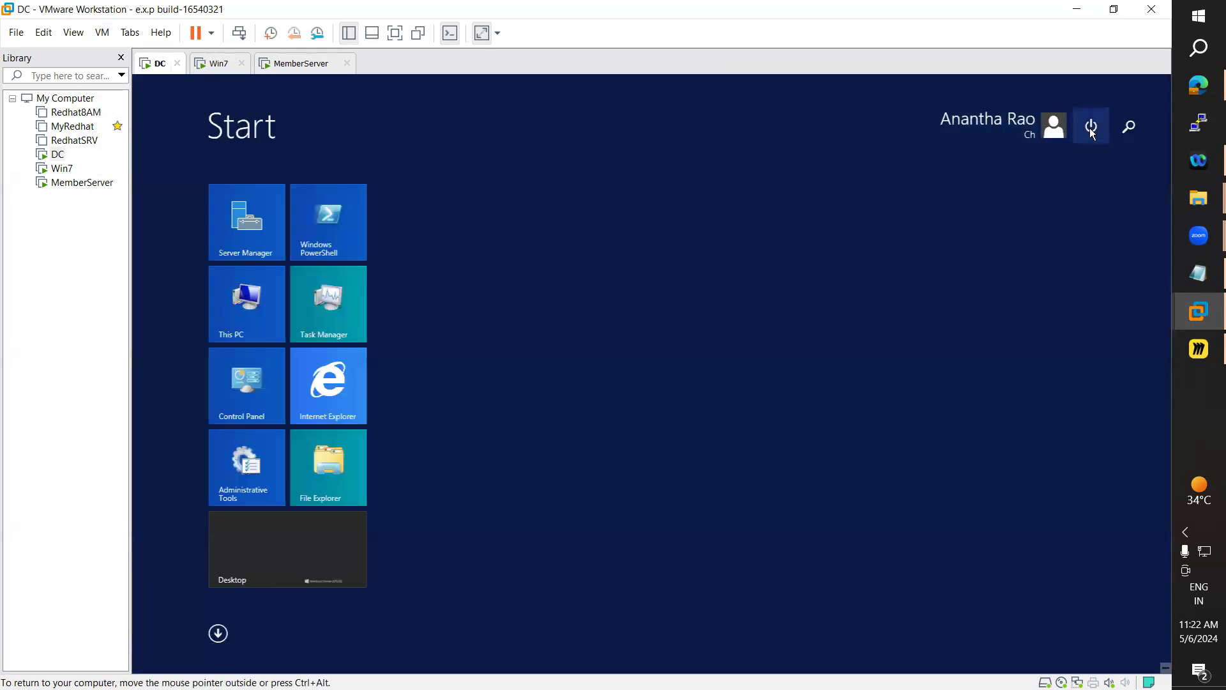
pyautogui.click(1126, 131)
pyautogui.write('d')
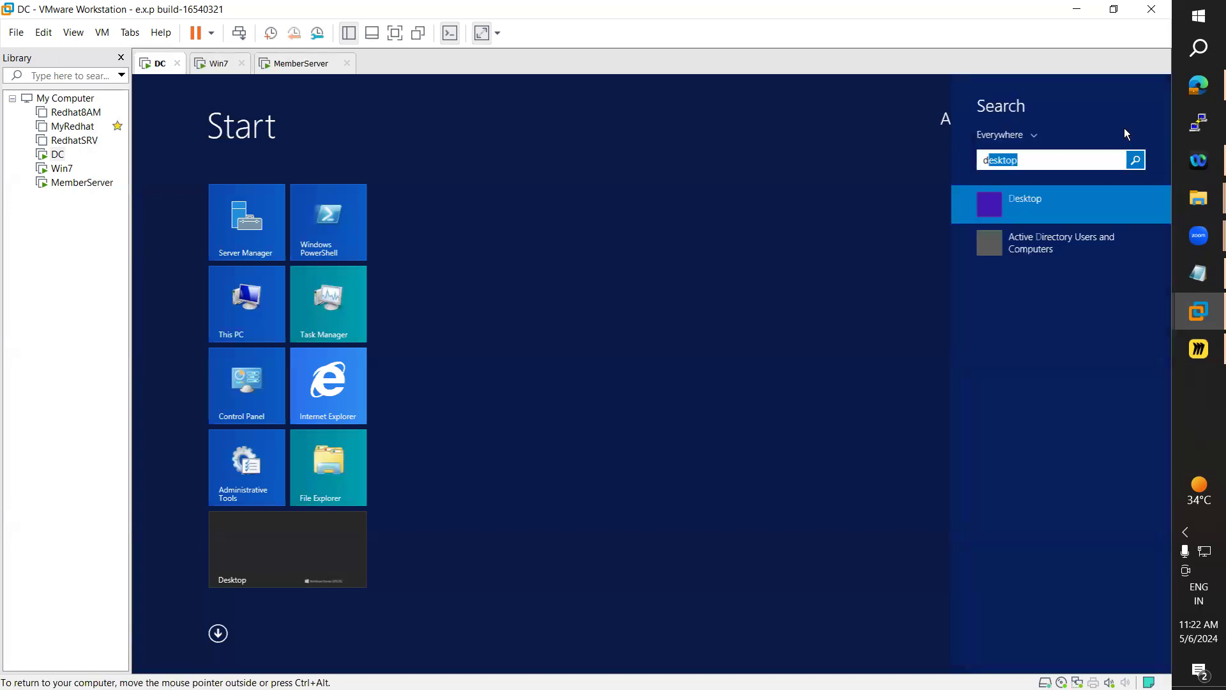
pyautogui.click(1039, 242)
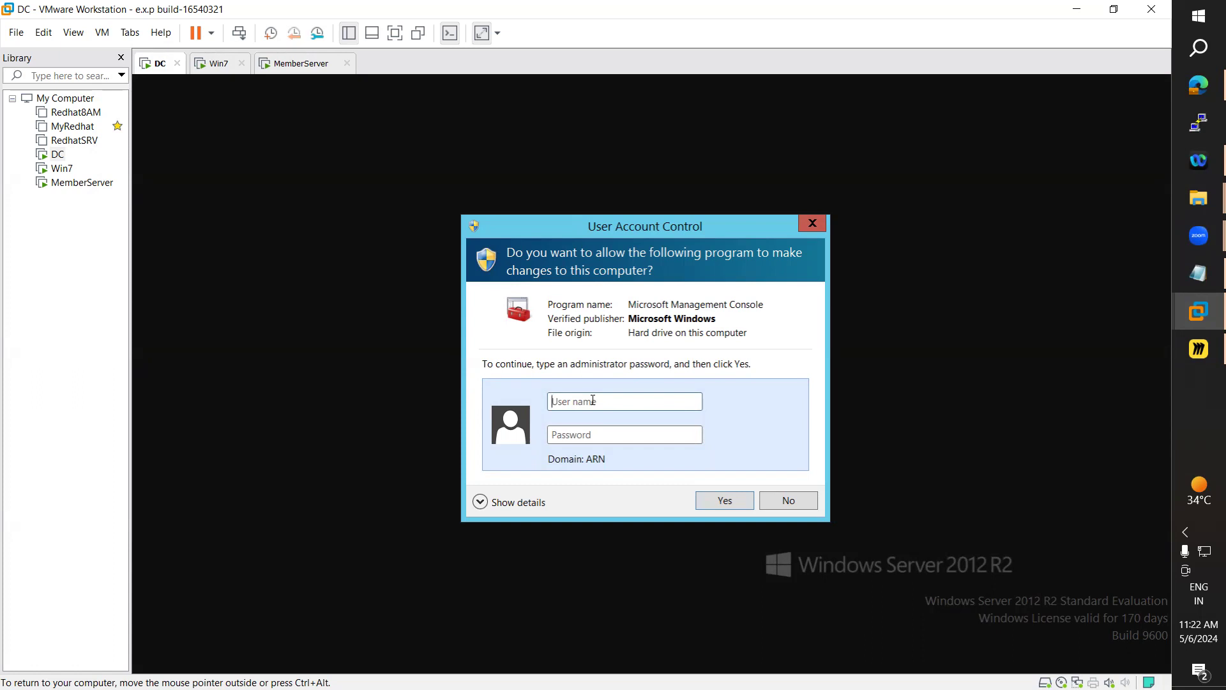
pyautogui.click(594, 399)
pyautogui.write('arn')
pyautogui.press('Tab')
pyautogui.write('•••••••••')
pyautogui.press('Return')
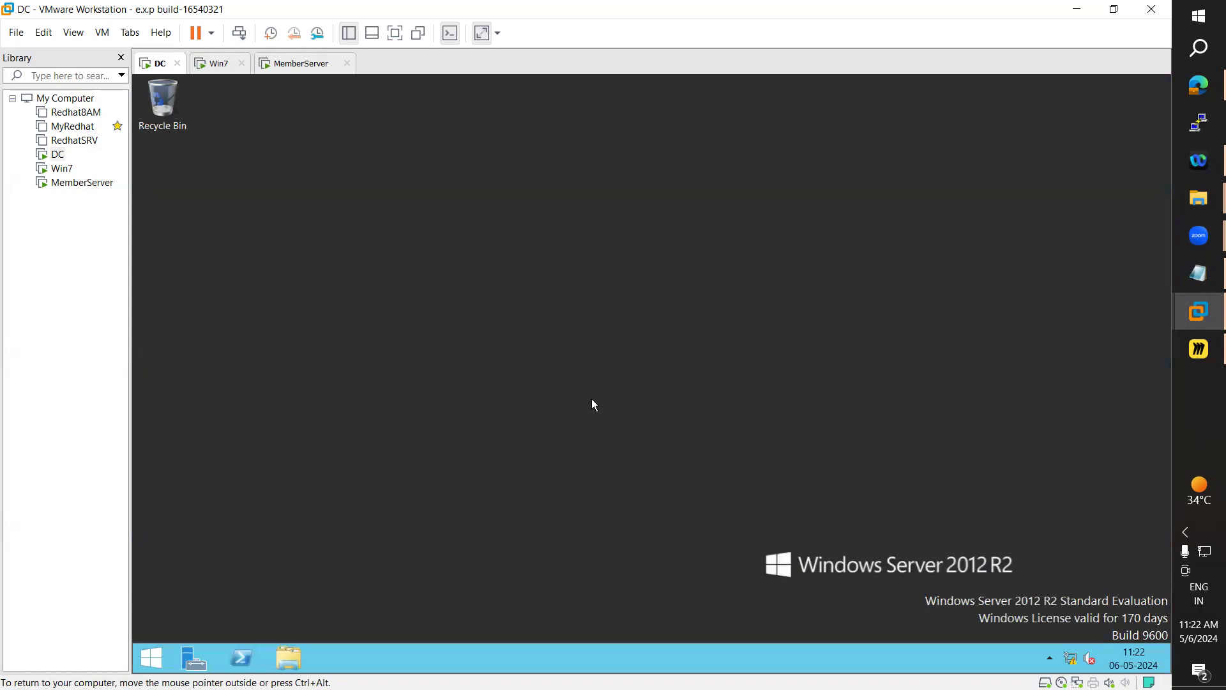
pyautogui.click(625, 140)
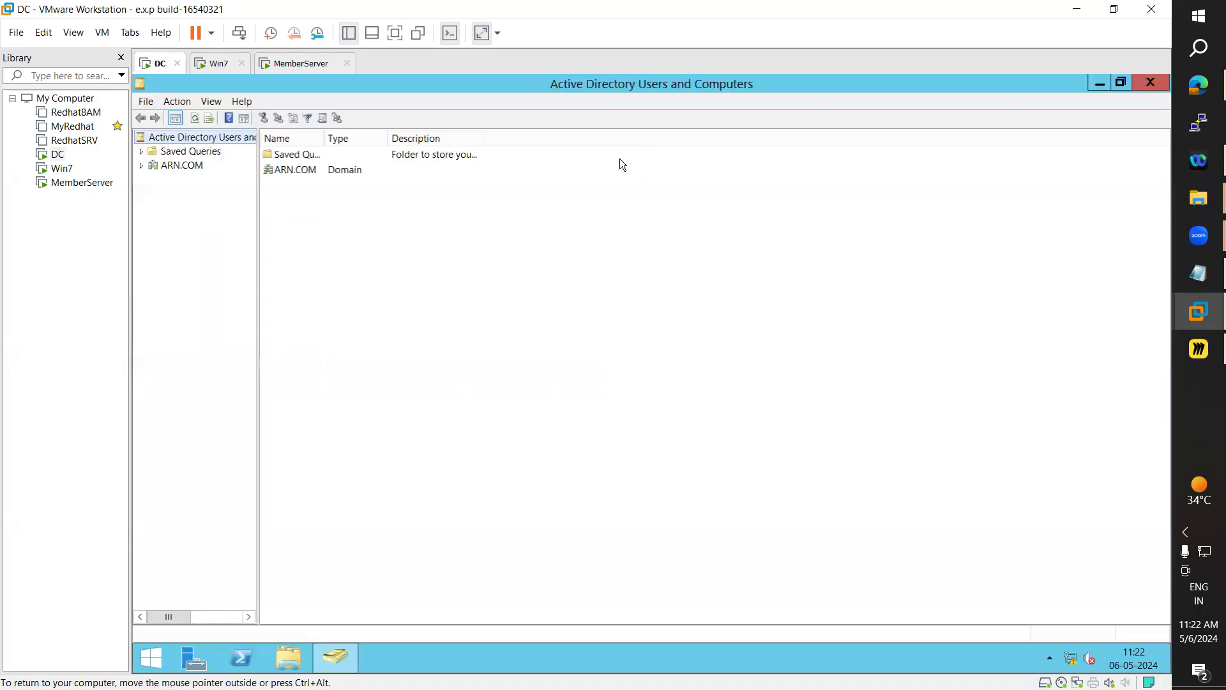
# Expand ARN.COM and start a new user in sales with first name and logon name s4
pyautogui.click(142, 165)
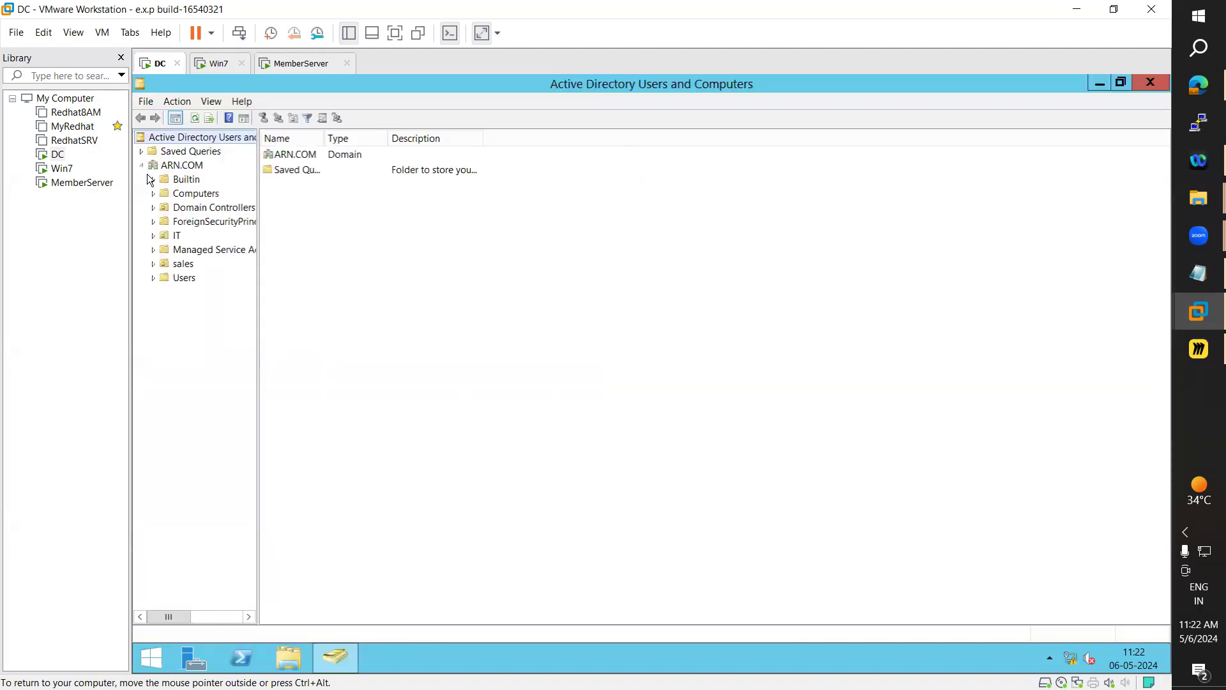
pyautogui.click(185, 277)
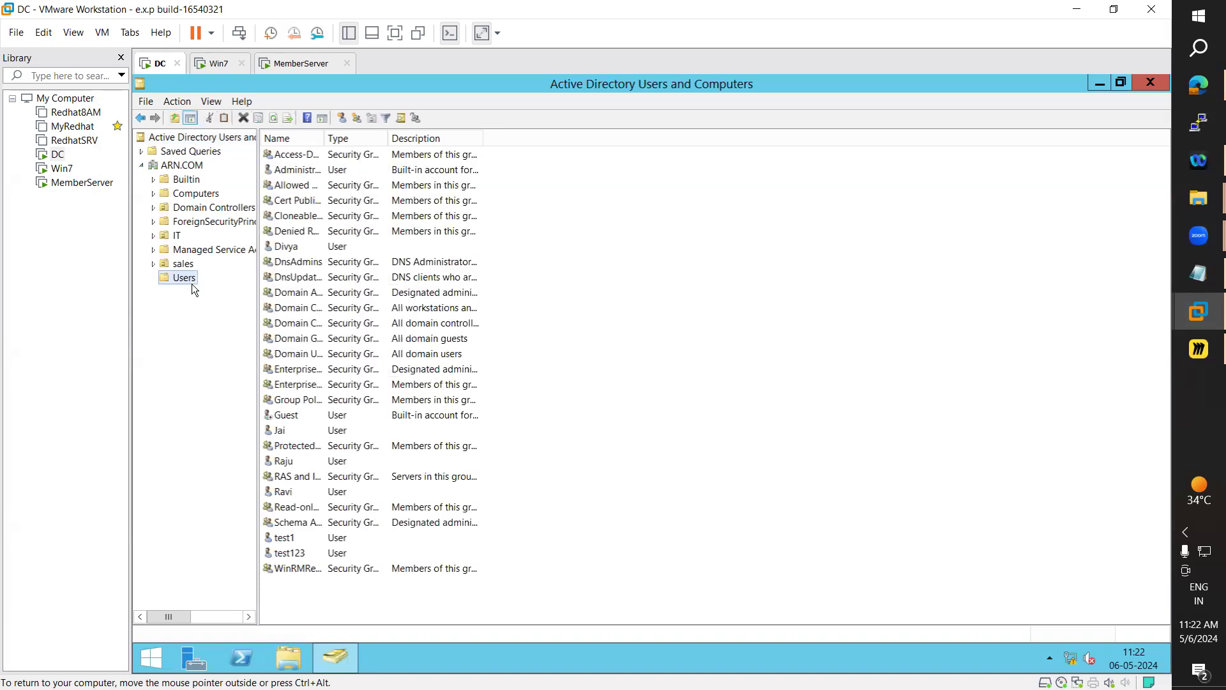
pyautogui.rightClick(192, 282)
pyautogui.click(184, 266)
pyautogui.rightClick(184, 267)
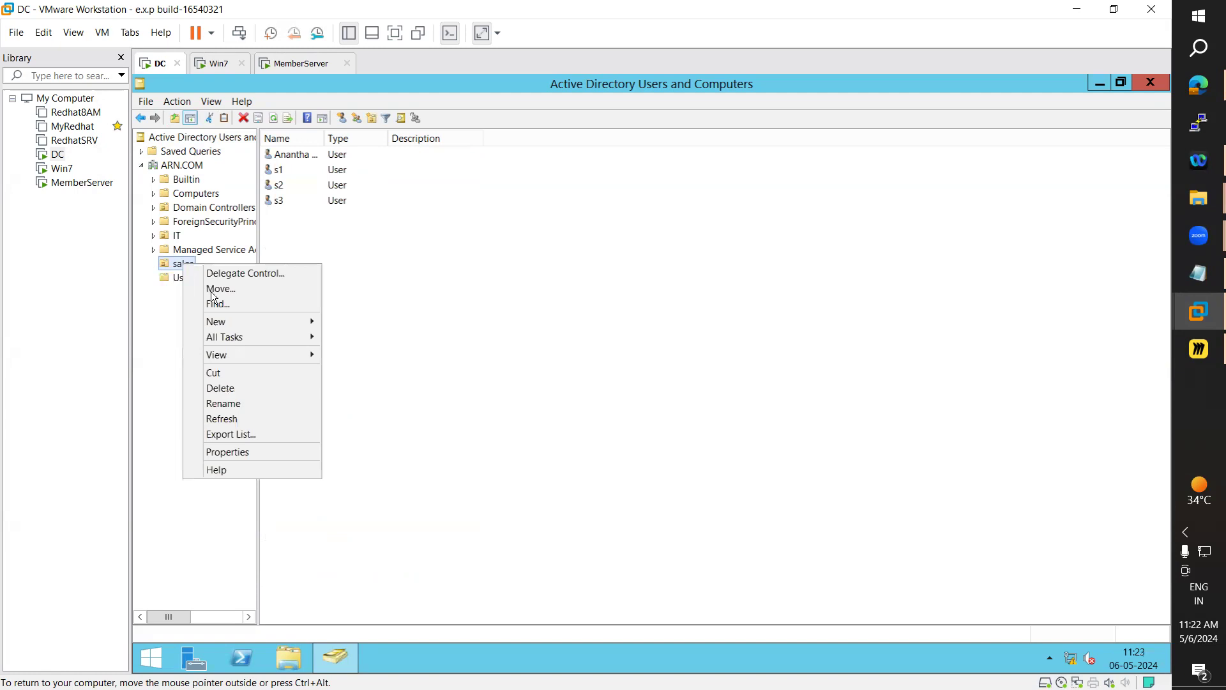
pyautogui.moveTo(242, 321)
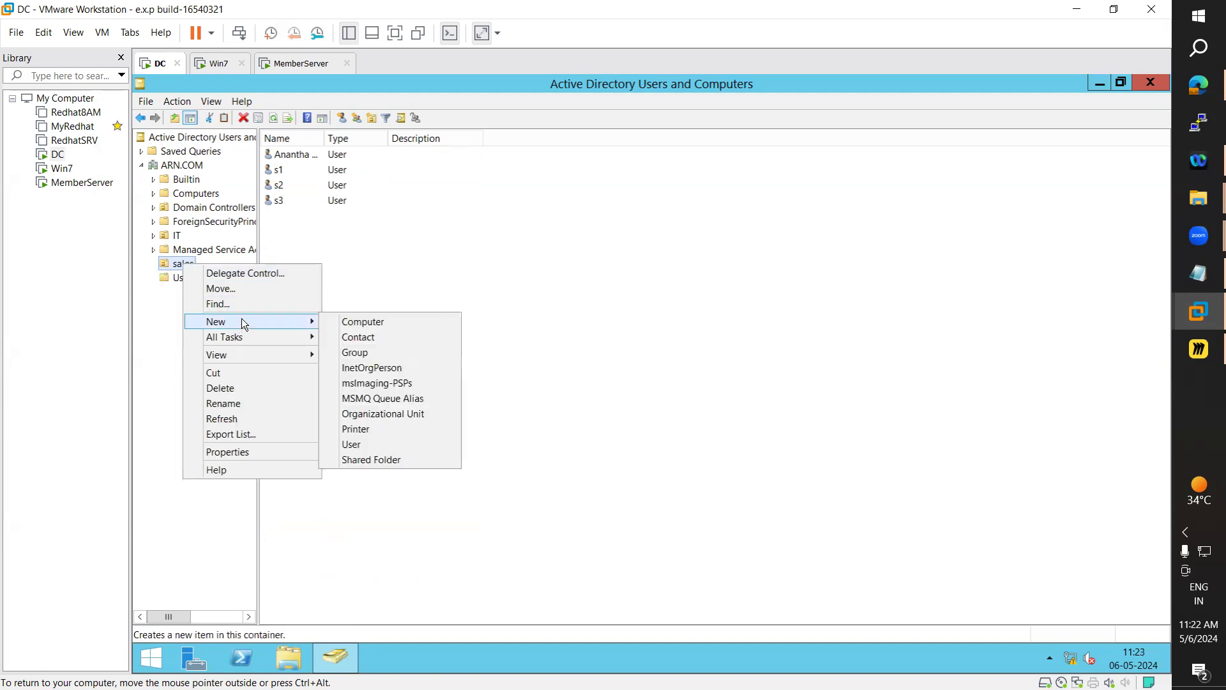
pyautogui.click(353, 444)
pyautogui.write('s4')
pyautogui.click(233, 269)
pyautogui.write('s4')
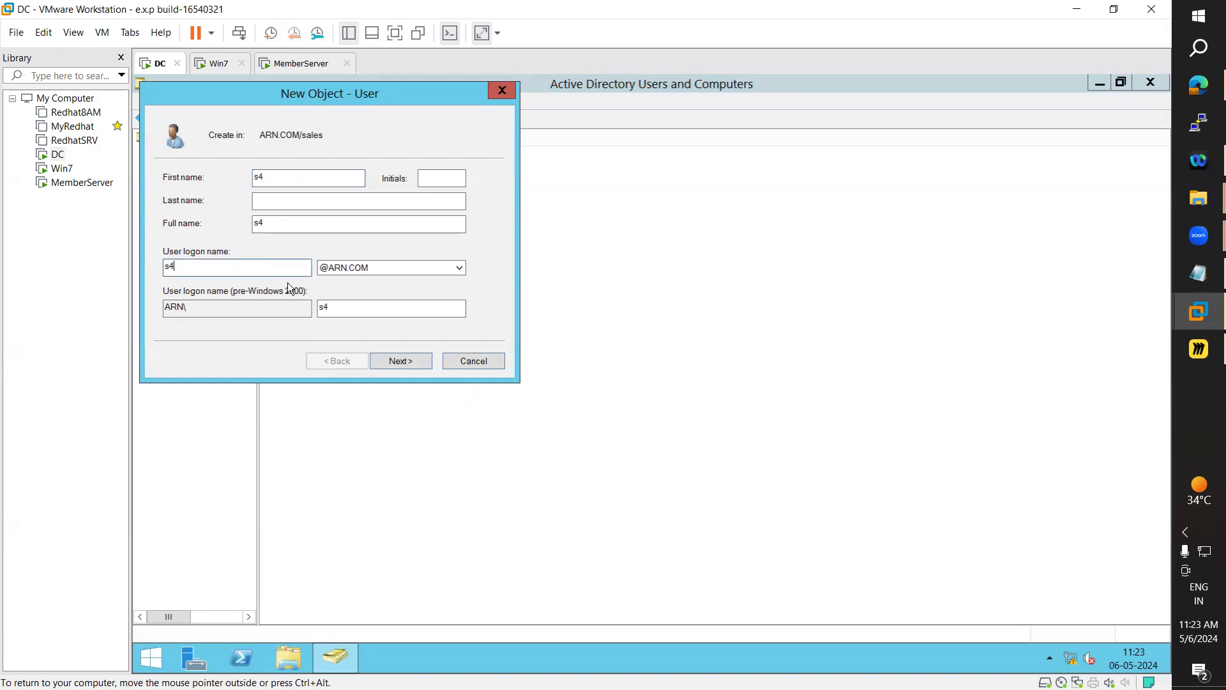
pyautogui.click(412, 362)
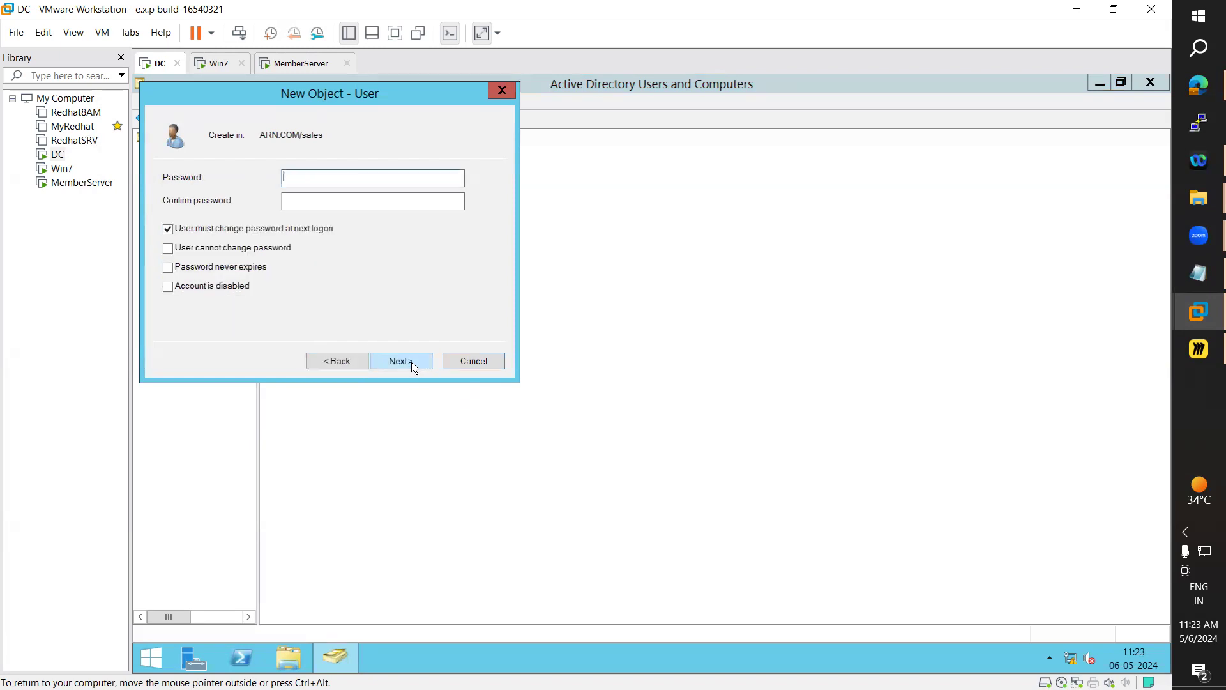
# Set and confirm s4's password to finish creating it, then widen the Name column
pyautogui.click(316, 174)
pyautogui.write('•••••••••')
pyautogui.press('Tab')
pyautogui.write('•••••••••')
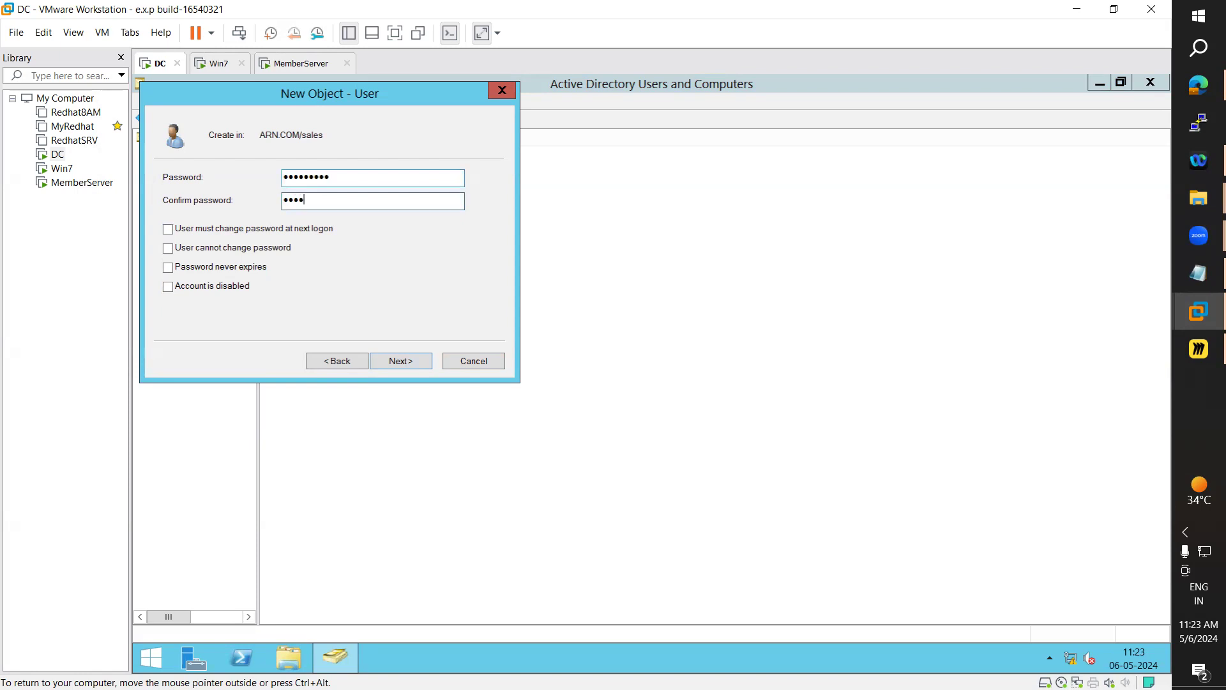
pyautogui.press('Return')
pyautogui.press('Return')
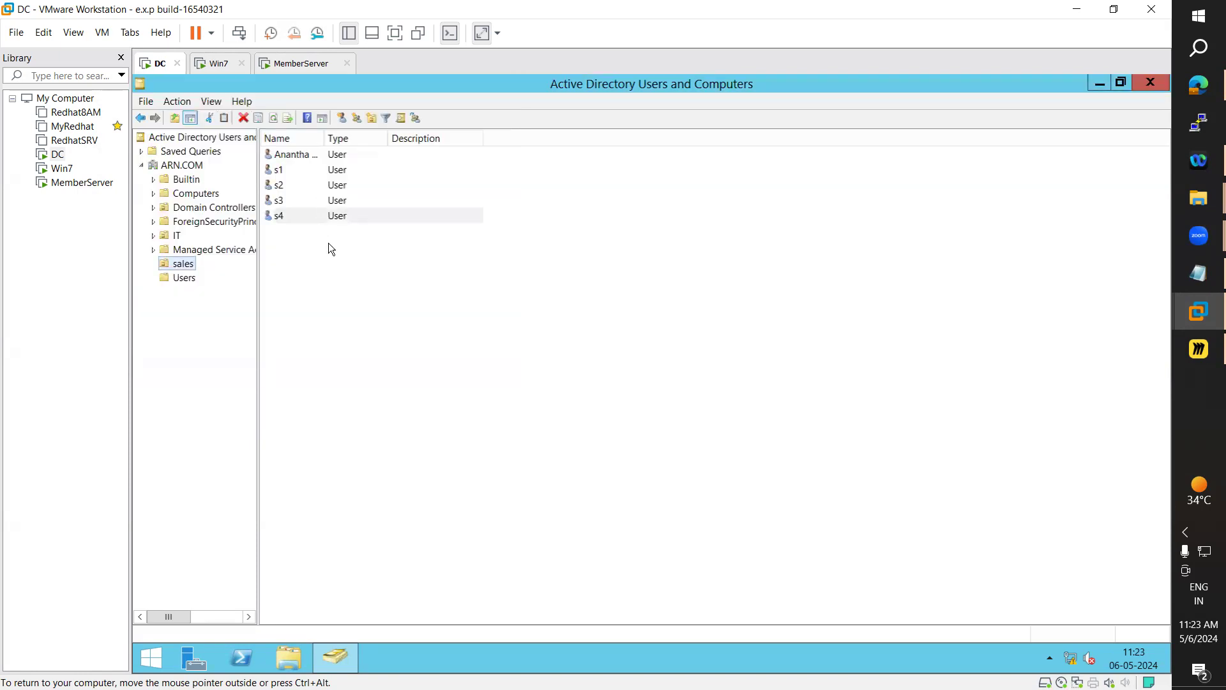
pyautogui.moveTo(327, 139); pyautogui.dragTo(384, 145)
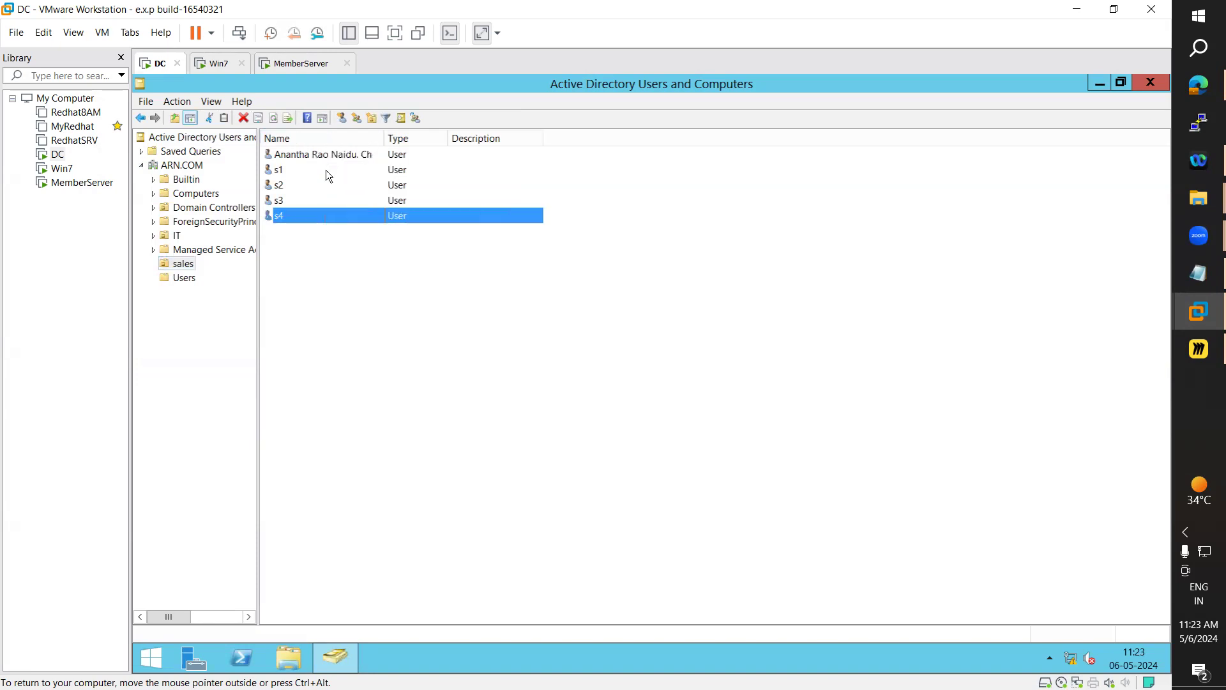
pyautogui.click(292, 235)
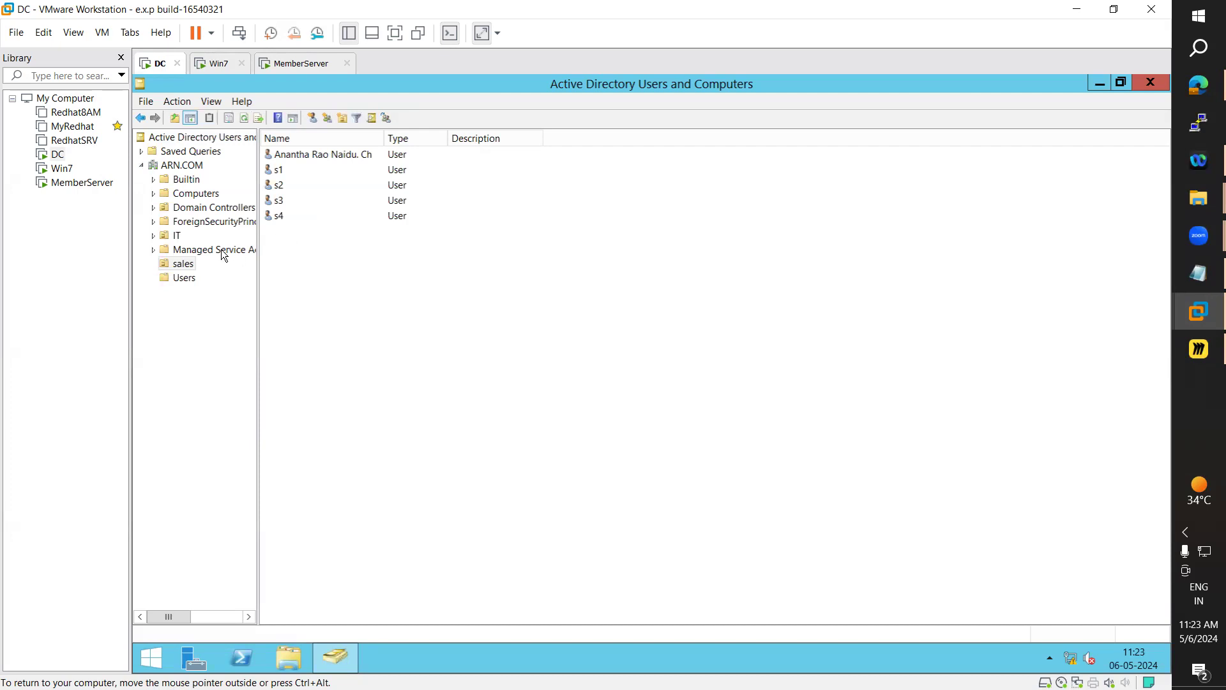
pyautogui.rightClick(294, 249)
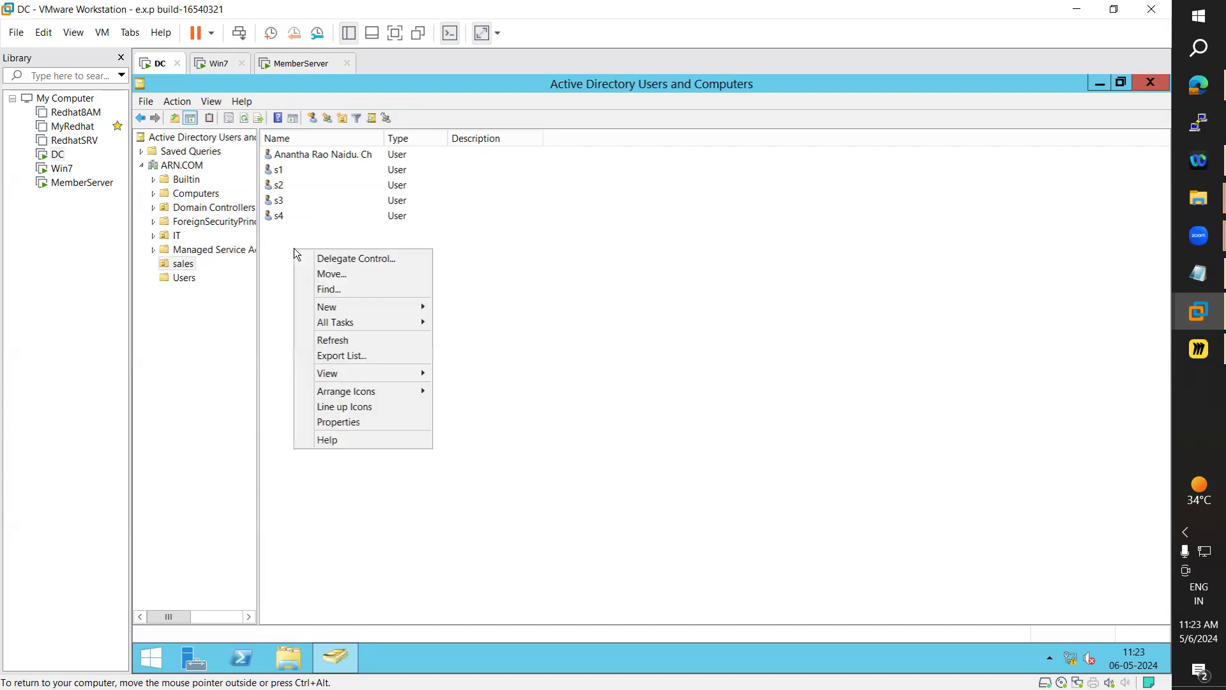
pyautogui.moveTo(345, 307)
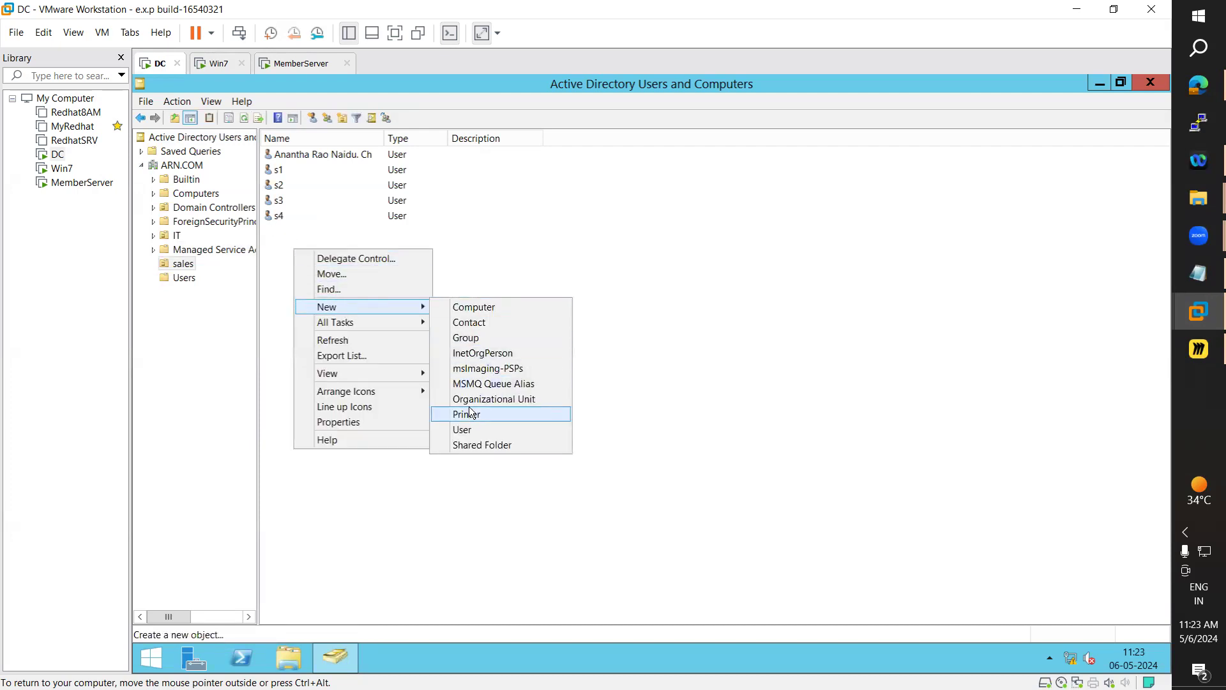
pyautogui.click(491, 332)
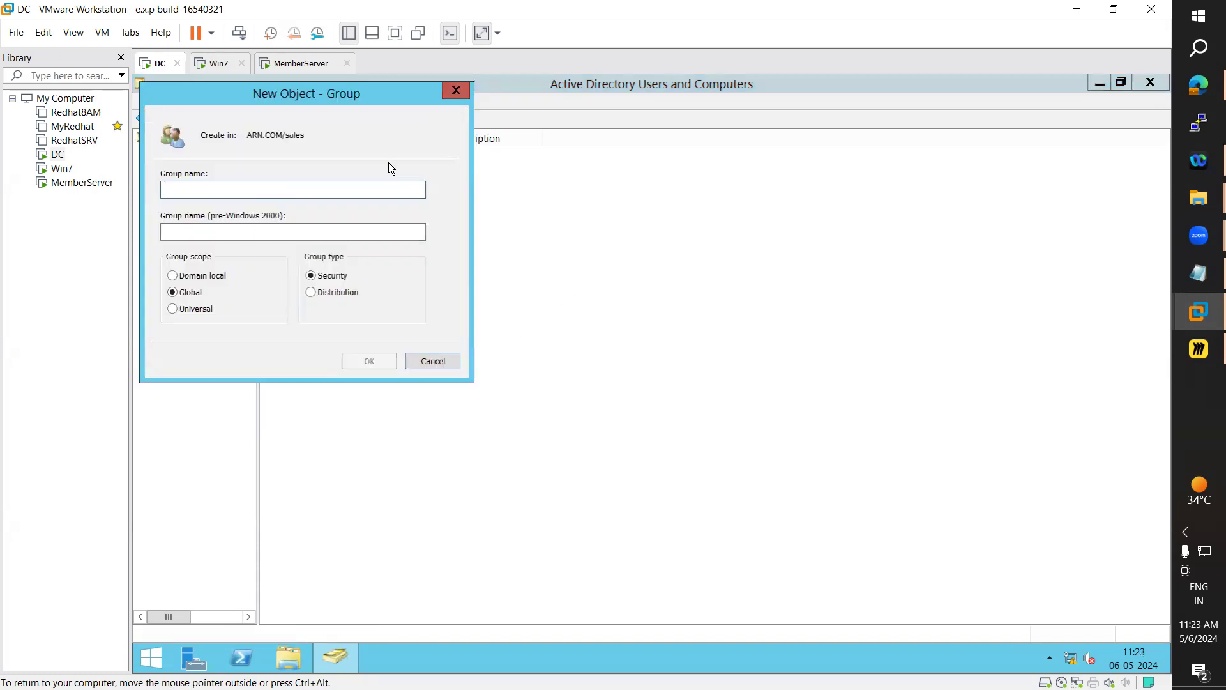
pyautogui.moveTo(360, 94); pyautogui.dragTo(759, 200)
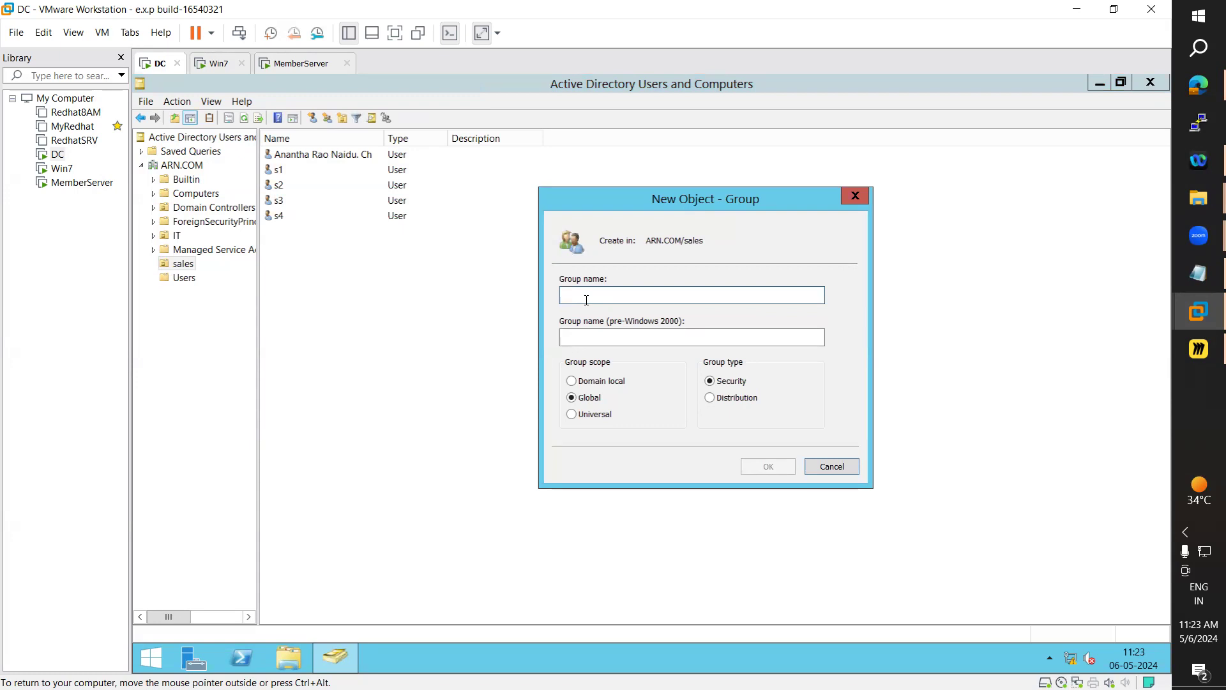
pyautogui.write('test')
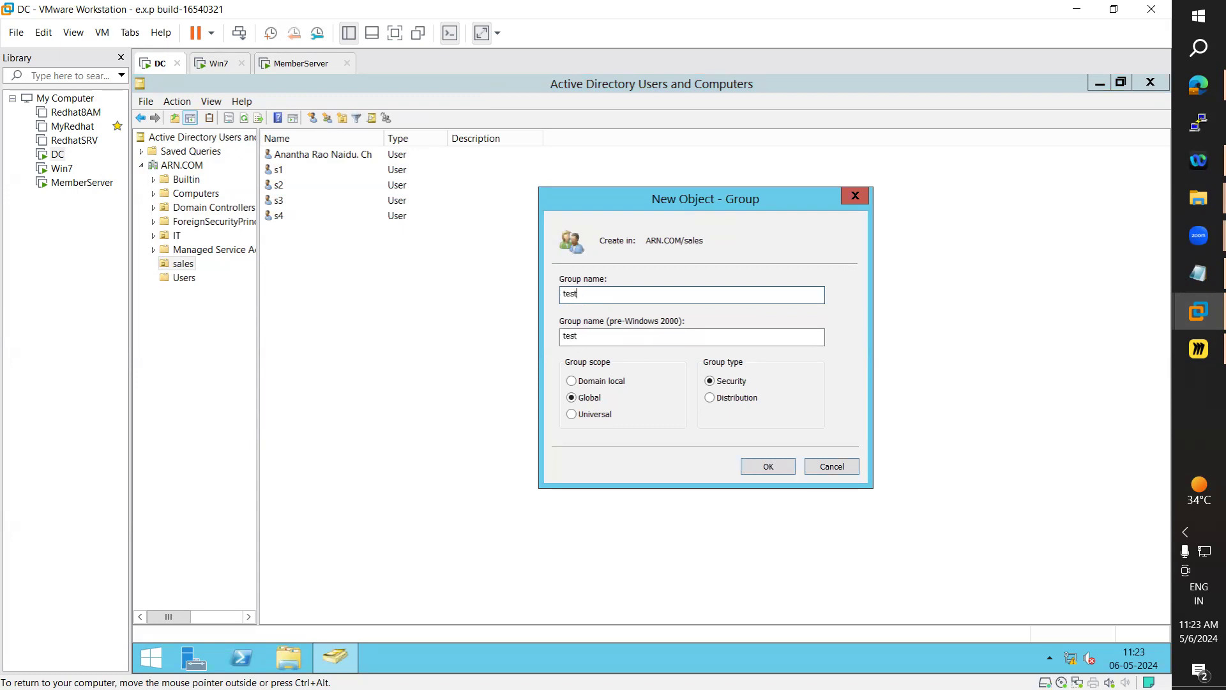
pyautogui.write('345')
pyautogui.click(785, 470)
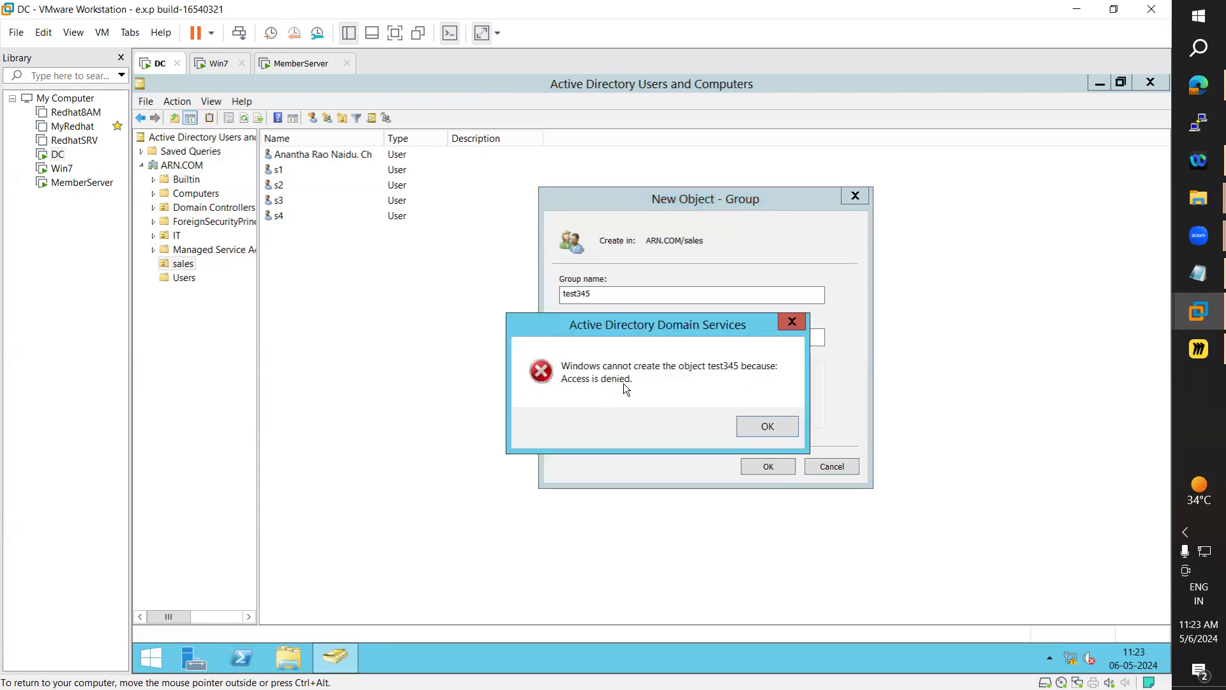
pyautogui.moveTo(696, 319); pyautogui.dragTo(375, 361)
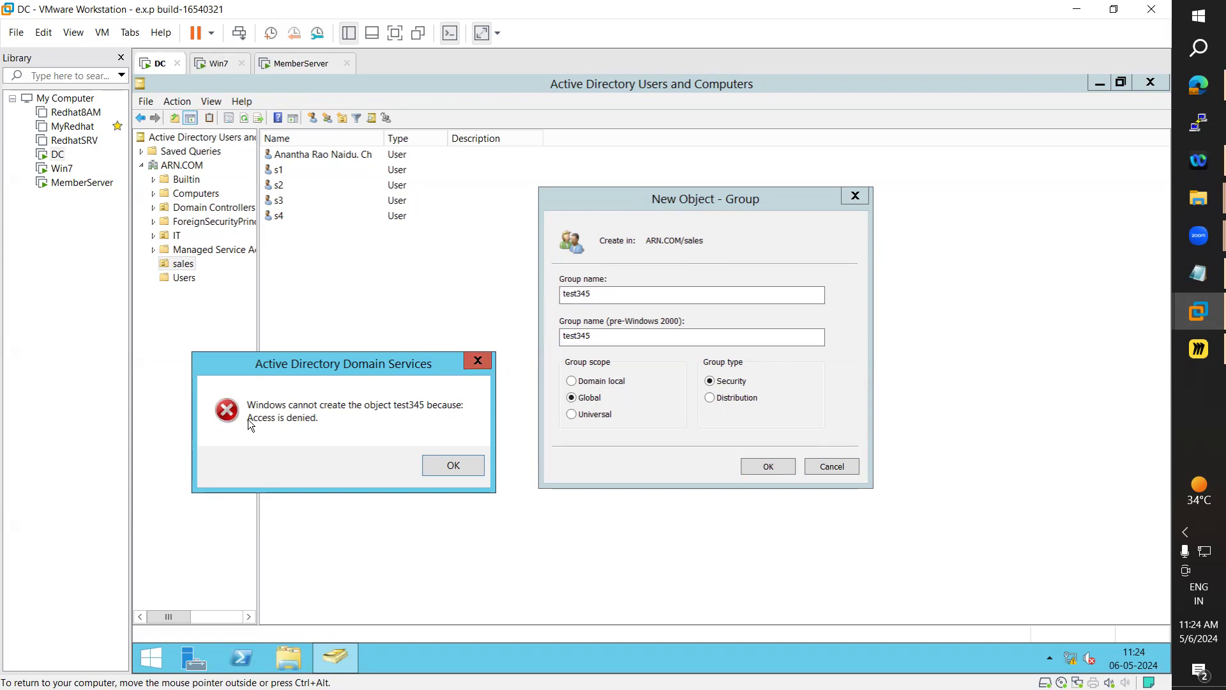
pyautogui.moveTo(350, 365); pyautogui.dragTo(490, 364)
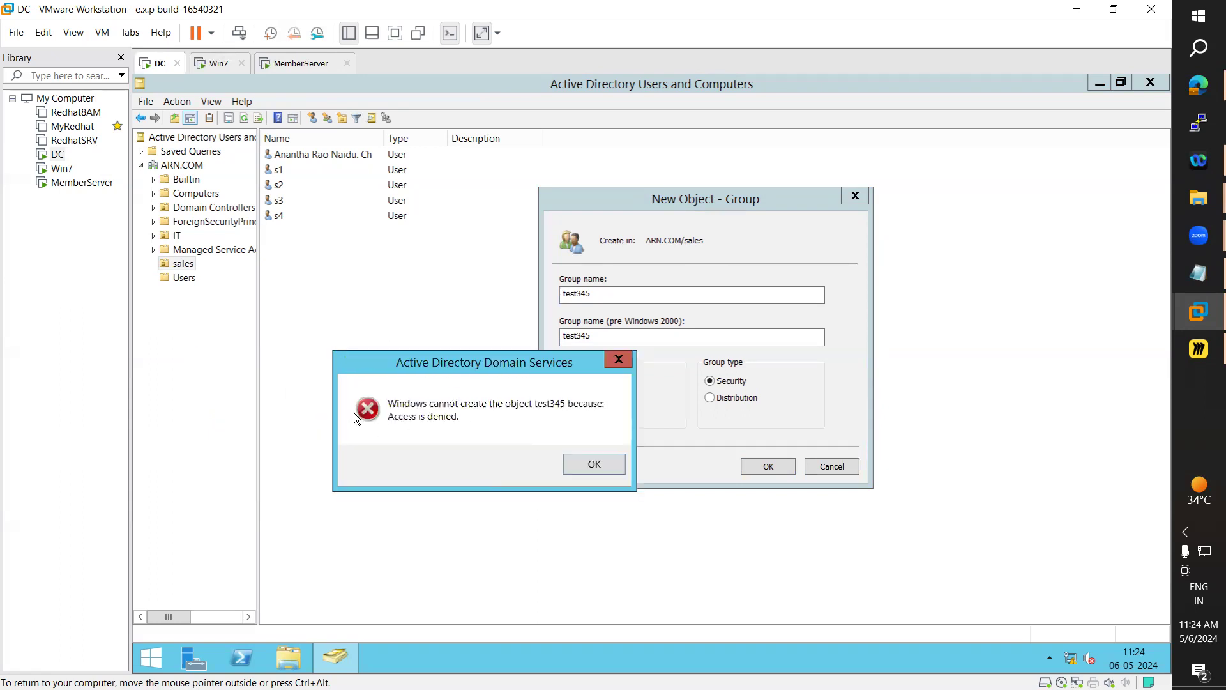
pyautogui.click(600, 465)
pyautogui.click(844, 468)
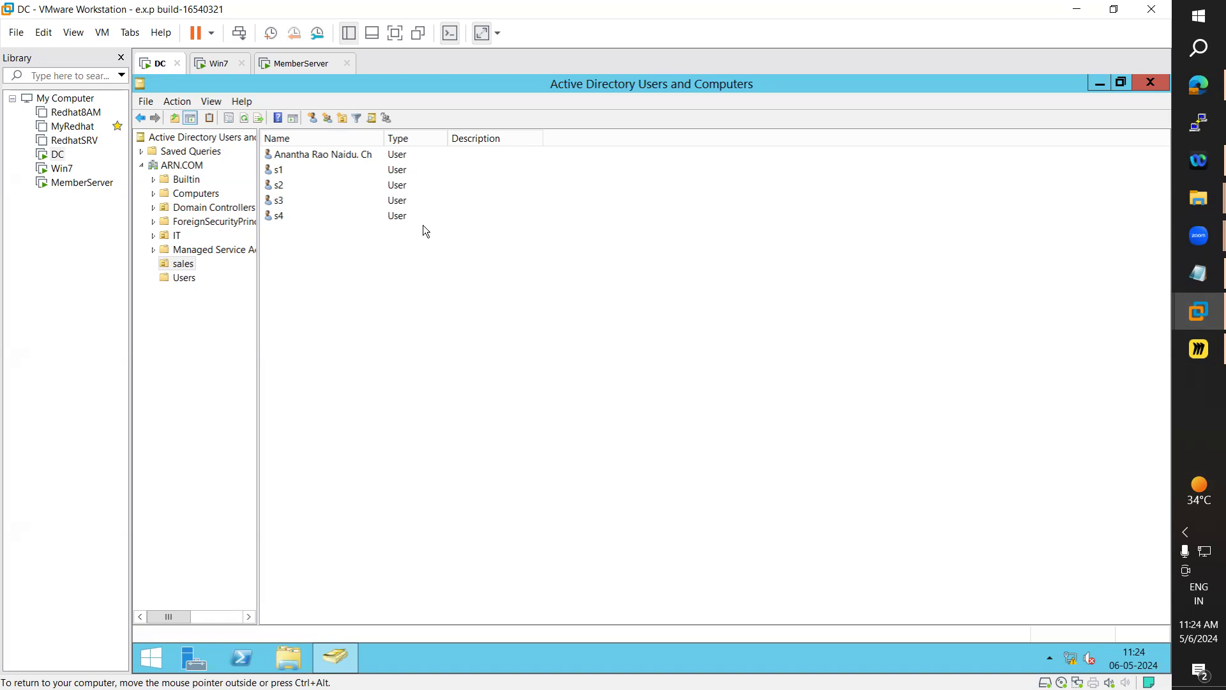
# Close Active Directory Users and Computers and sign out of the delegated user's session
pyautogui.click(1152, 81)
pyautogui.click(166, 654)
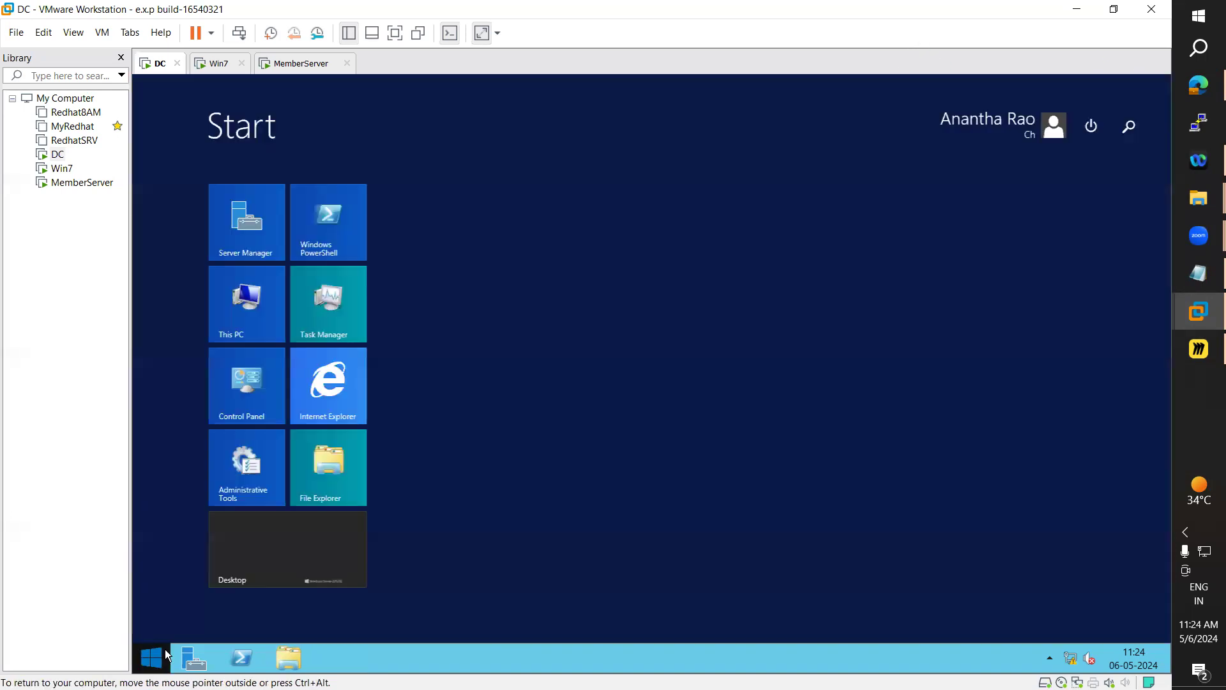
pyautogui.click(1032, 131)
pyautogui.click(931, 190)
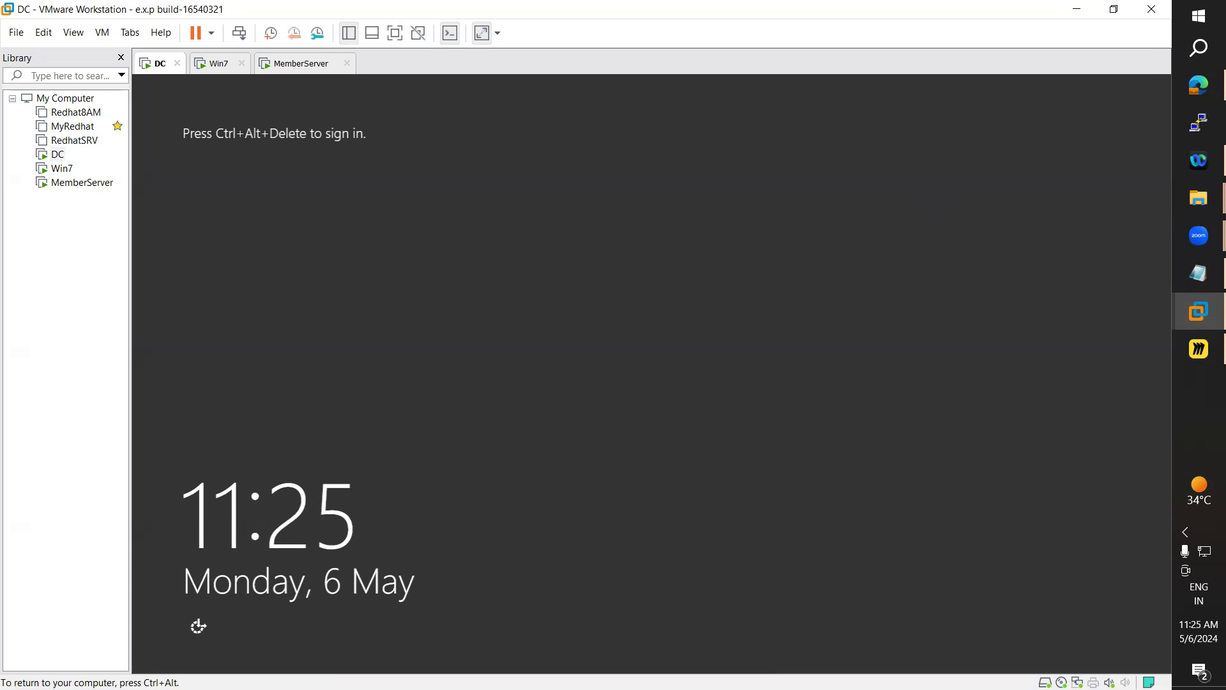
# Sign in through Ctrl+Alt+Del and Other user as administrator with the domain admin password
pyautogui.click(103, 35)
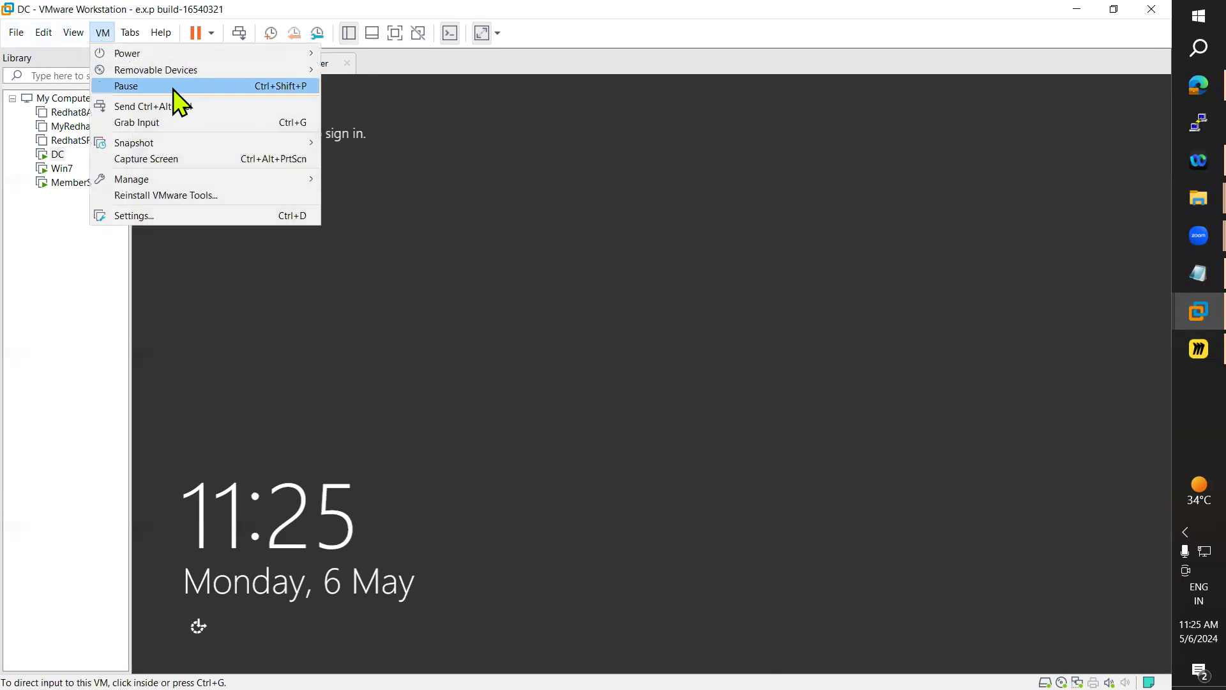
pyautogui.click(192, 106)
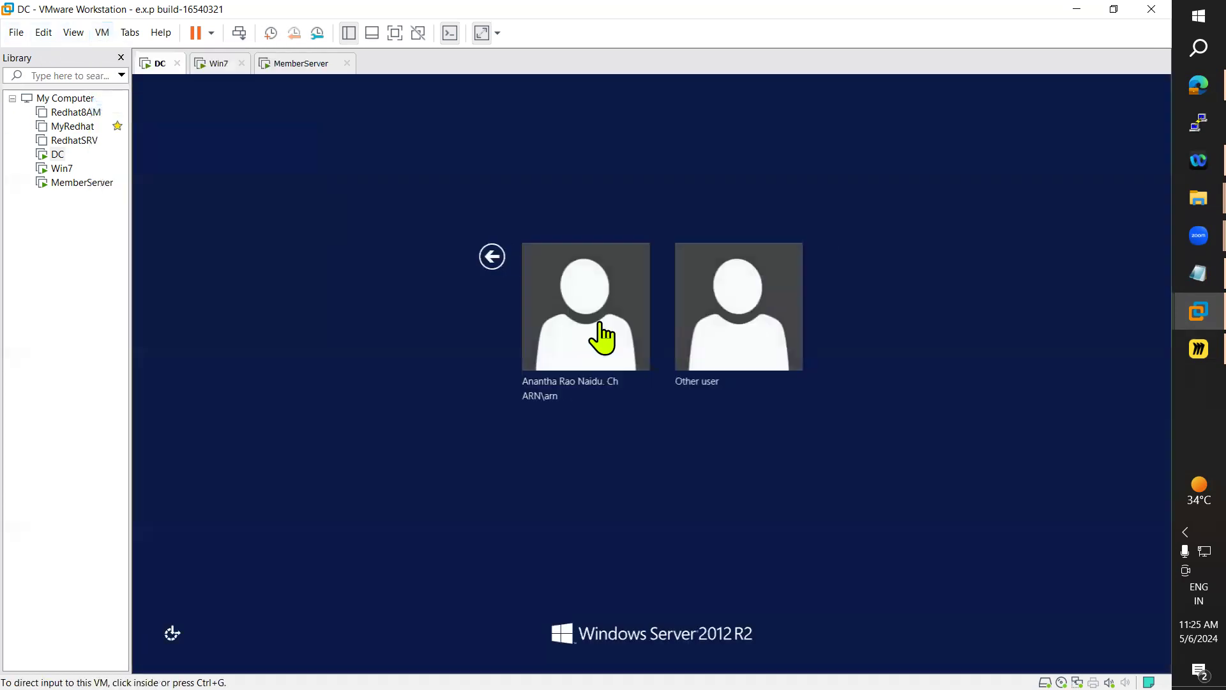
pyautogui.click(718, 322)
pyautogui.write('admin')
pyautogui.press('BackSpace')
pyautogui.press('BackSpace')
pyautogui.press('BackSpace')
pyautogui.press('BackSpace')
pyautogui.press('BackSpace')
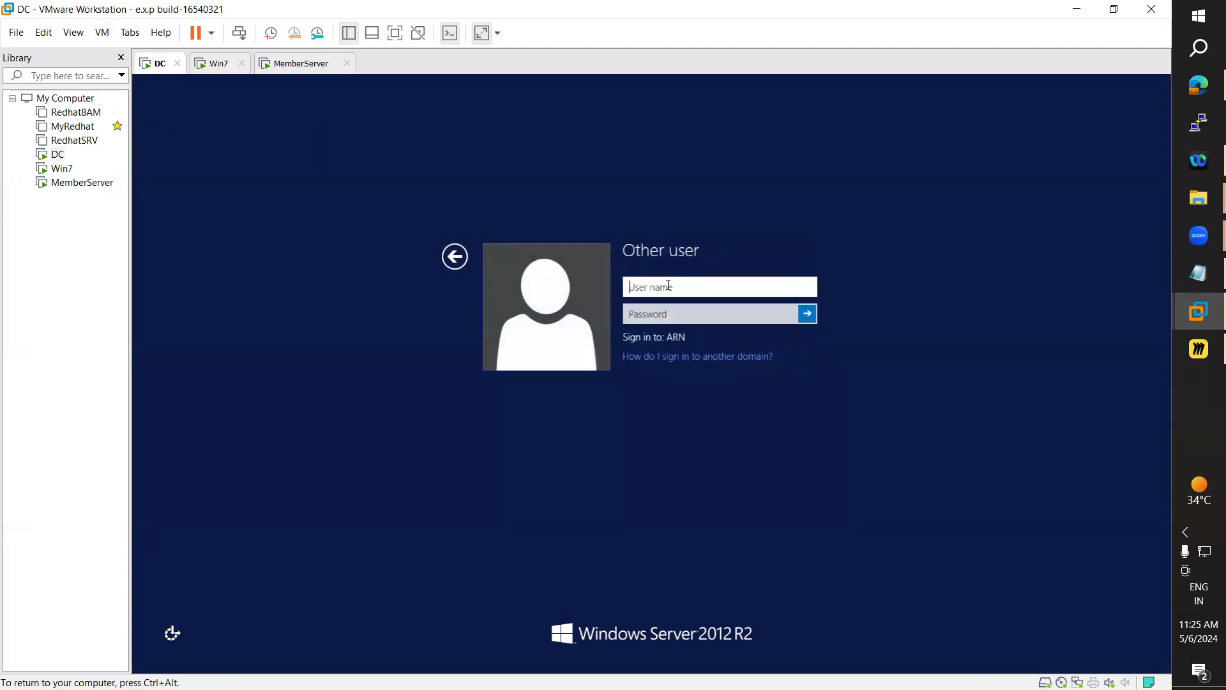
pyautogui.write('administrator')
pyautogui.press('Tab')
pyautogui.write('P@ssw0rd')
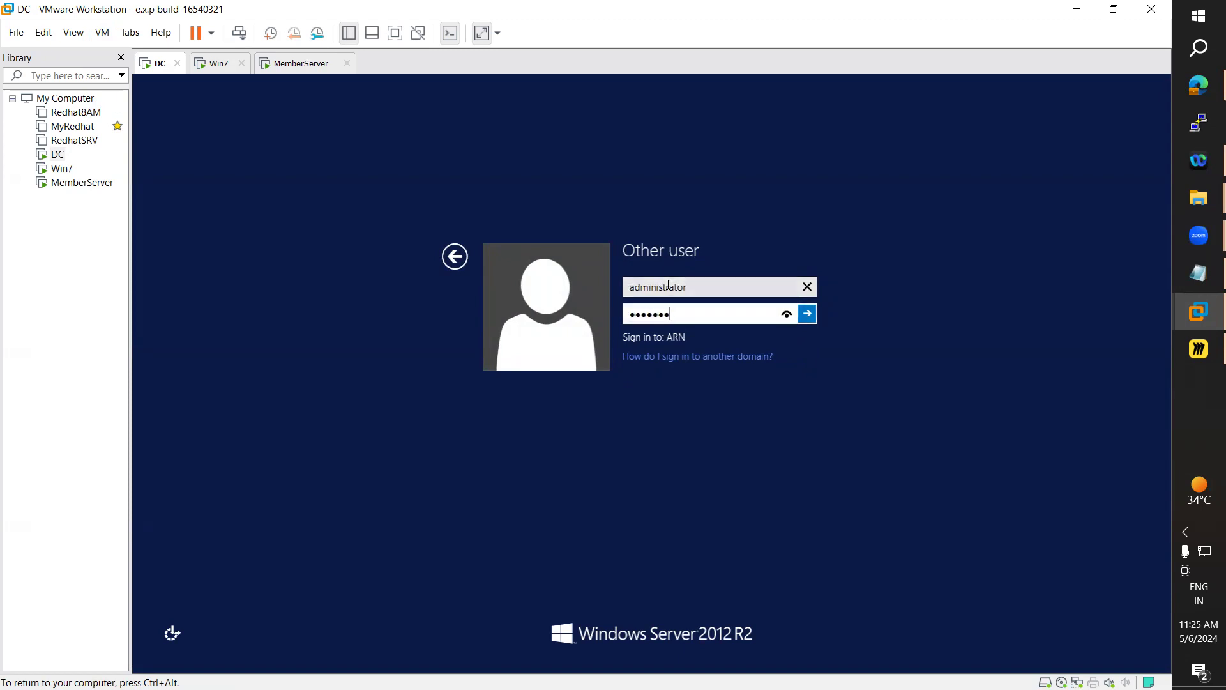
pyautogui.press('Return')
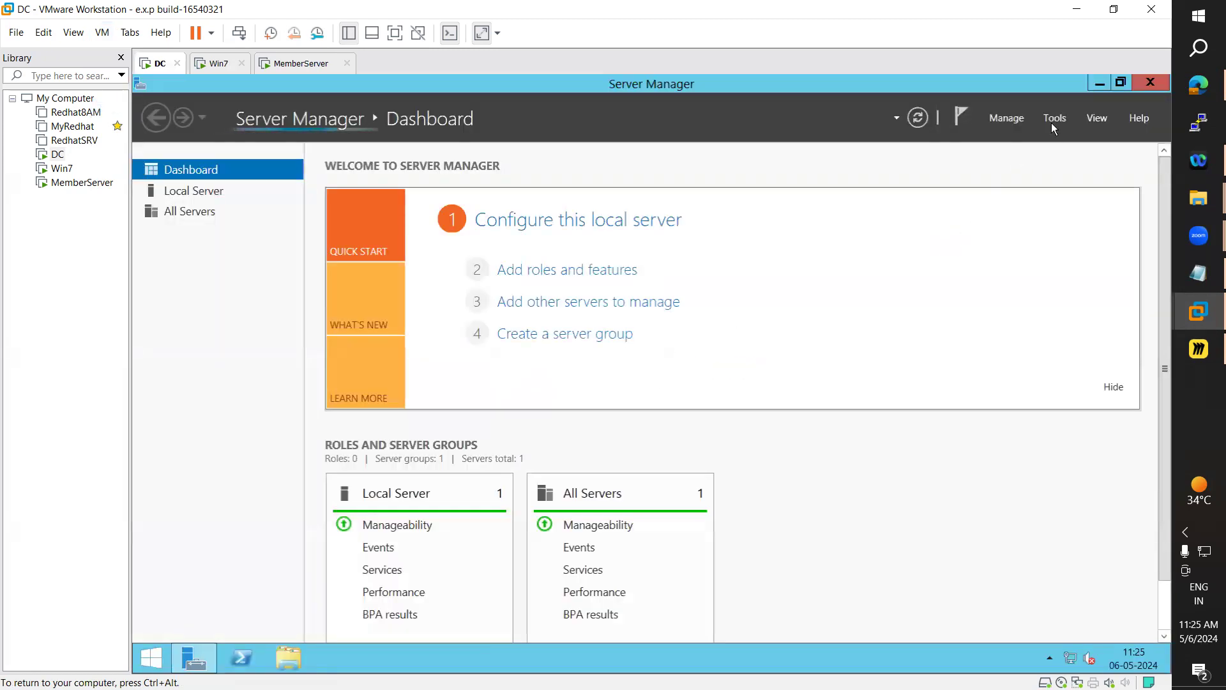
# Open Active Directory Users and Computers from Server Manager Tools, browse sales and Users, then select IT
pyautogui.click(1055, 118)
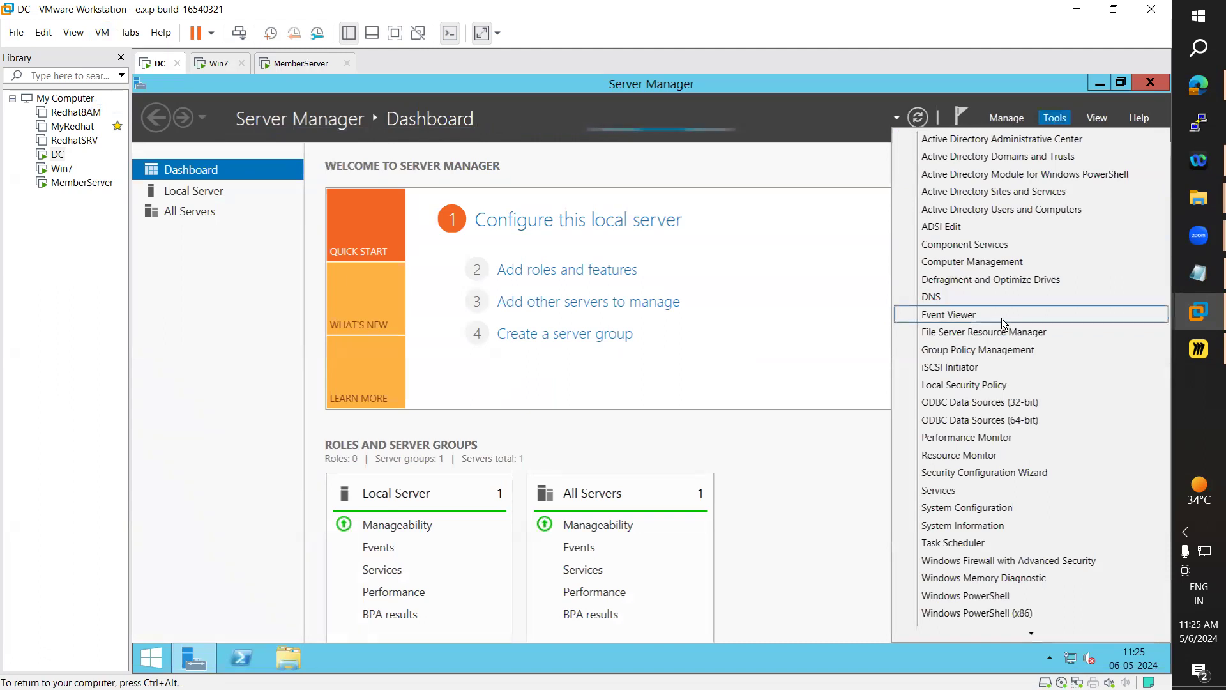
pyautogui.click(1014, 211)
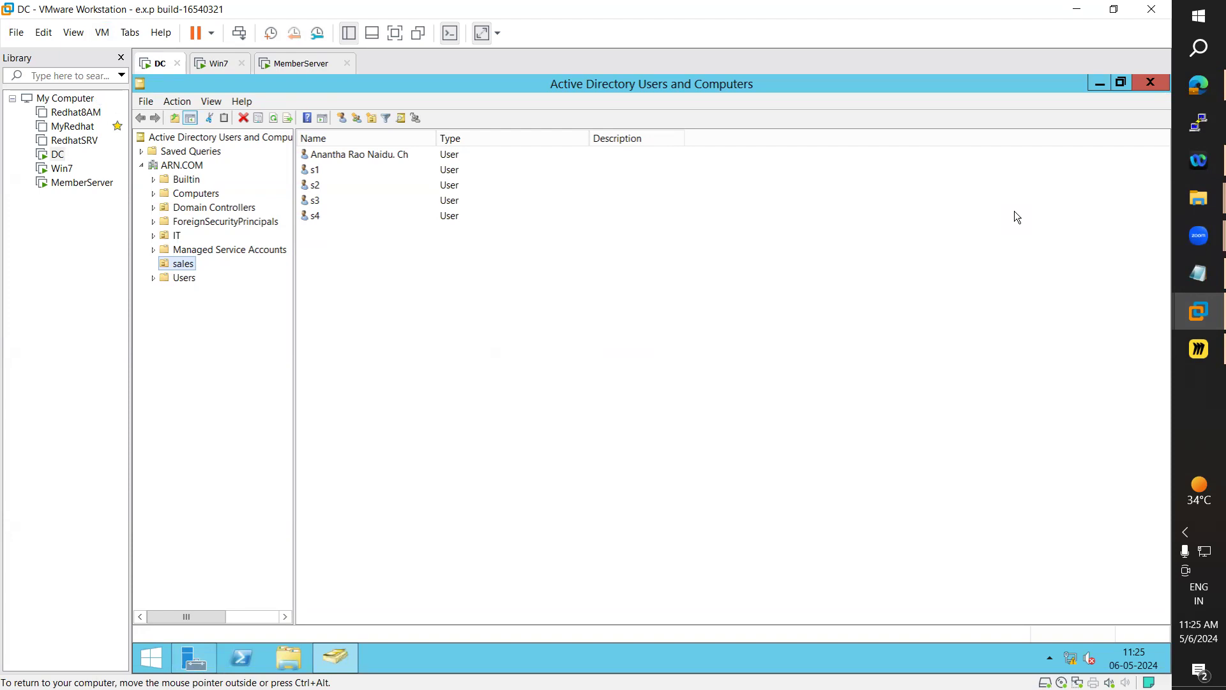
pyautogui.click(325, 173)
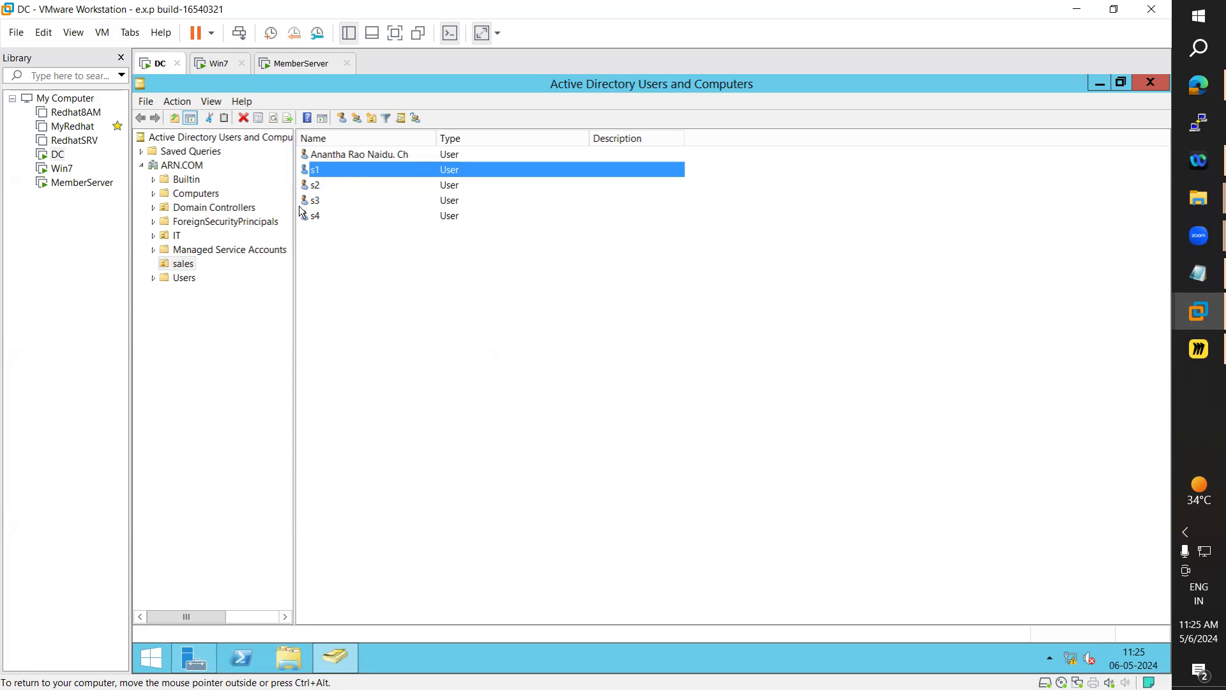
pyautogui.click(180, 279)
pyautogui.click(188, 266)
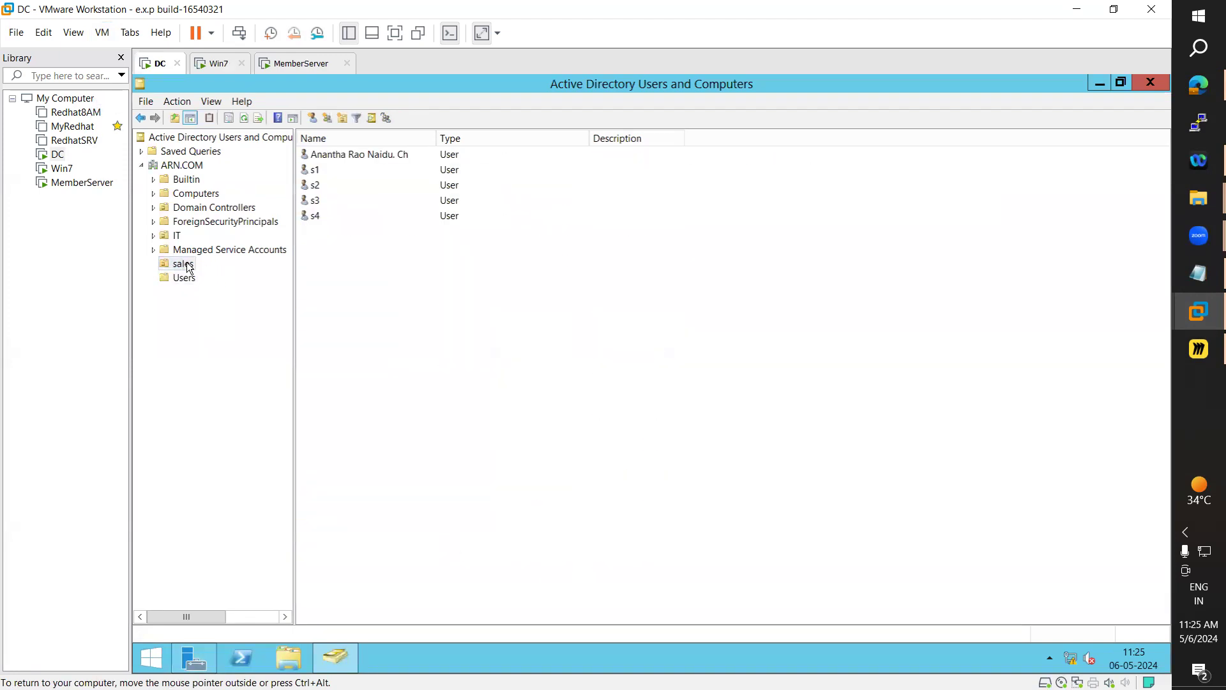
pyautogui.click(177, 236)
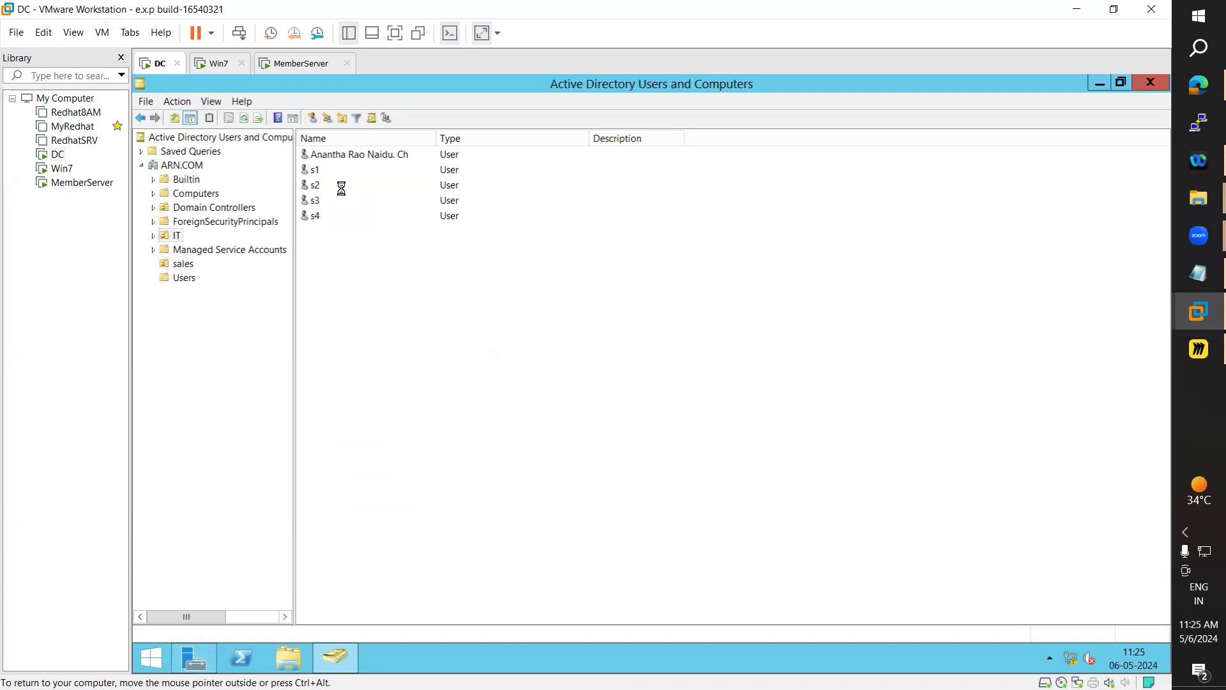
# Review the Admins group's properties twice; its Members tab lists only test1
pyautogui.doubleClick(318, 156)
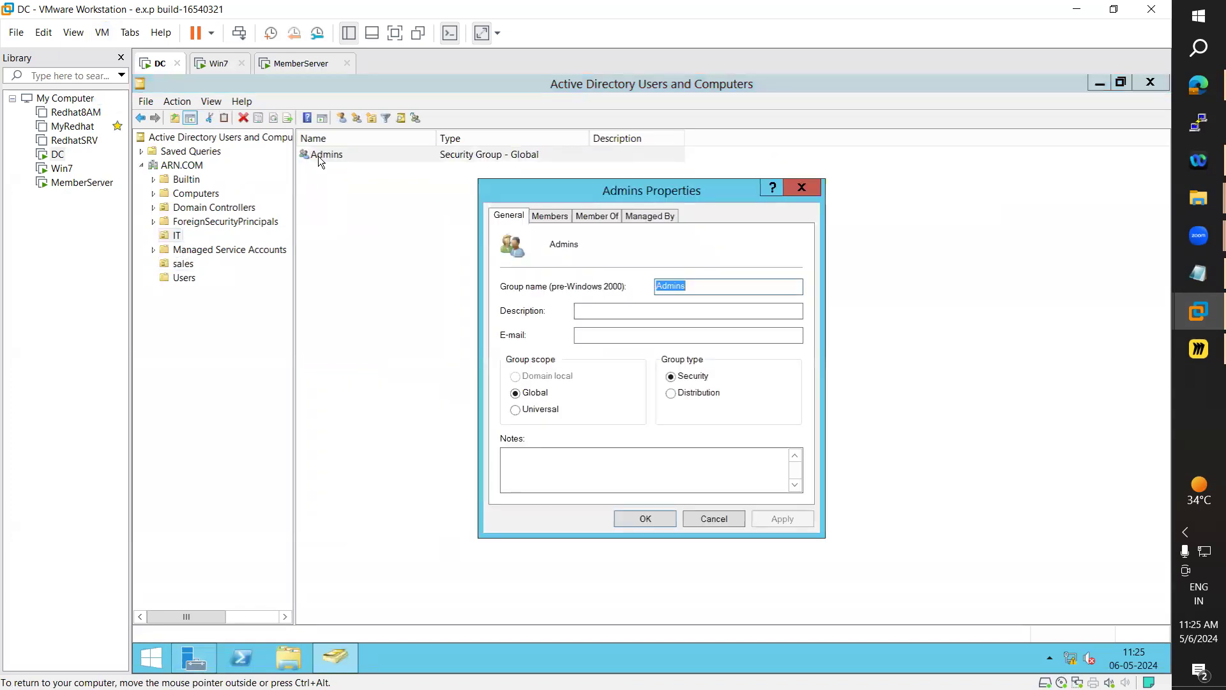
pyautogui.click(566, 216)
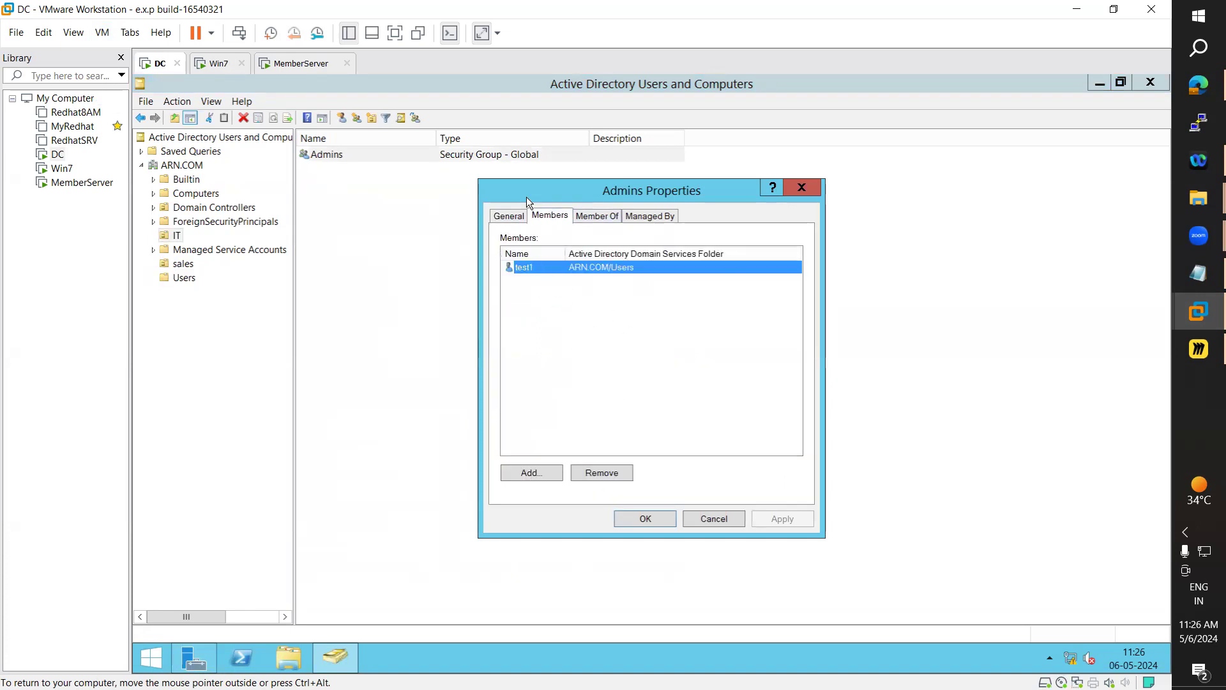
pyautogui.click(499, 217)
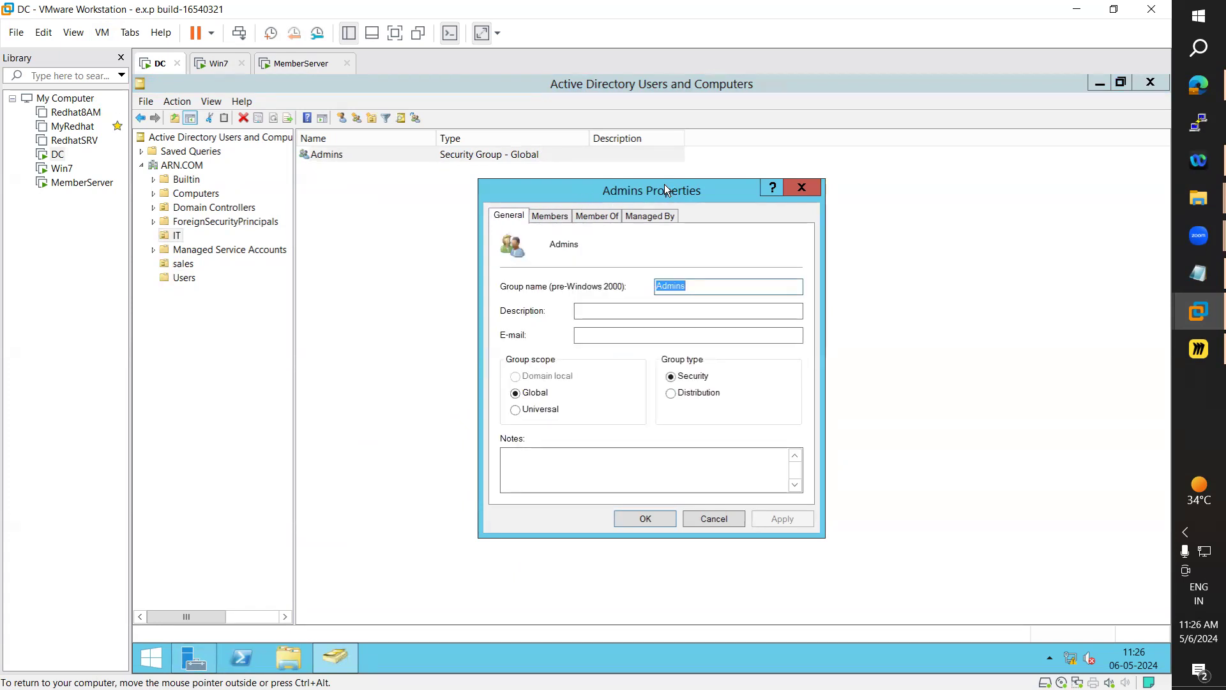
pyautogui.click(804, 189)
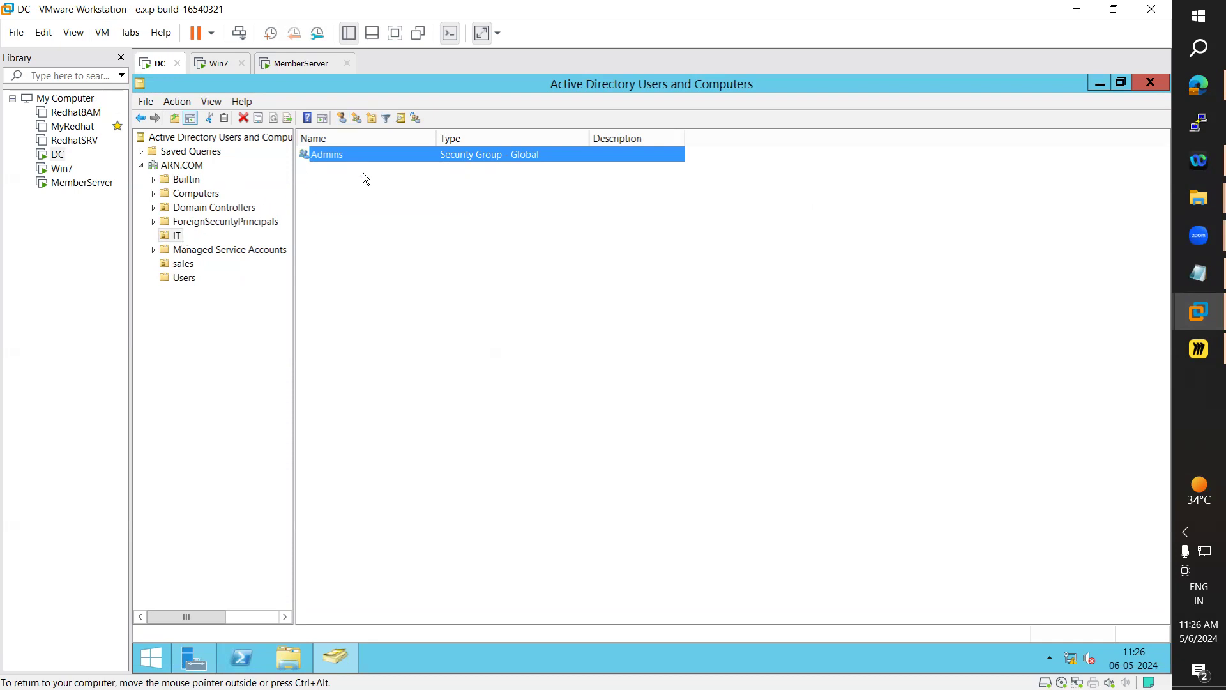
pyautogui.doubleClick(342, 156)
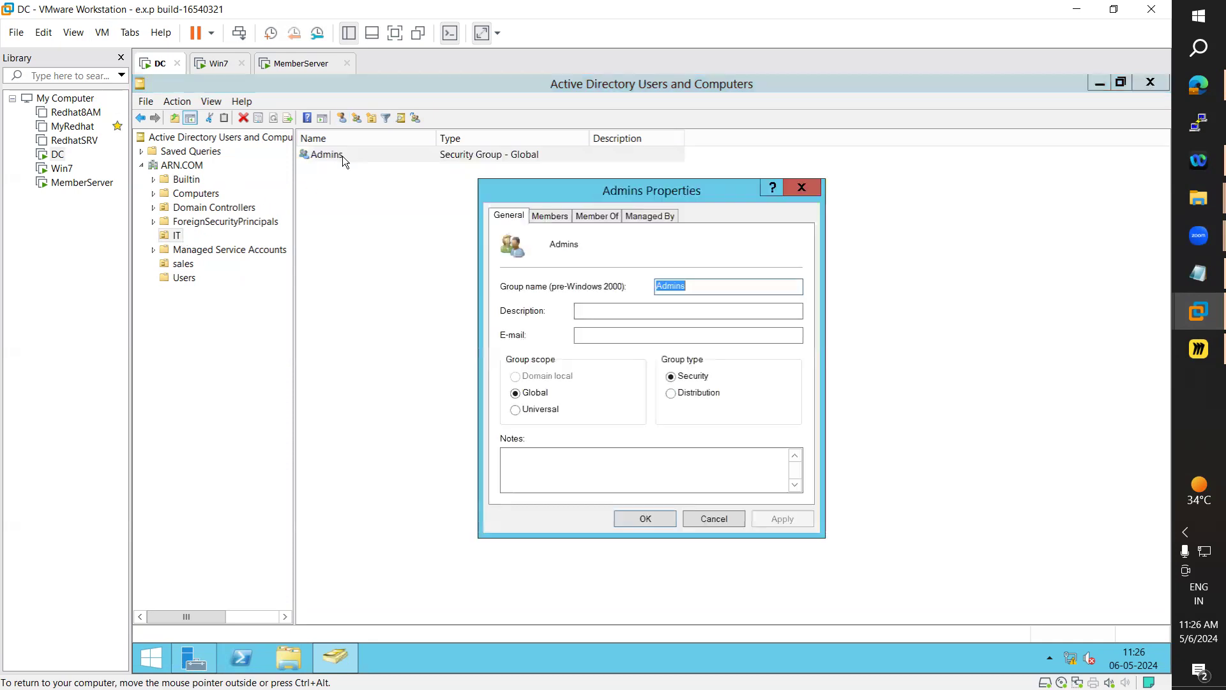
pyautogui.click(543, 219)
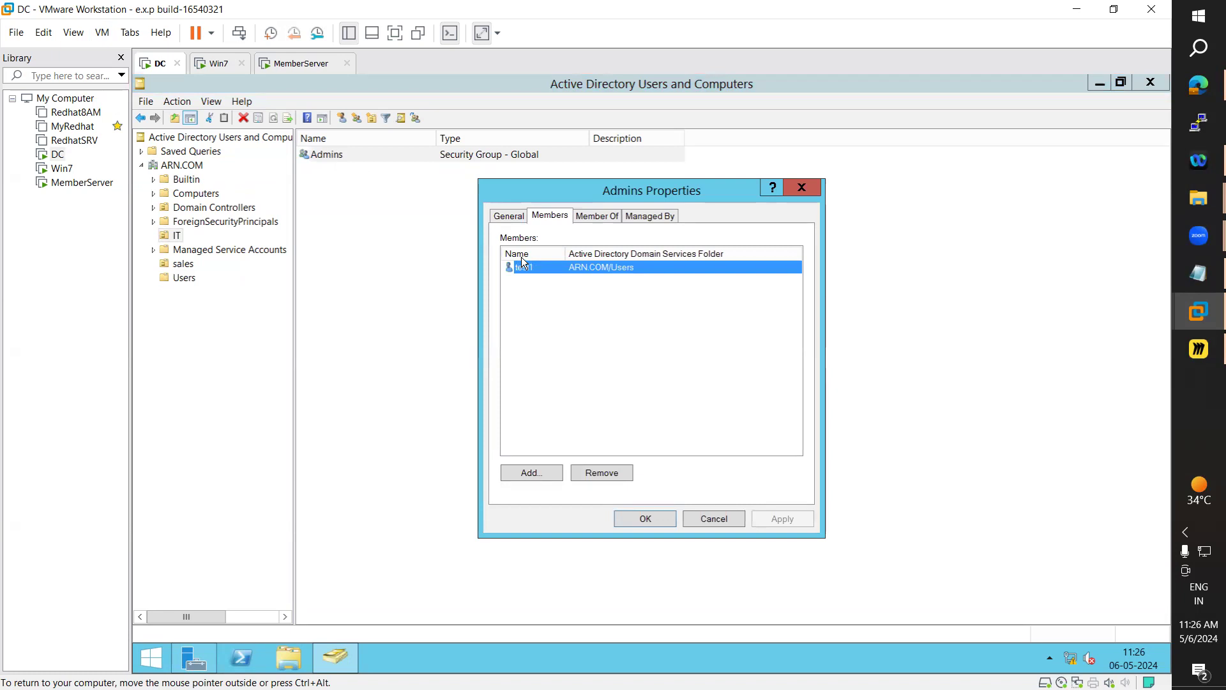
pyautogui.click(715, 521)
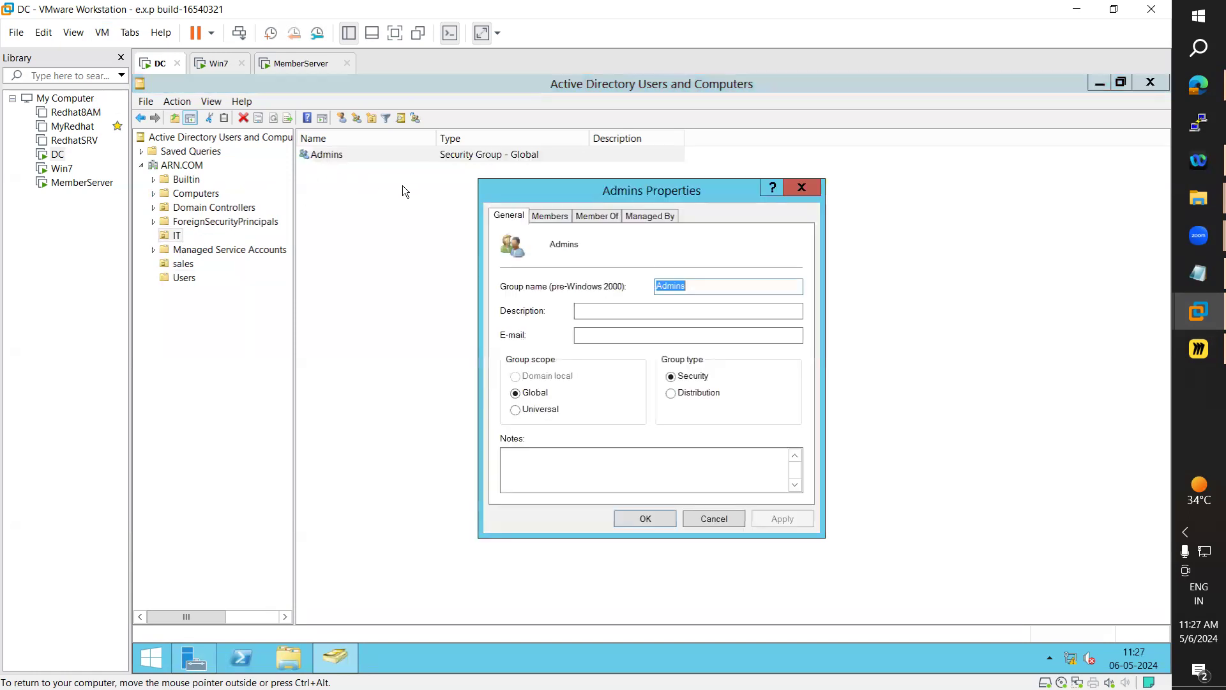
# Add a user from the sales OU to the Admins group's members, verifying the name
pyautogui.click(550, 217)
pyautogui.click(523, 475)
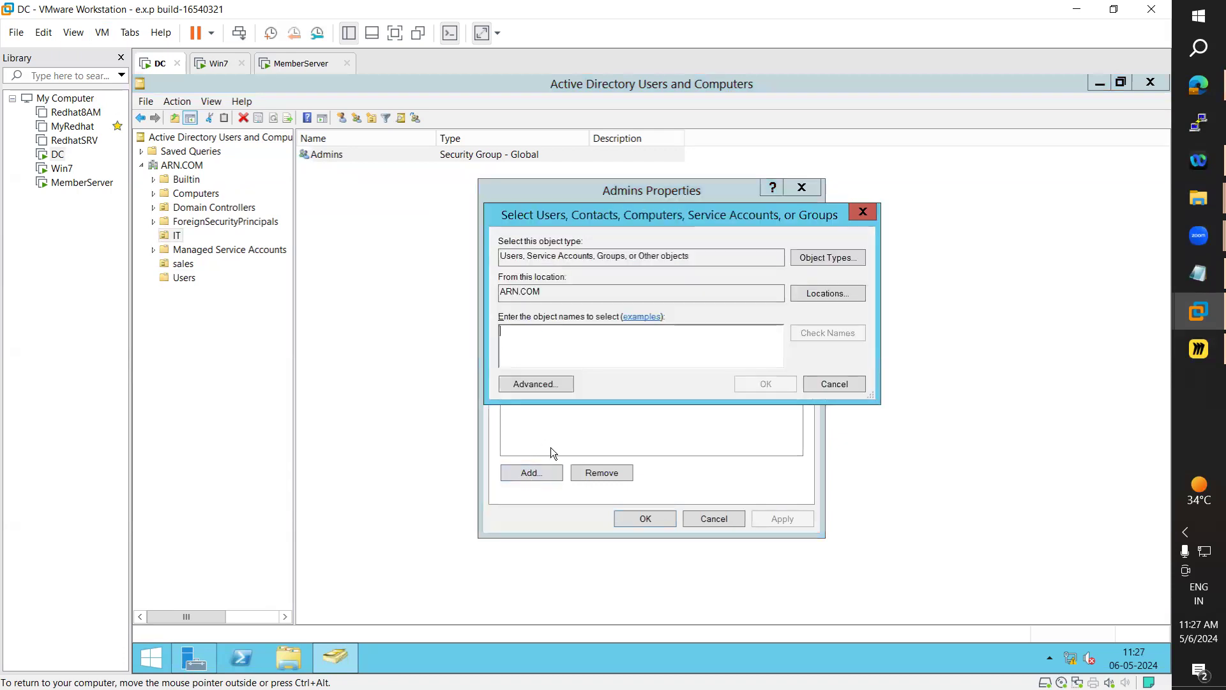
pyautogui.write('arn')
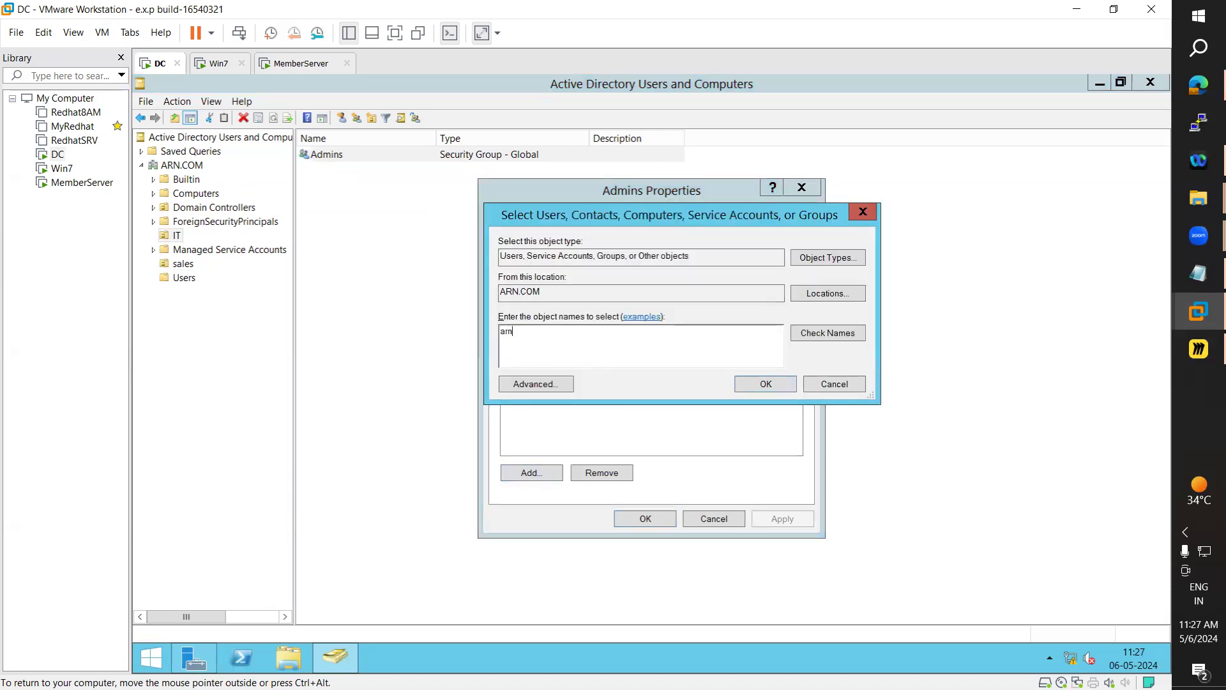
pyautogui.click(823, 339)
pyautogui.click(766, 383)
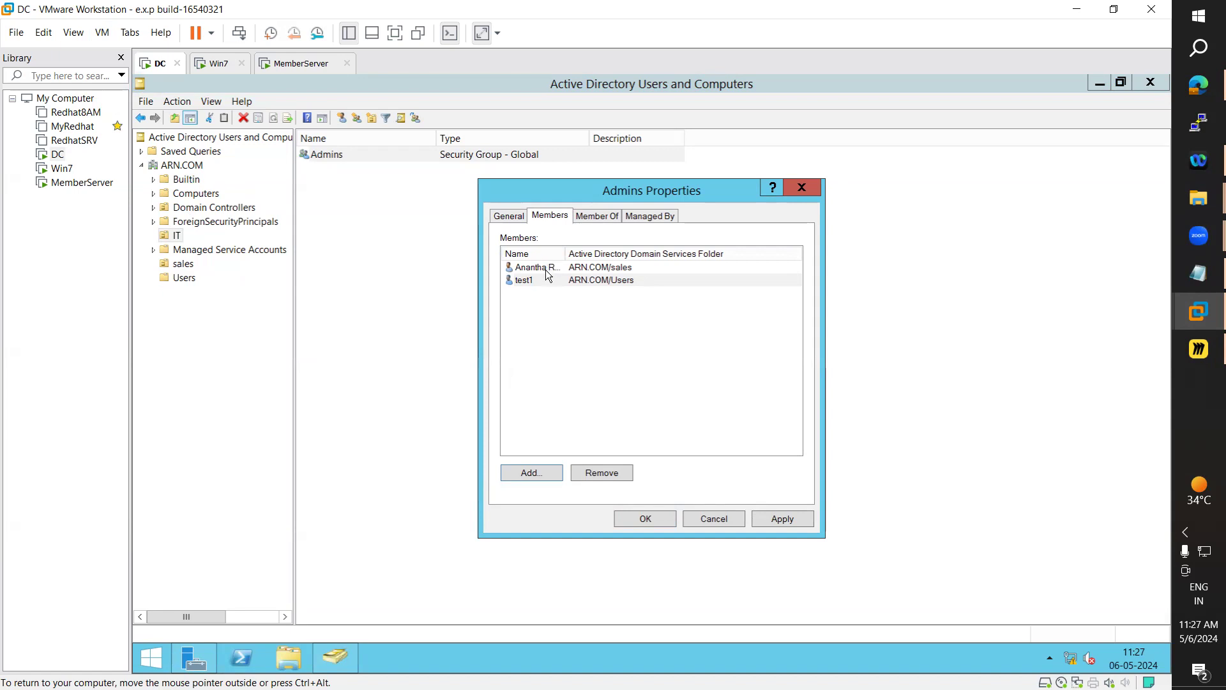
pyautogui.doubleClick(565, 258)
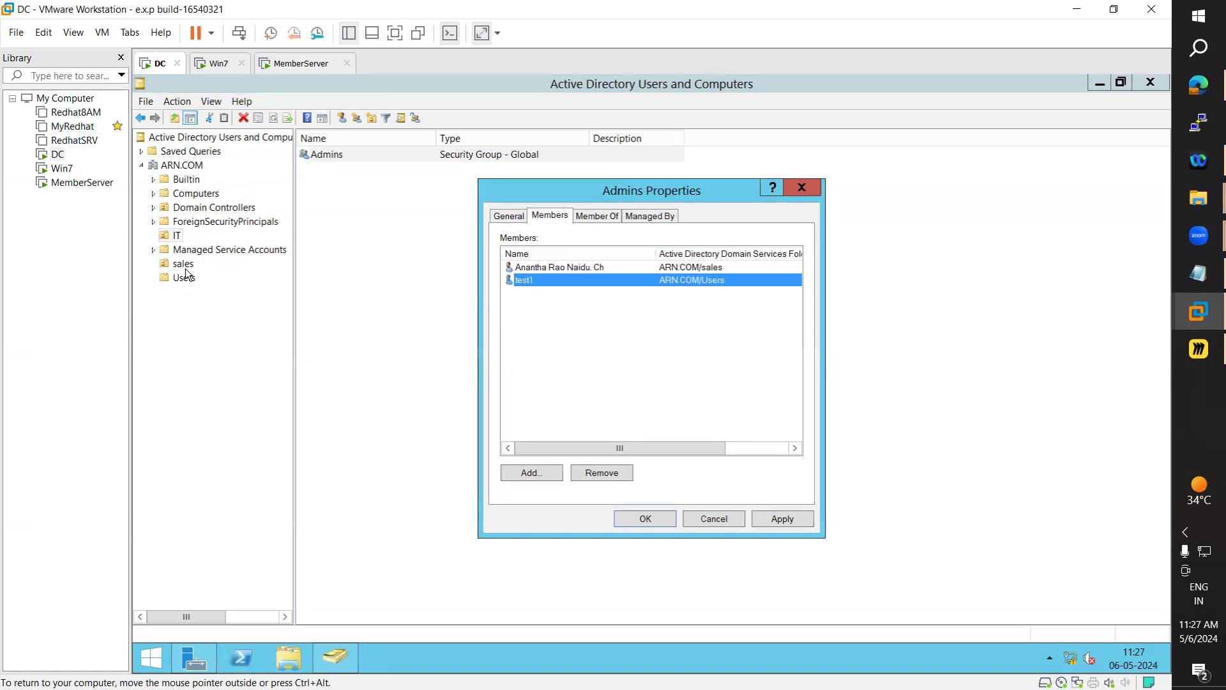
pyautogui.click(555, 268)
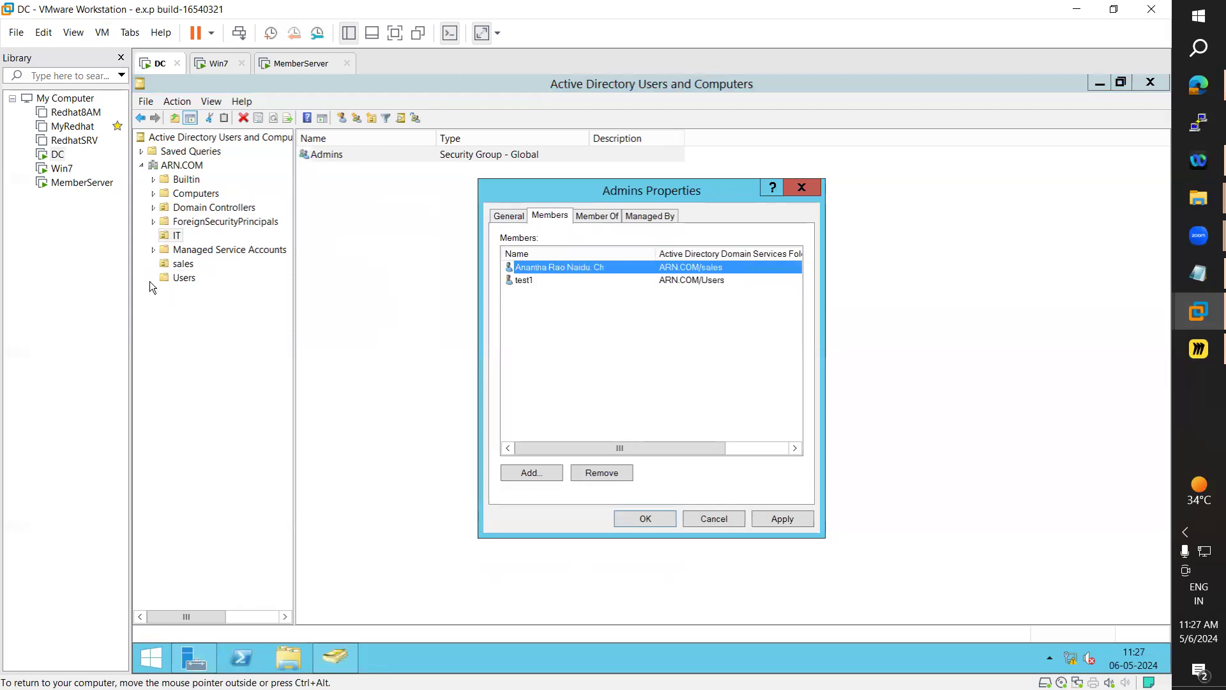
# Add a second user from Users to Admins, then apply and save the group
pyautogui.click(530, 472)
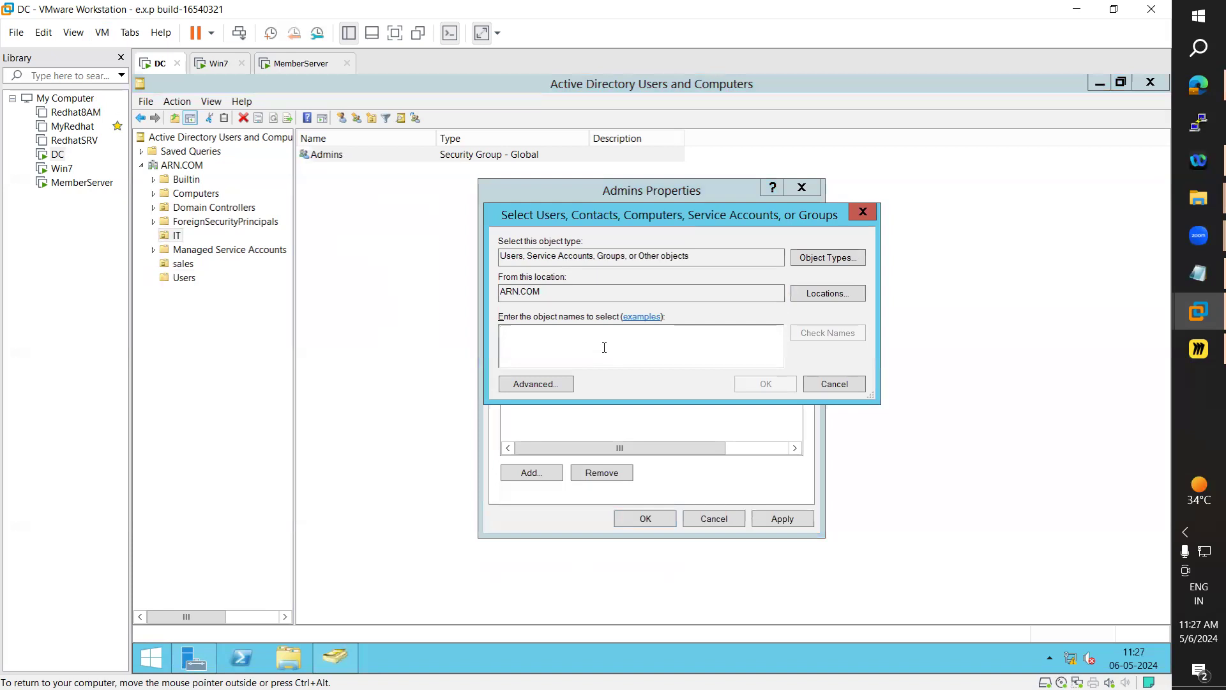
pyautogui.write('jai')
pyautogui.click(832, 338)
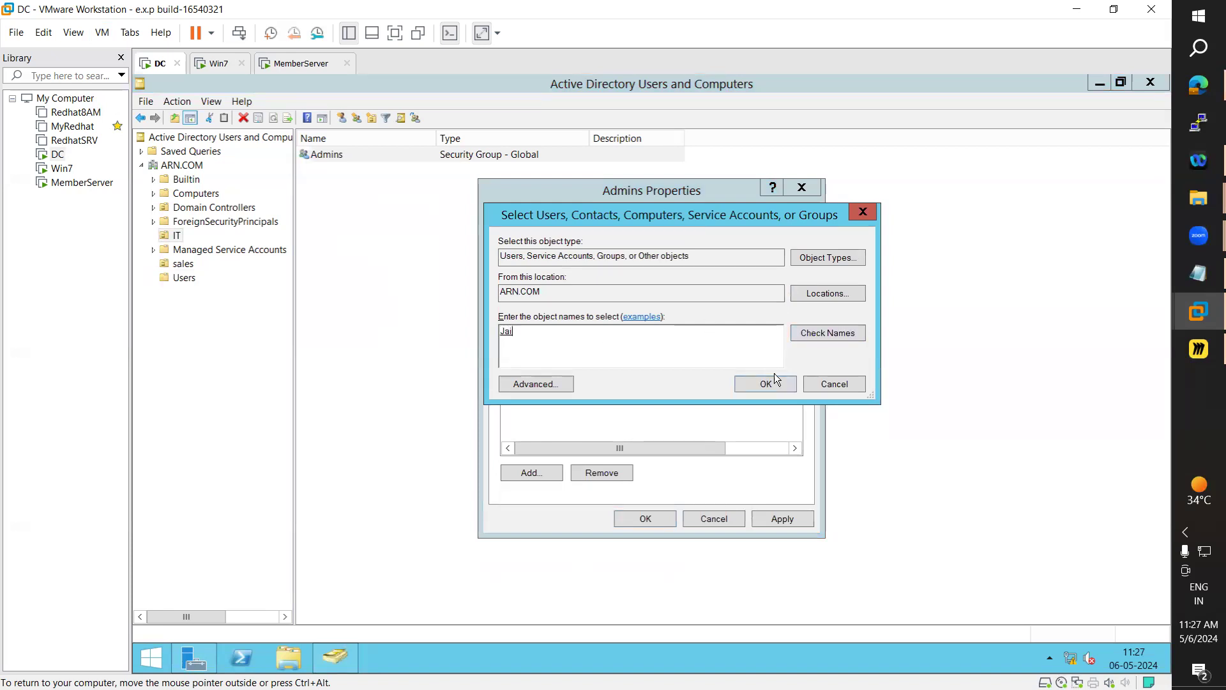
pyautogui.click(757, 387)
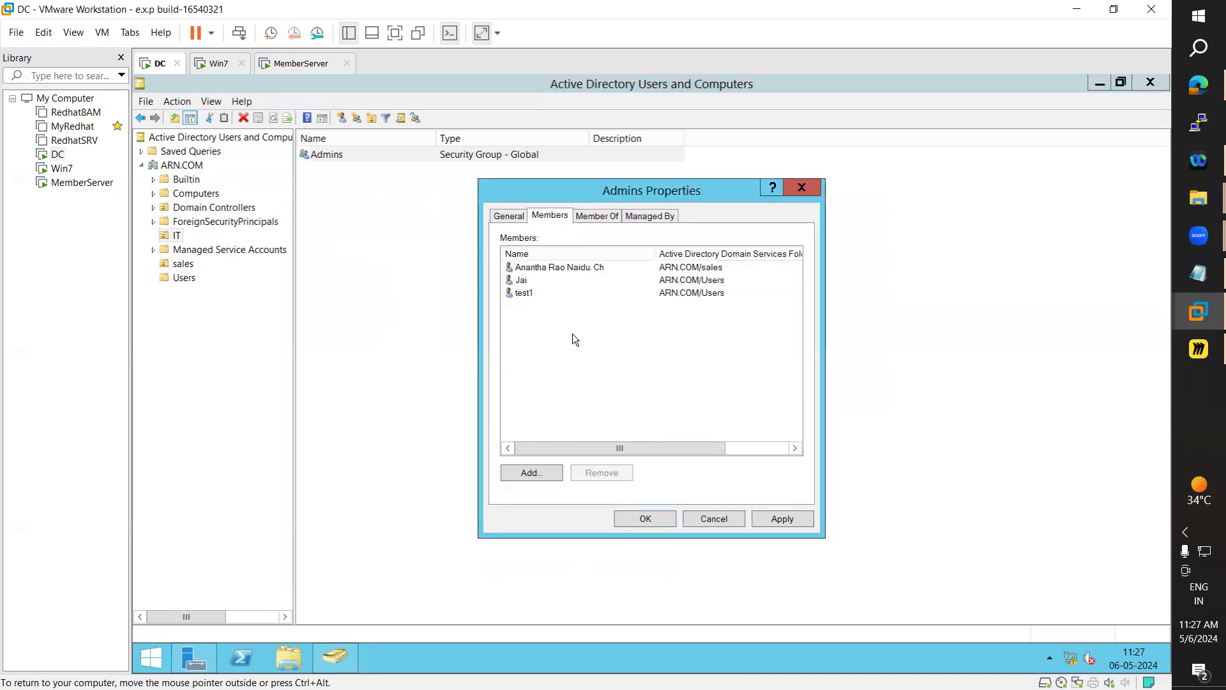
pyautogui.click(520, 271)
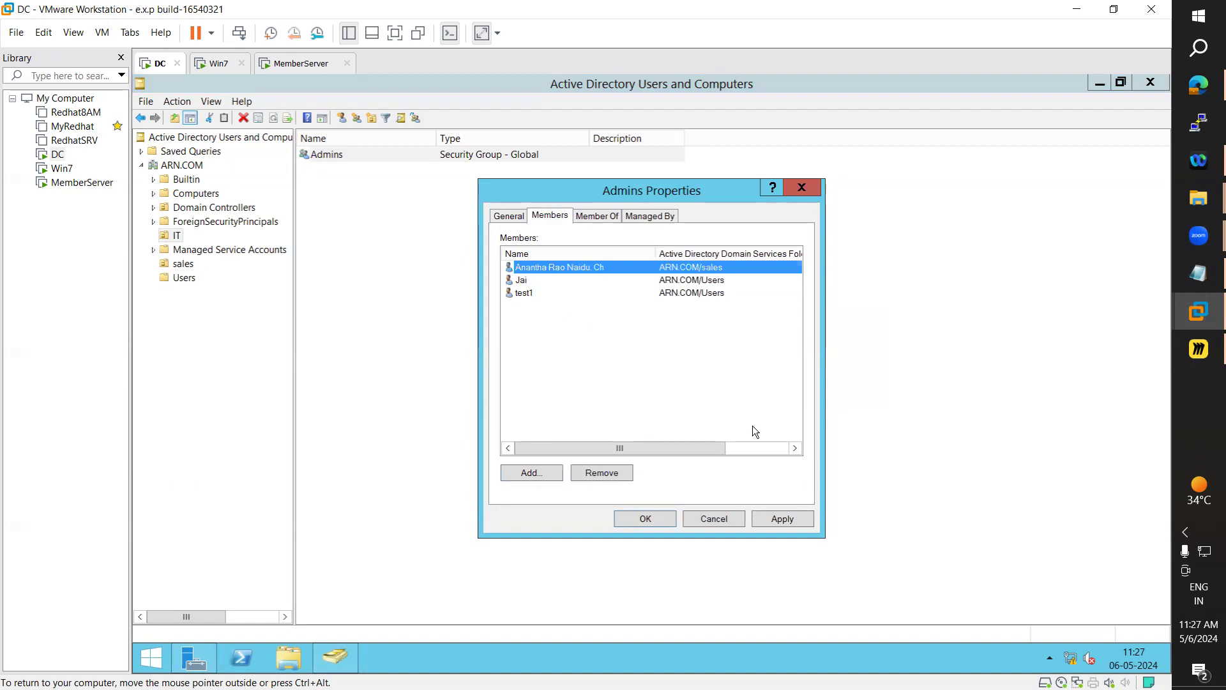
pyautogui.click(793, 516)
pyautogui.click(646, 518)
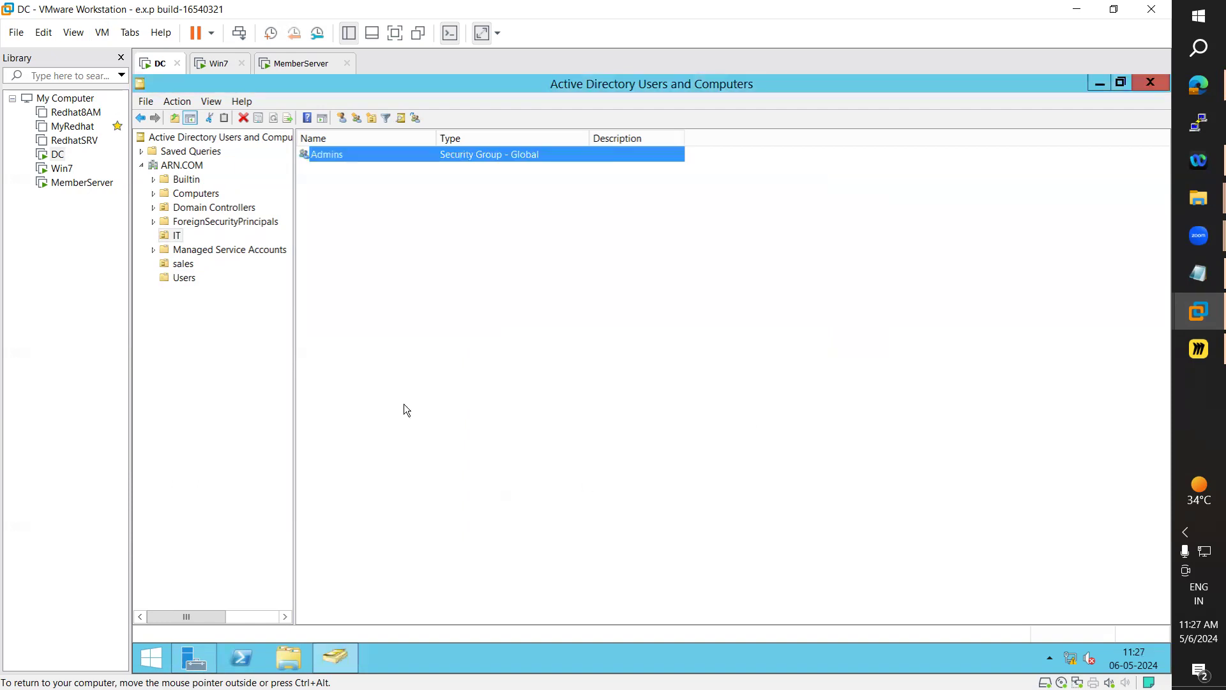
# Browse the Users container and sales OU to check the accounts, including test123 and test1
pyautogui.click(184, 278)
pyautogui.click(337, 254)
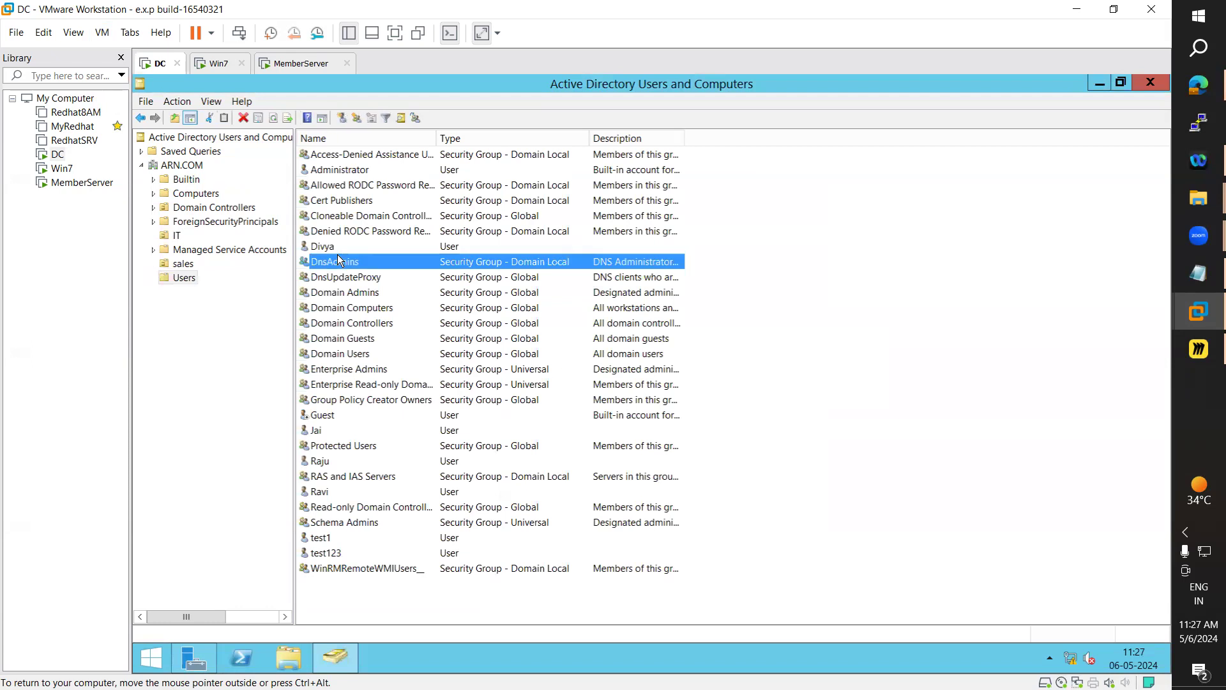
pyautogui.press('j')
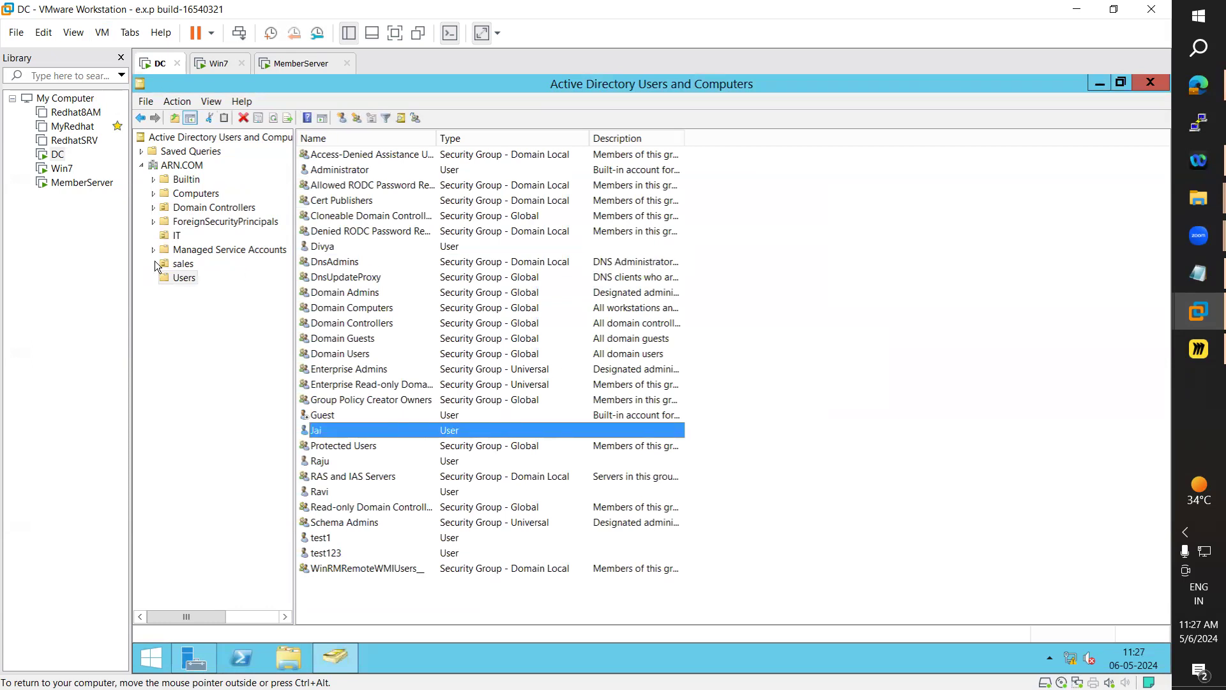
pyautogui.click(178, 264)
pyautogui.click(356, 141)
pyautogui.click(229, 238)
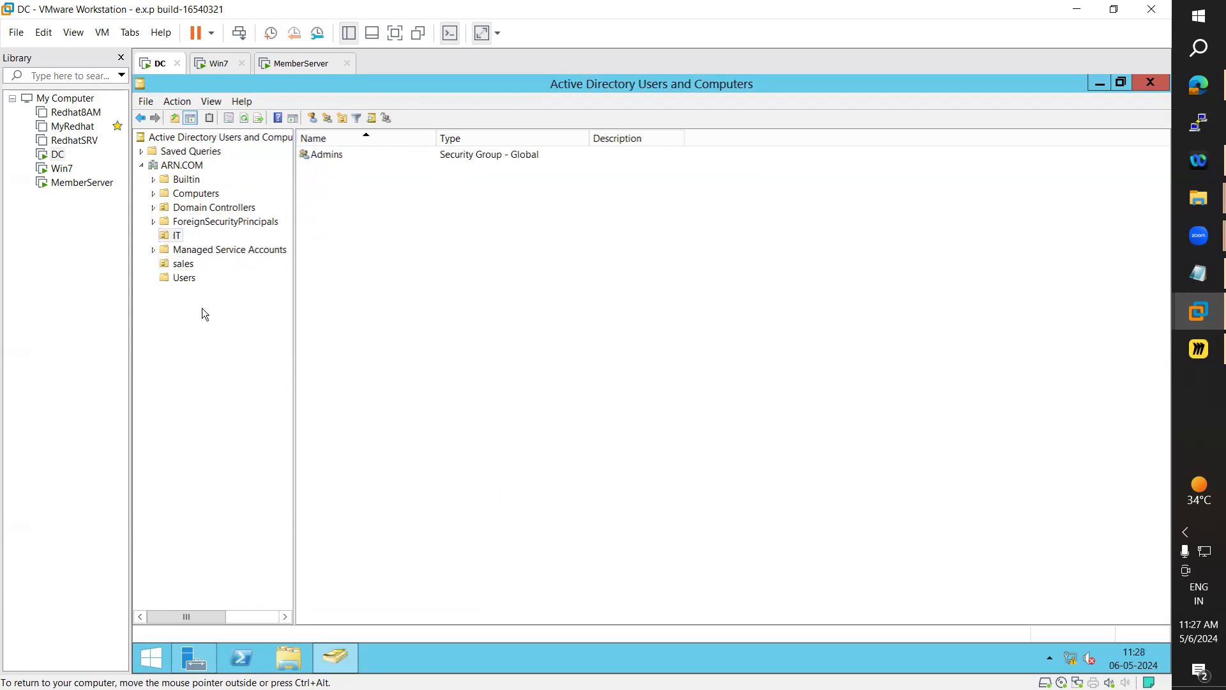
pyautogui.click(187, 281)
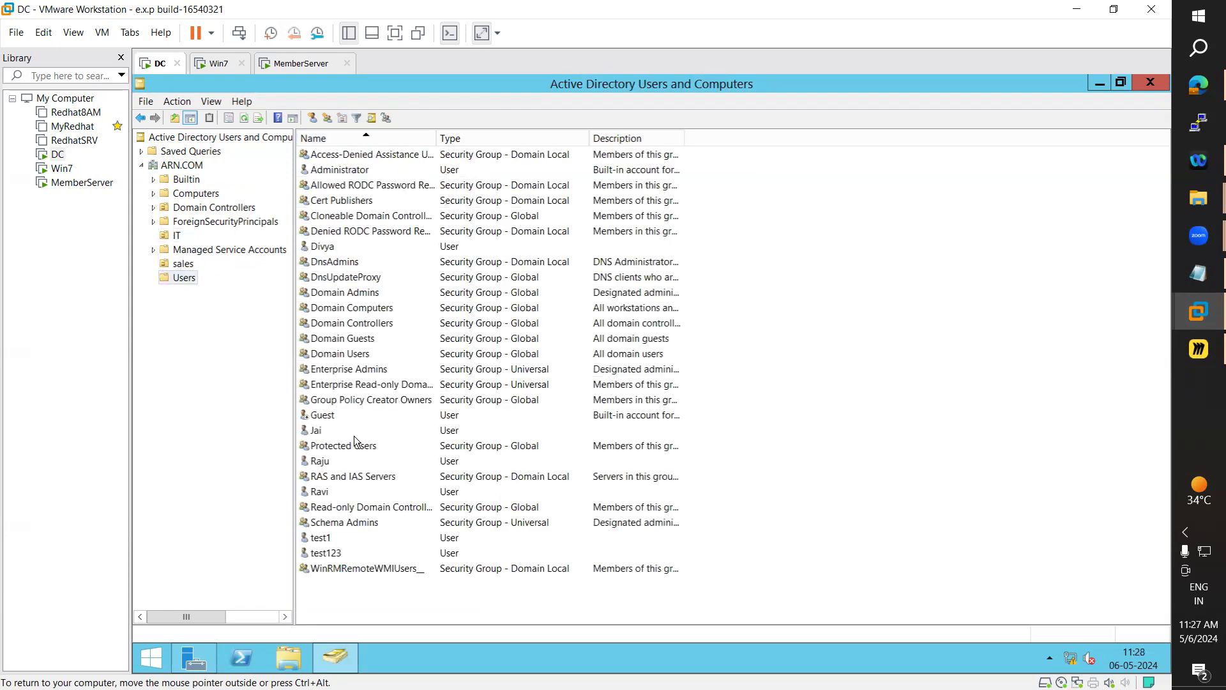
pyautogui.click(325, 551)
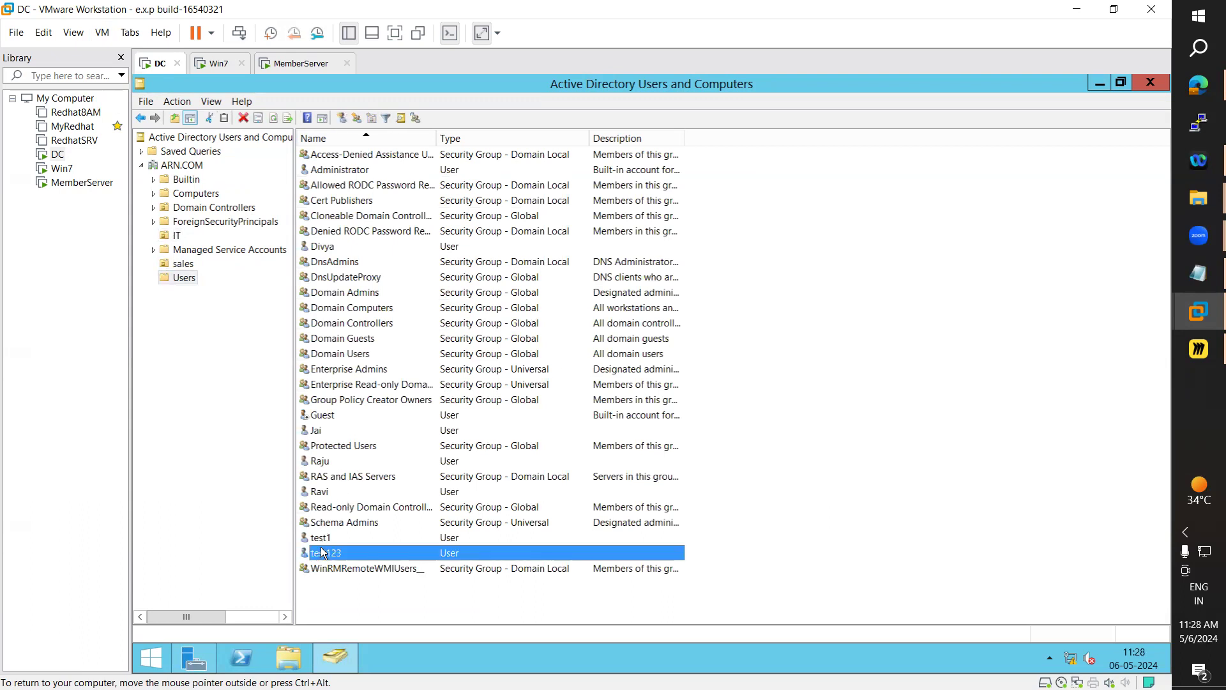
pyautogui.click(323, 540)
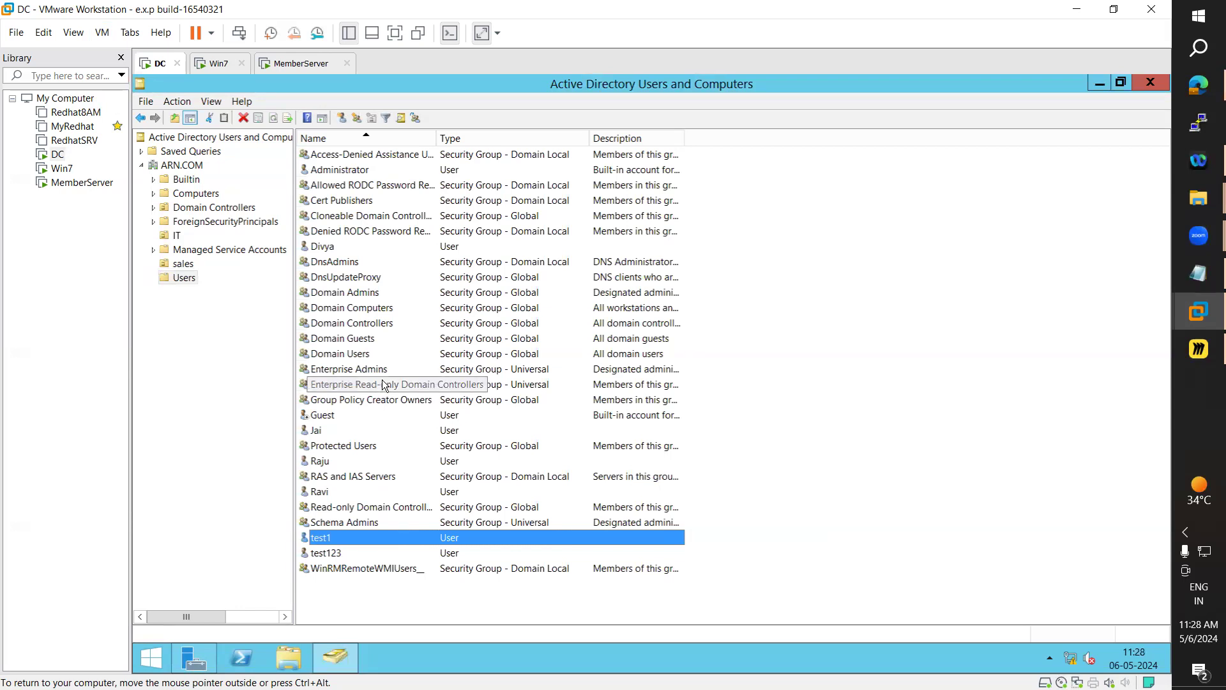
# Confirm the Admins group in the IT OU has three members, then close Active Directory Users and Computers
pyautogui.click(179, 235)
pyautogui.doubleClick(325, 153)
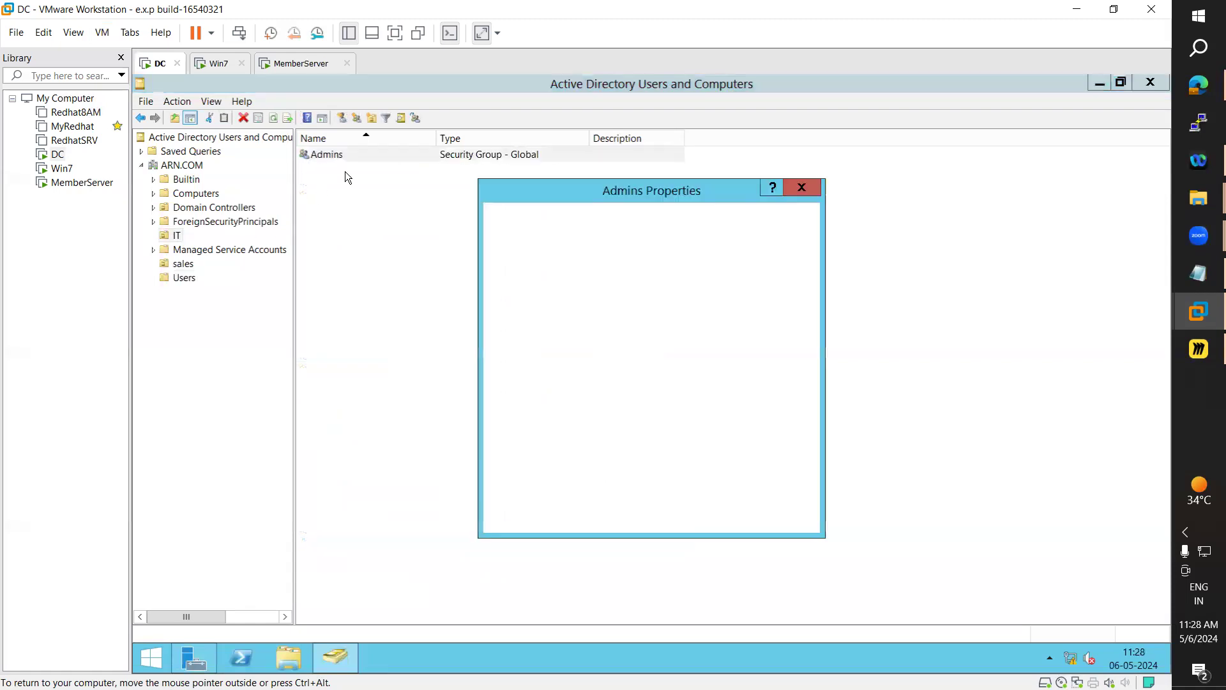
pyautogui.click(537, 213)
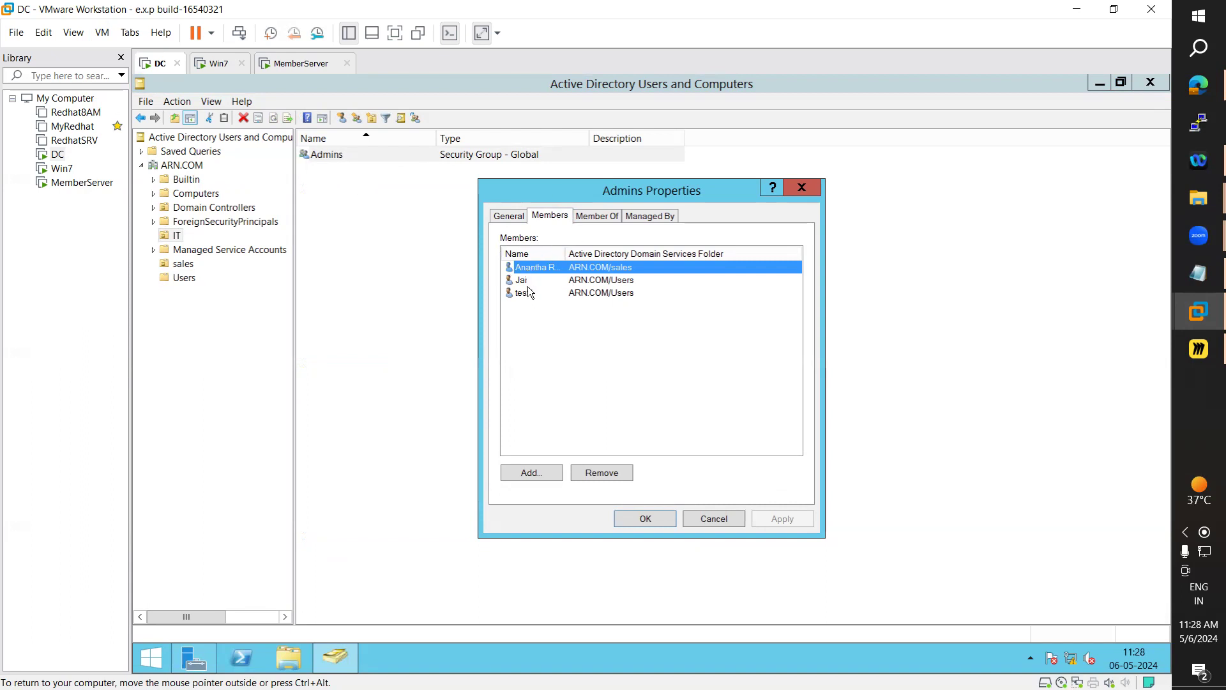
pyautogui.click(647, 518)
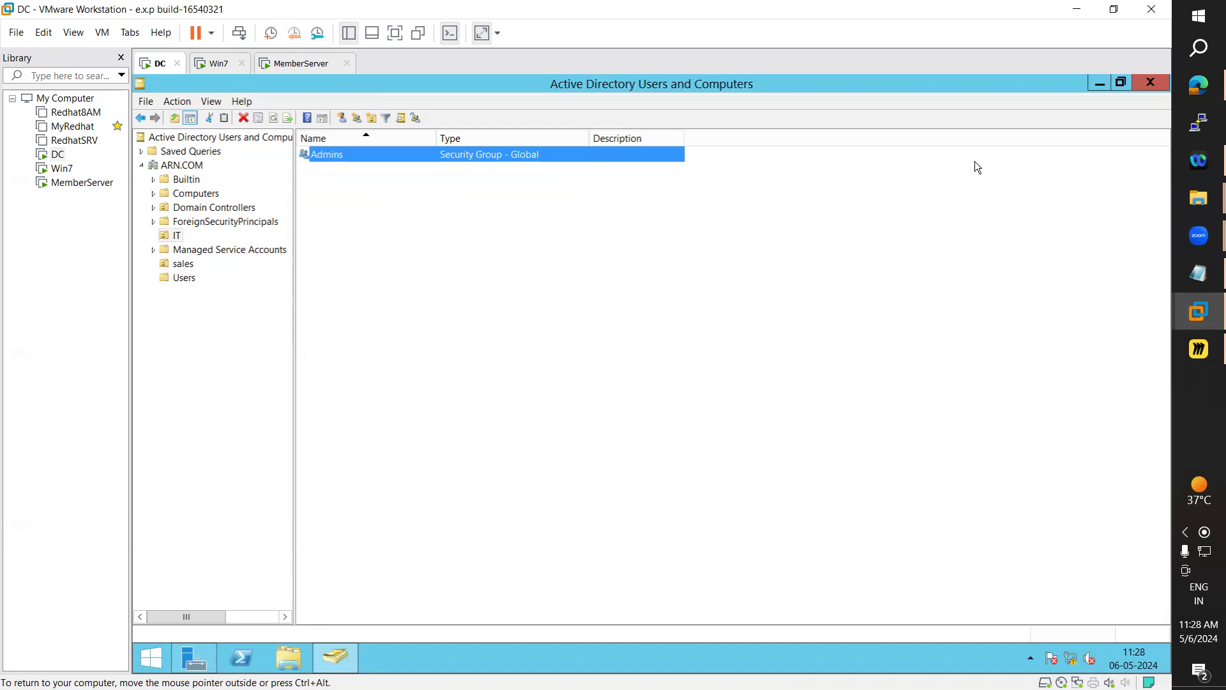
pyautogui.click(1153, 81)
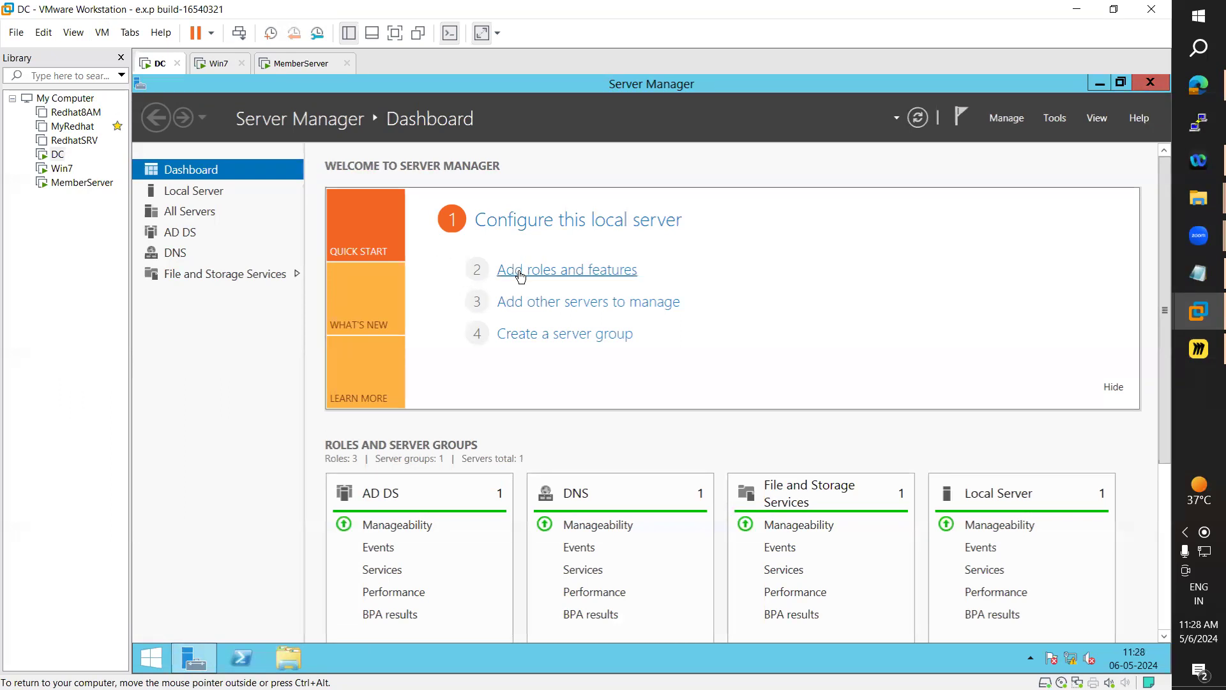
# Open the Add Roles and Features wizard from the dashboard, then close it without installing
pyautogui.click(629, 281)
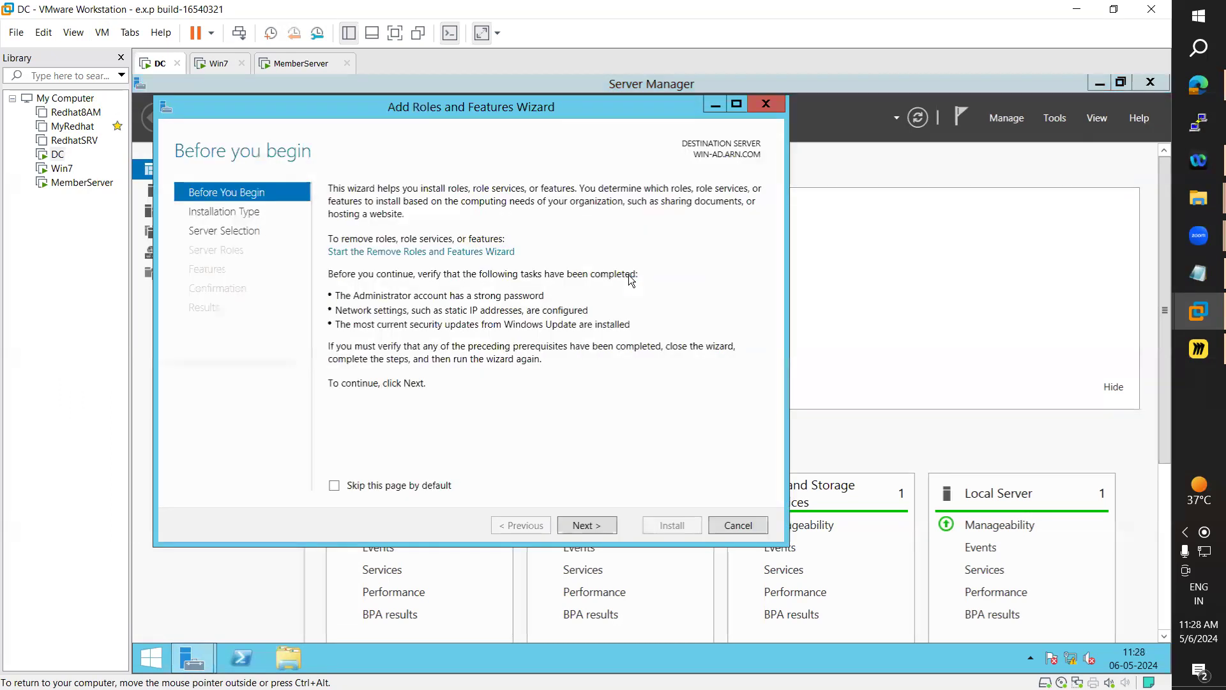
pyautogui.click(591, 522)
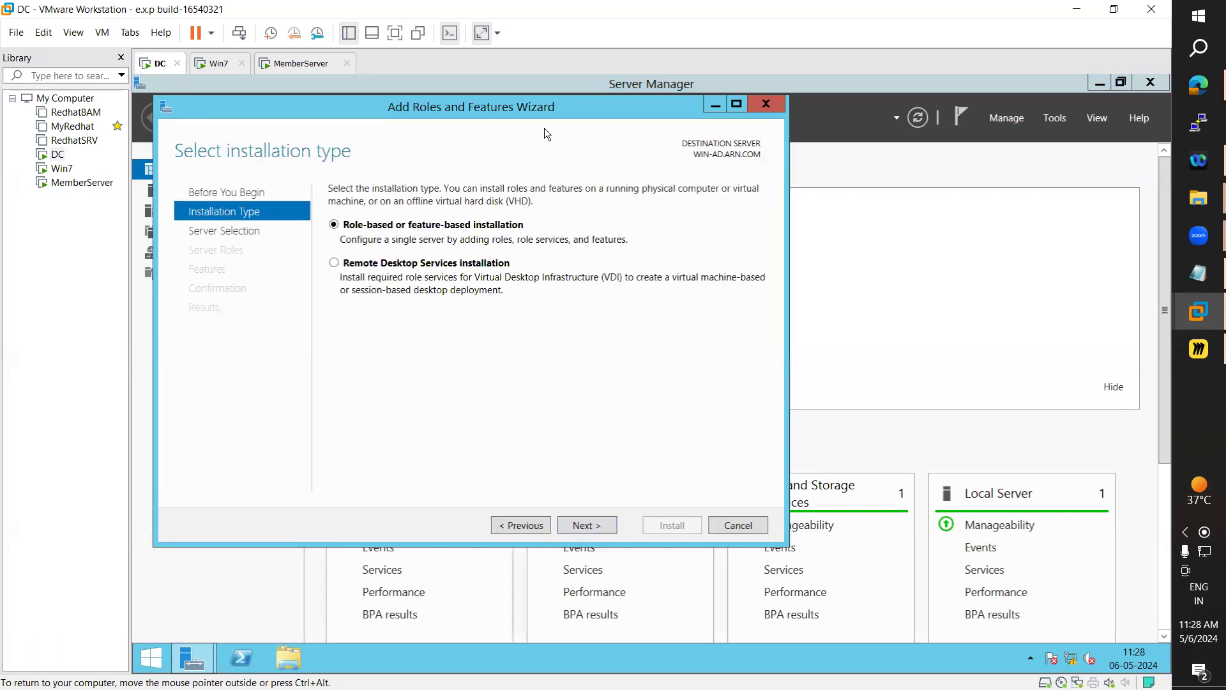
pyautogui.moveTo(478, 107); pyautogui.dragTo(573, 320)
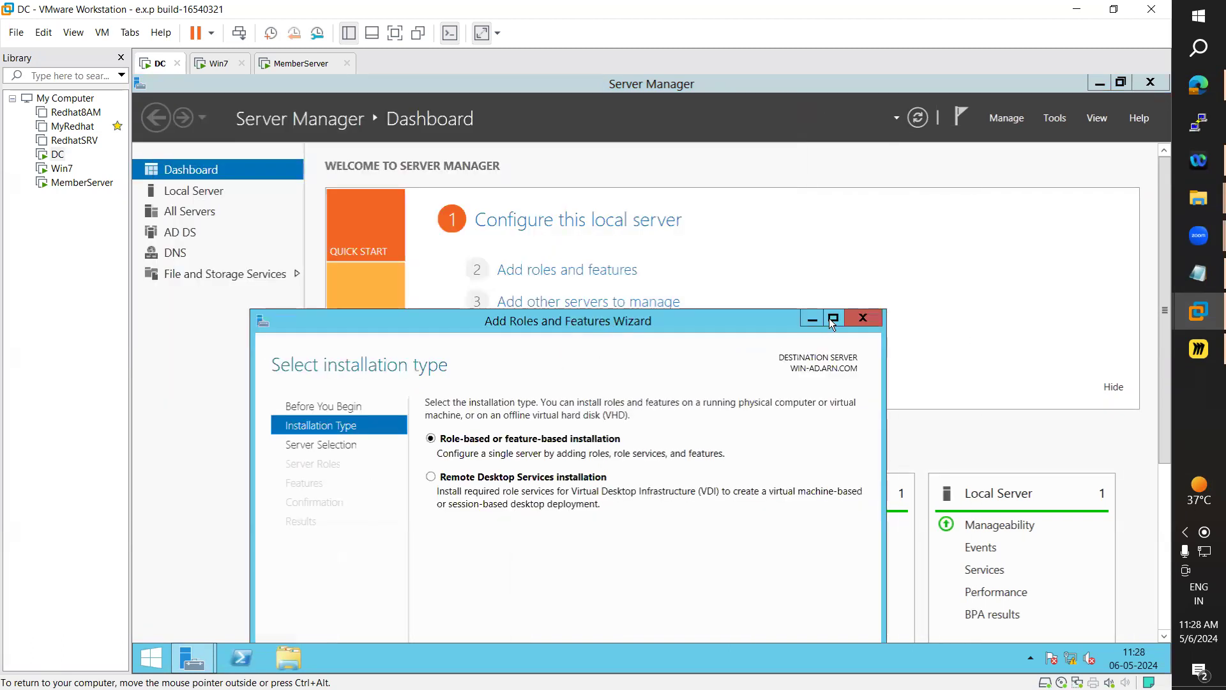
pyautogui.click(864, 318)
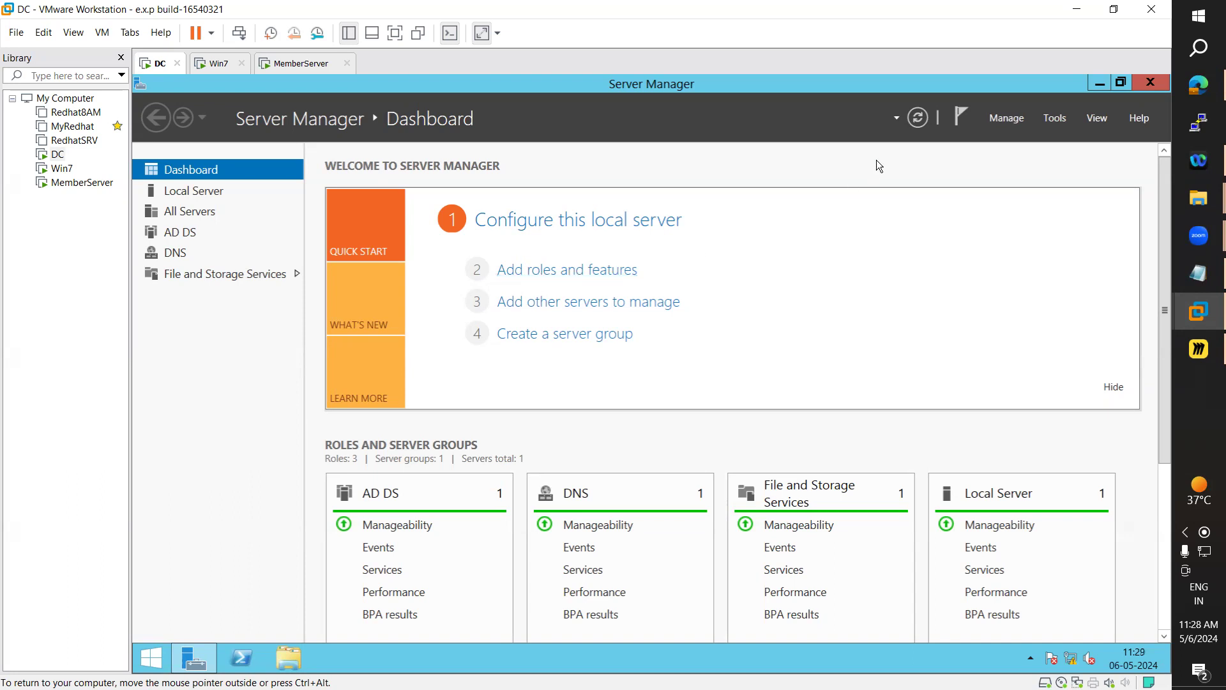
# Relaunch Add Roles and Features from Server Manager's Manage menu
pyautogui.click(1053, 123)
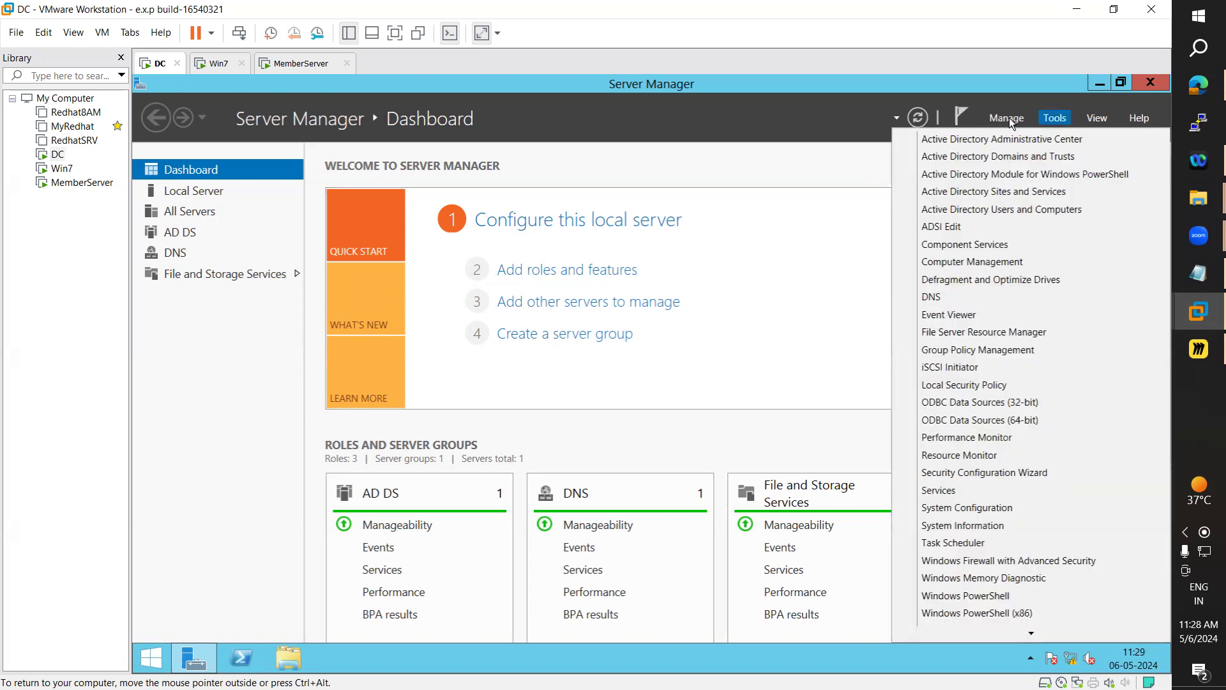
pyautogui.click(1008, 119)
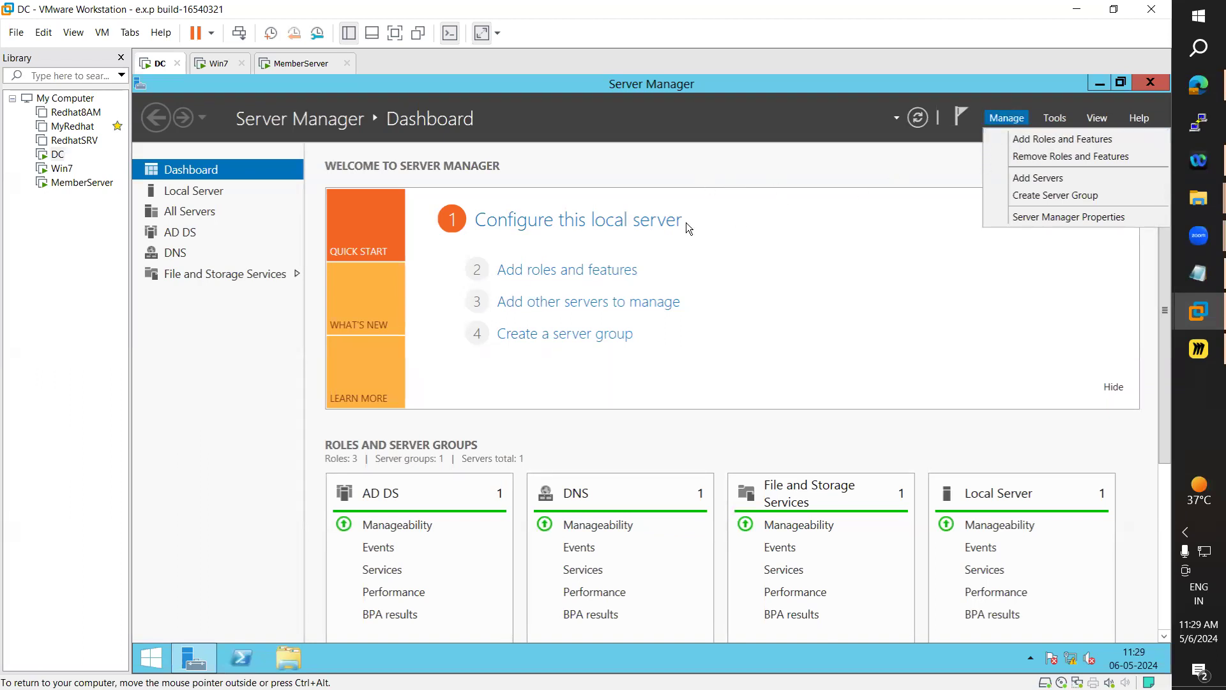
pyautogui.click(1078, 139)
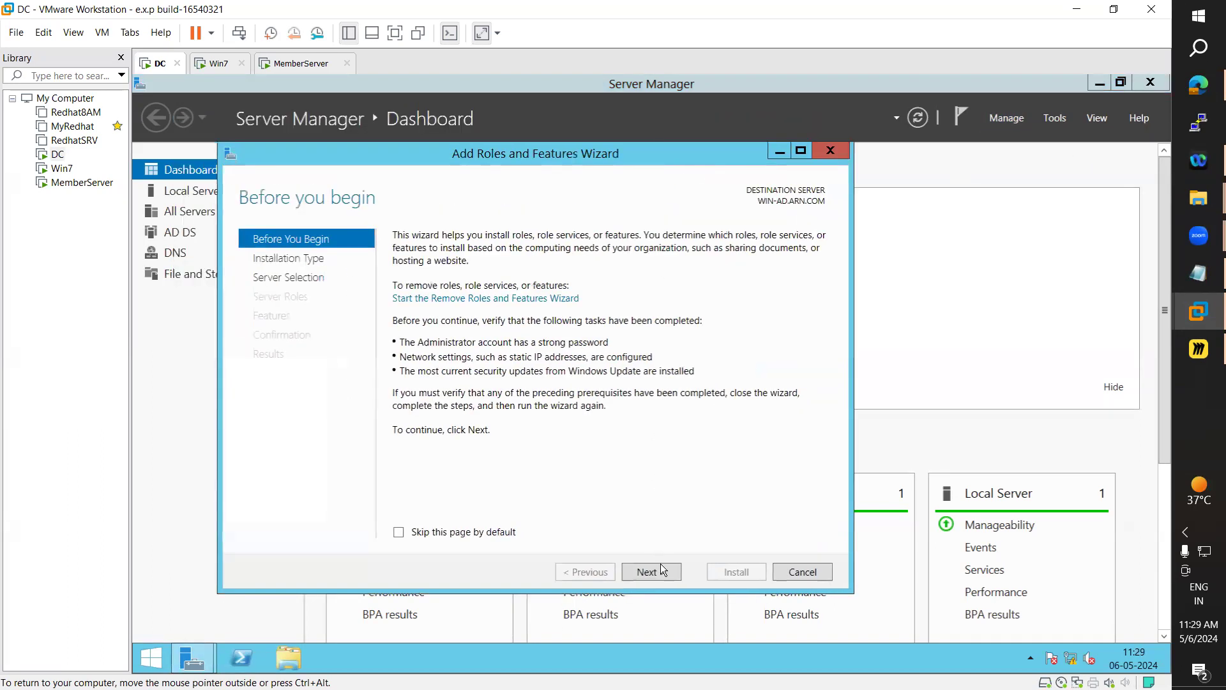
# Choose role-based installation on this server and expand File and Storage Services > File and iSCSI Services
pyautogui.click(661, 569)
pyautogui.click(652, 573)
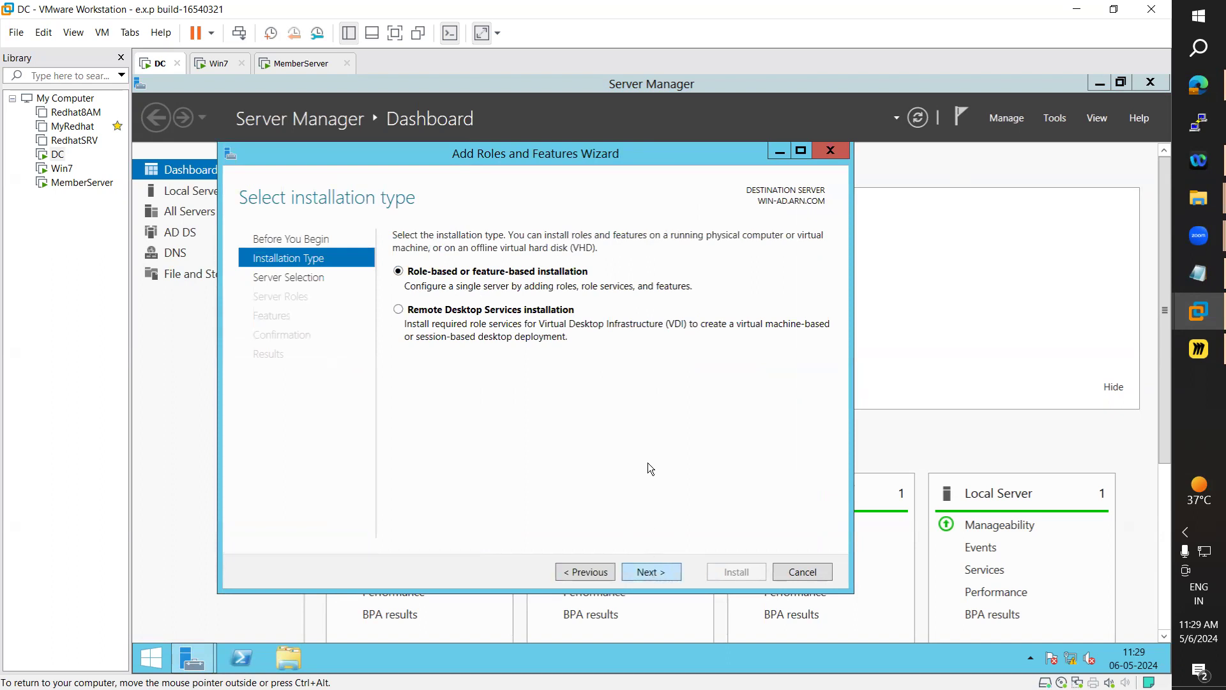
pyautogui.click(667, 575)
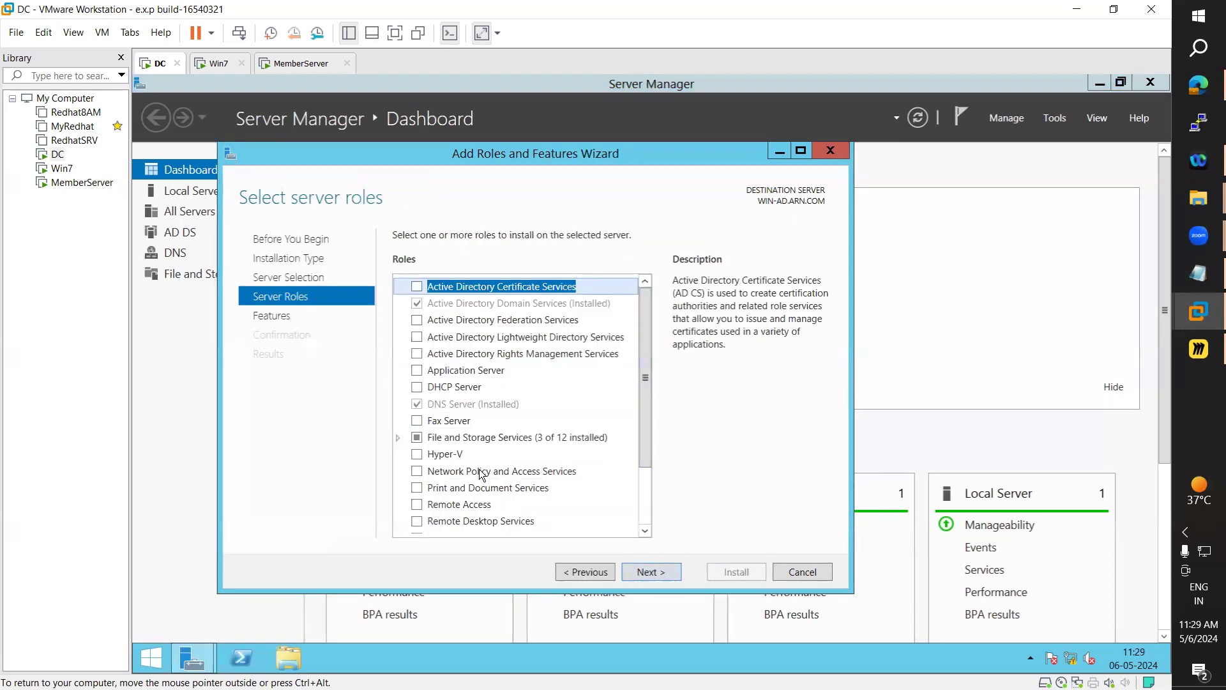
pyautogui.scroll(-2, 482, 474)
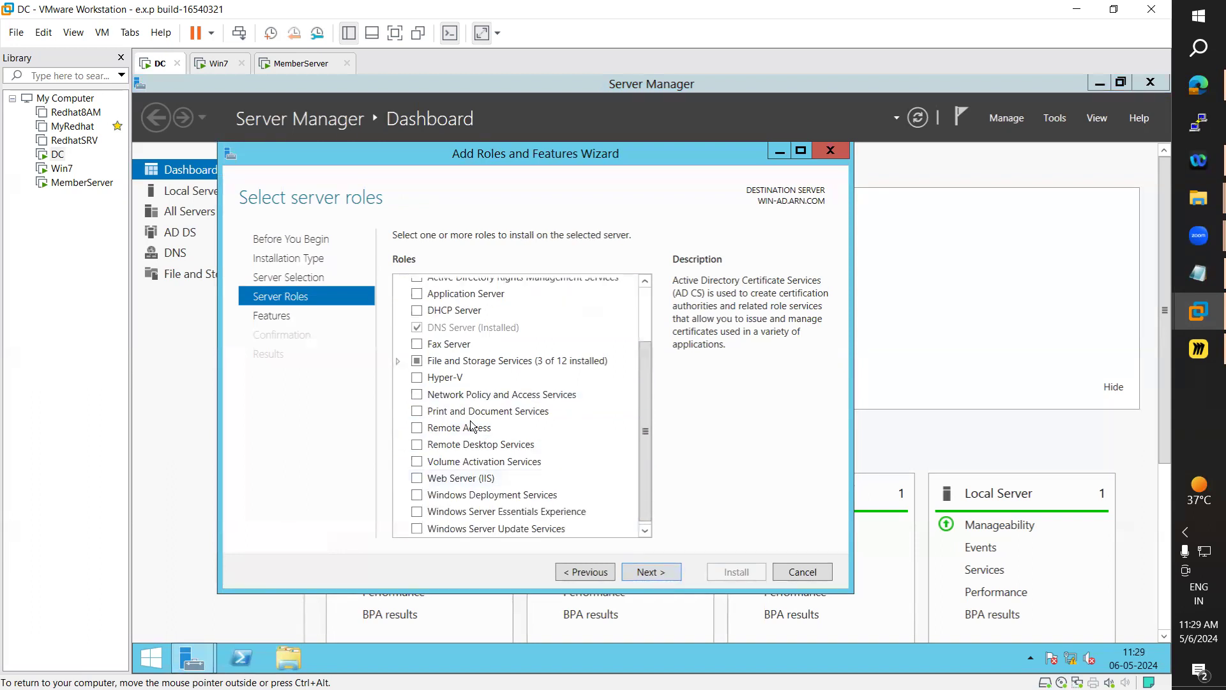
pyautogui.click(397, 360)
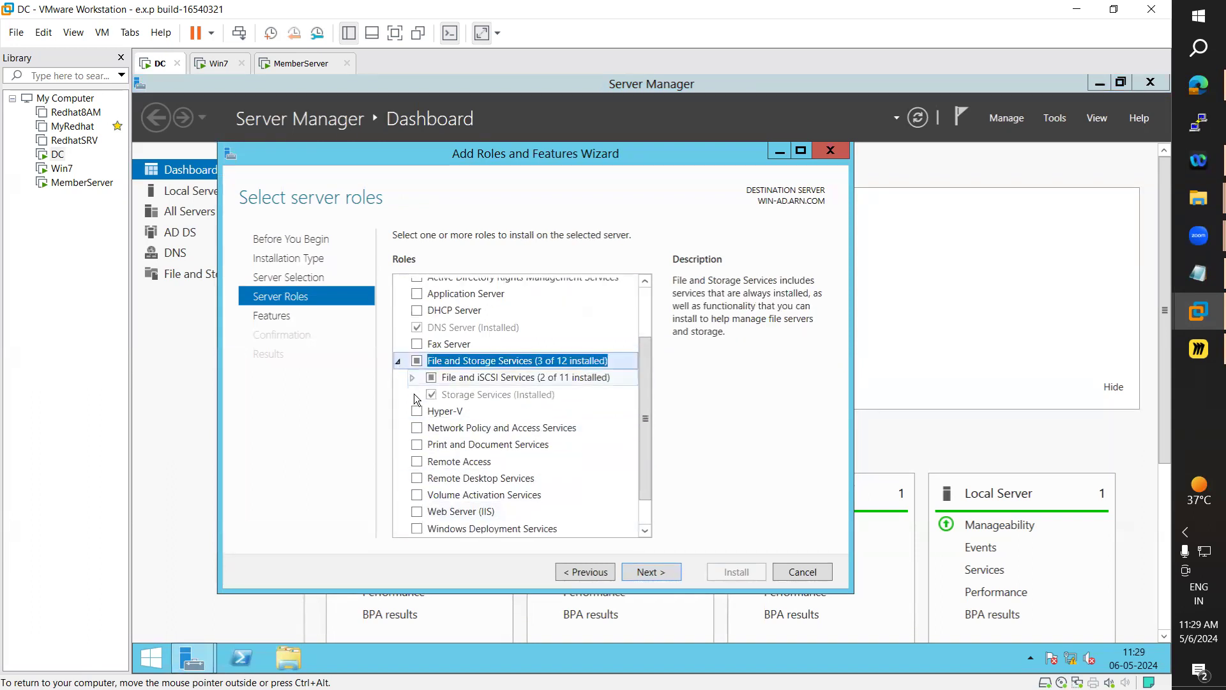
pyautogui.click(414, 372)
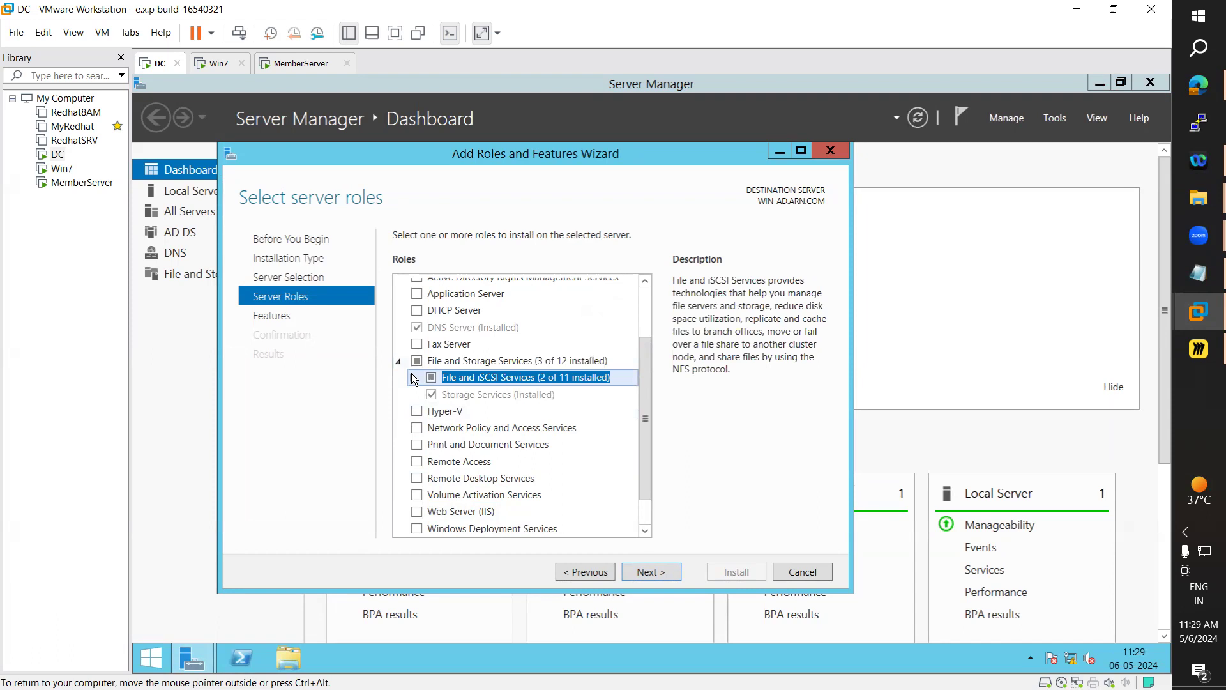
pyautogui.click(412, 376)
pyautogui.scroll(-1, 458, 456)
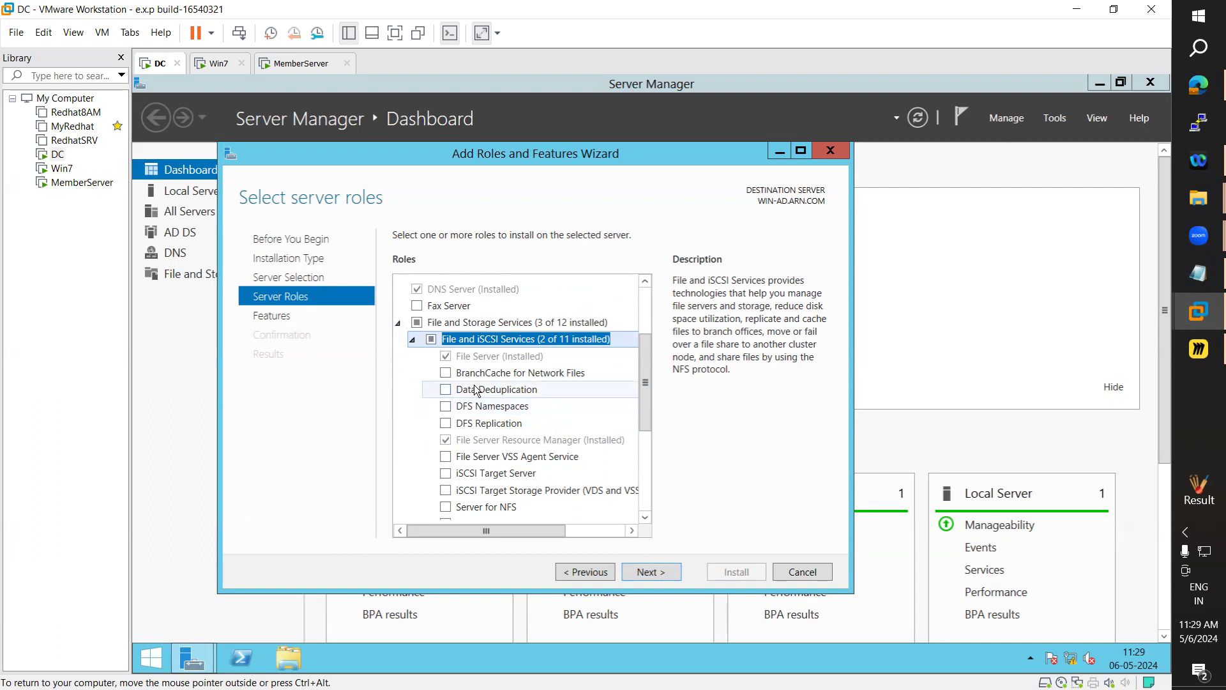
# Select DFS Namespaces with its required features, plus DFS Replication
pyautogui.click(445, 406)
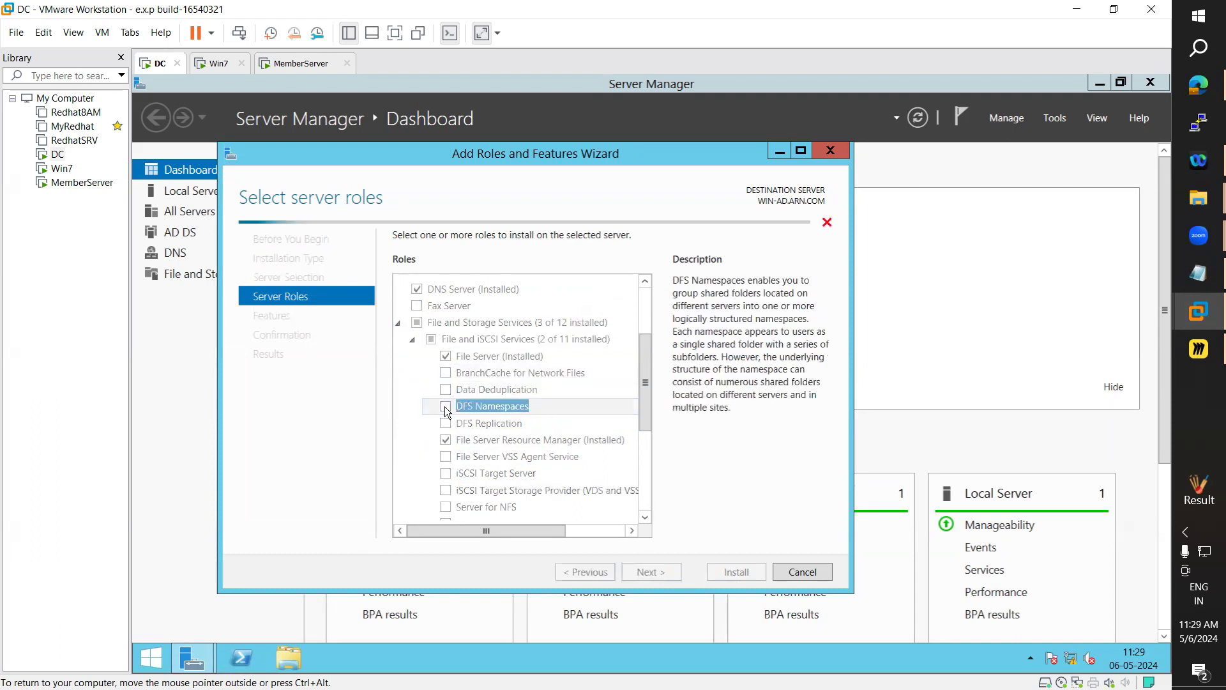
pyautogui.click(577, 498)
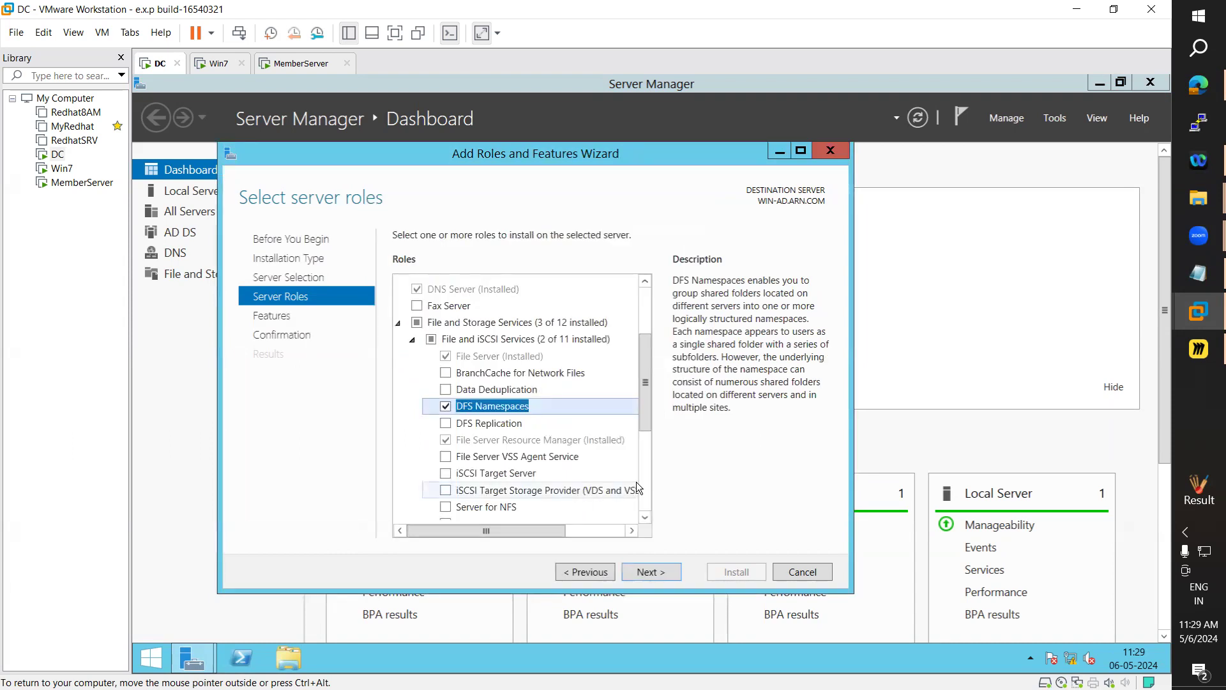
pyautogui.click(661, 572)
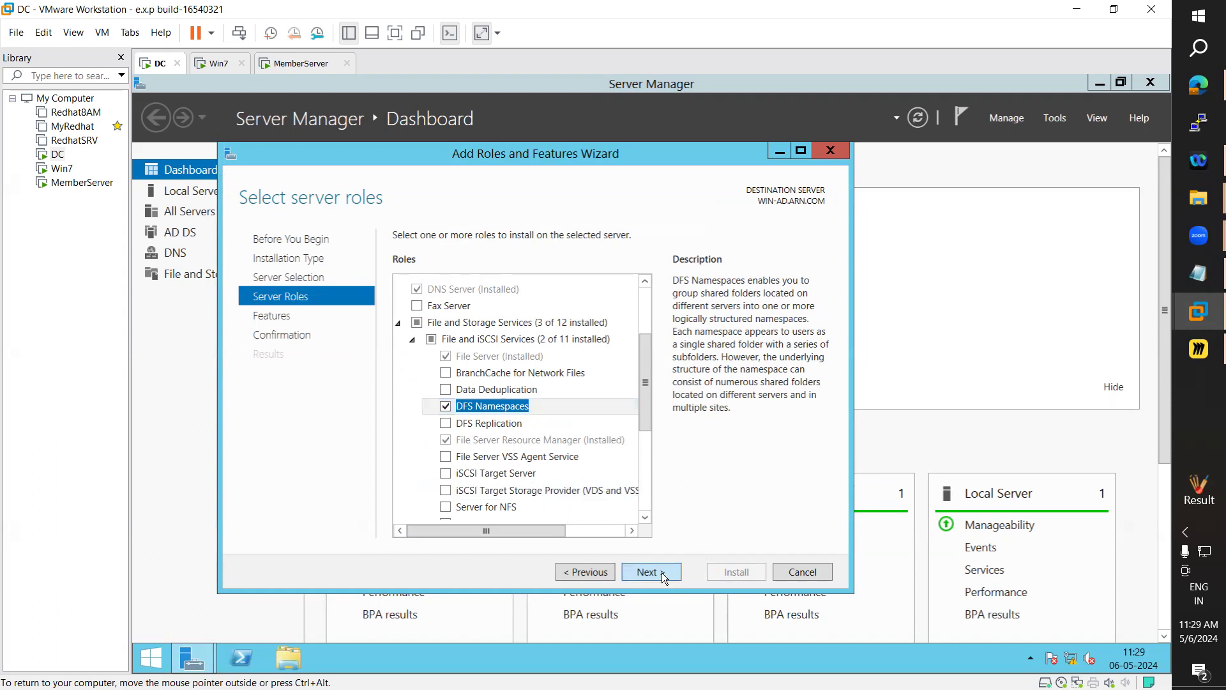
pyautogui.click(586, 572)
pyautogui.click(445, 423)
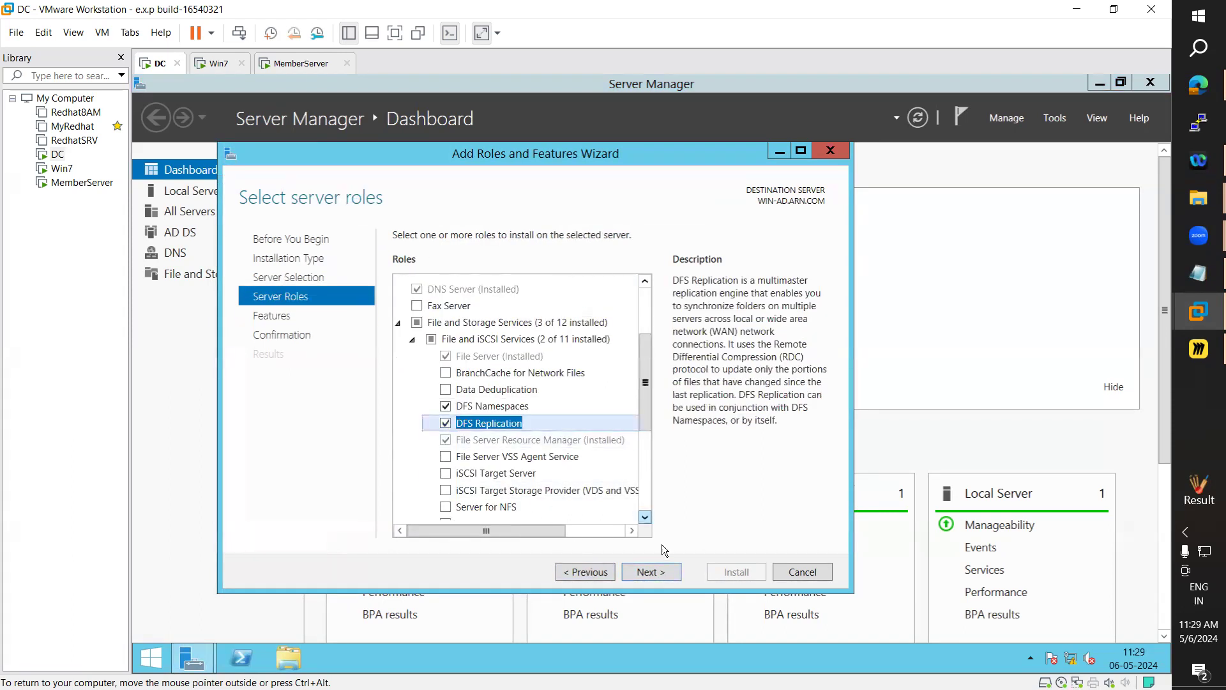
pyautogui.click(668, 572)
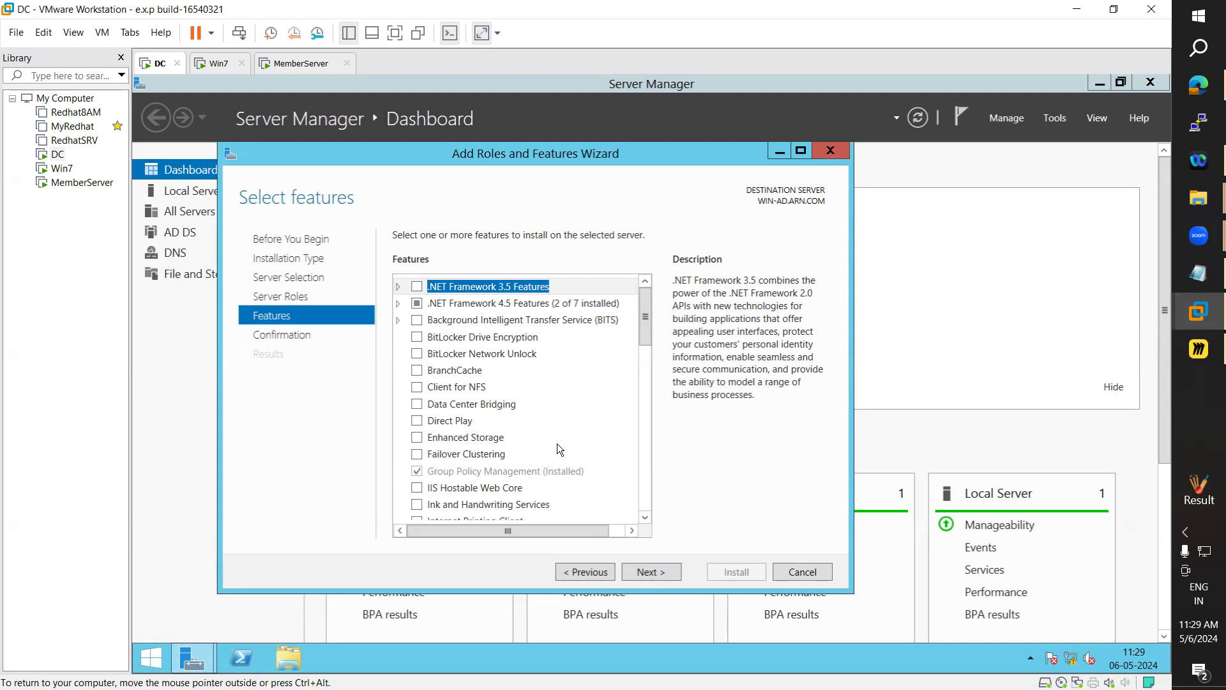
# Allow automatic restart if required and start installing the DFS roles
pyautogui.click(679, 572)
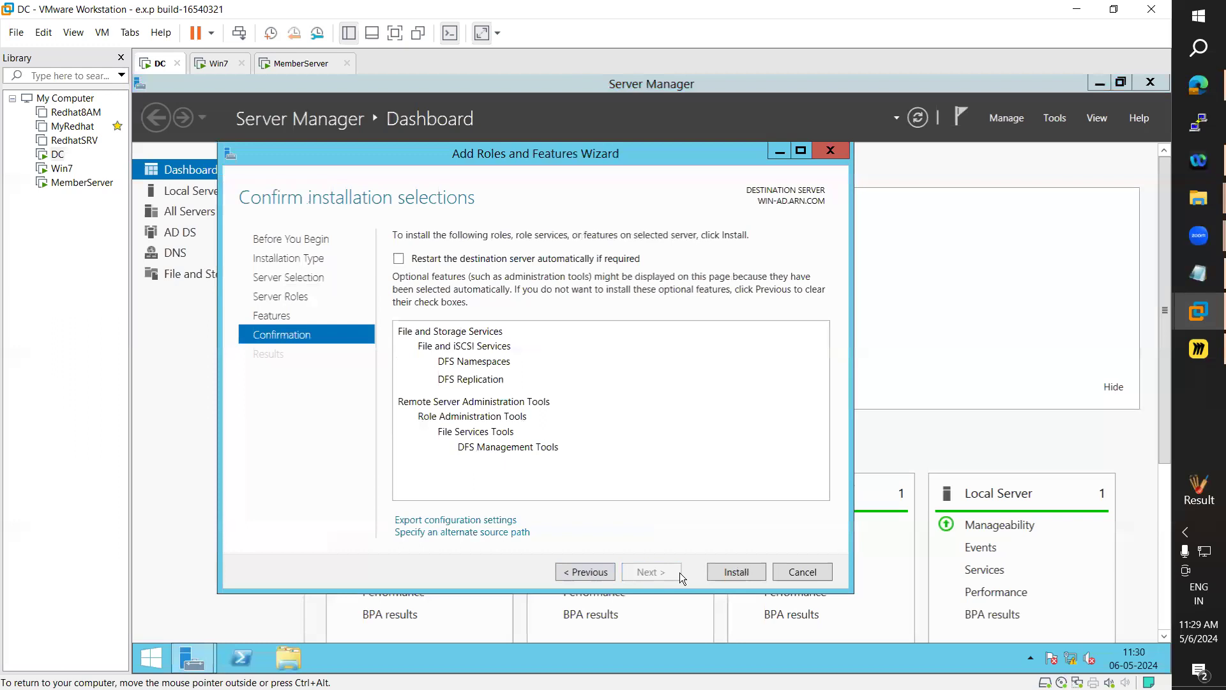
pyautogui.click(473, 258)
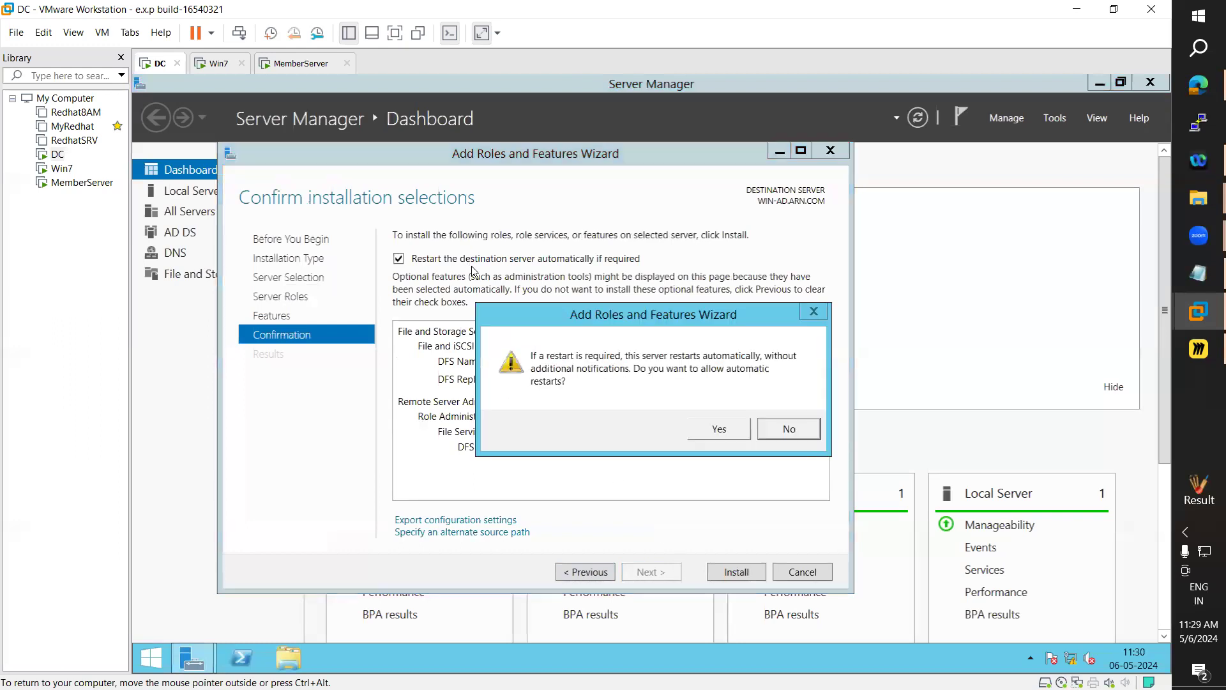
pyautogui.click(732, 427)
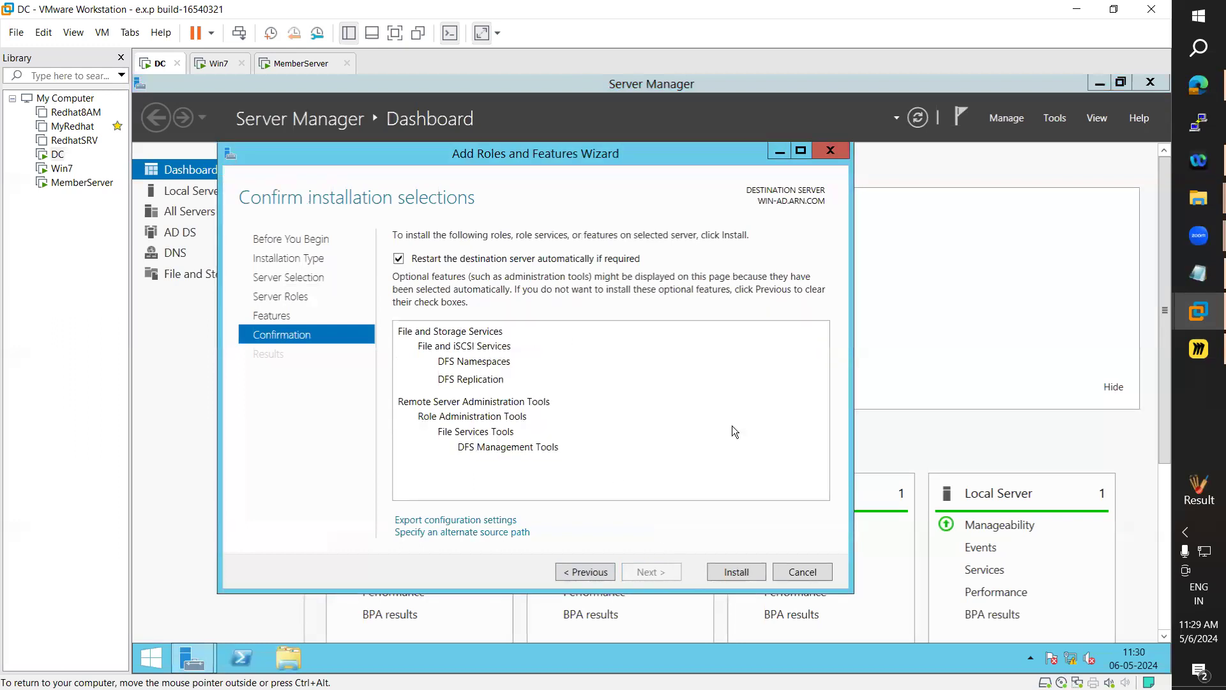
pyautogui.click(743, 571)
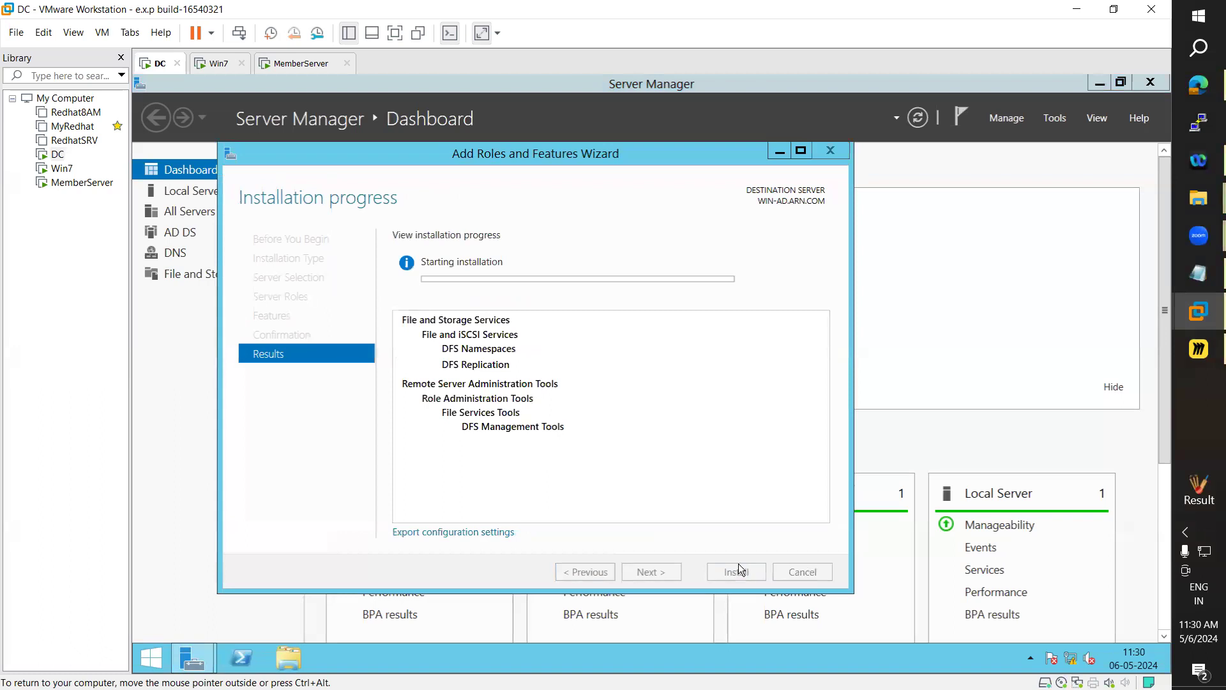
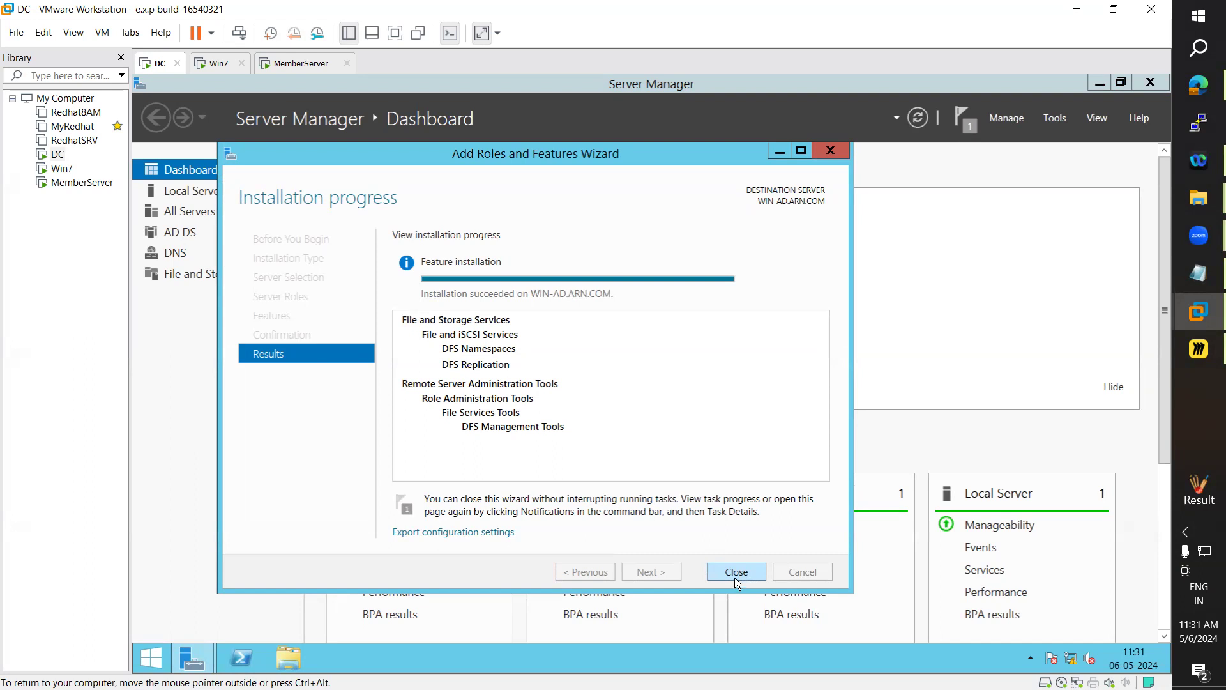
# Close the Add Roles and Features Wizard now that the DFS installation has succeeded
pyautogui.click(735, 570)
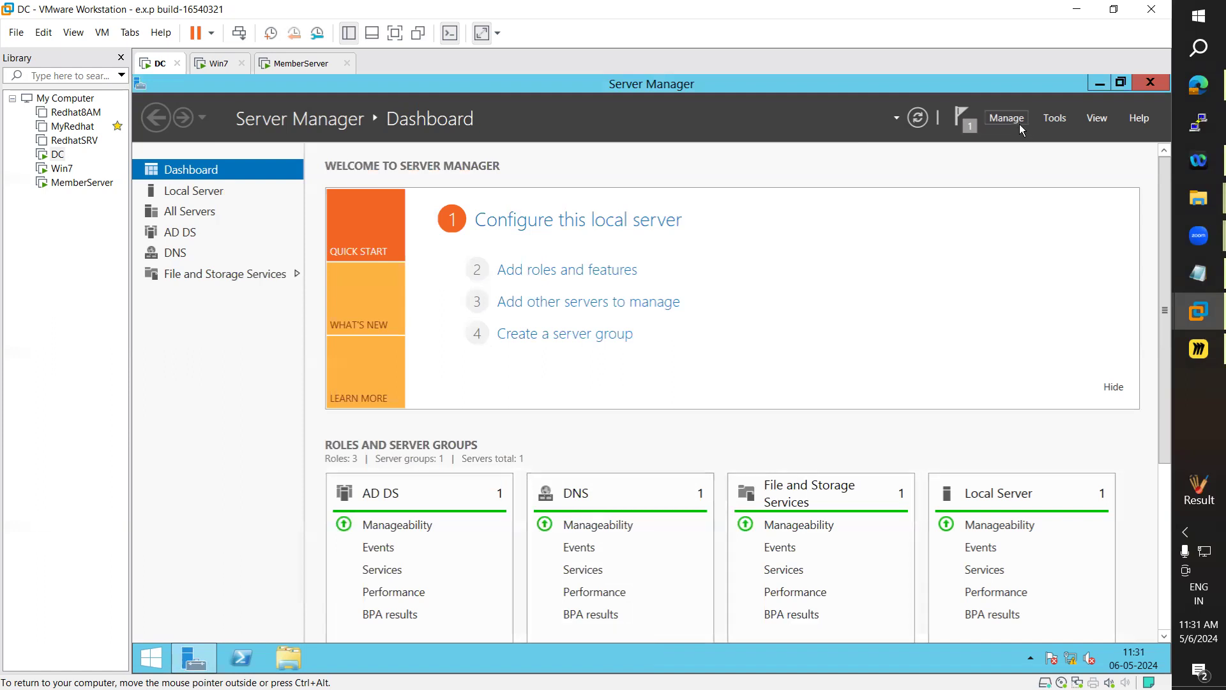
# Open DFS Management from Tools, maximize it, and start New Namespace from the Namespaces node
pyautogui.click(1062, 114)
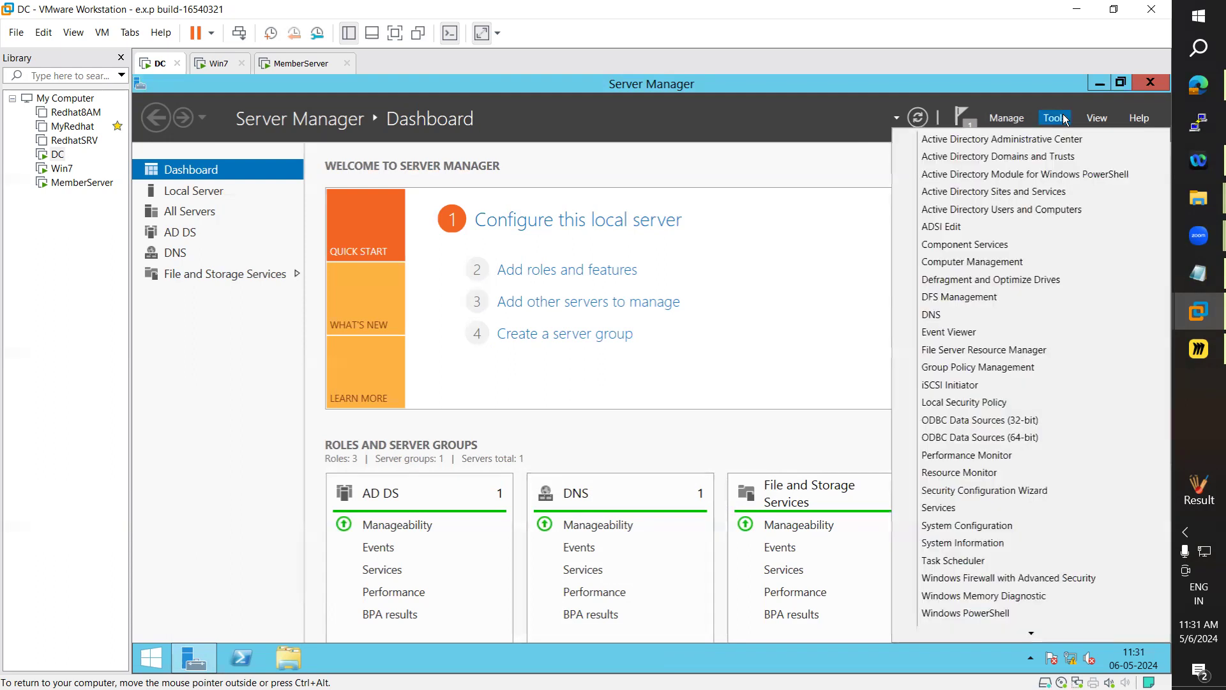
pyautogui.click(958, 298)
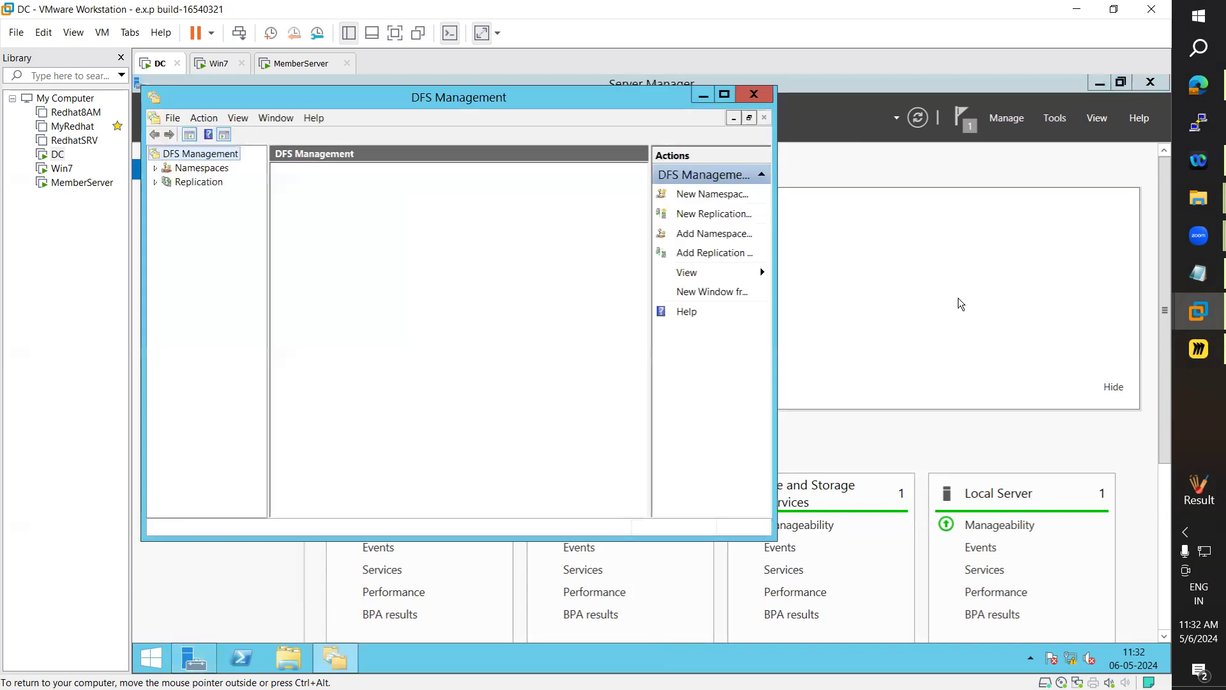
pyautogui.click(725, 94)
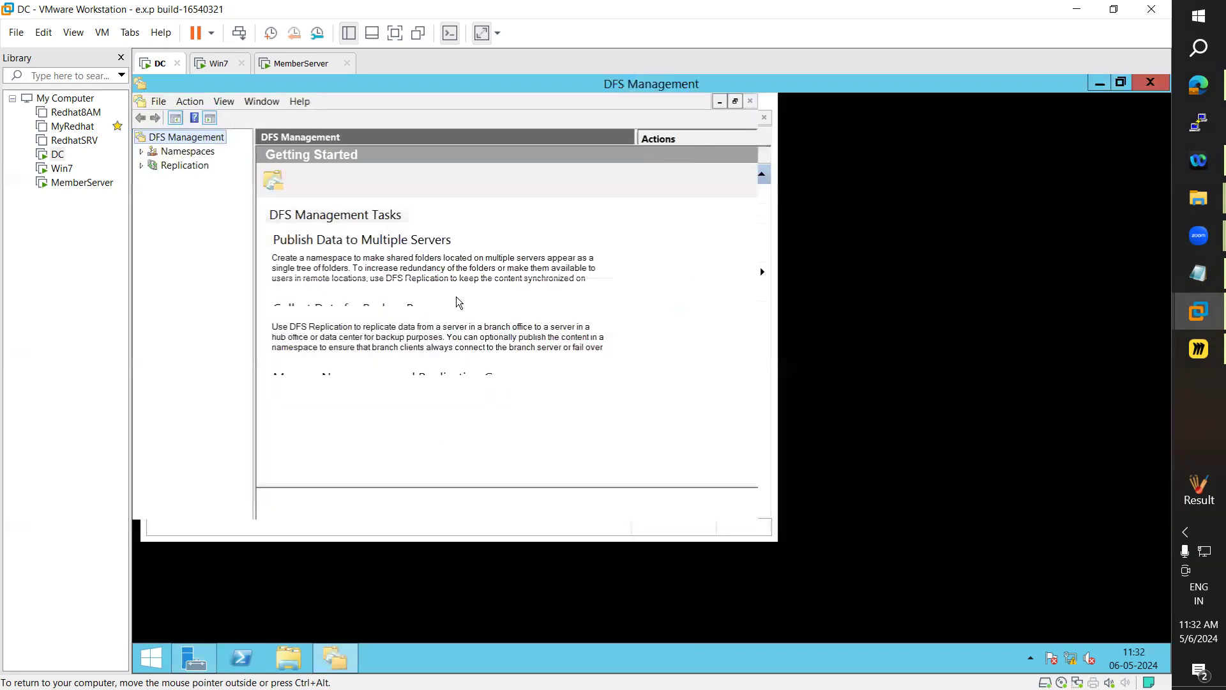
pyautogui.moveTo(256, 309); pyautogui.dragTo(312, 313)
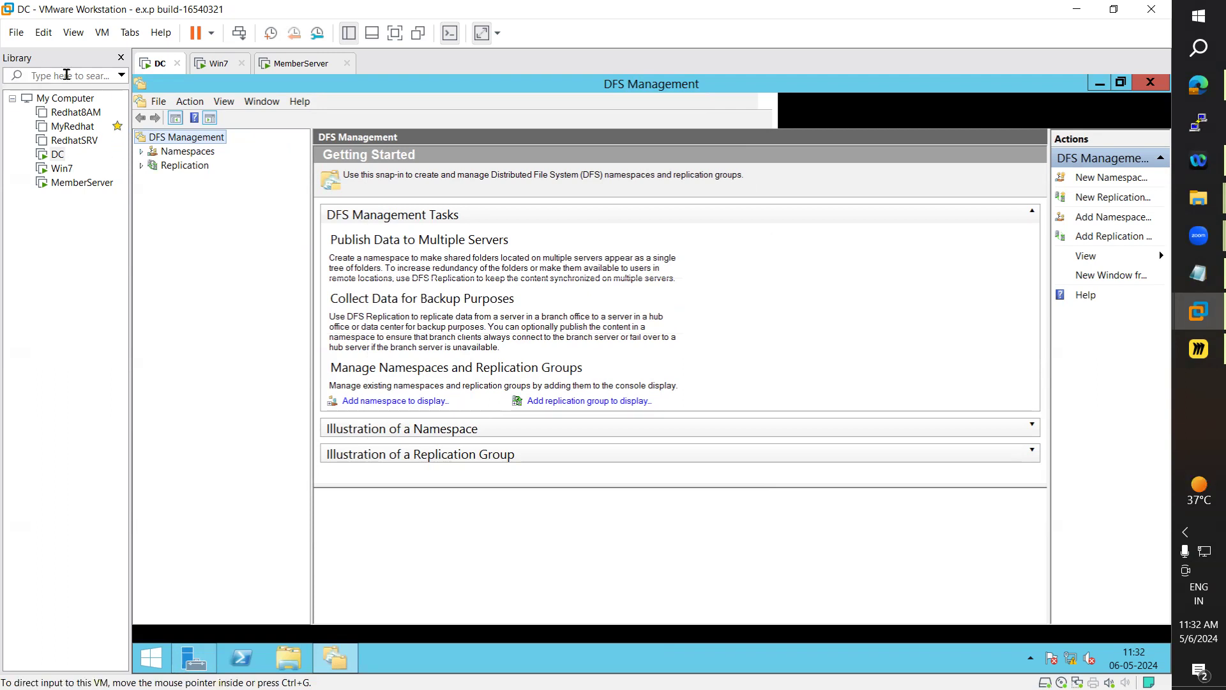
pyautogui.click(161, 154)
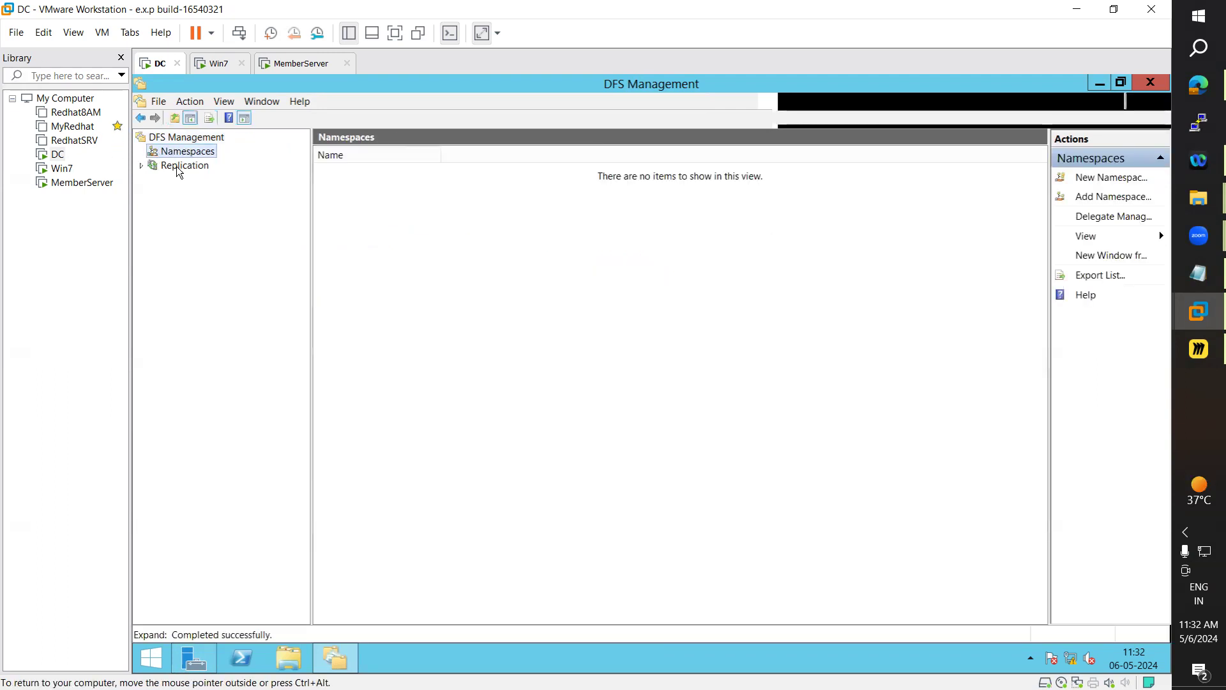
pyautogui.click(177, 167)
pyautogui.click(175, 155)
pyautogui.rightClick(175, 156)
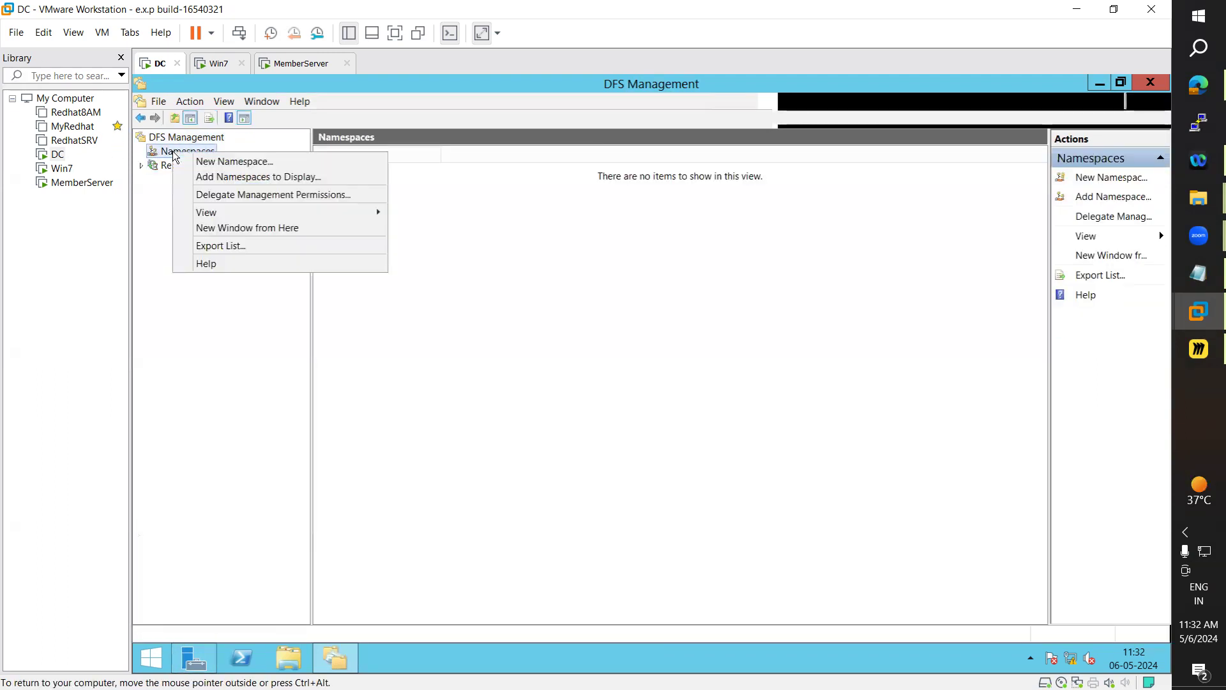
pyautogui.click(218, 163)
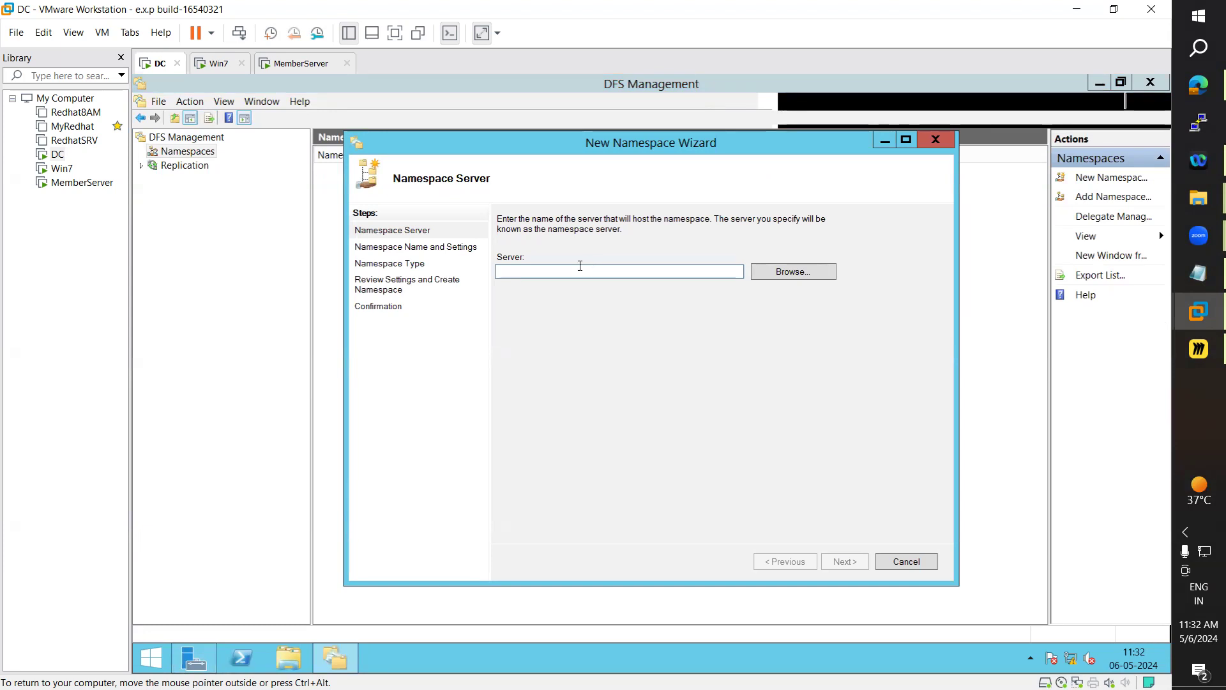
# Sign in to MemberServer as the ARN domain administrator via Ctrl+Alt+Del and Other user
pyautogui.click(281, 67)
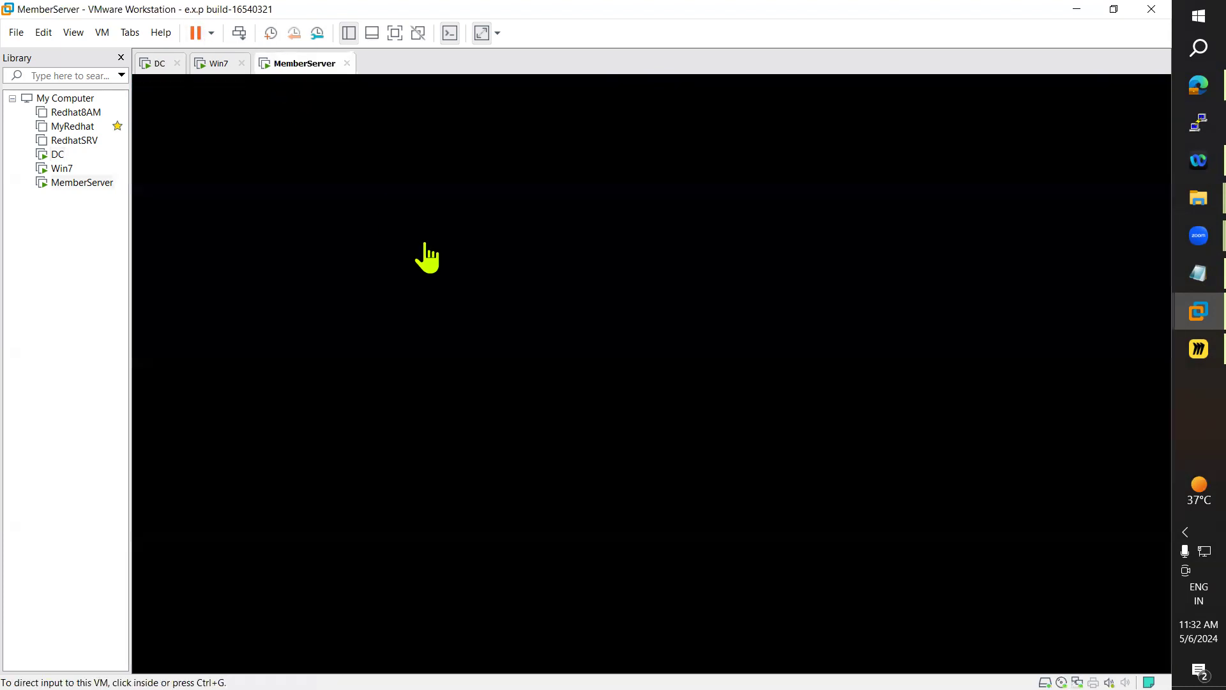
pyautogui.click(102, 33)
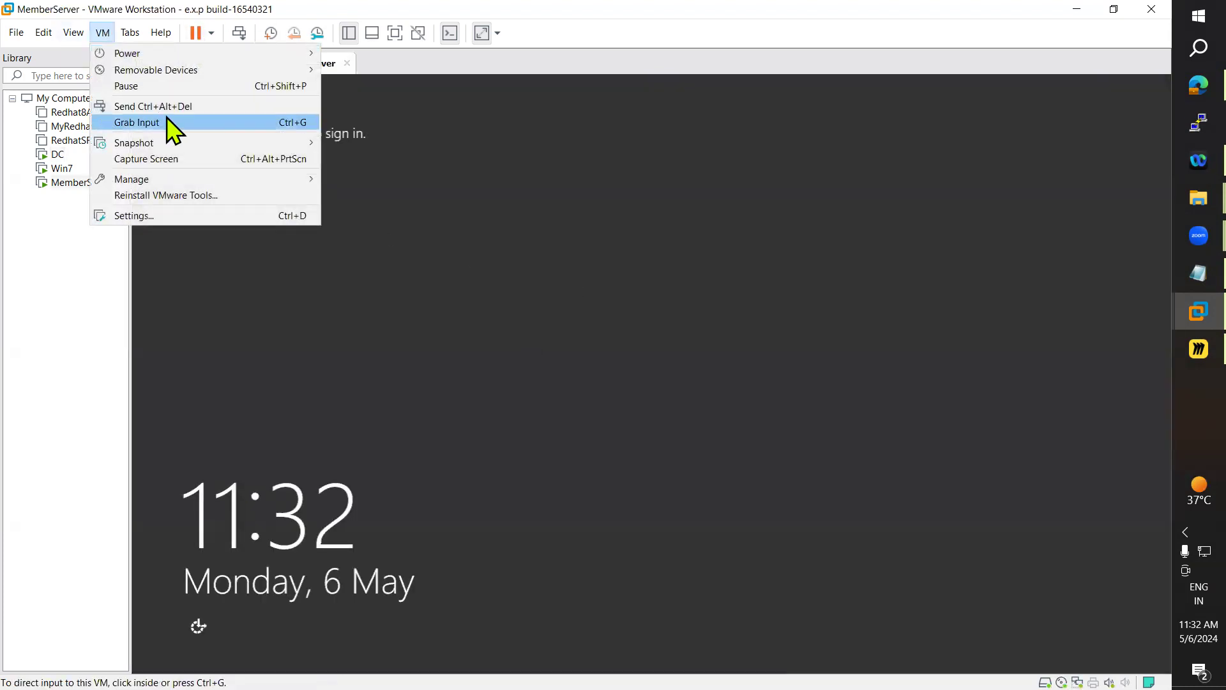
pyautogui.click(170, 107)
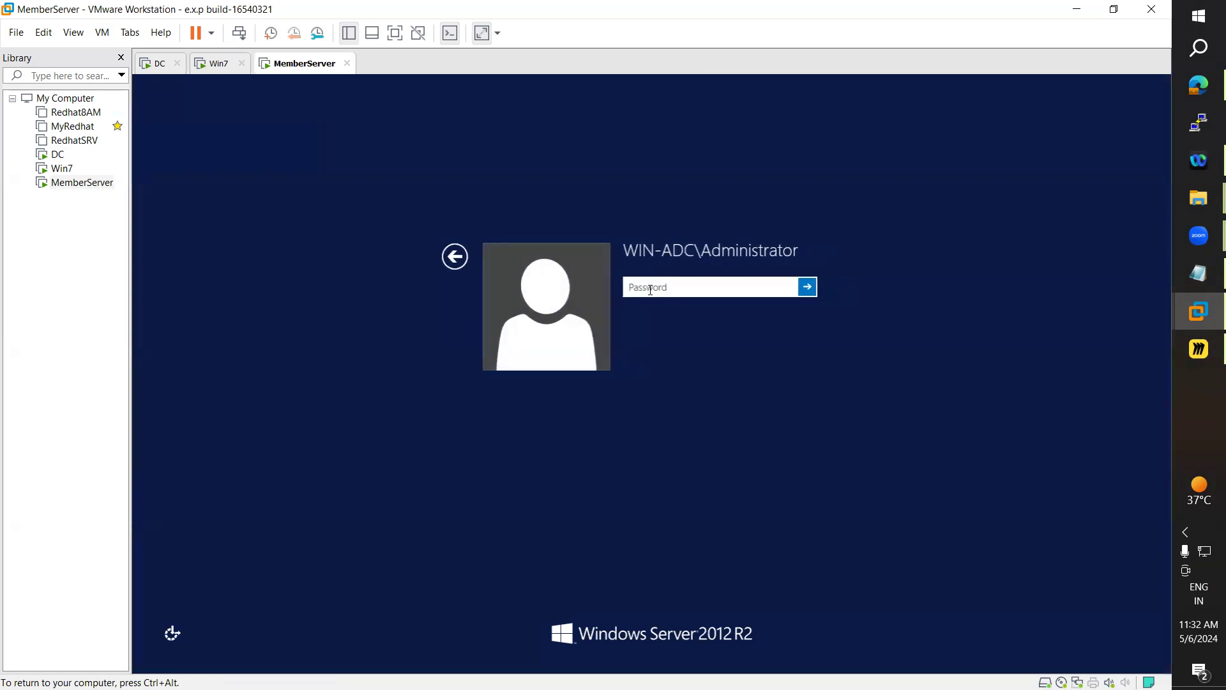
pyautogui.click(466, 255)
pyautogui.click(709, 325)
pyautogui.write('ARN\\admini')
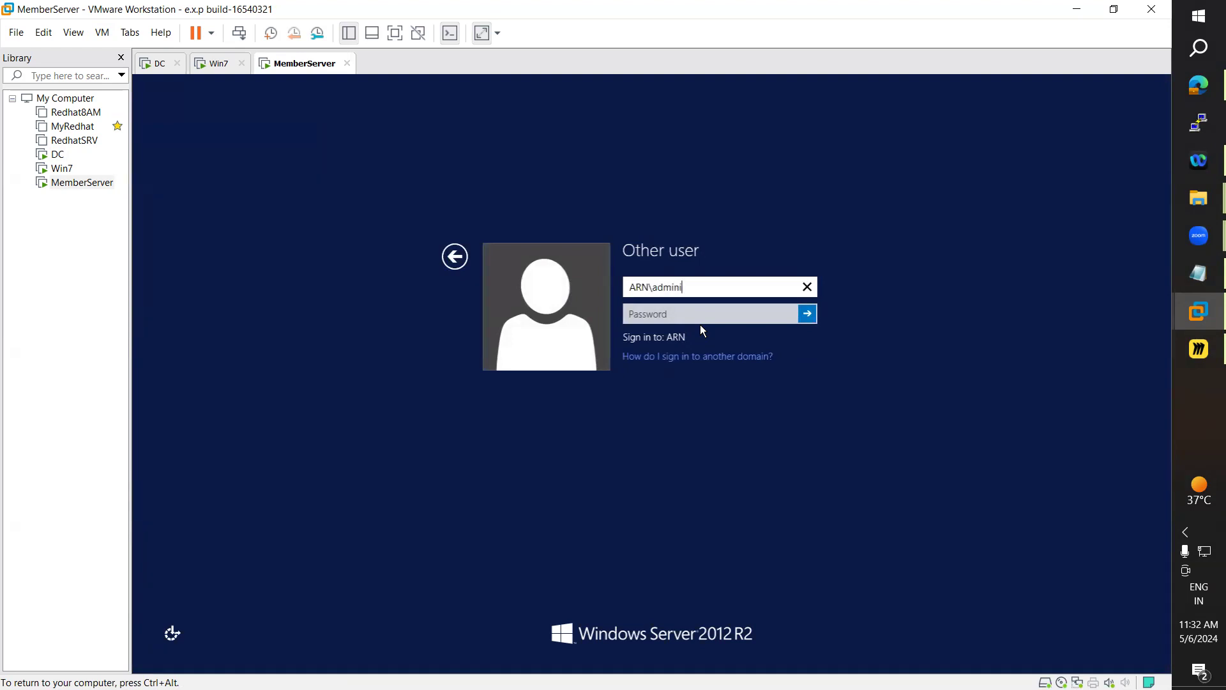
pyautogui.write('strator')
pyautogui.press('Tab')
pyautogui.write('••••••••••••')
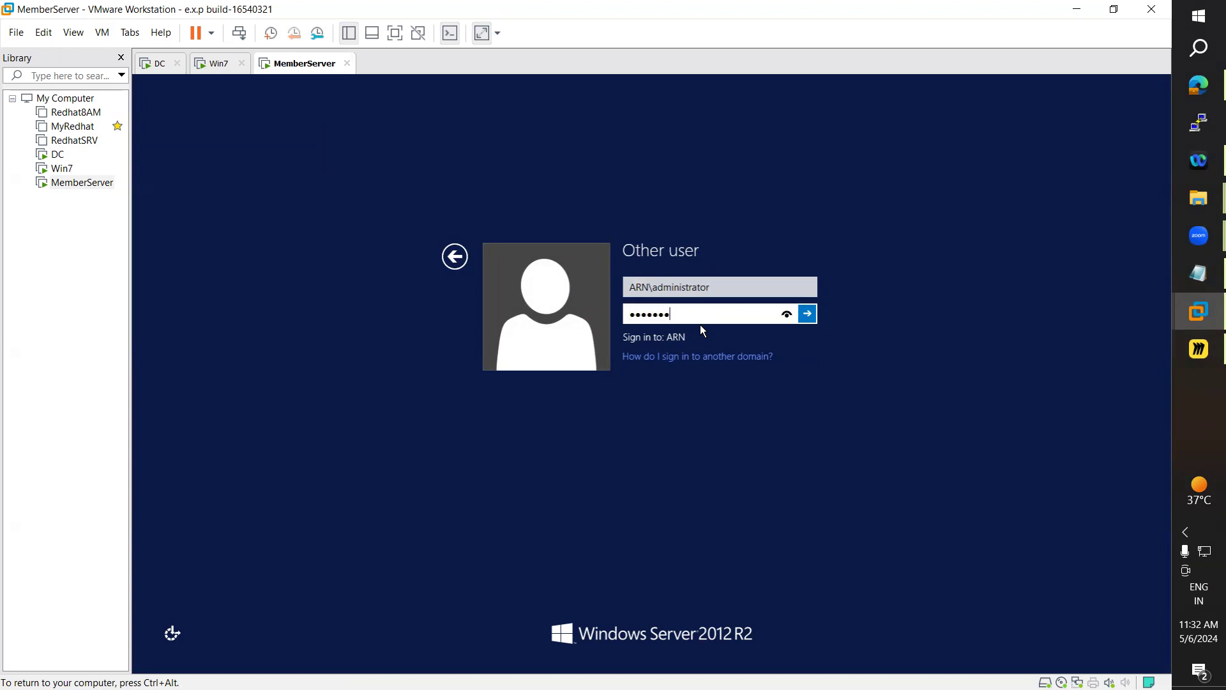
pyautogui.press('Return')
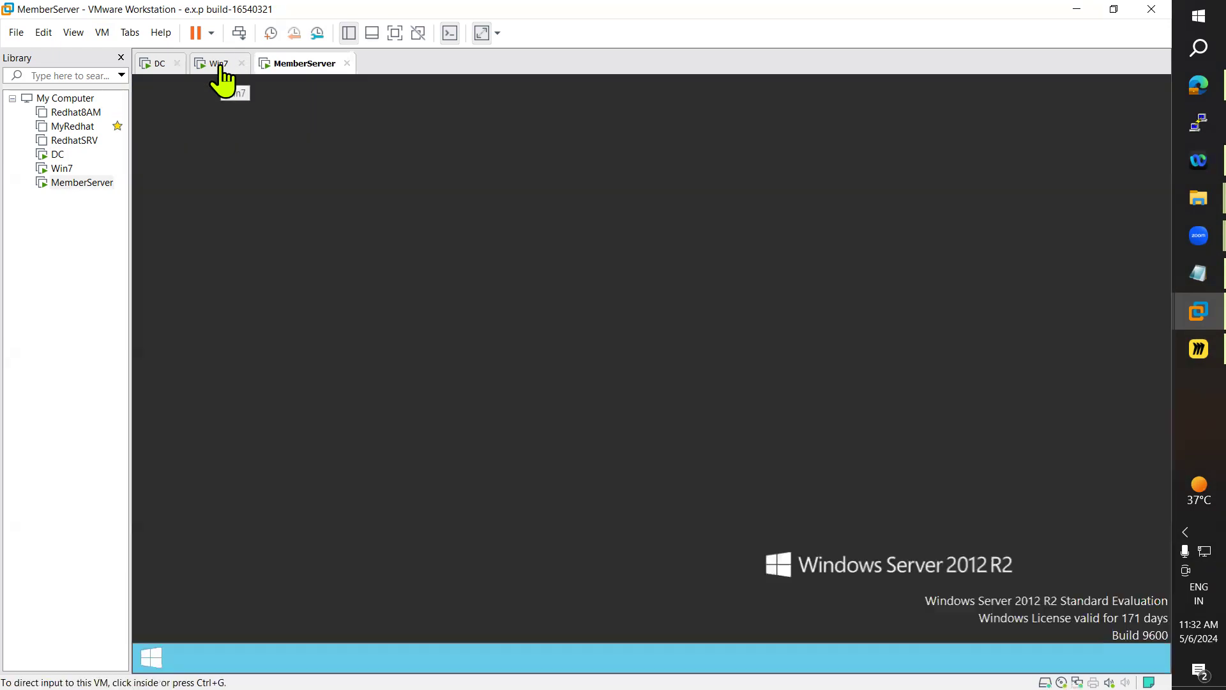
# Log on to Win7 as the ARN domain administrator, correcting the mistyped username first
pyautogui.click(220, 64)
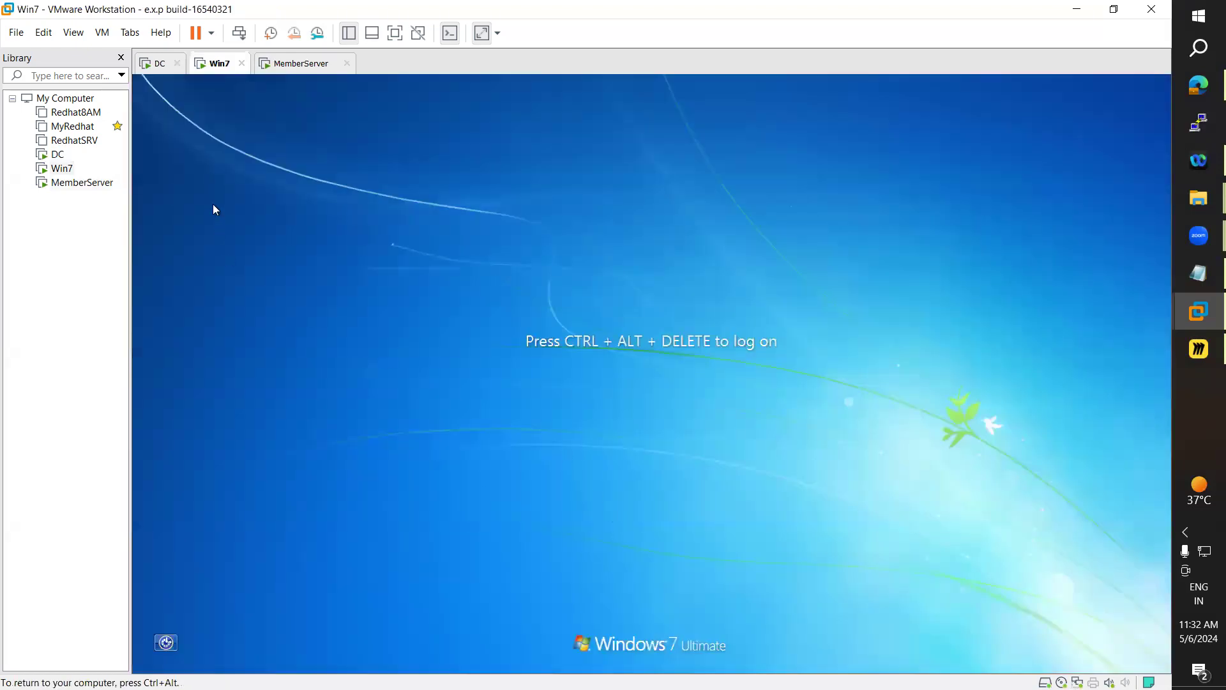
pyautogui.click(74, 32)
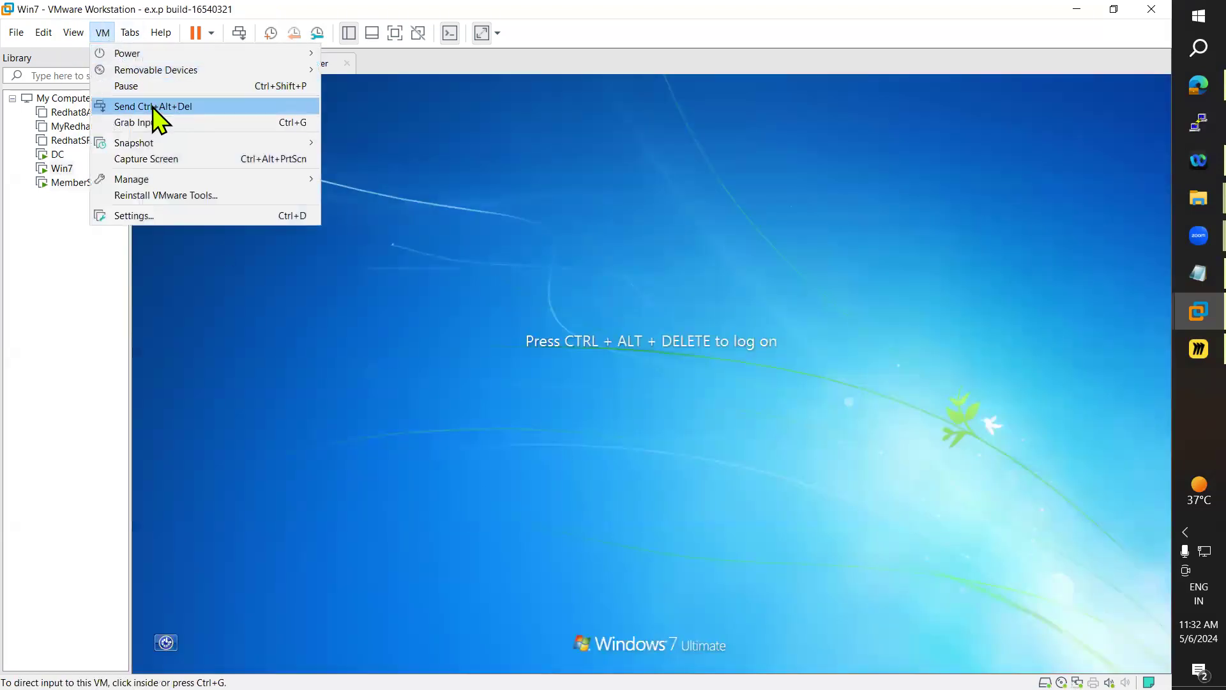
pyautogui.click(156, 107)
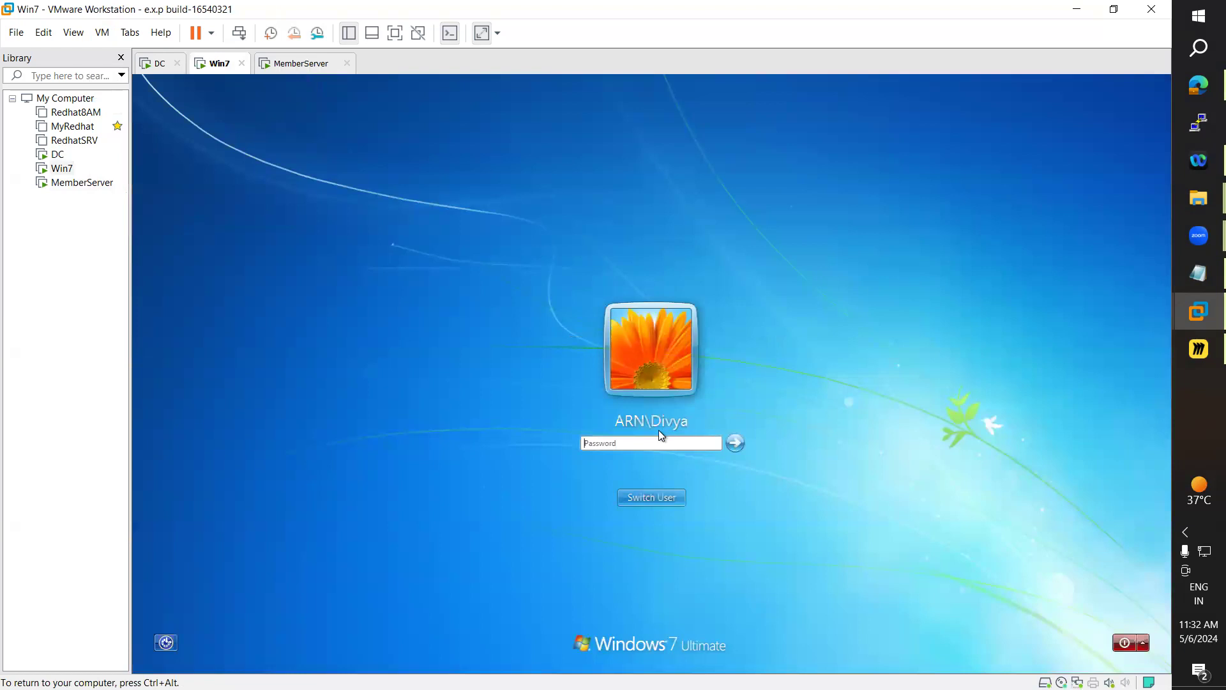
pyautogui.click(710, 411)
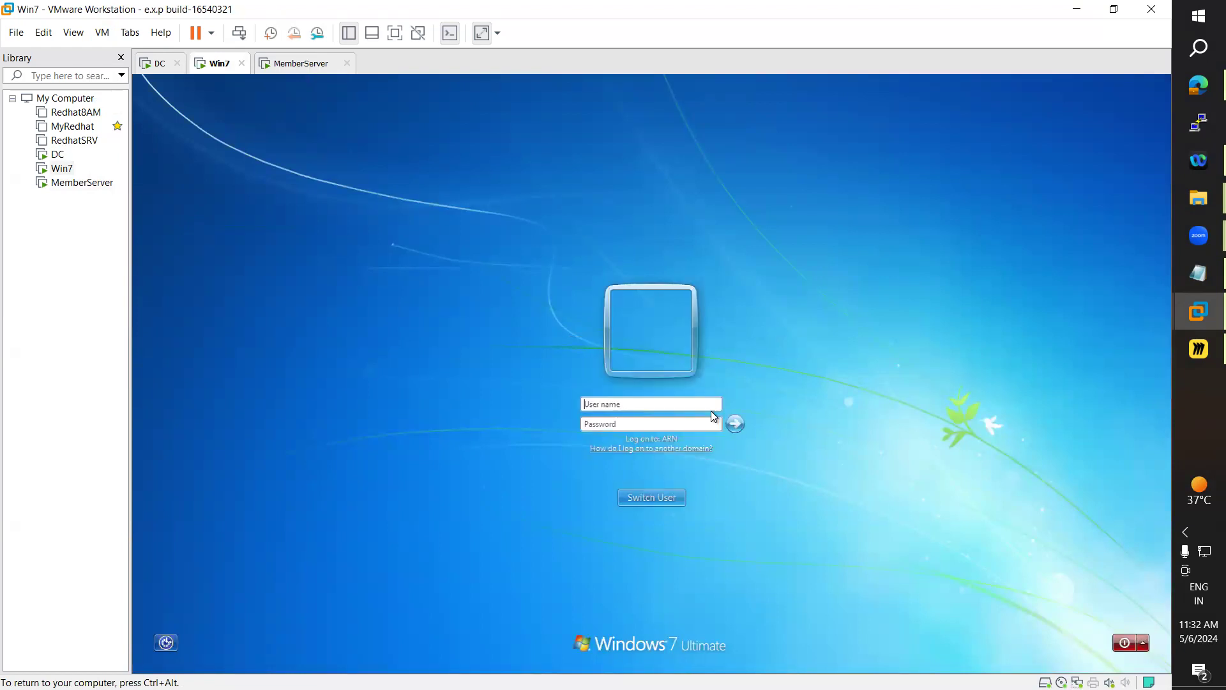
pyautogui.write('administrator')
pyautogui.press('Tab')
pyautogui.hotkey('shift', 'Tab')
pyautogui.write('~')
pyautogui.press('BackSpace')
pyautogui.write('ARN\\administrator')
pyautogui.write('d1')
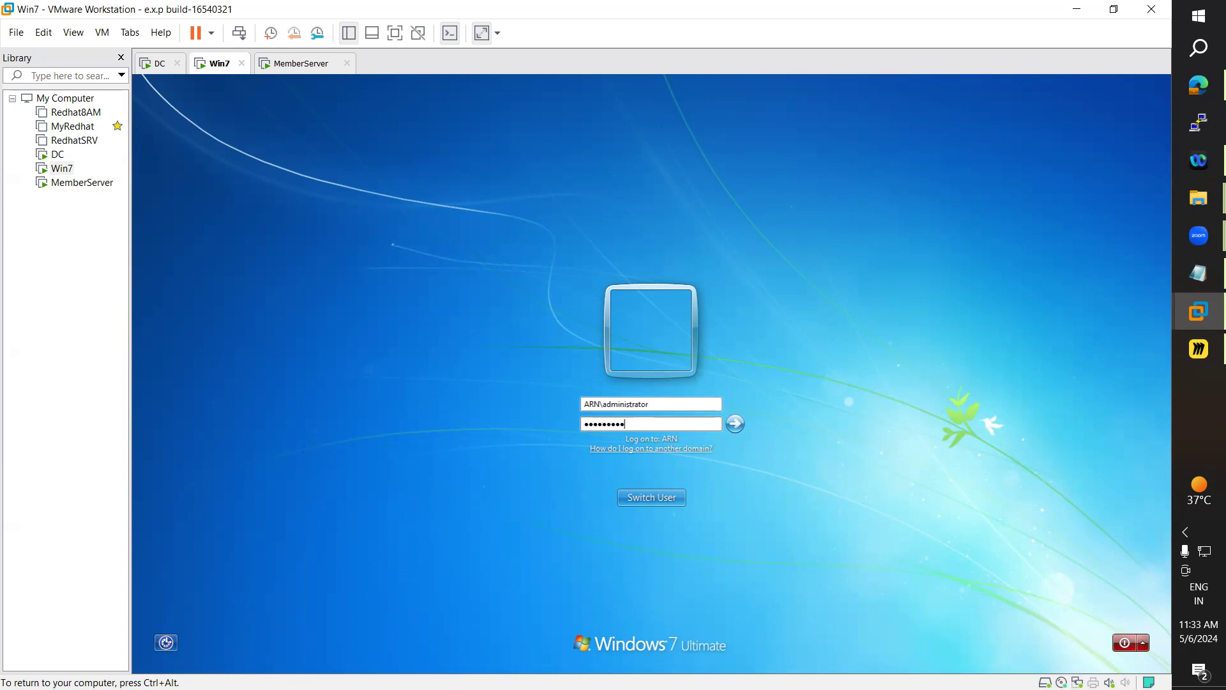
pyautogui.press('Return')
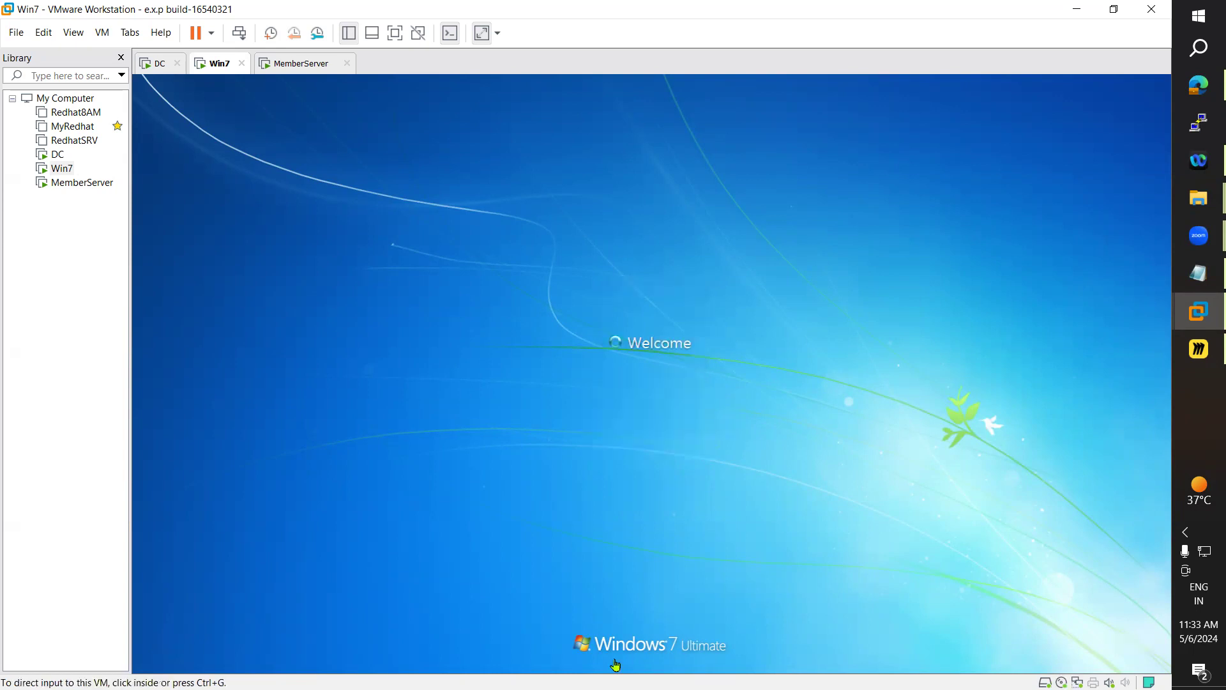
# Read MemberServer's computer name in Local Server, then browse for the namespace host on the DC
pyautogui.click(296, 63)
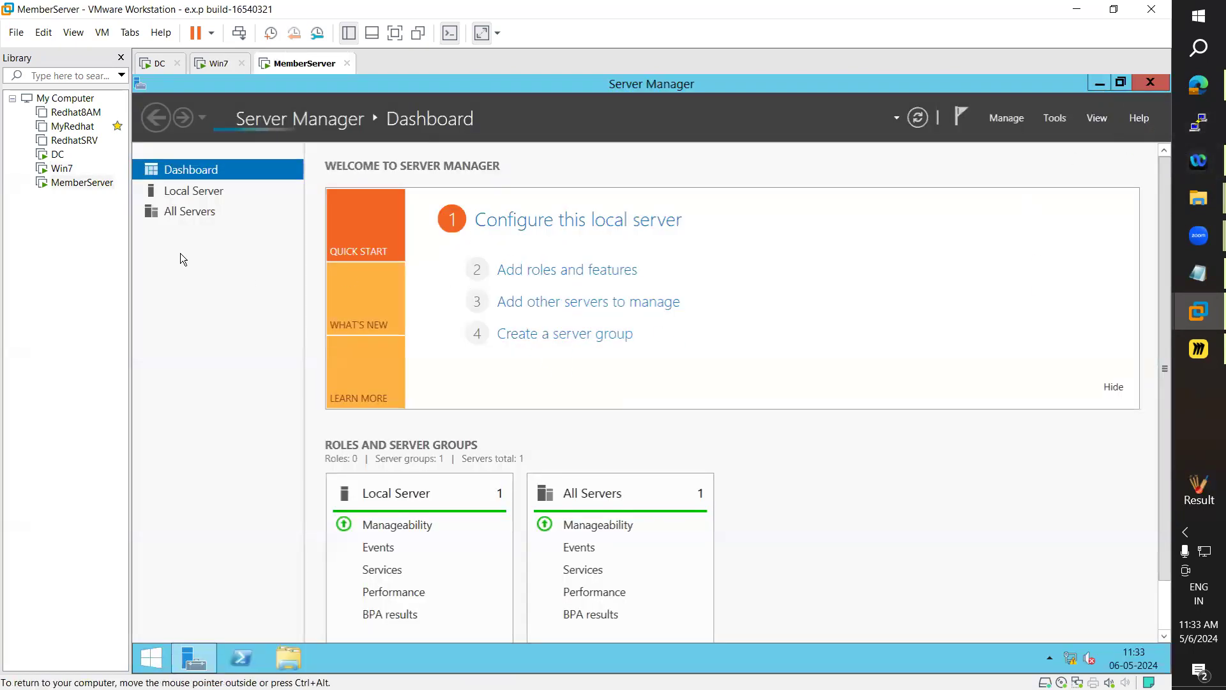
pyautogui.click(199, 191)
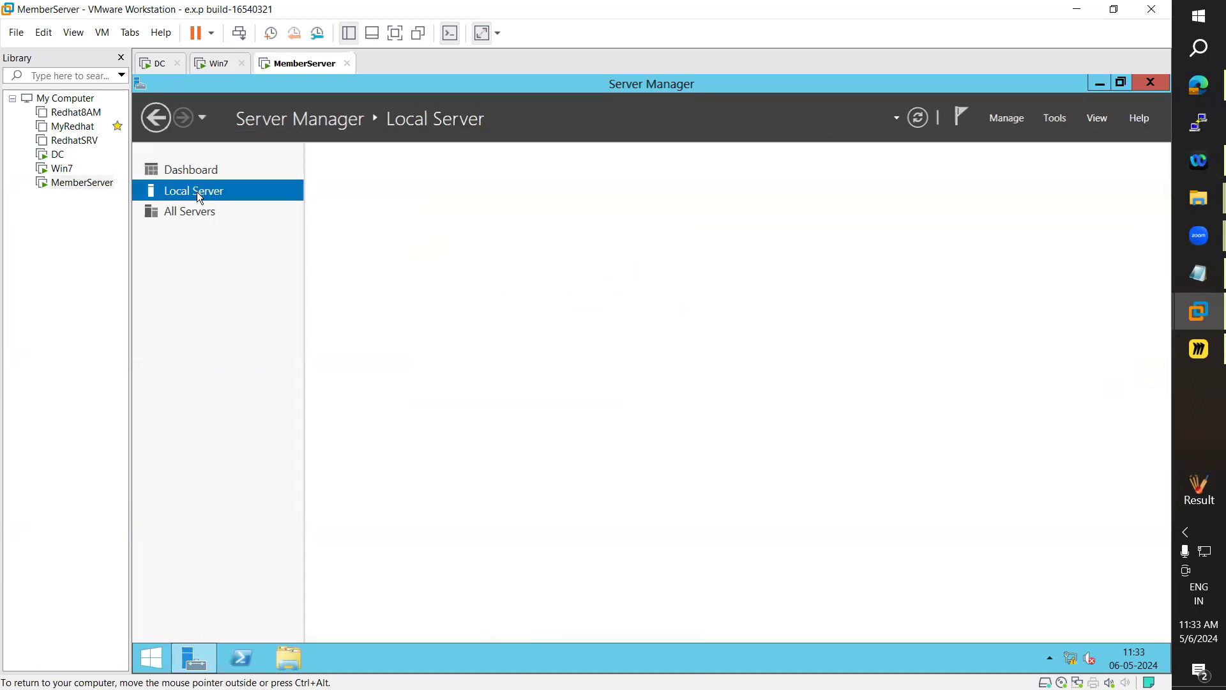
pyautogui.click(217, 63)
pyautogui.click(291, 64)
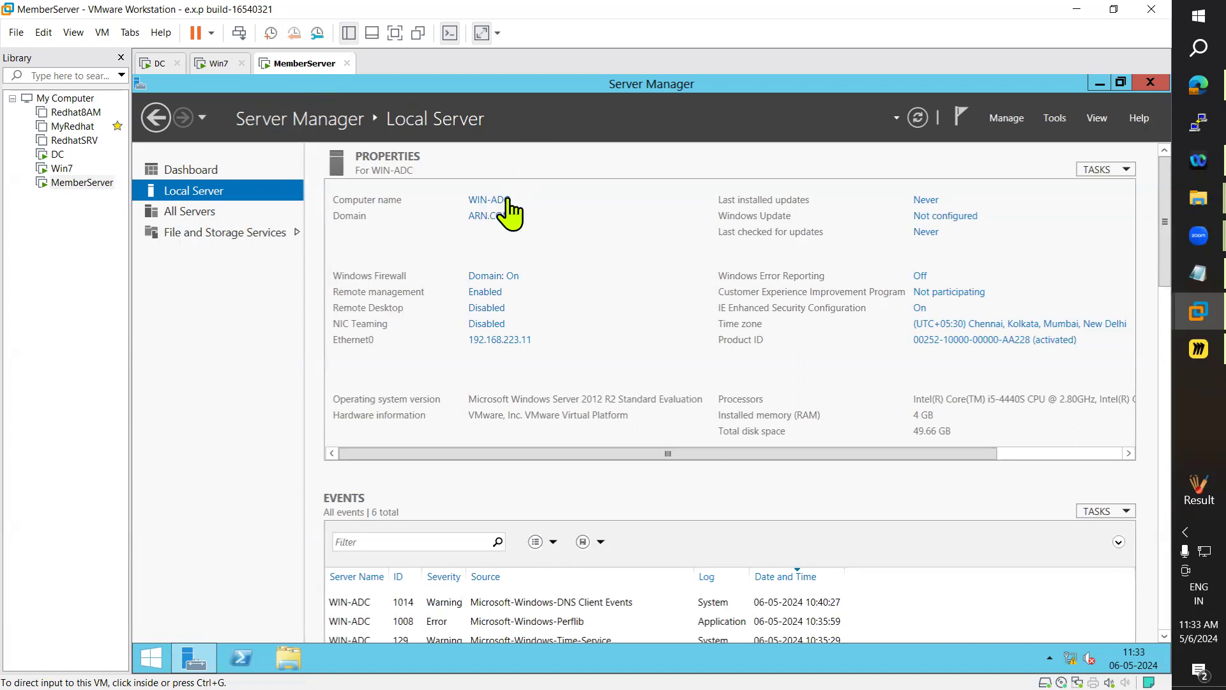
pyautogui.click(206, 64)
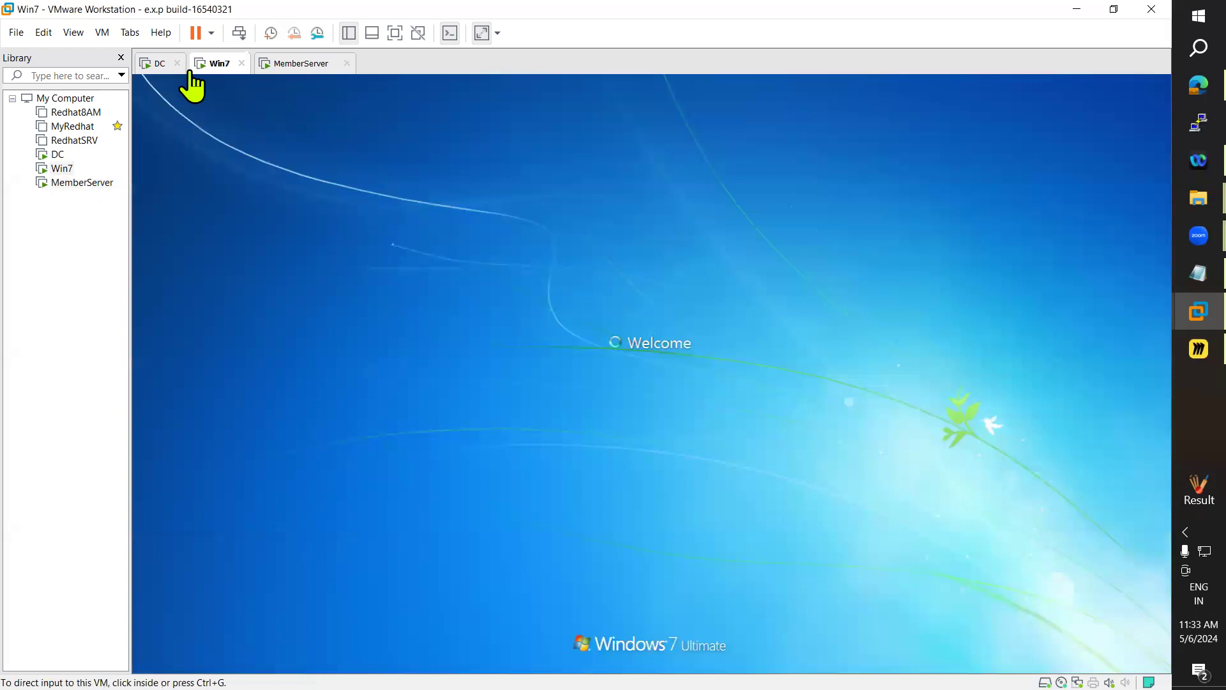
pyautogui.click(154, 64)
pyautogui.click(778, 273)
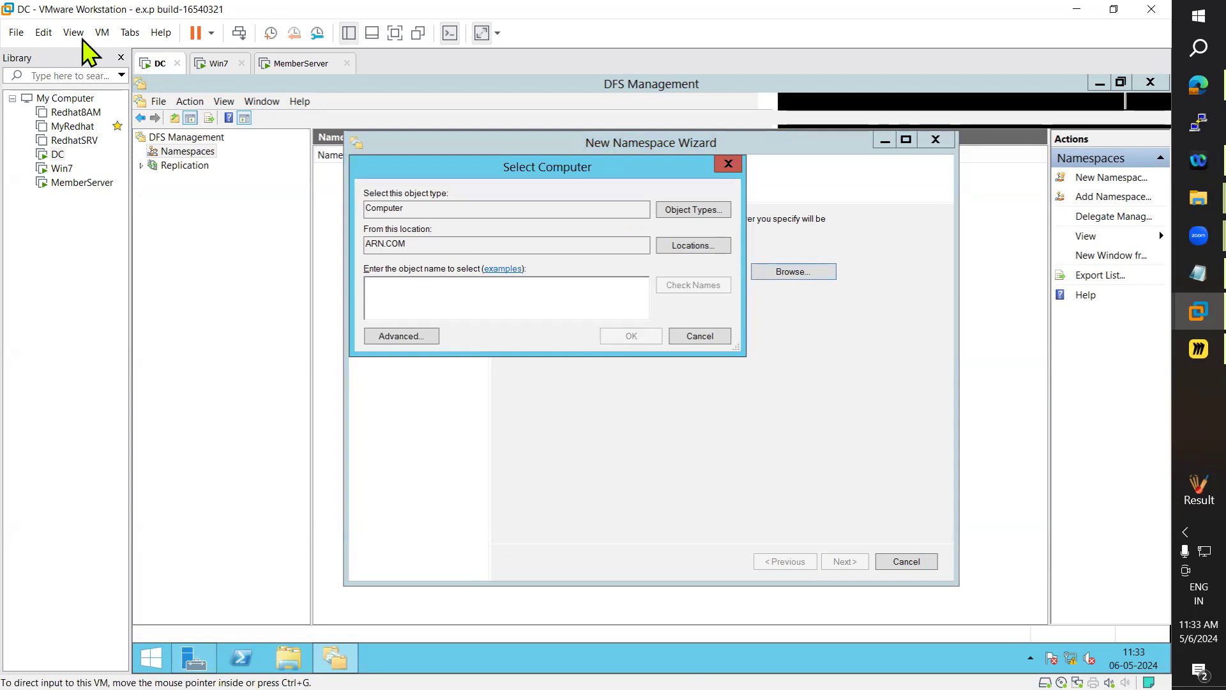
# Enter WIN-ADC as namespace server, cancel validation, and view the DC's Local Server properties (WIN-AD)
pyautogui.click(265, 66)
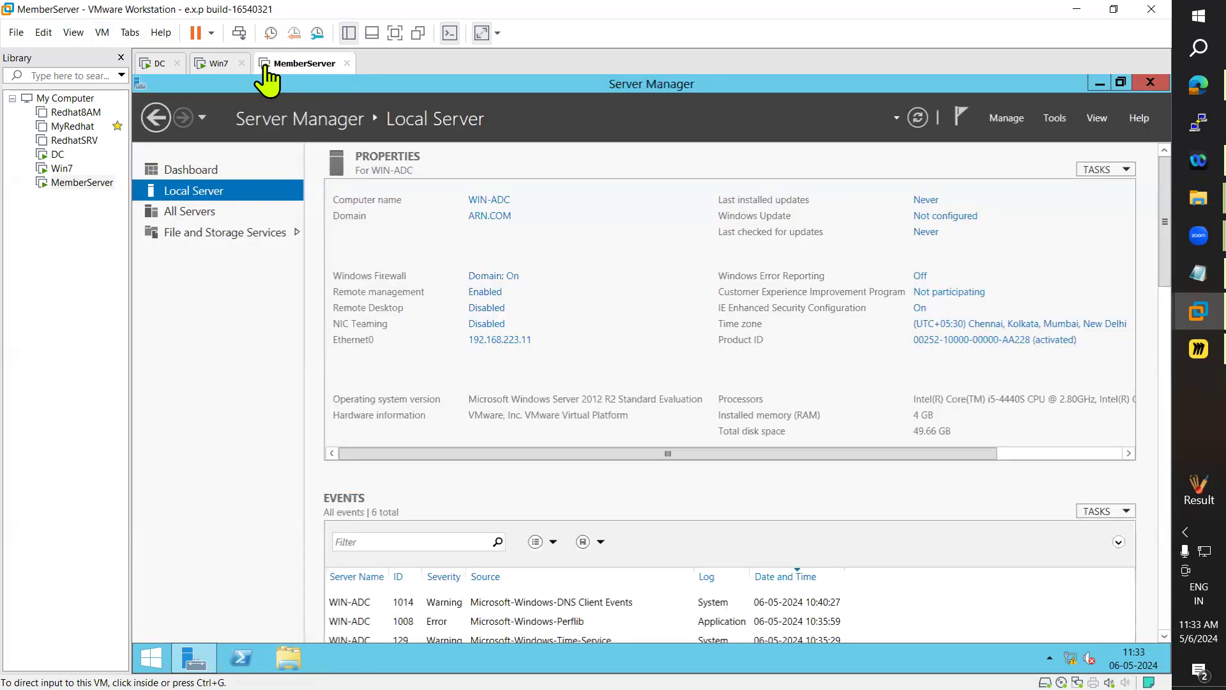
pyautogui.click(154, 64)
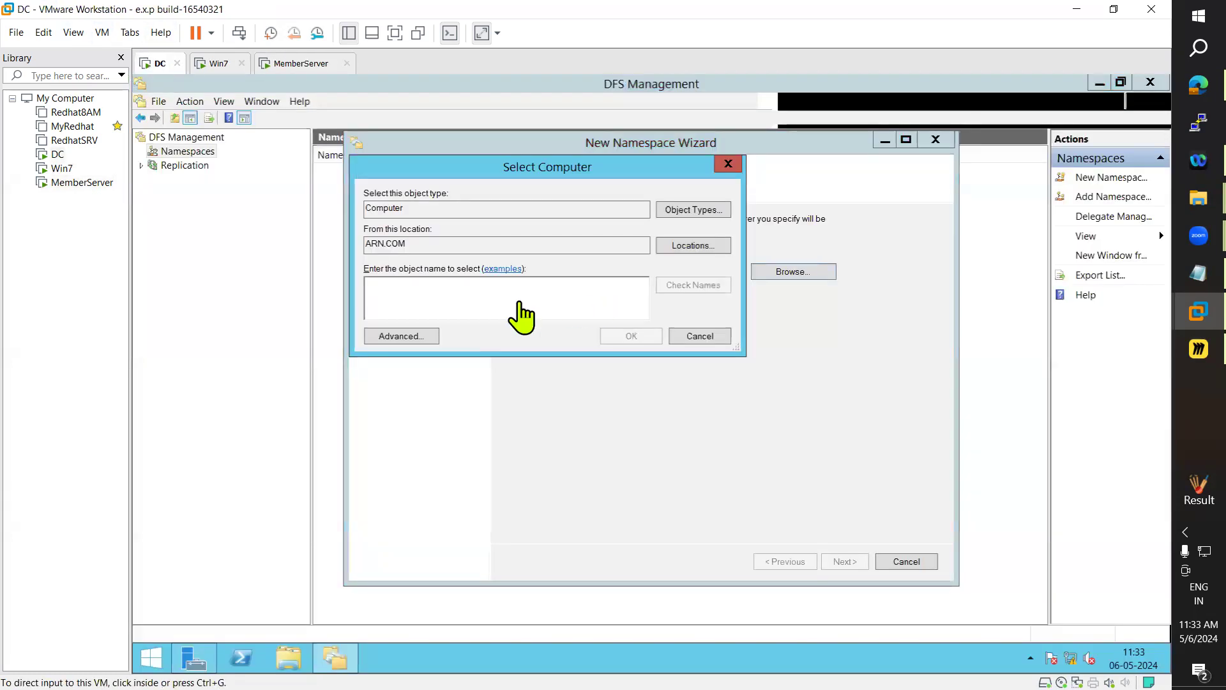
pyautogui.write('WIN-ADC')
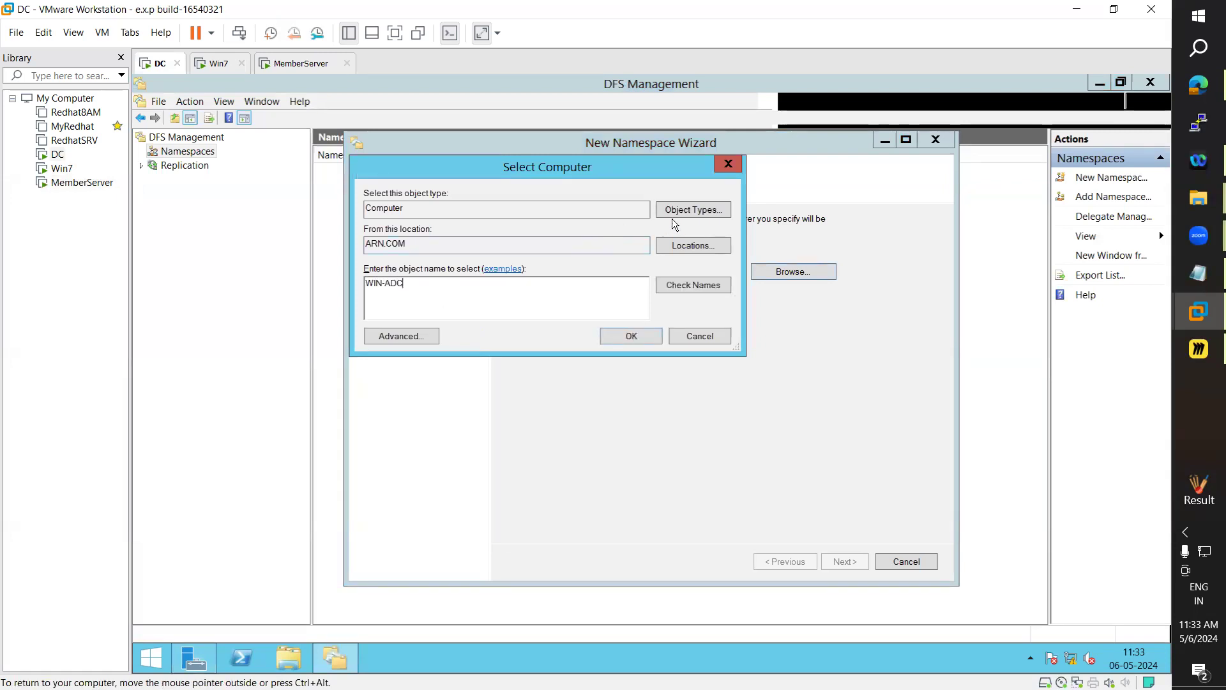
pyautogui.click(687, 287)
pyautogui.click(635, 332)
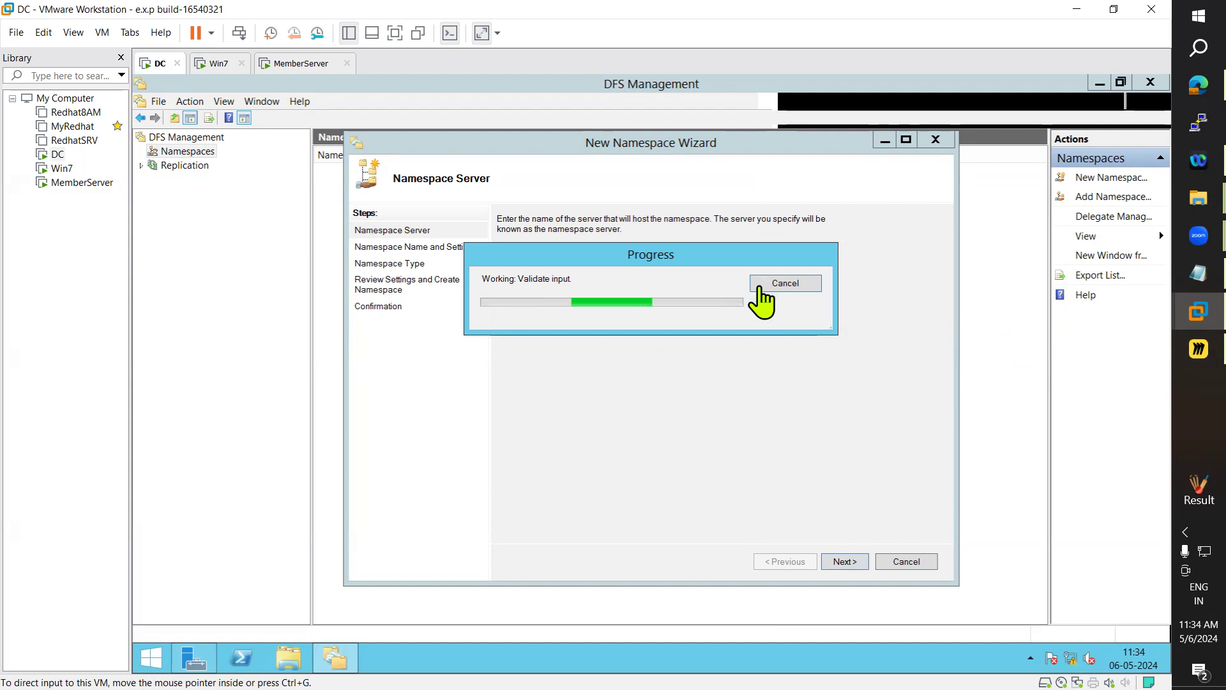
pyautogui.click(791, 284)
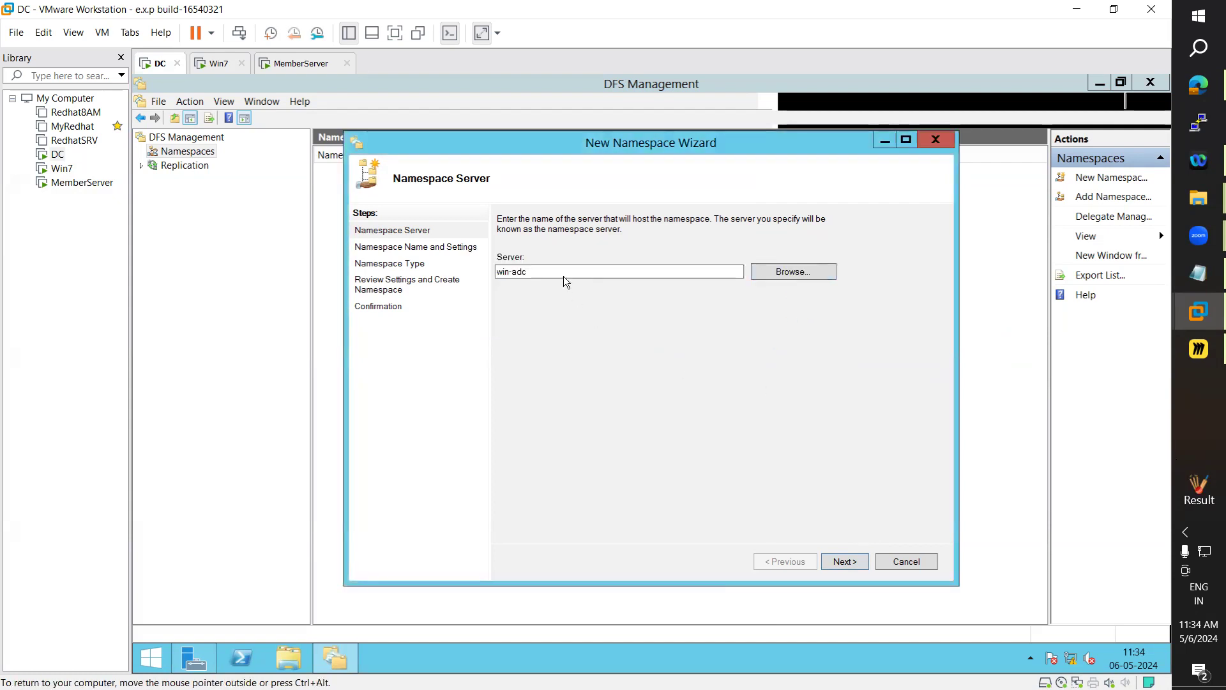
pyautogui.click(195, 652)
pyautogui.click(195, 196)
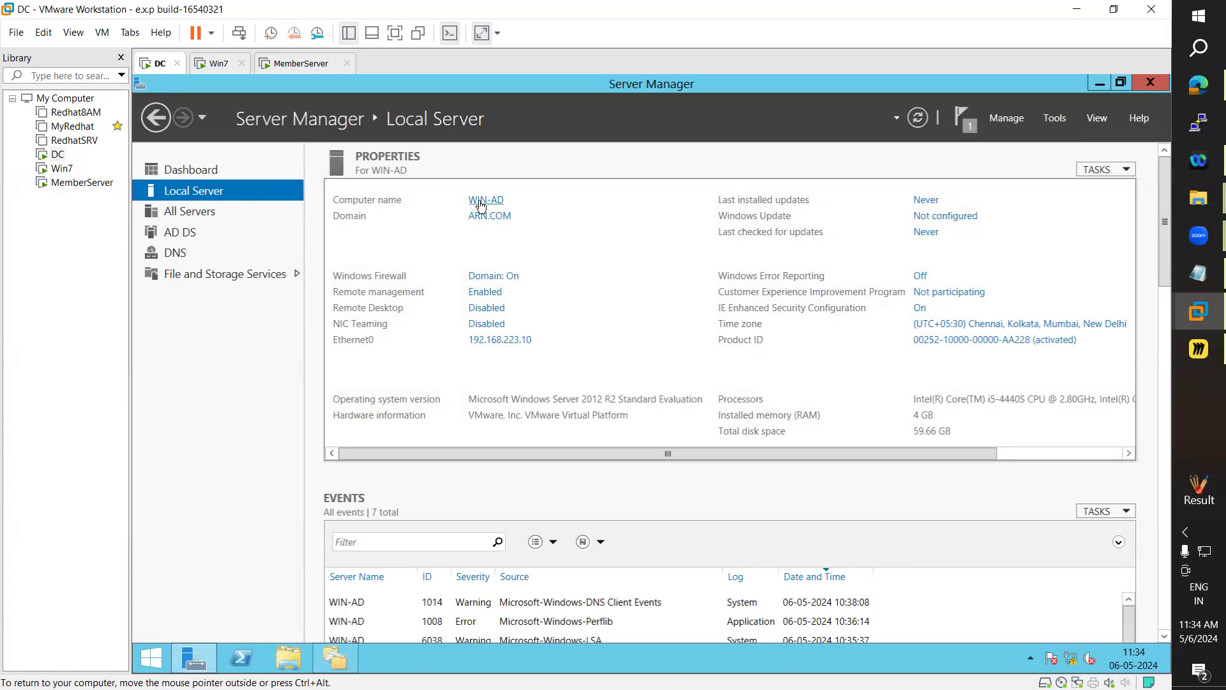
# Compare MemberServer's details, then return to the DC and bring DFS Management back up
pyautogui.click(297, 64)
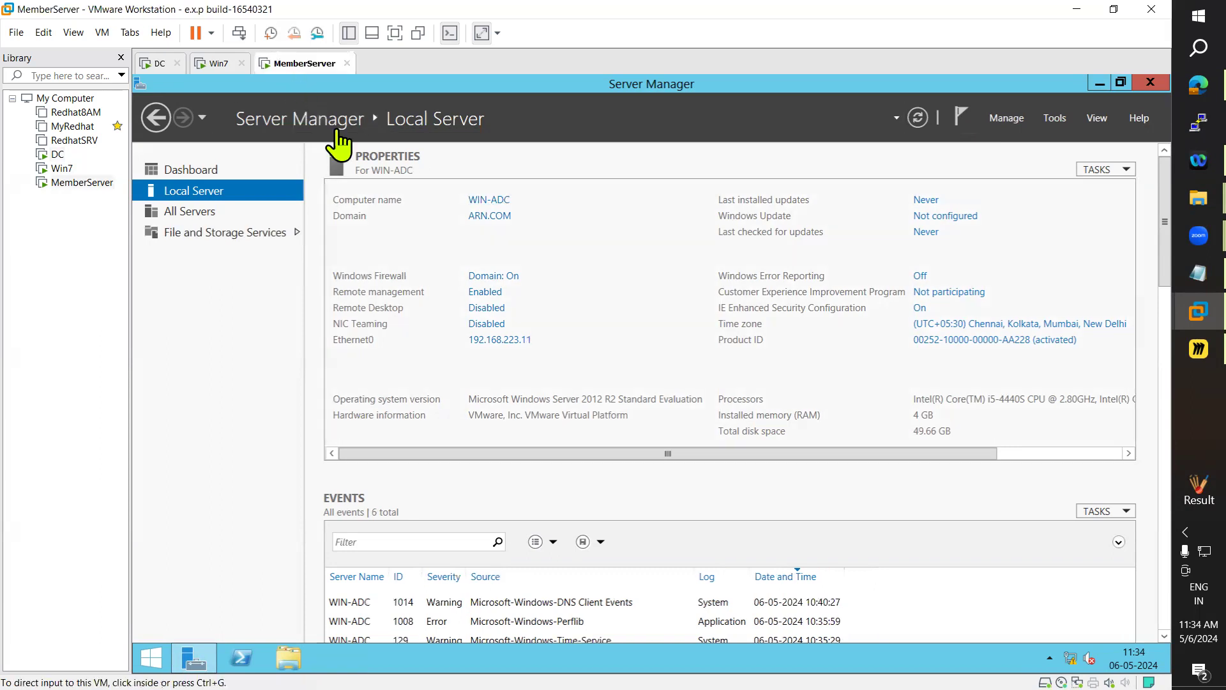
pyautogui.click(160, 63)
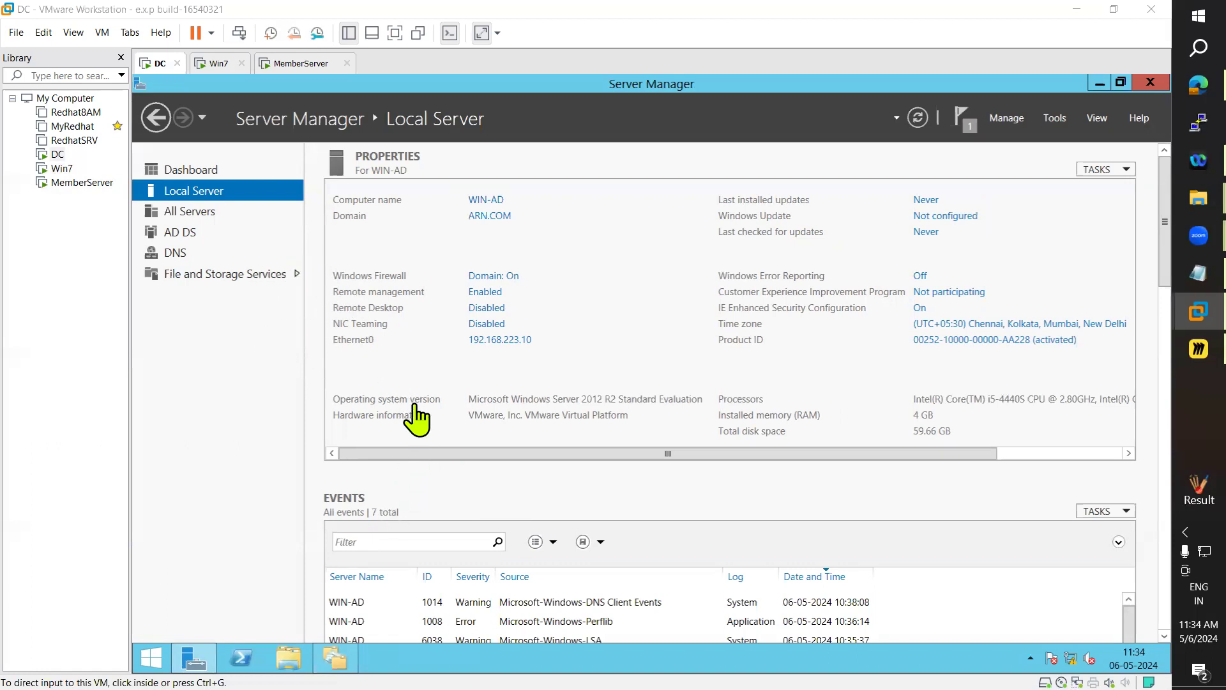
pyautogui.click(339, 657)
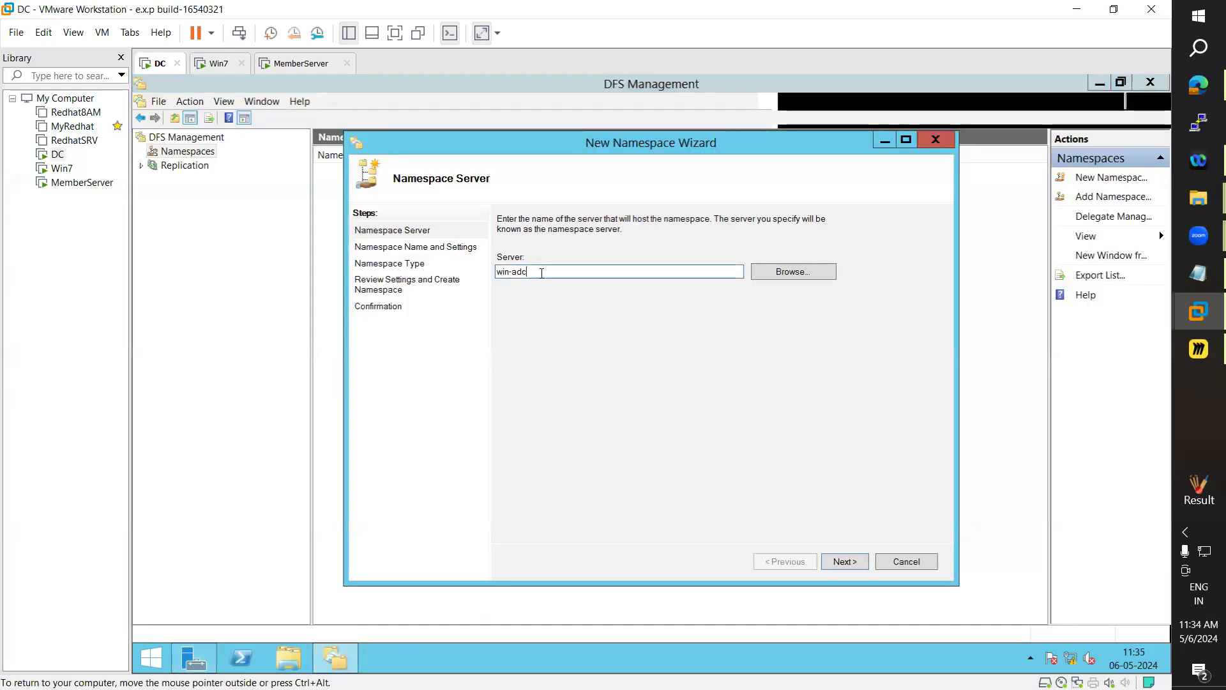
# Change the namespace server to win-ad, picking WIN-AD over WIN-ADC among the matches
pyautogui.press('BackSpace')
pyautogui.click(797, 277)
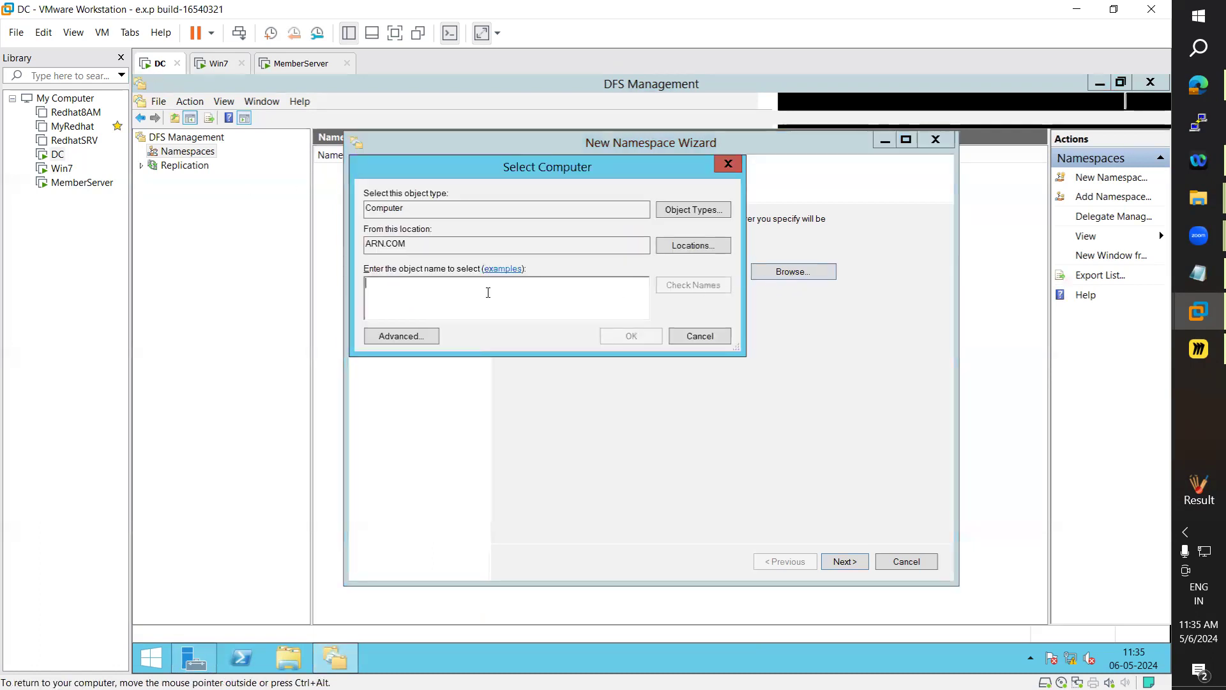
pyautogui.write('win-ad')
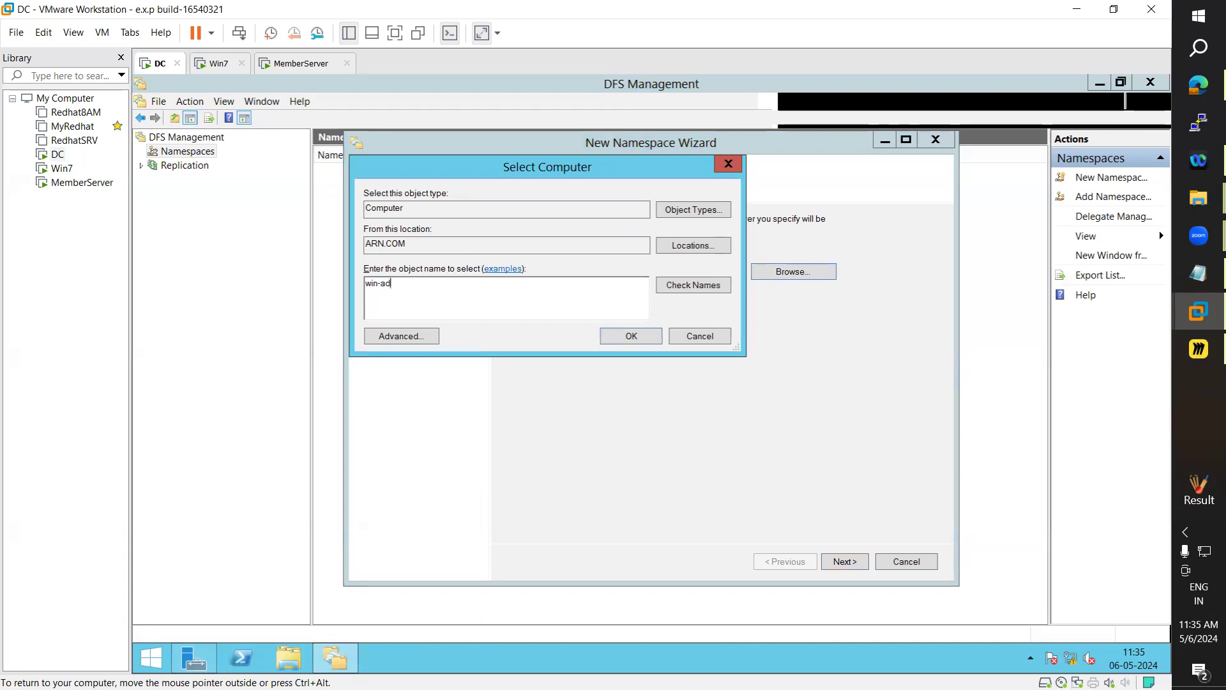
pyautogui.click(692, 285)
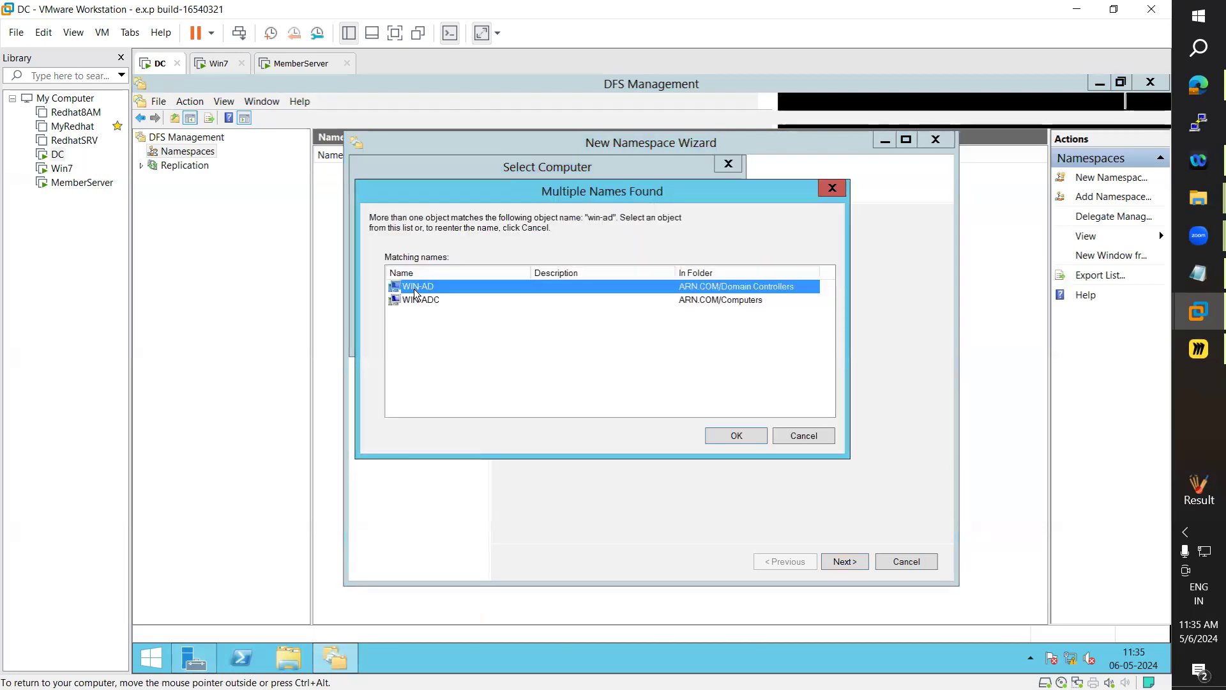
pyautogui.click(731, 433)
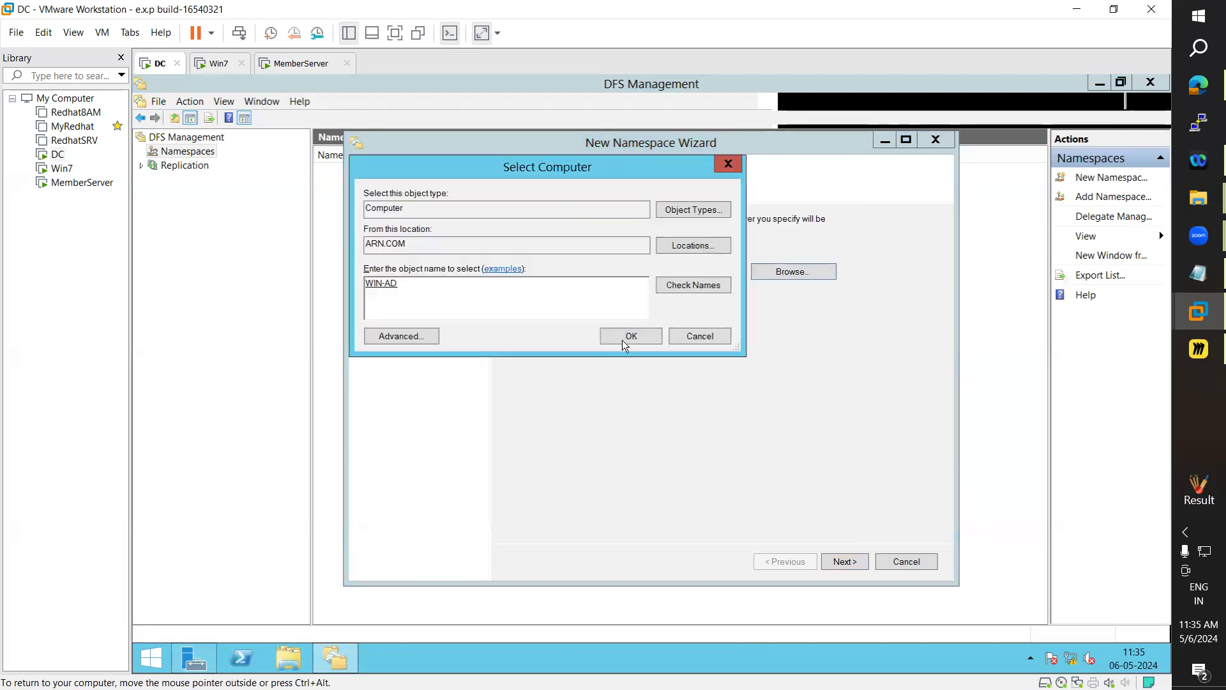
pyautogui.click(622, 339)
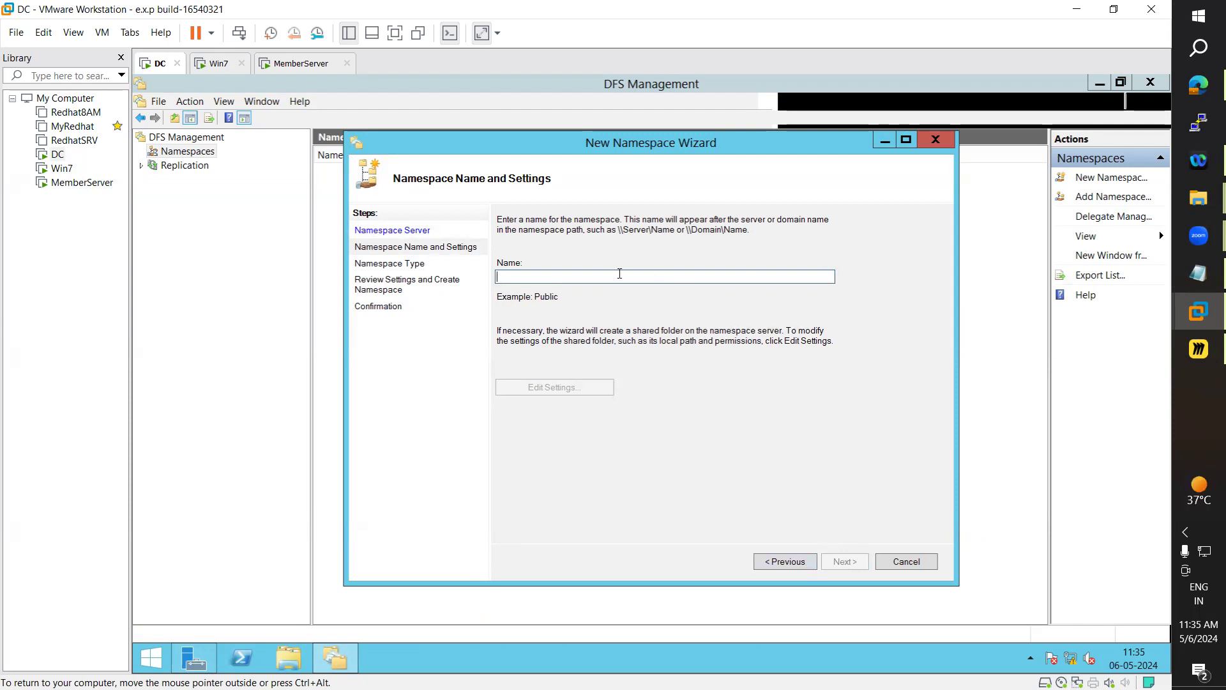
# Name it sales, keep domain-based \\ARN.COM\sales, create it, and select it in Namespaces
pyautogui.write('sales')
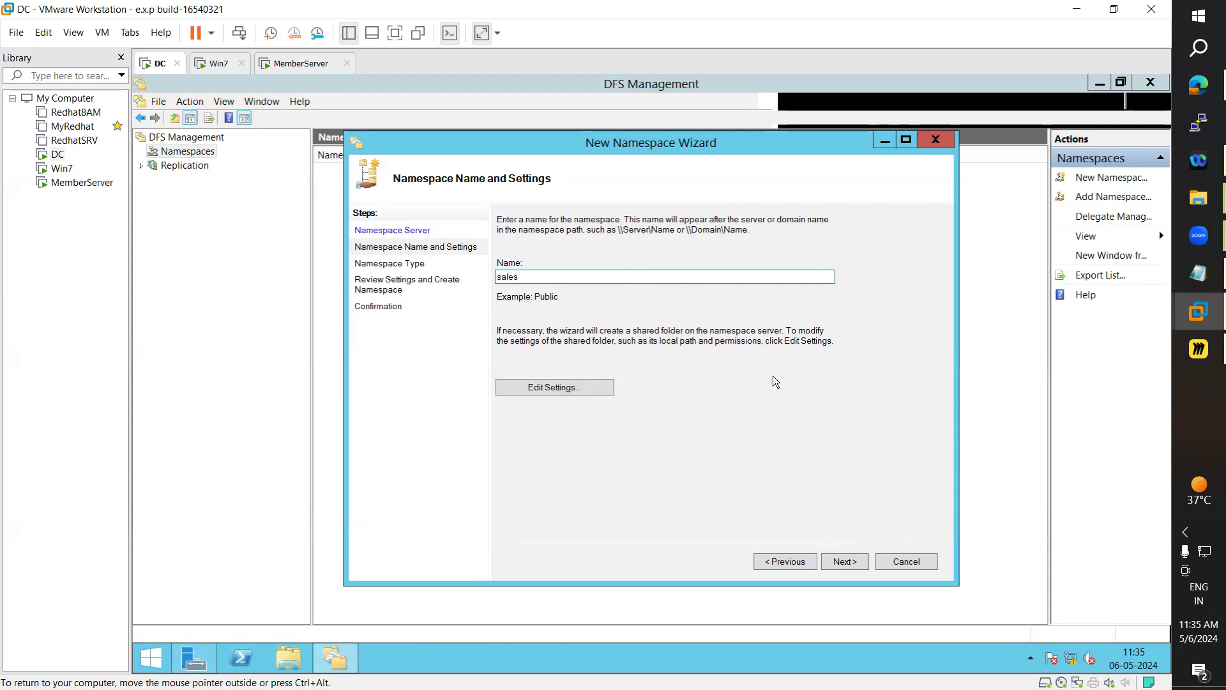
pyautogui.click(847, 560)
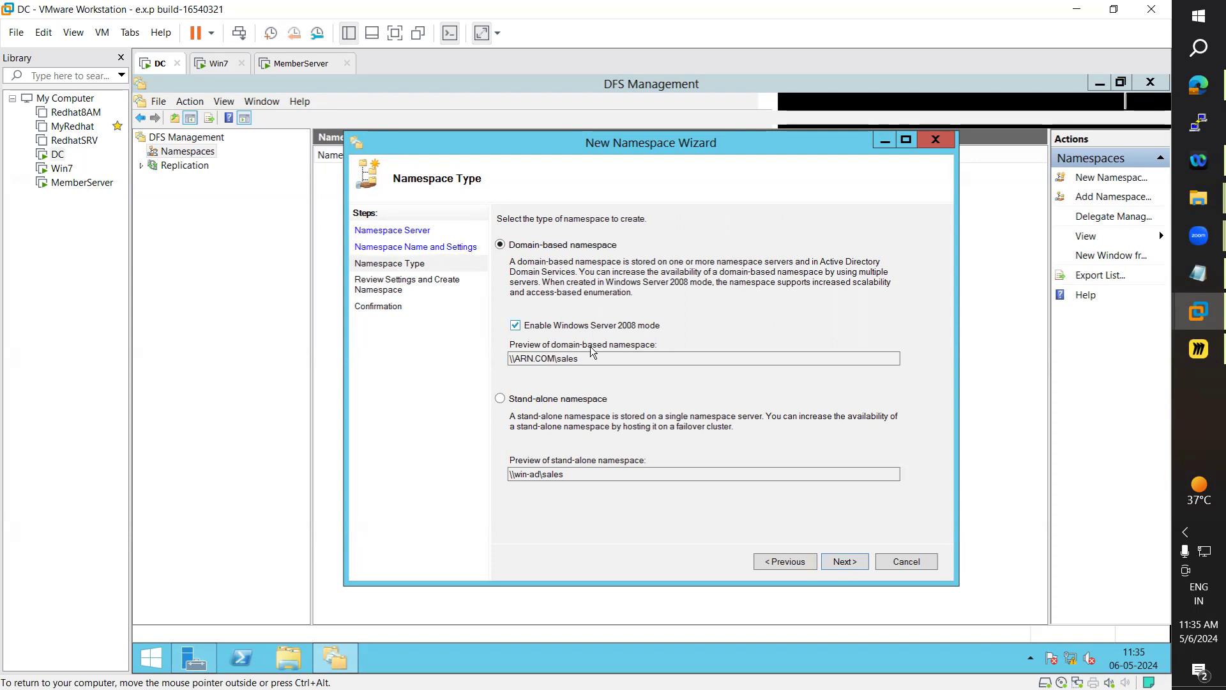
pyautogui.doubleClick(511, 359)
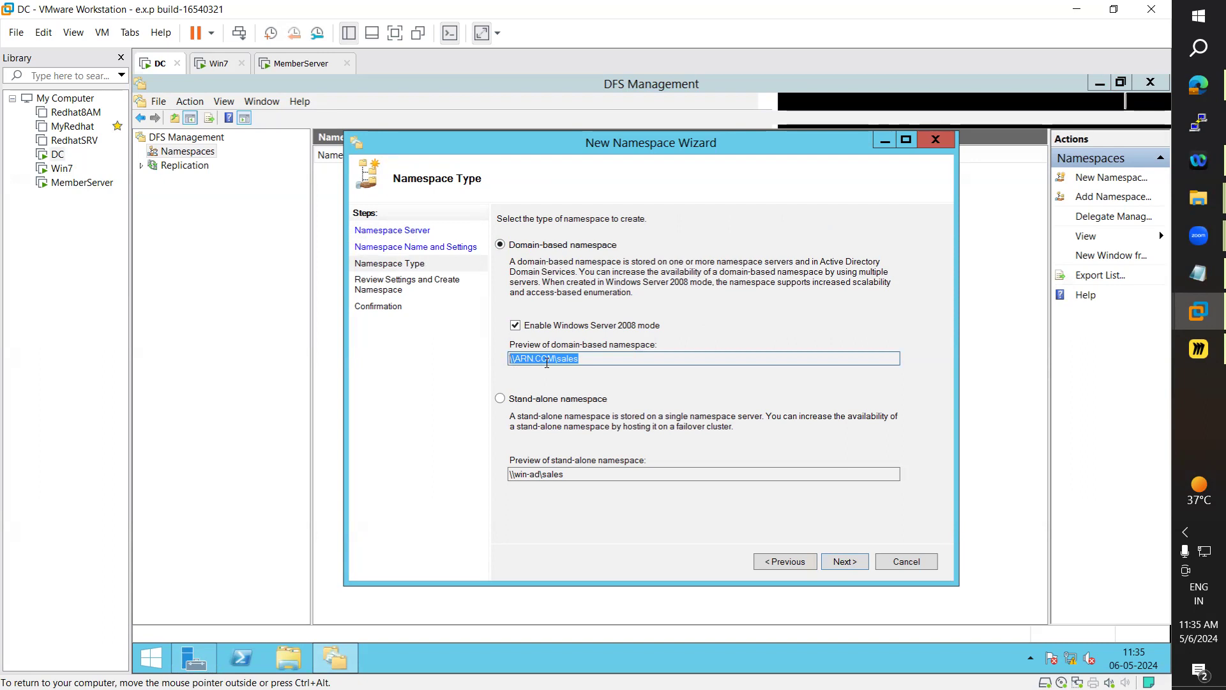
pyautogui.click(587, 359)
pyautogui.moveTo(588, 358); pyautogui.dragTo(509, 359)
pyautogui.click(852, 562)
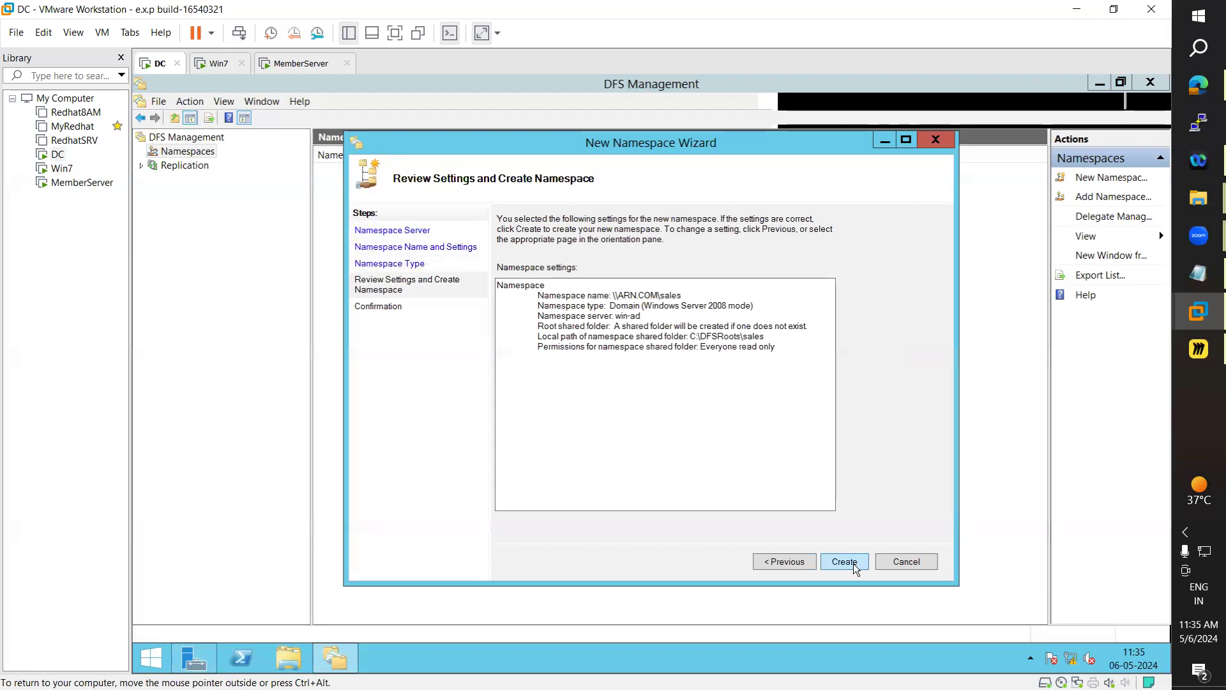
pyautogui.click(853, 564)
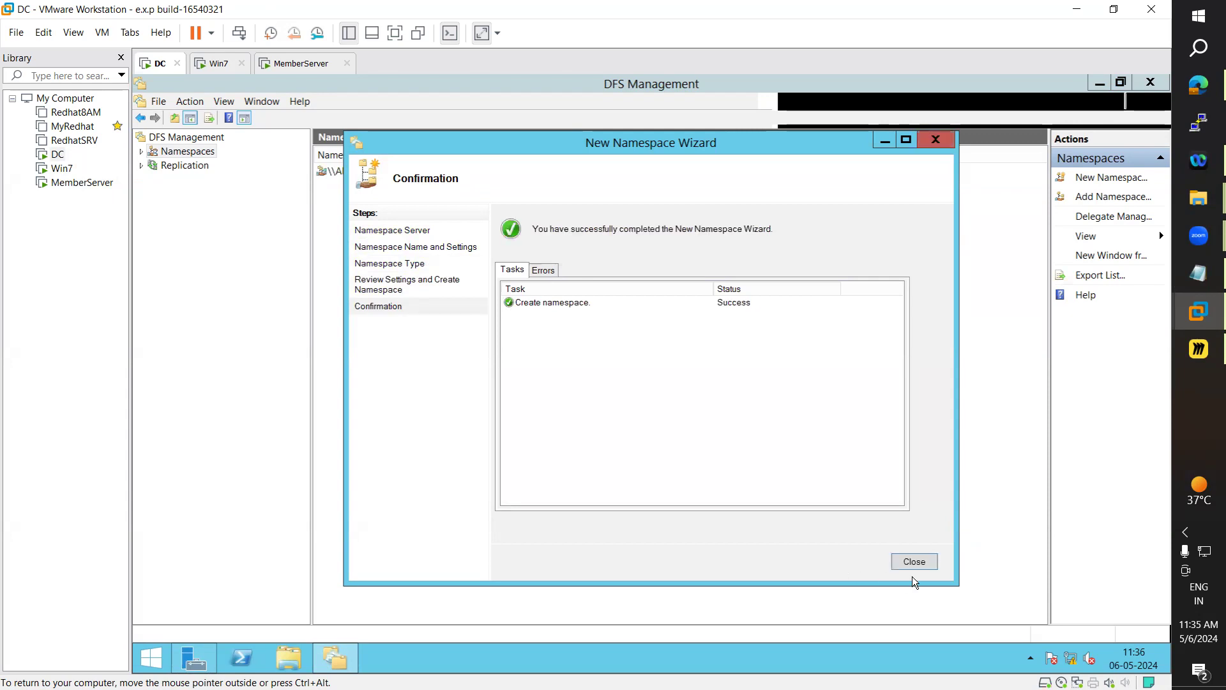
pyautogui.click(920, 560)
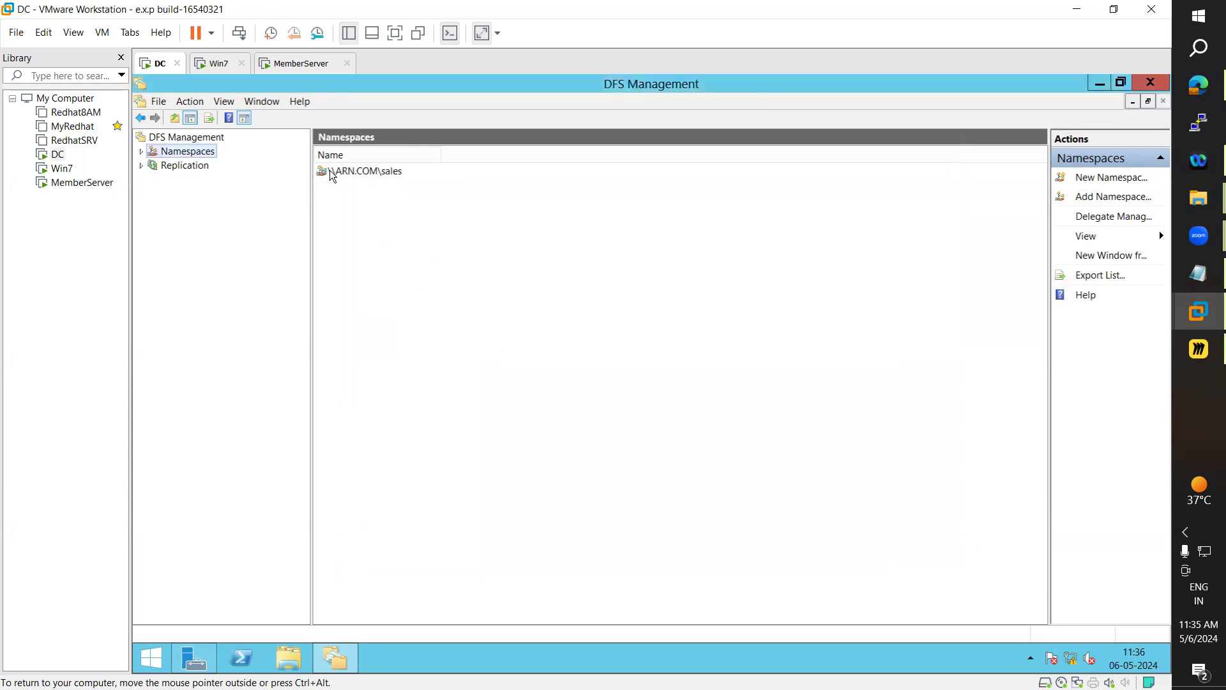
pyautogui.click(355, 173)
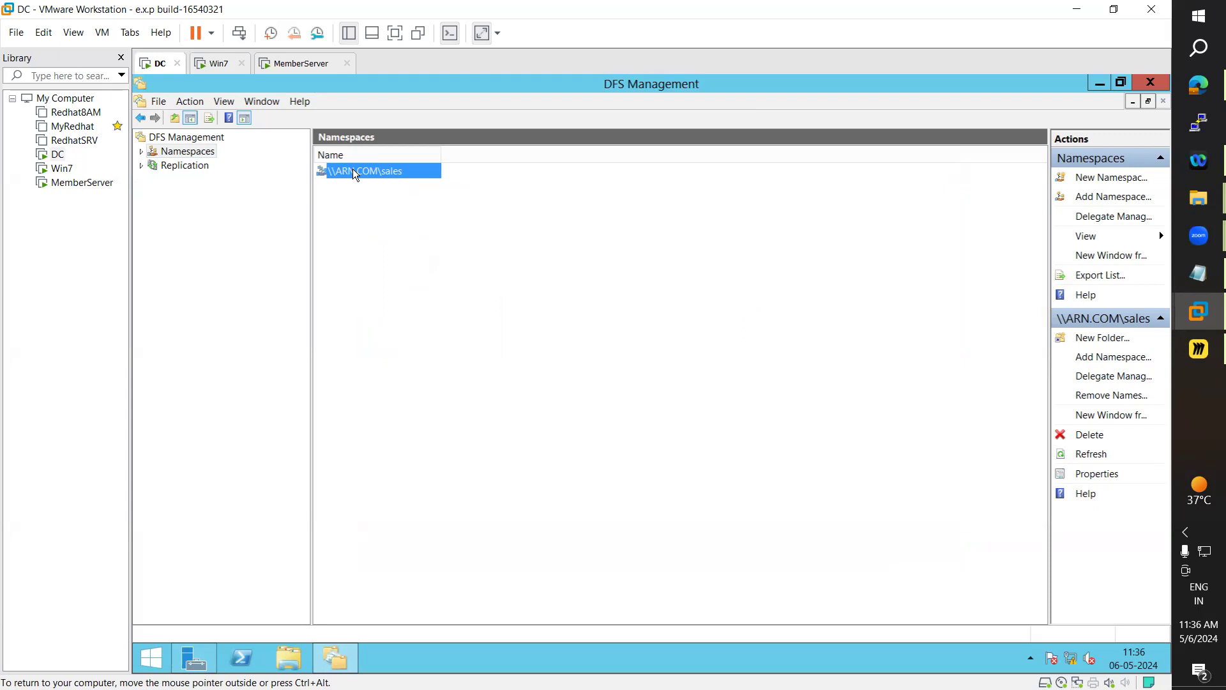
# Delete the \\ARN.COM\sales namespace and confirm the removal
pyautogui.rightClick(353, 169)
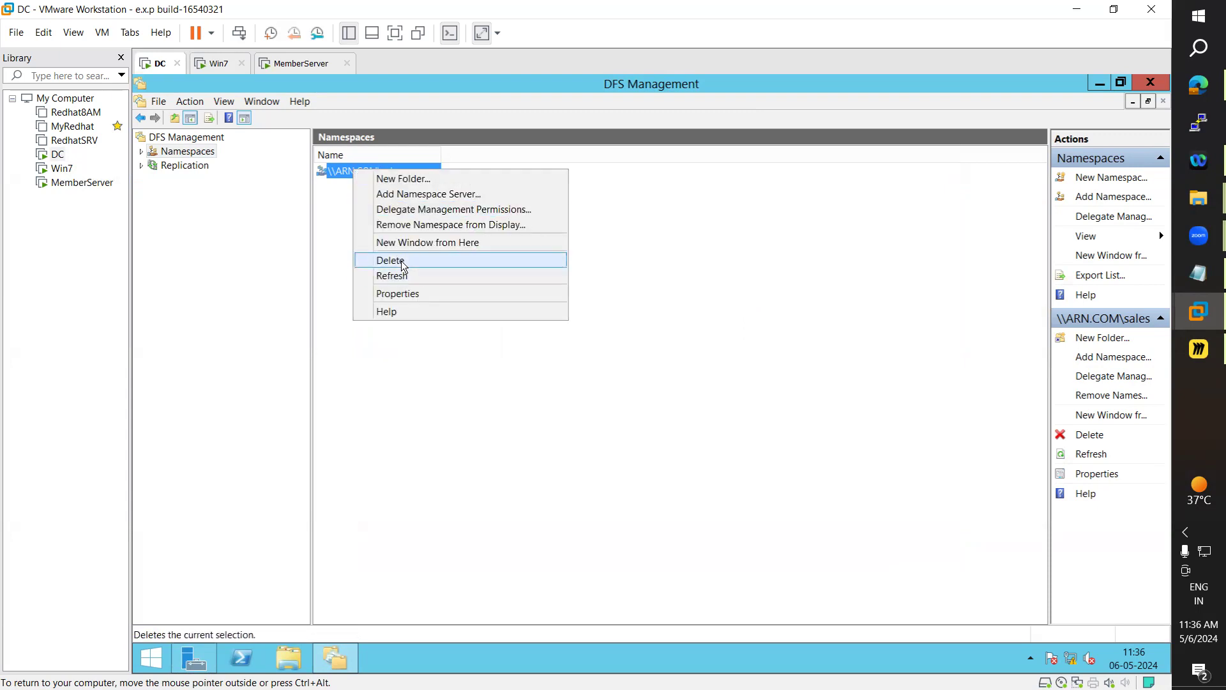
pyautogui.click(402, 261)
pyautogui.click(467, 338)
pyautogui.click(773, 370)
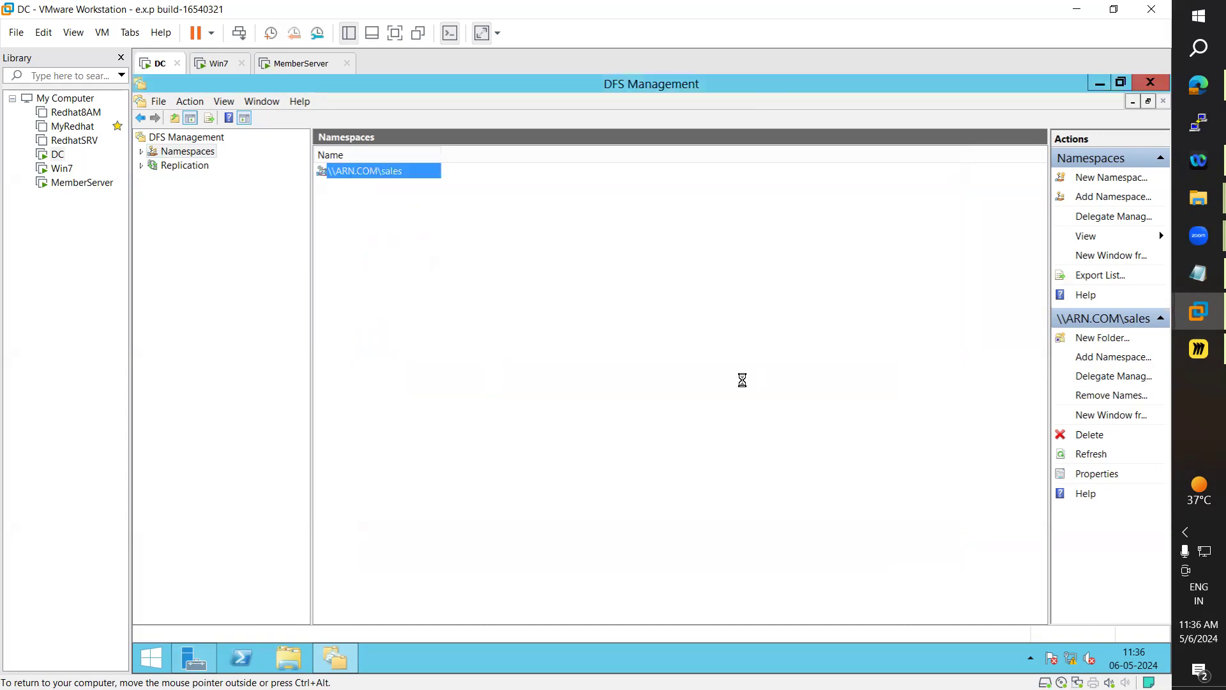
# Start a new namespace on server win-ad and enter the name sales
pyautogui.rightClick(199, 152)
pyautogui.click(225, 160)
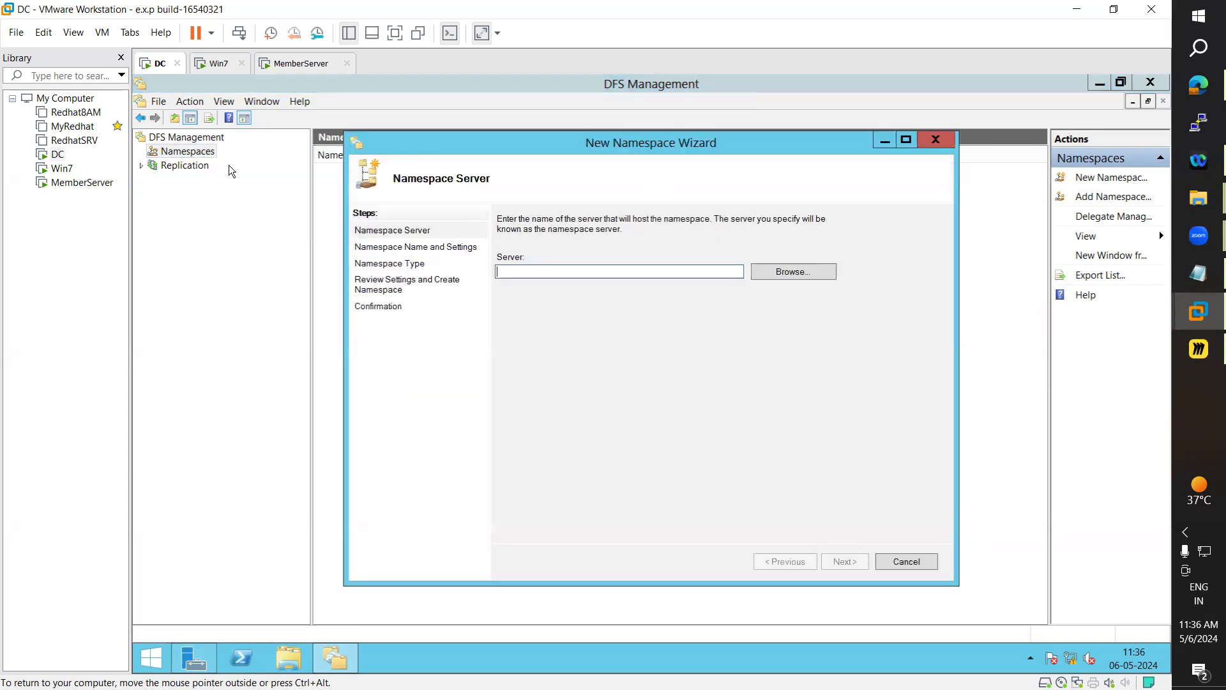
pyautogui.write('win-ad')
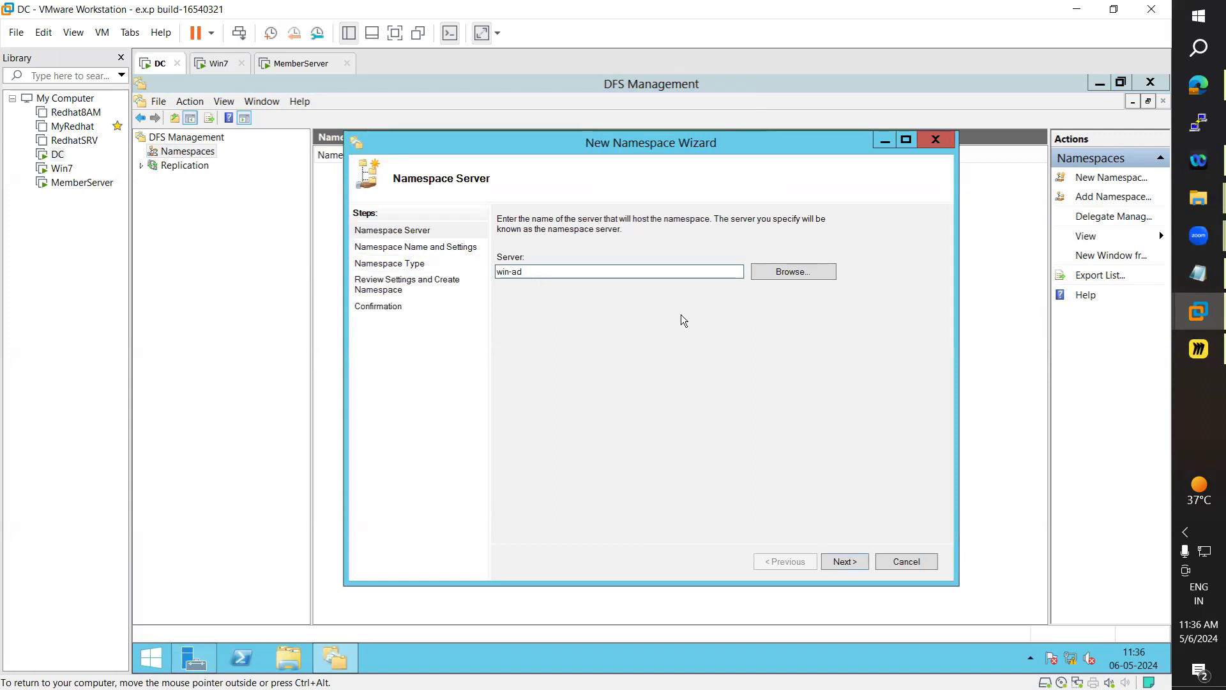
pyautogui.click(850, 558)
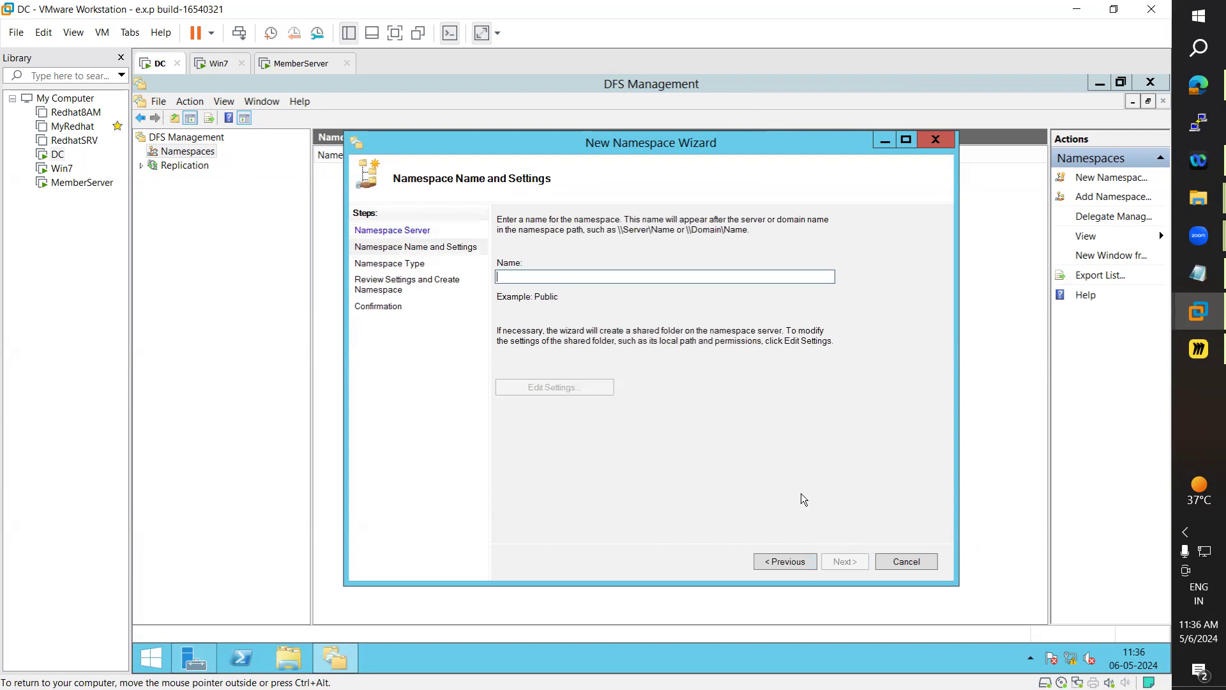
pyautogui.write('sales')
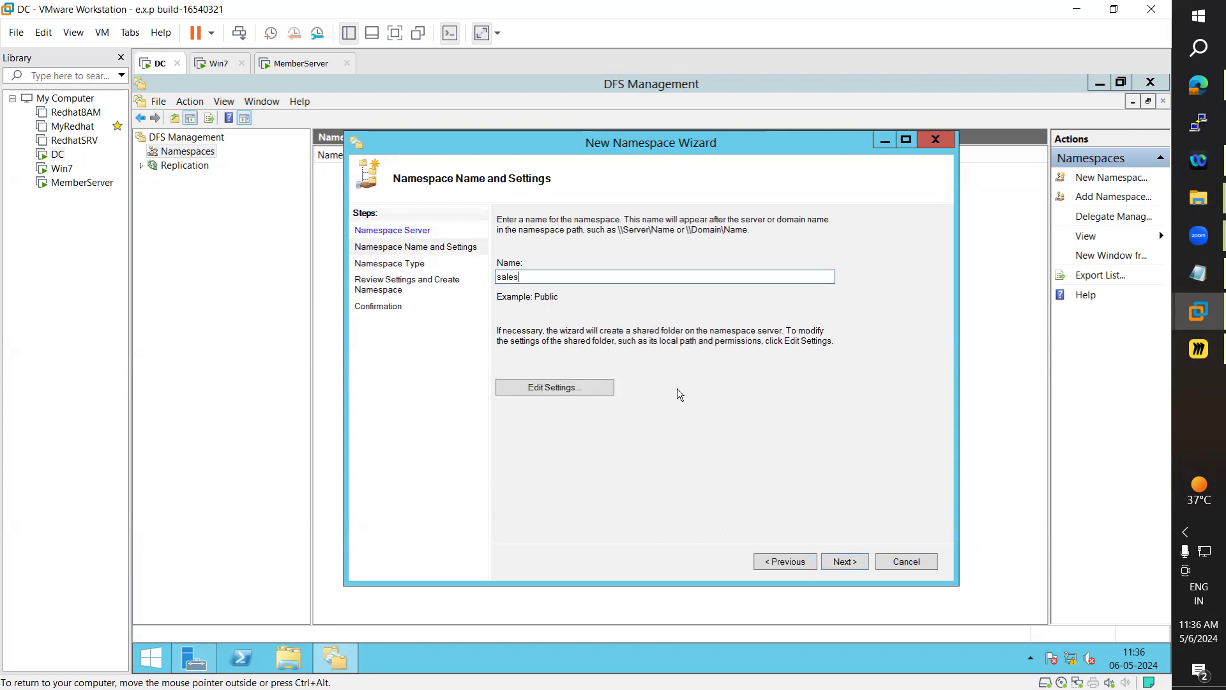
# Set shared folder permissions to administrators full access, others read and write, then recheck them
pyautogui.click(541, 393)
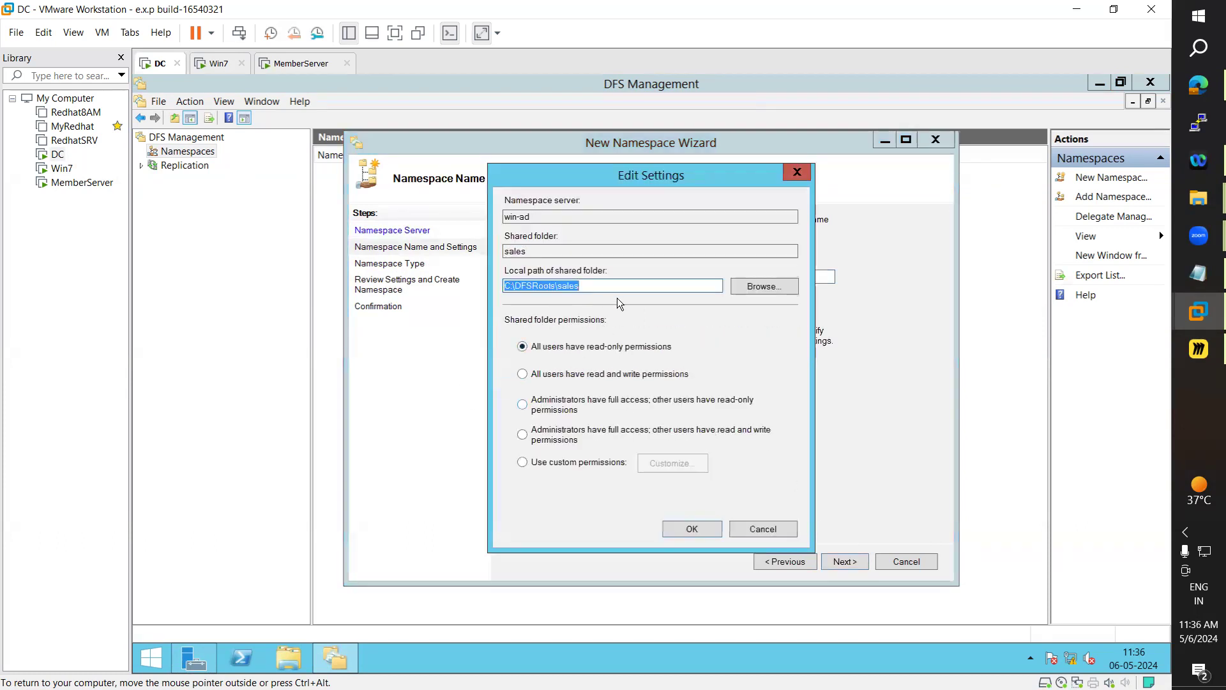
pyautogui.moveTo(667, 170); pyautogui.dragTo(760, 175)
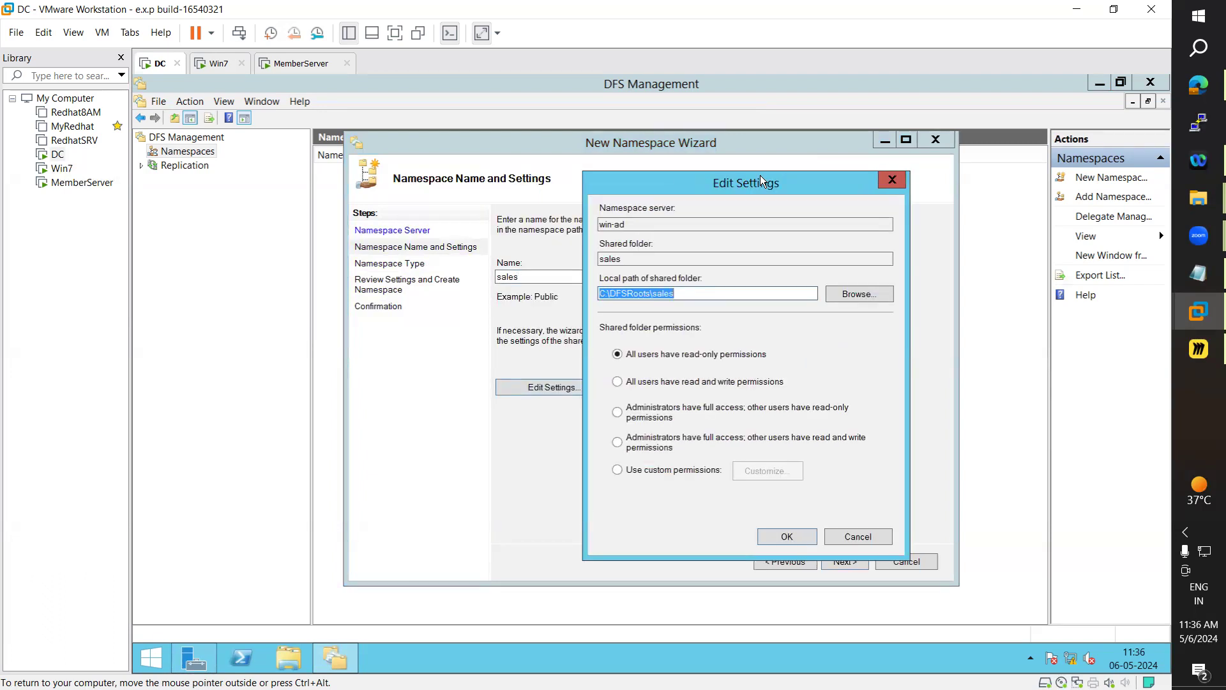
pyautogui.click(618, 444)
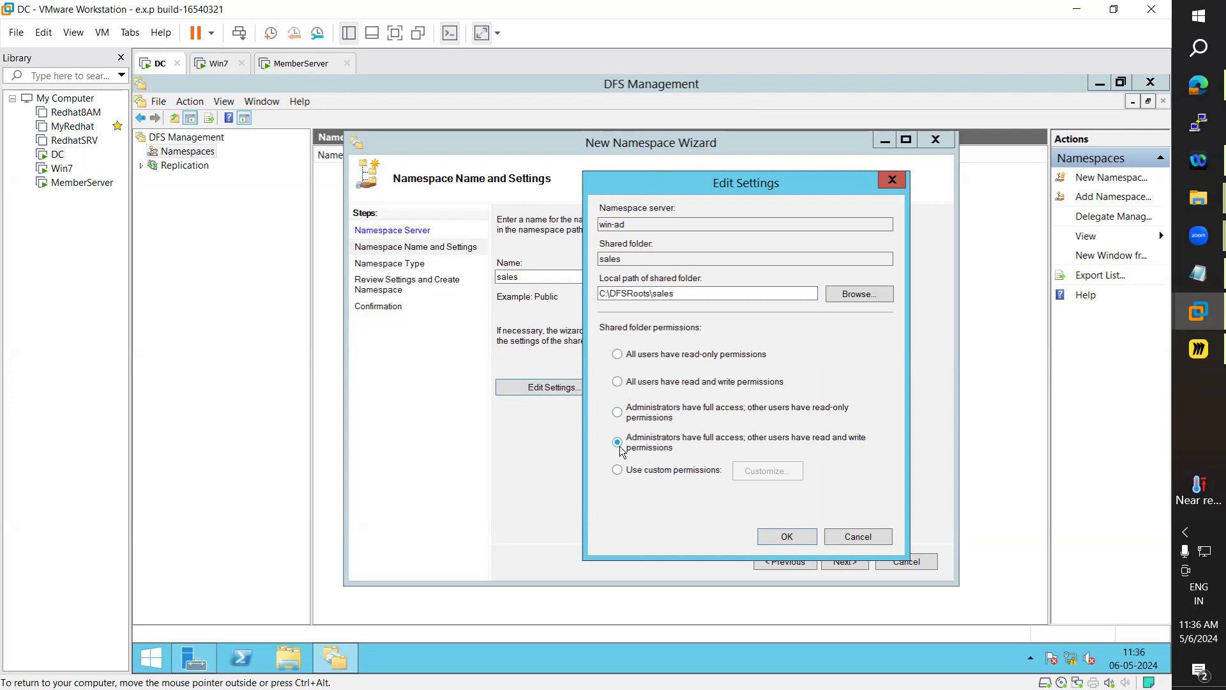
pyautogui.click(802, 540)
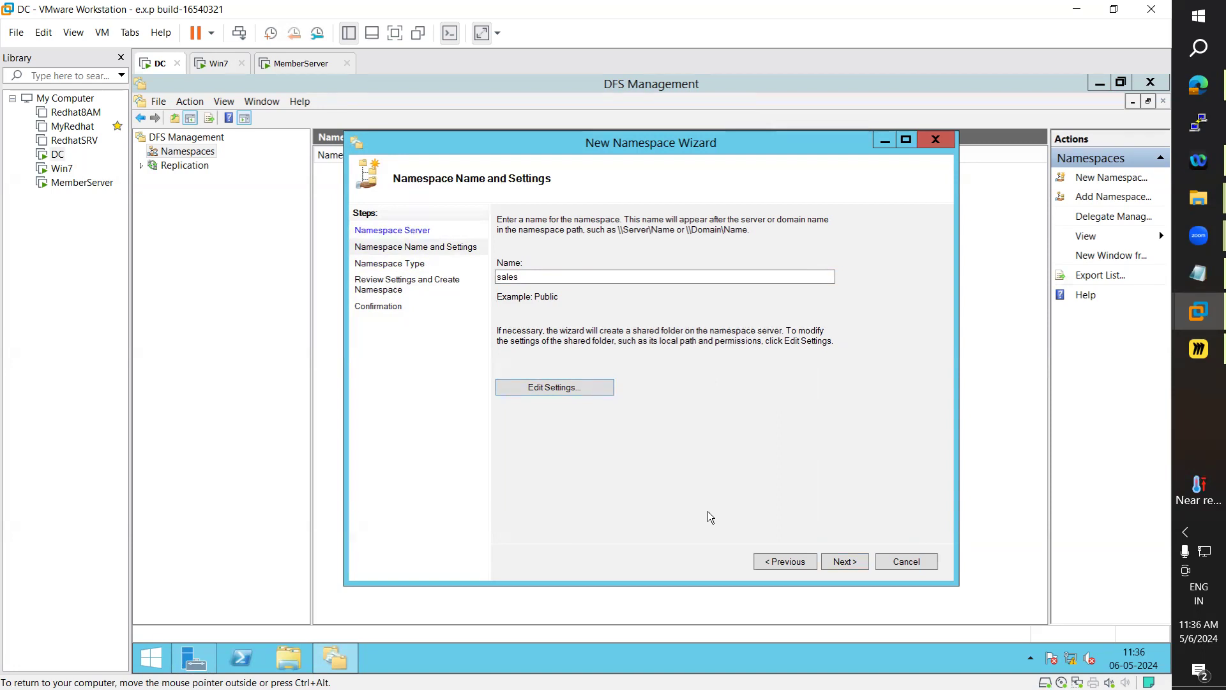
pyautogui.click(797, 565)
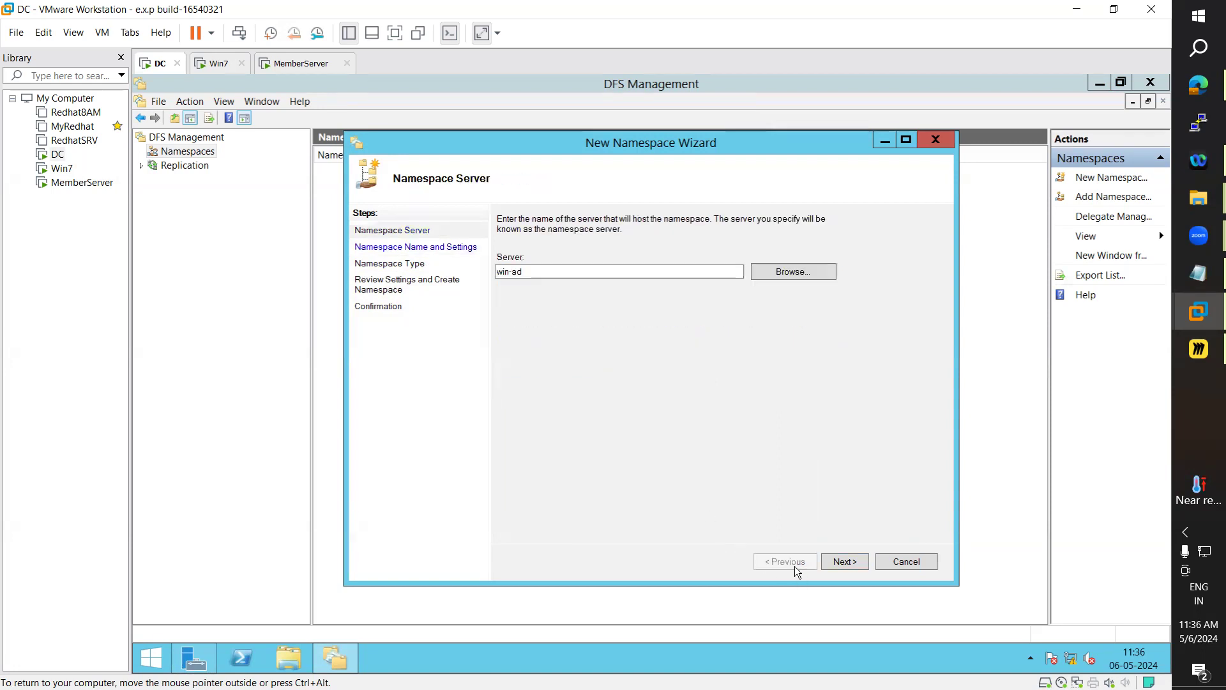
pyautogui.click(852, 562)
pyautogui.click(581, 386)
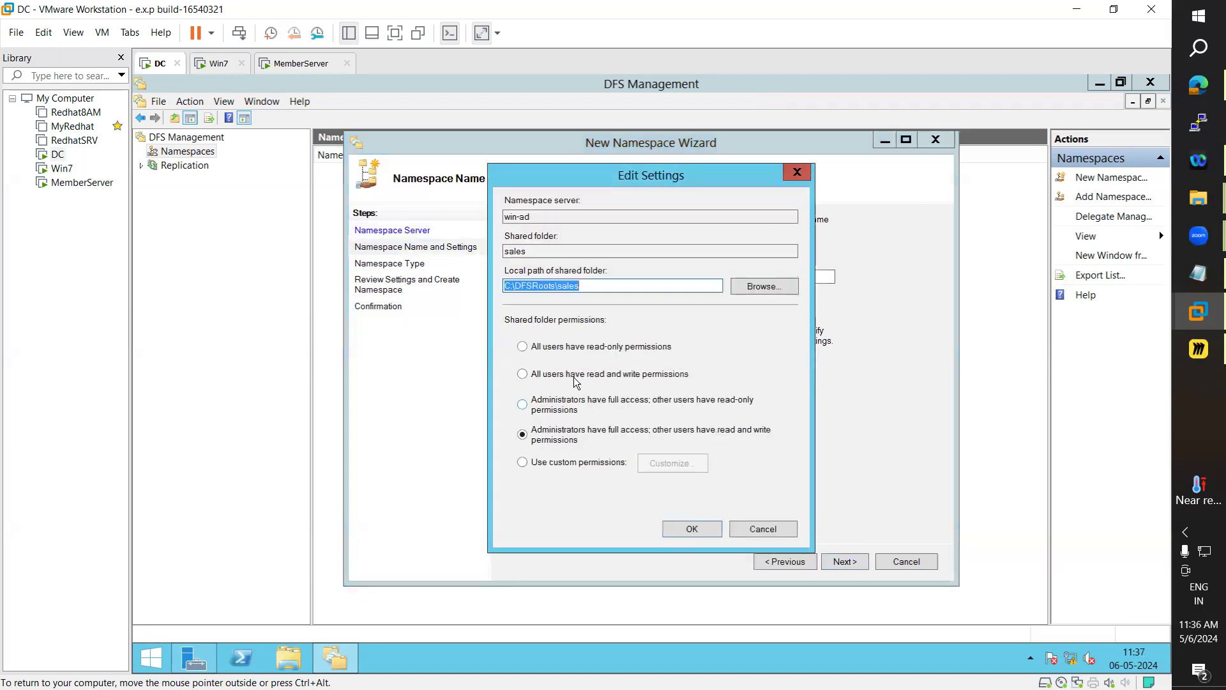
pyautogui.click(522, 290)
pyautogui.click(702, 537)
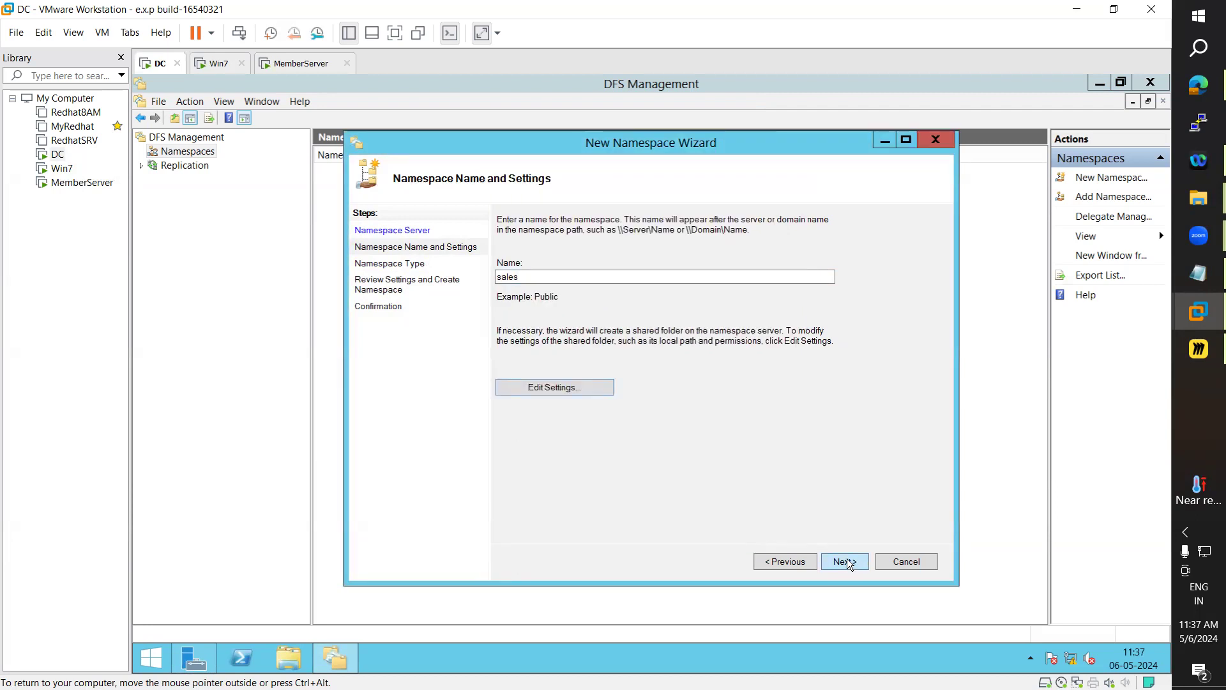
# Complete the New Namespace Wizard and select the new, empty \\ARN.COM\sales namespace in DFS Management
pyautogui.click(847, 562)
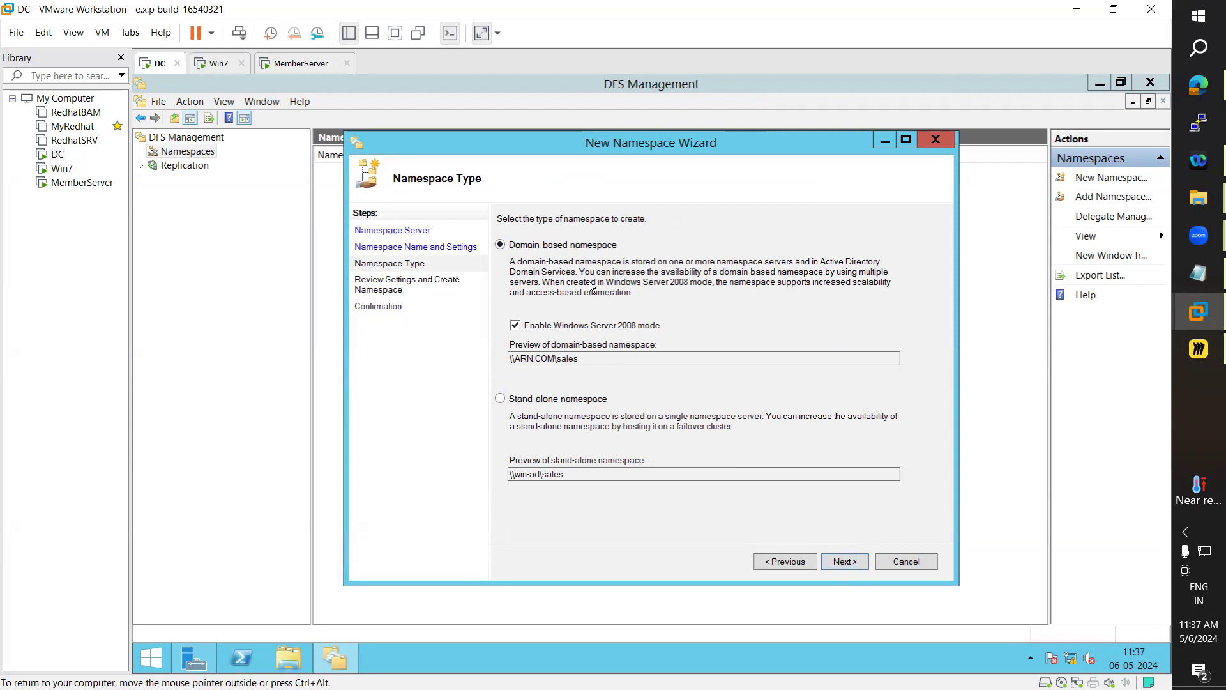
pyautogui.click(843, 559)
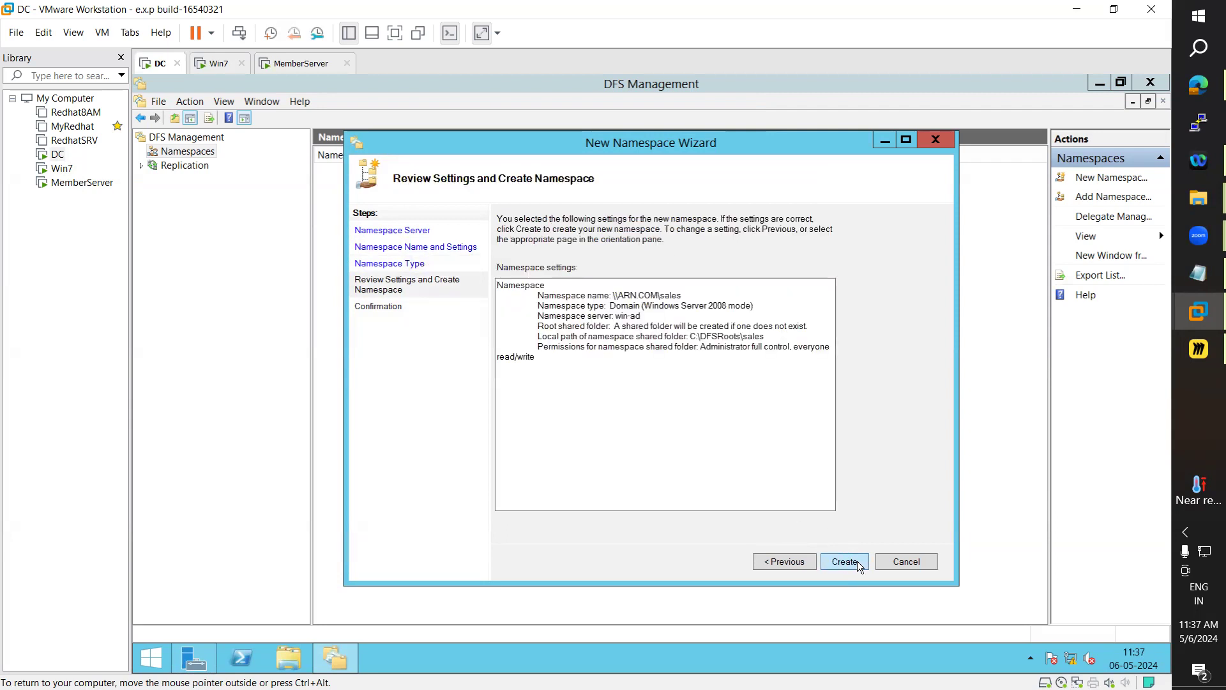
pyautogui.click(858, 561)
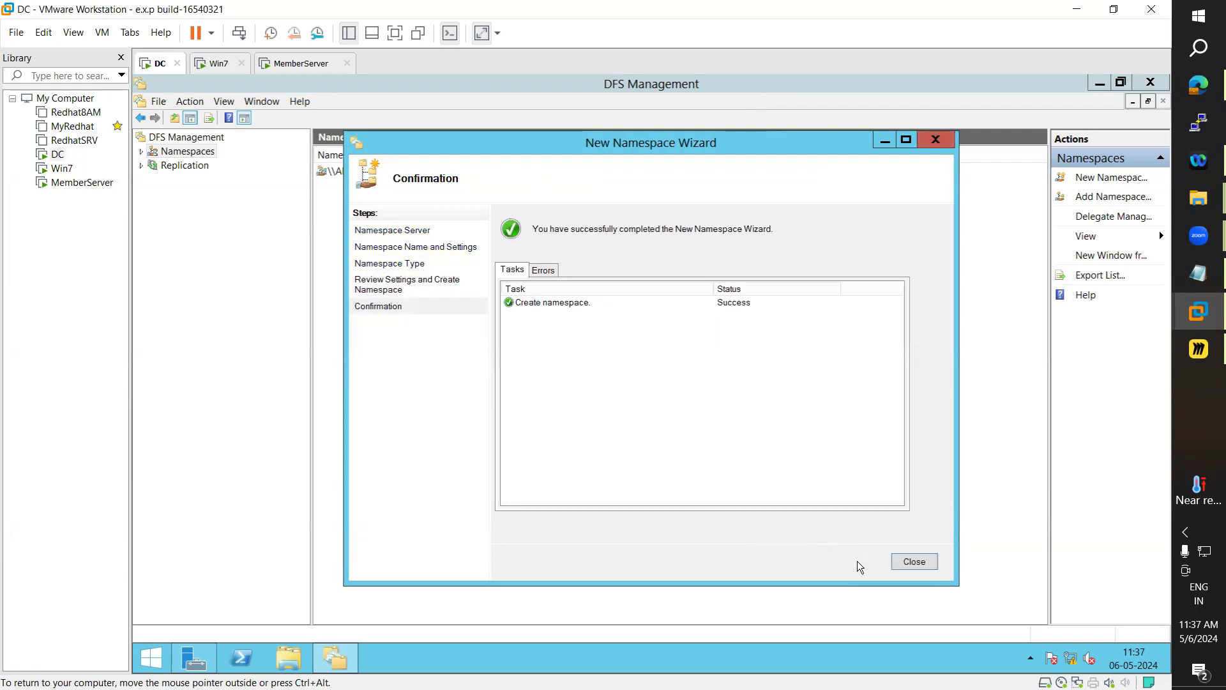
pyautogui.click(909, 564)
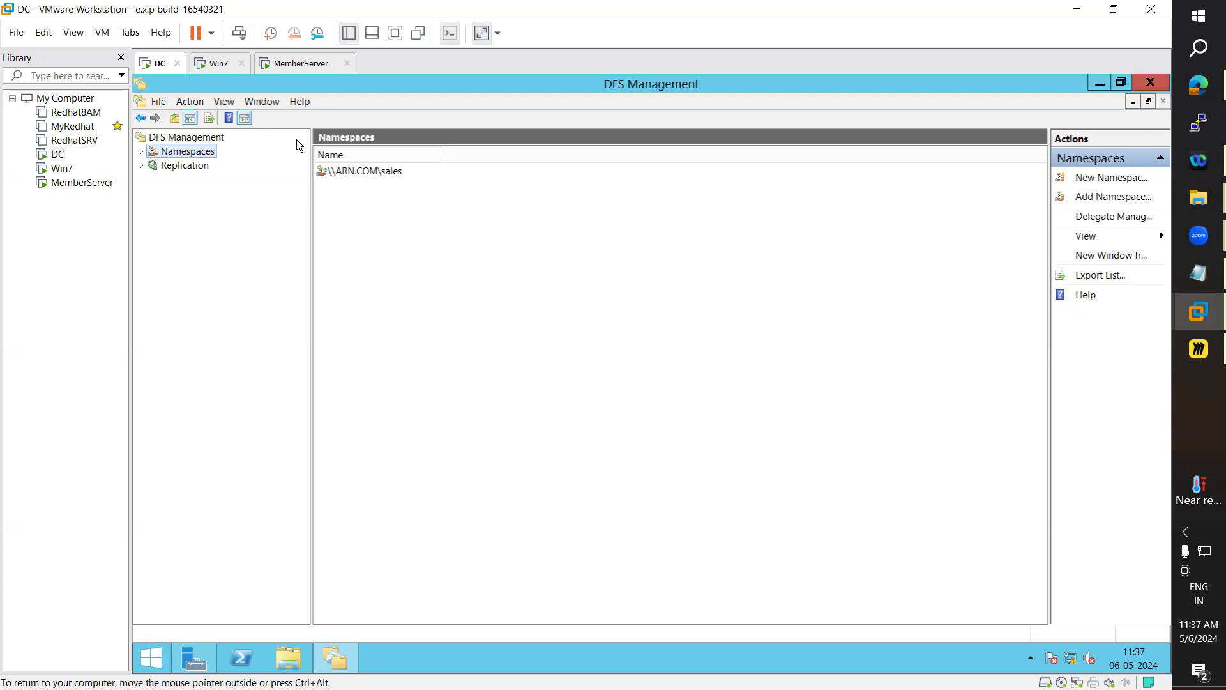
pyautogui.click(141, 151)
pyautogui.click(192, 168)
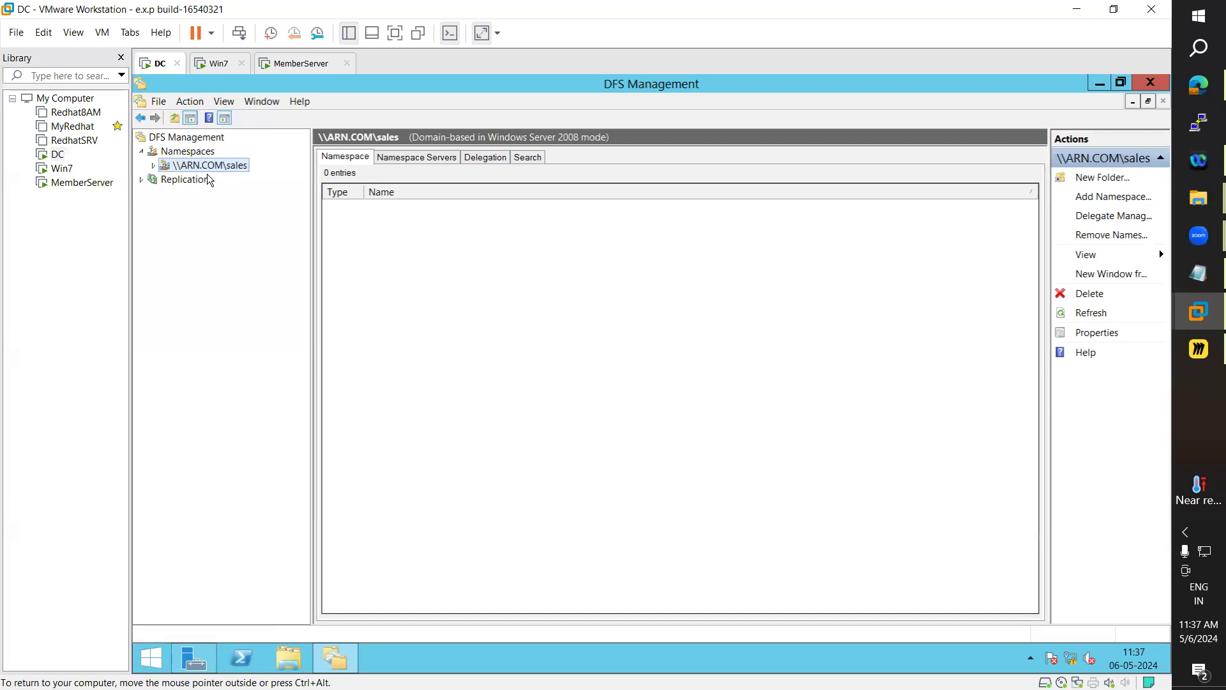
# Start a new folder named sales1 under the \\ARN.COM\sales namespace
pyautogui.rightClick(201, 165)
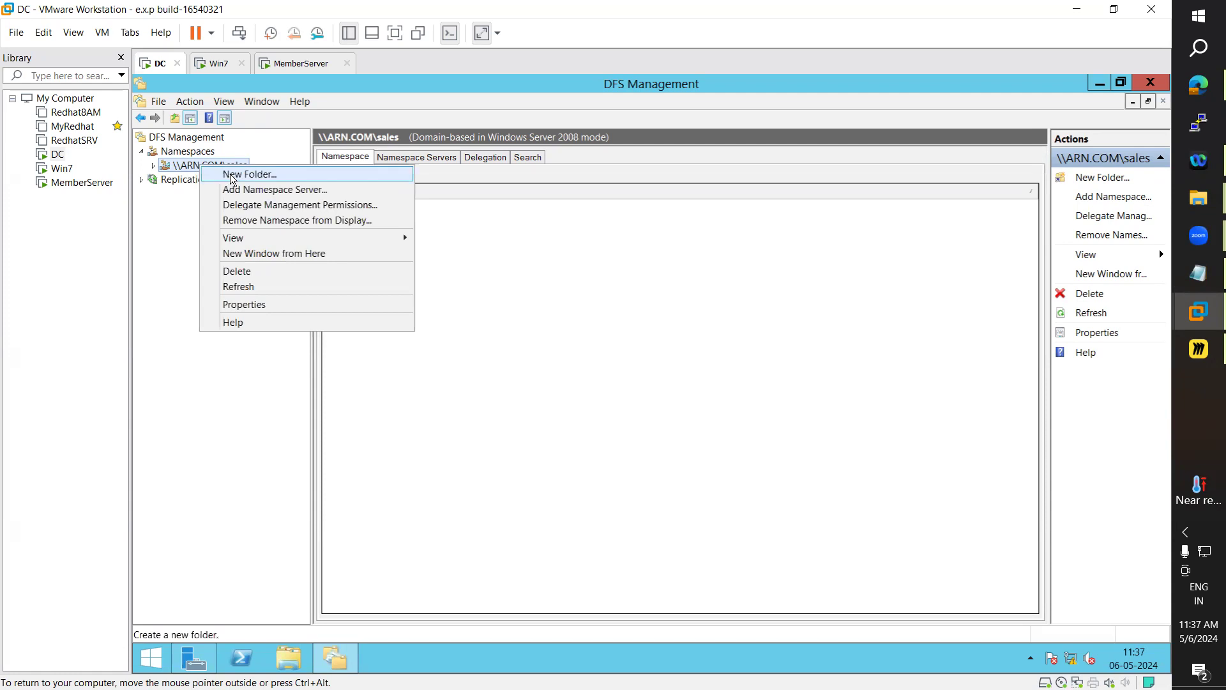
pyautogui.click(232, 175)
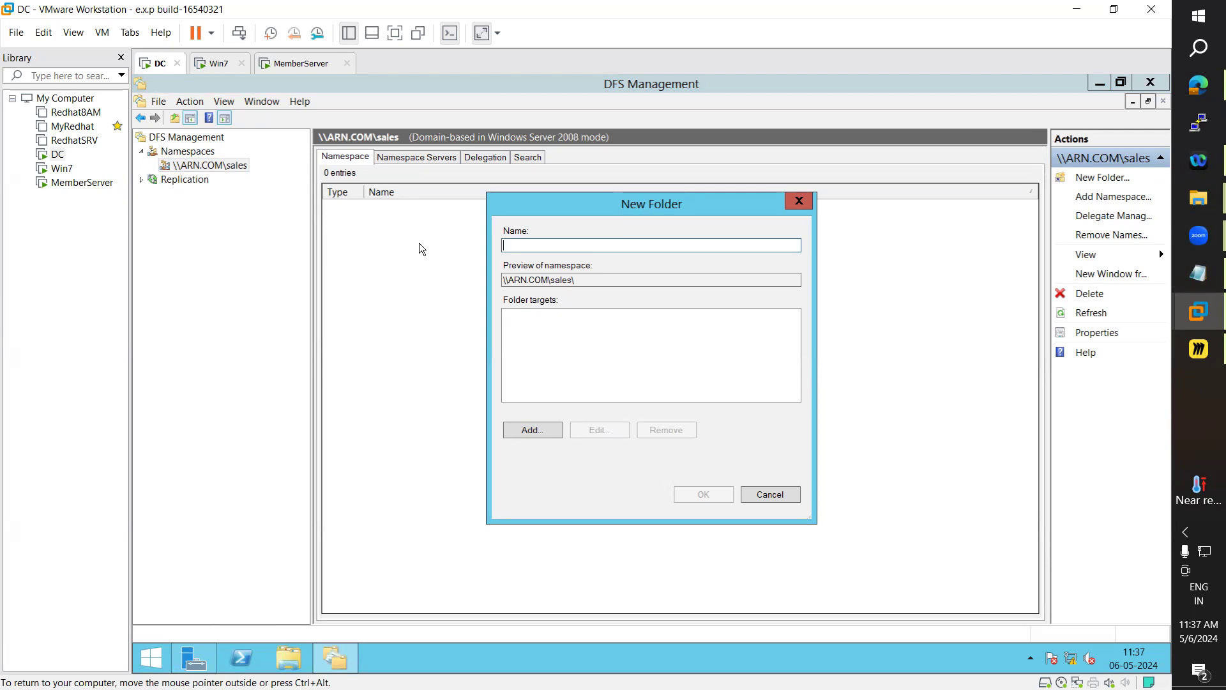
pyautogui.write('sales1')
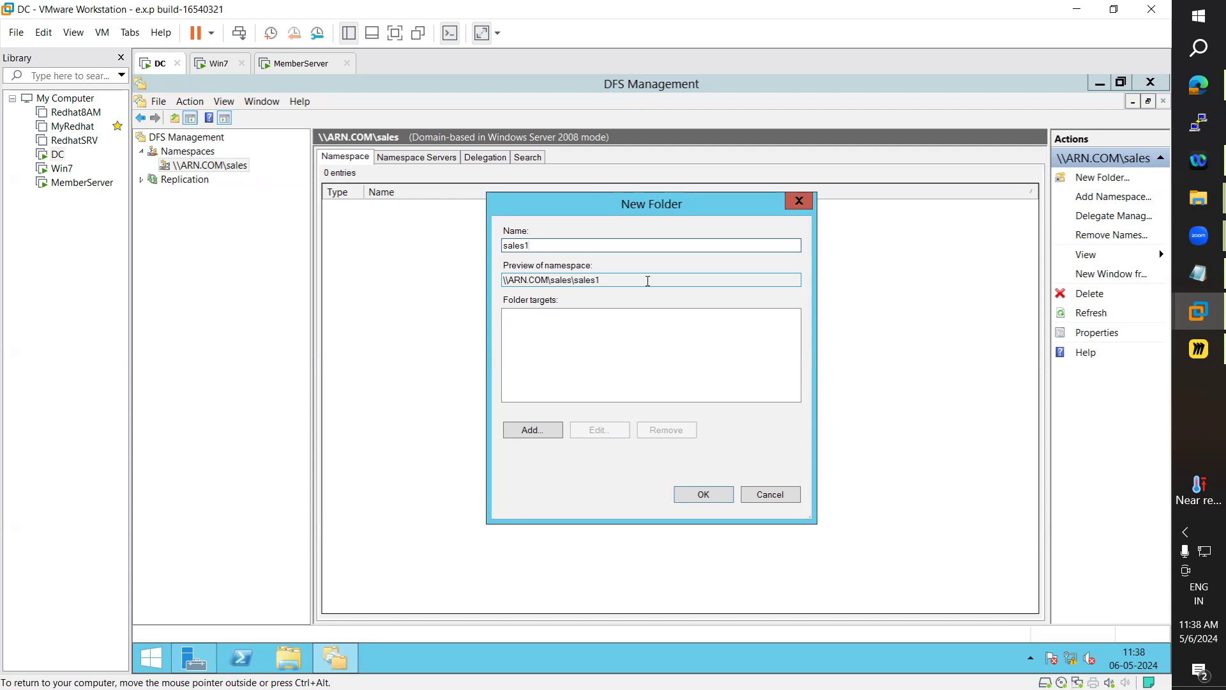
# Begin adding a folder target for sales1, cancel the share browse, and go to MemberServer
pyautogui.click(548, 428)
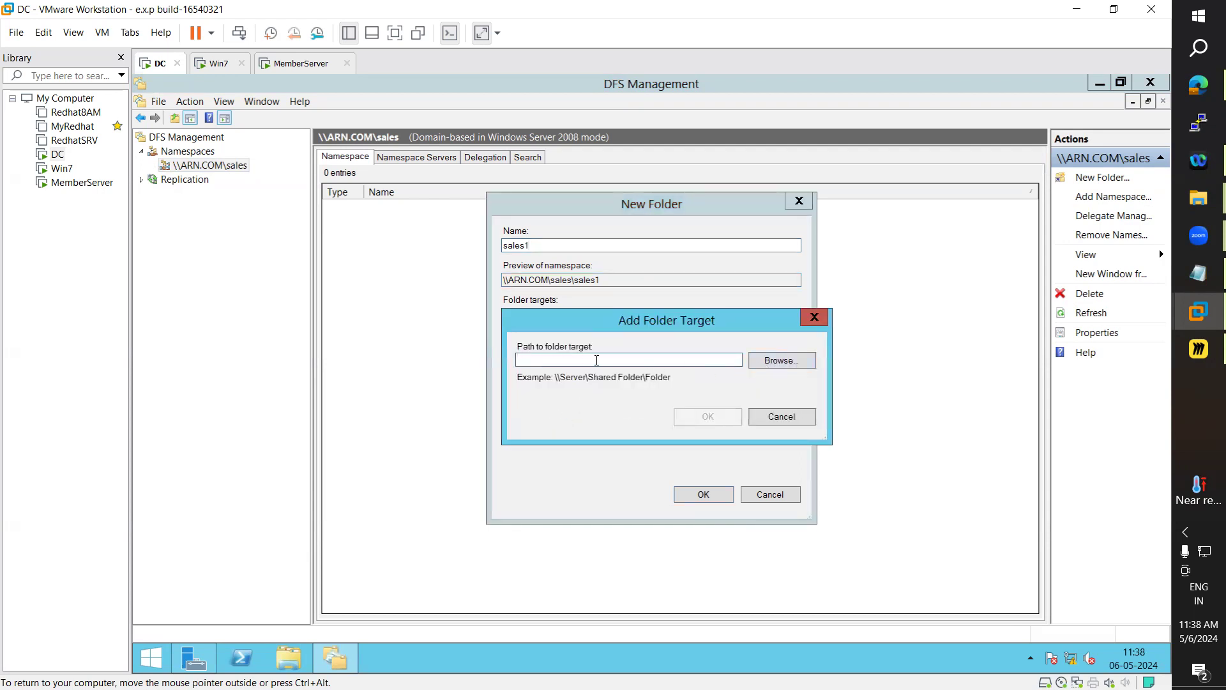
pyautogui.click(772, 362)
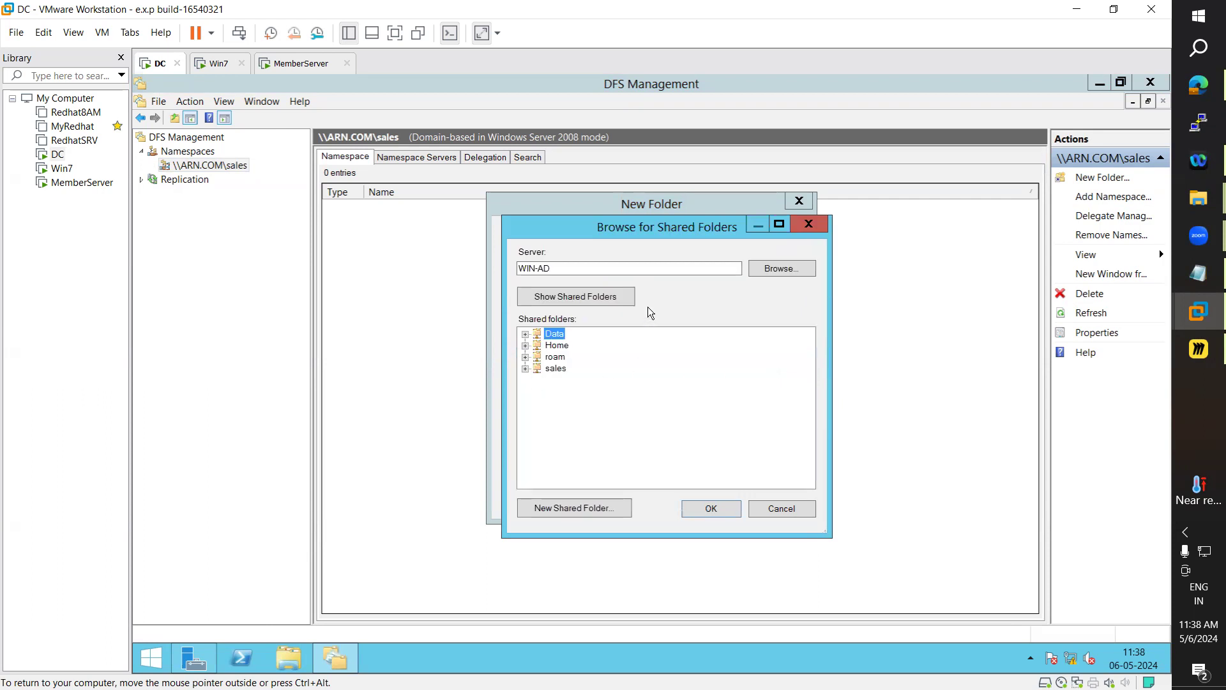
pyautogui.click(778, 514)
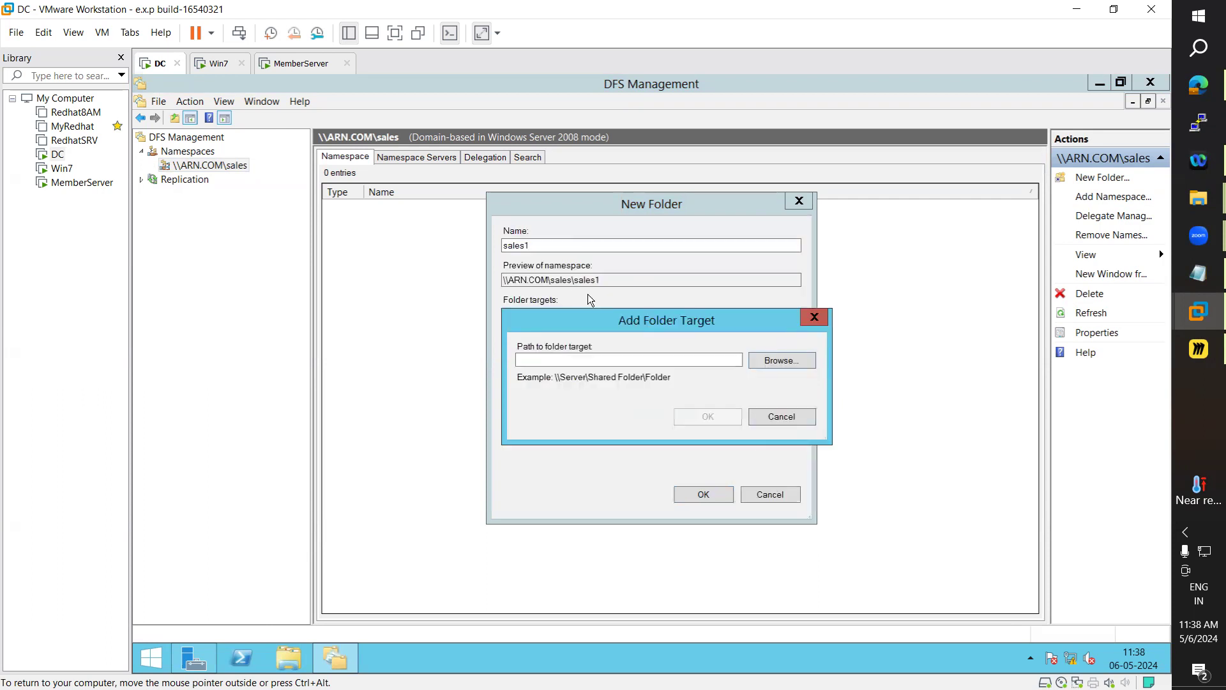
pyautogui.click(287, 64)
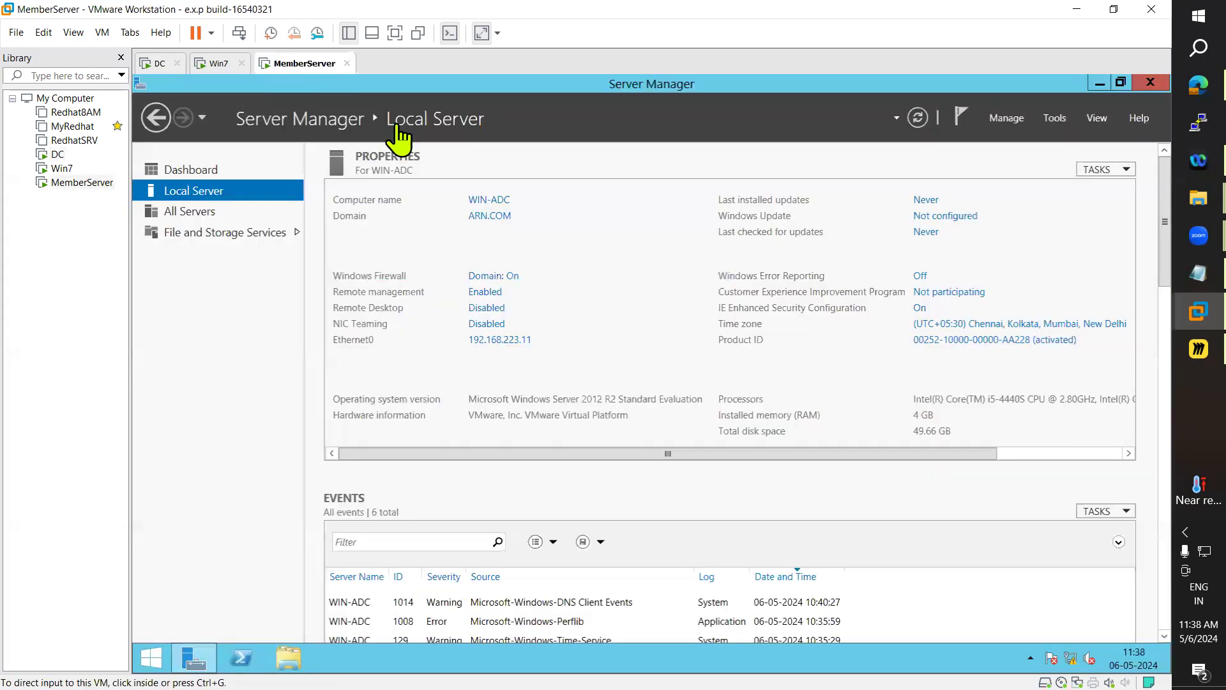
# On MemberServer, create a new folder named sales1 on Local Disk (D:)
pyautogui.click(288, 658)
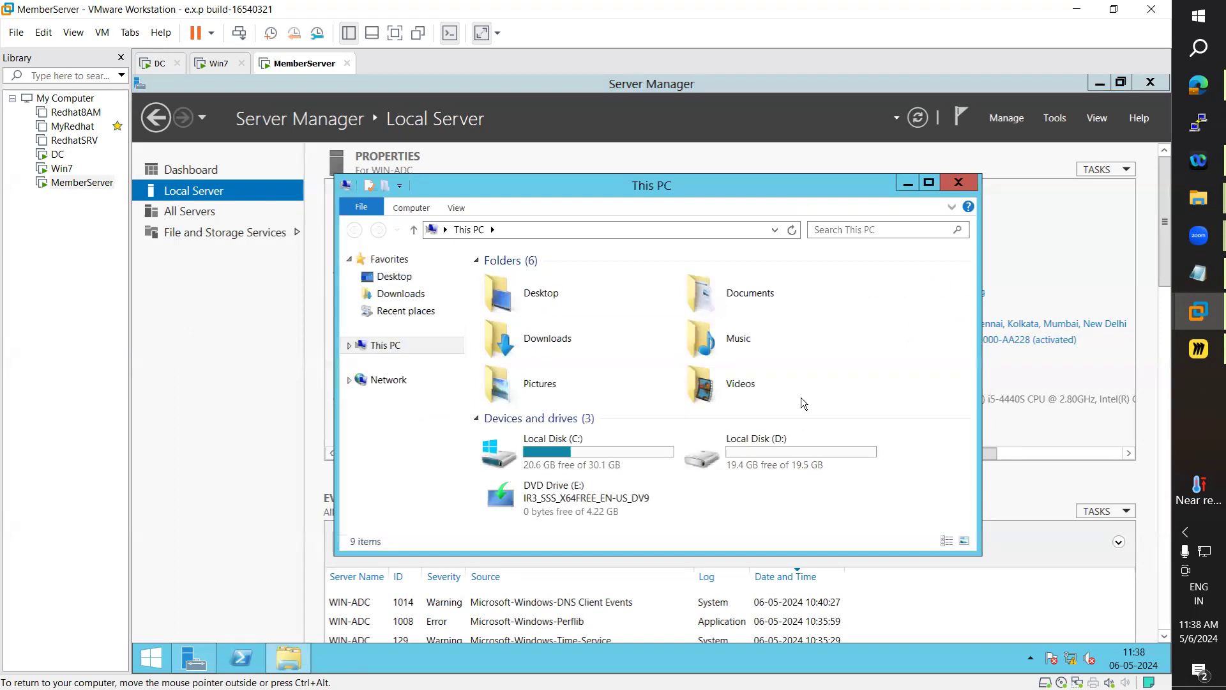
pyautogui.doubleClick(780, 454)
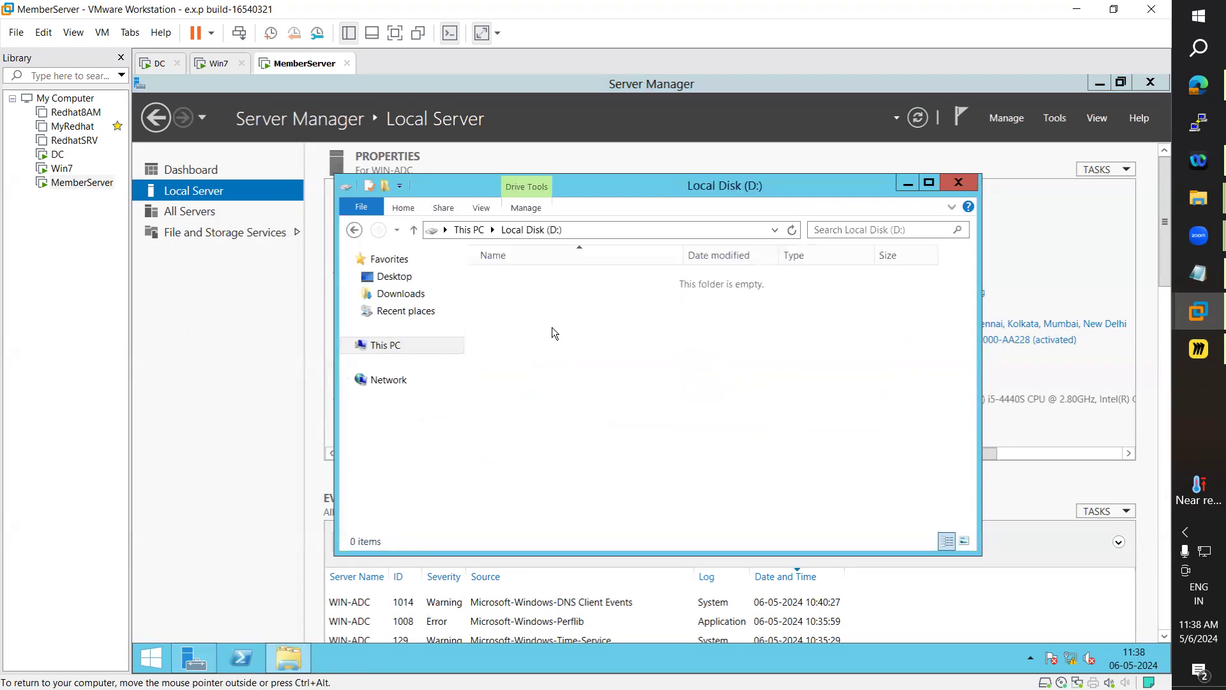
pyautogui.rightClick(553, 330)
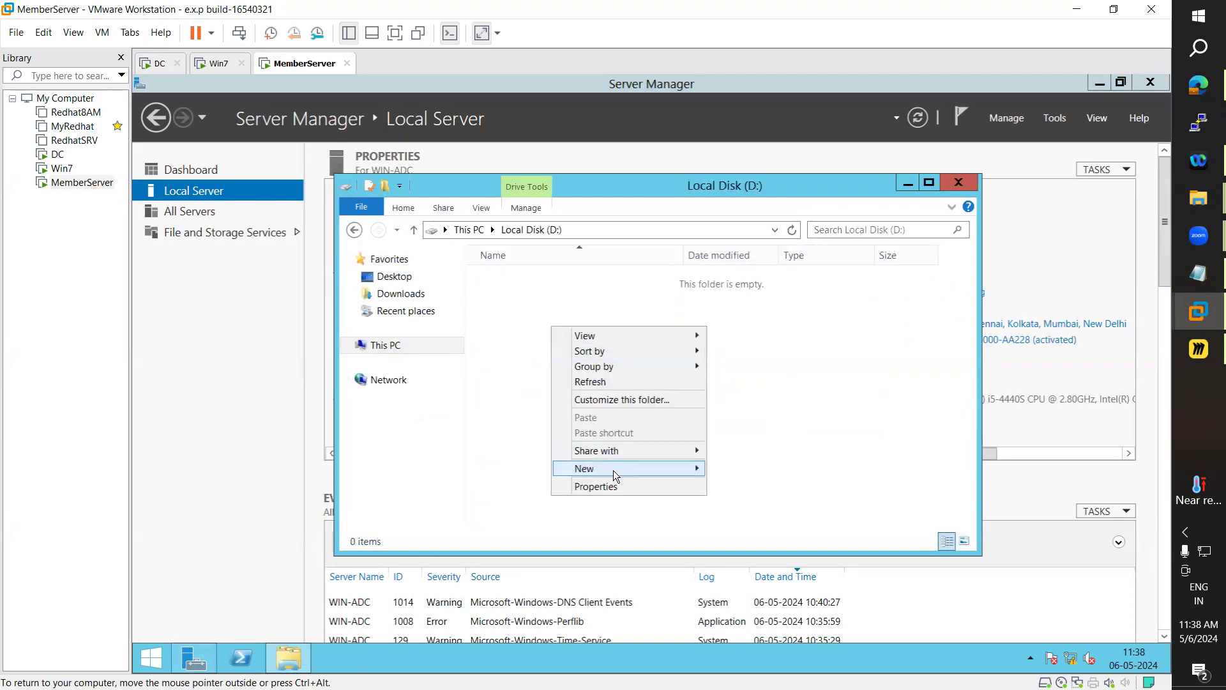
pyautogui.moveTo(613, 469)
pyautogui.click(740, 470)
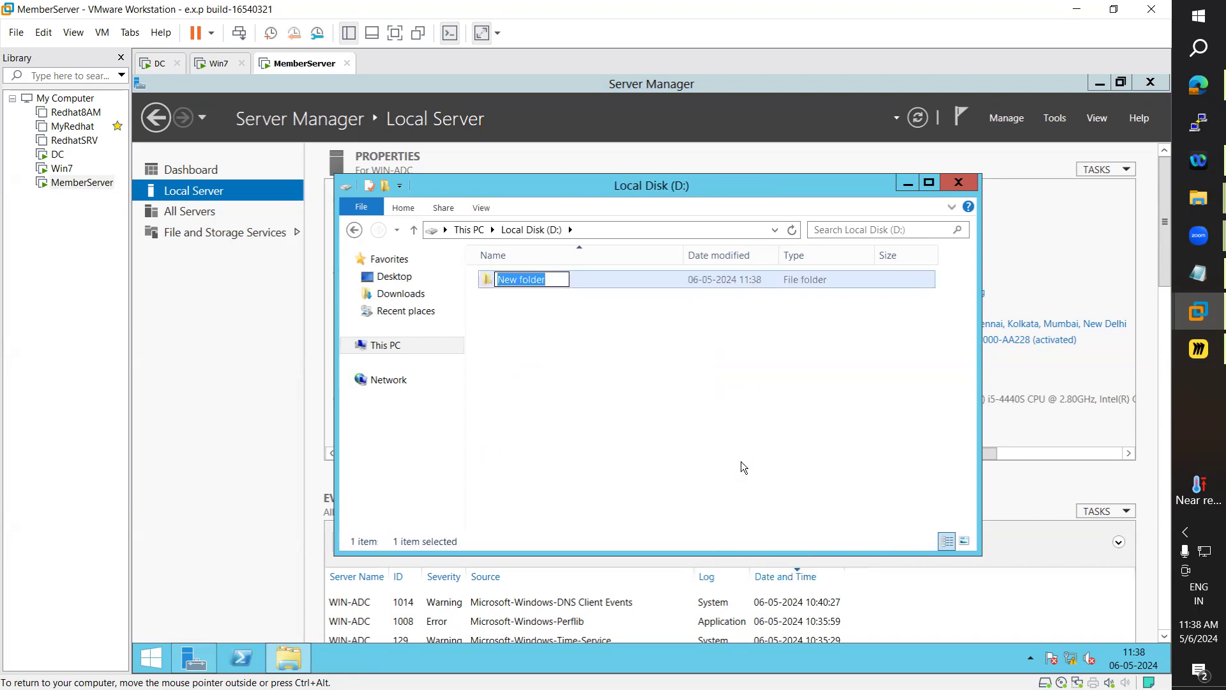
pyautogui.write('sales1')
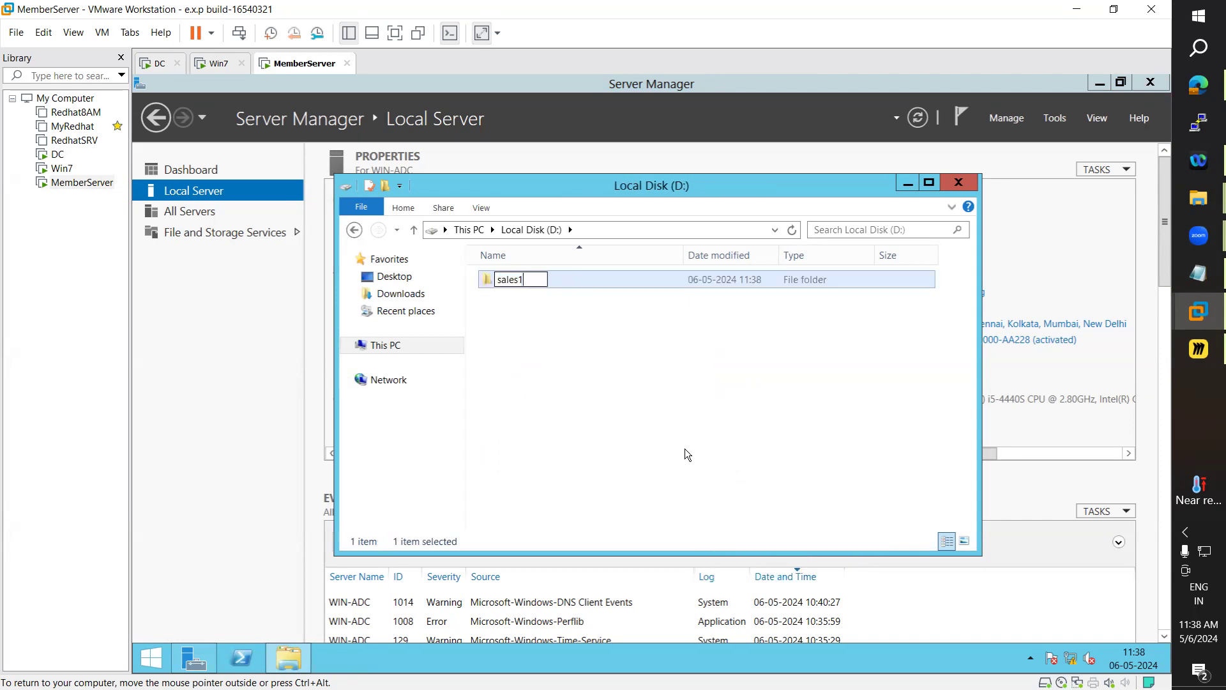
pyautogui.click(671, 446)
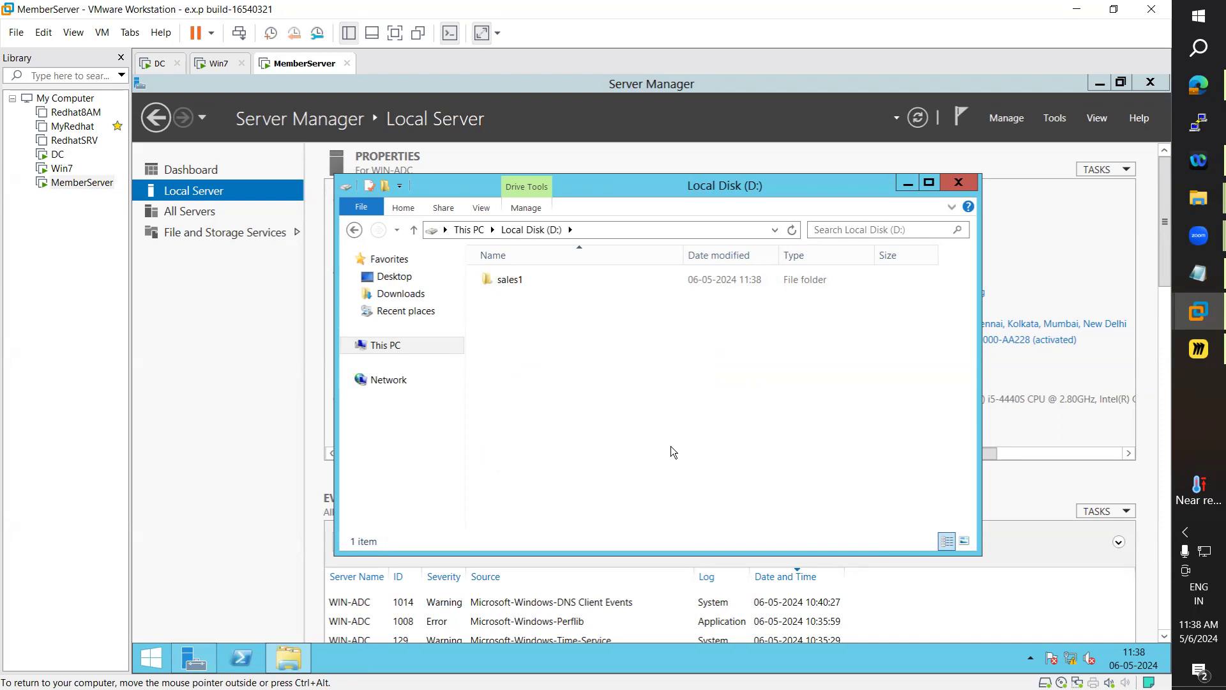
# Rename the MemberServer folder from sales1 to sales2, then move to Win7
pyautogui.click(521, 279)
pyautogui.click(521, 278)
pyautogui.click(543, 279)
pyautogui.press('BackSpace')
pyautogui.write('2')
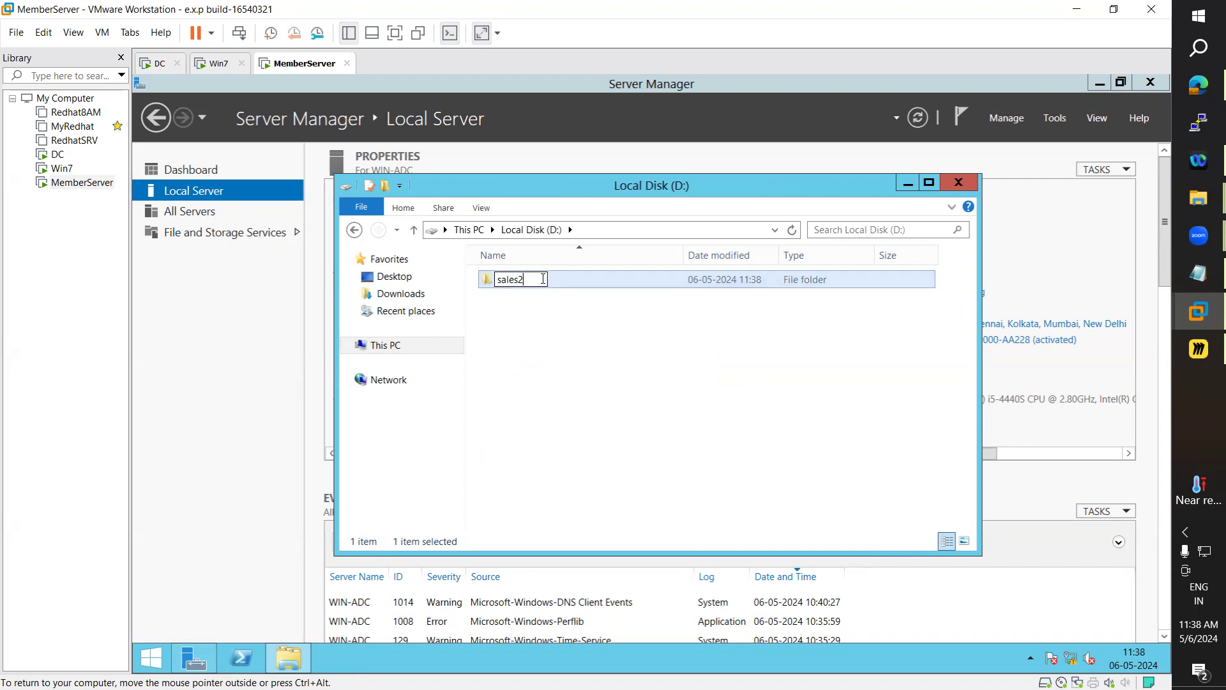
pyautogui.click(567, 374)
pyautogui.click(216, 63)
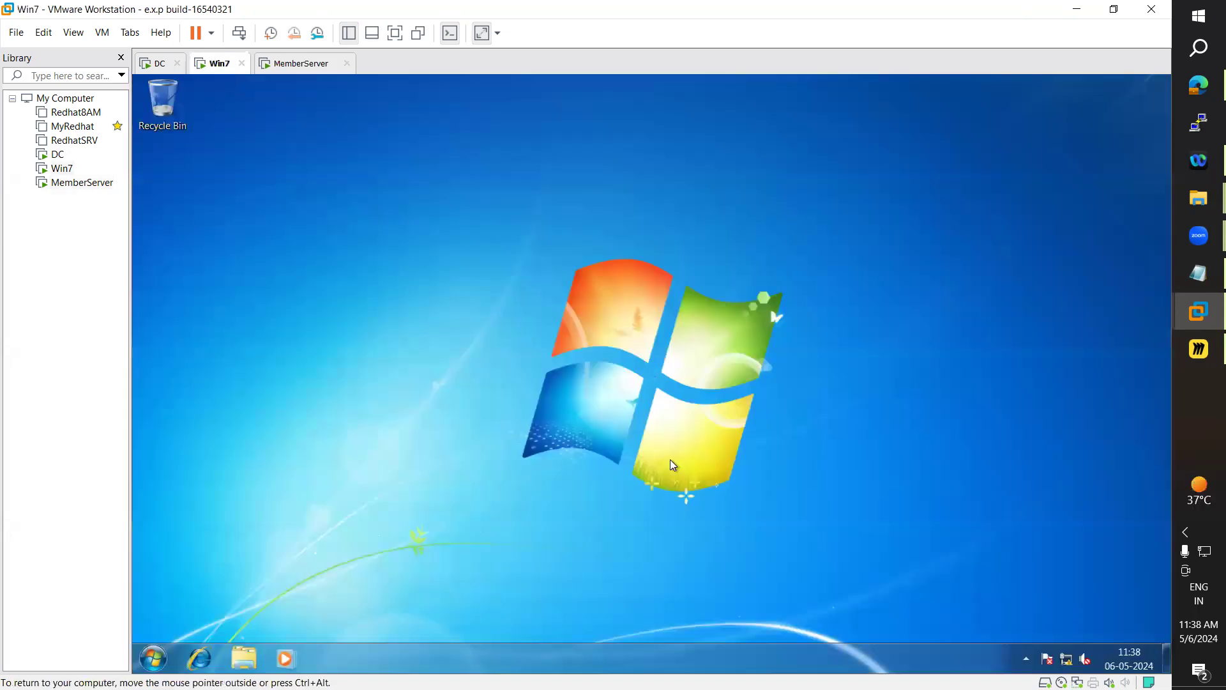
# Through Windows Explorer's Computer view, make a sale3 folder on Win7's Local Disk (D:)
pyautogui.click(244, 658)
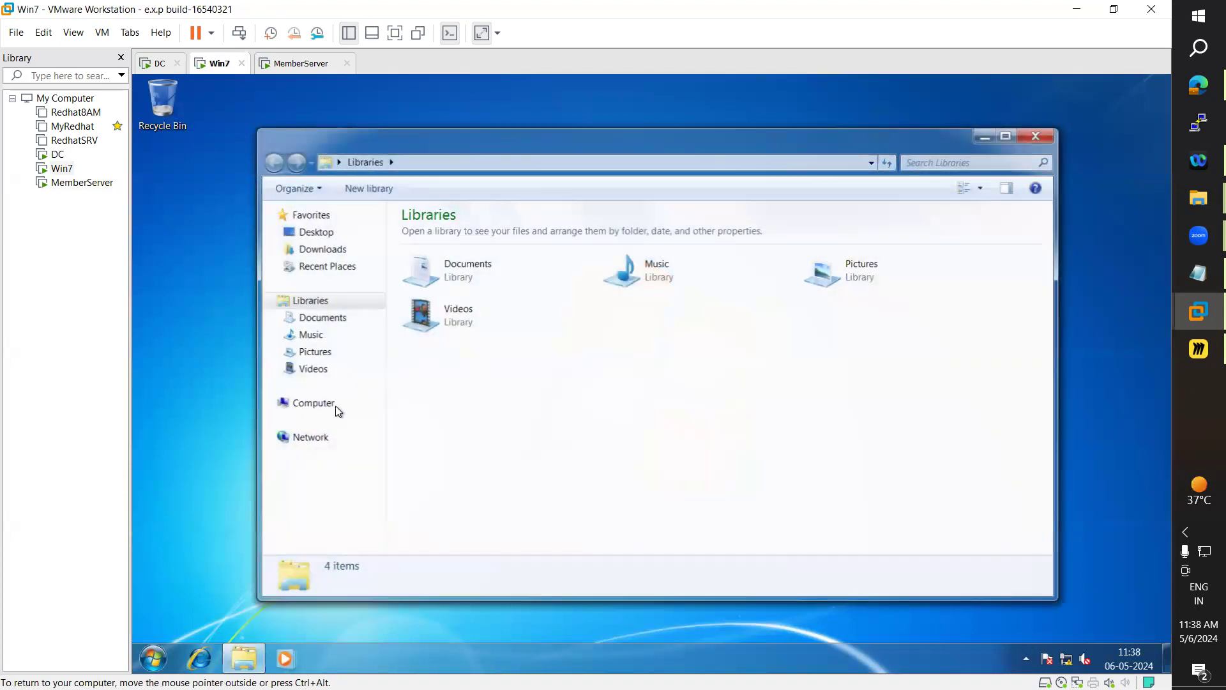
pyautogui.click(316, 403)
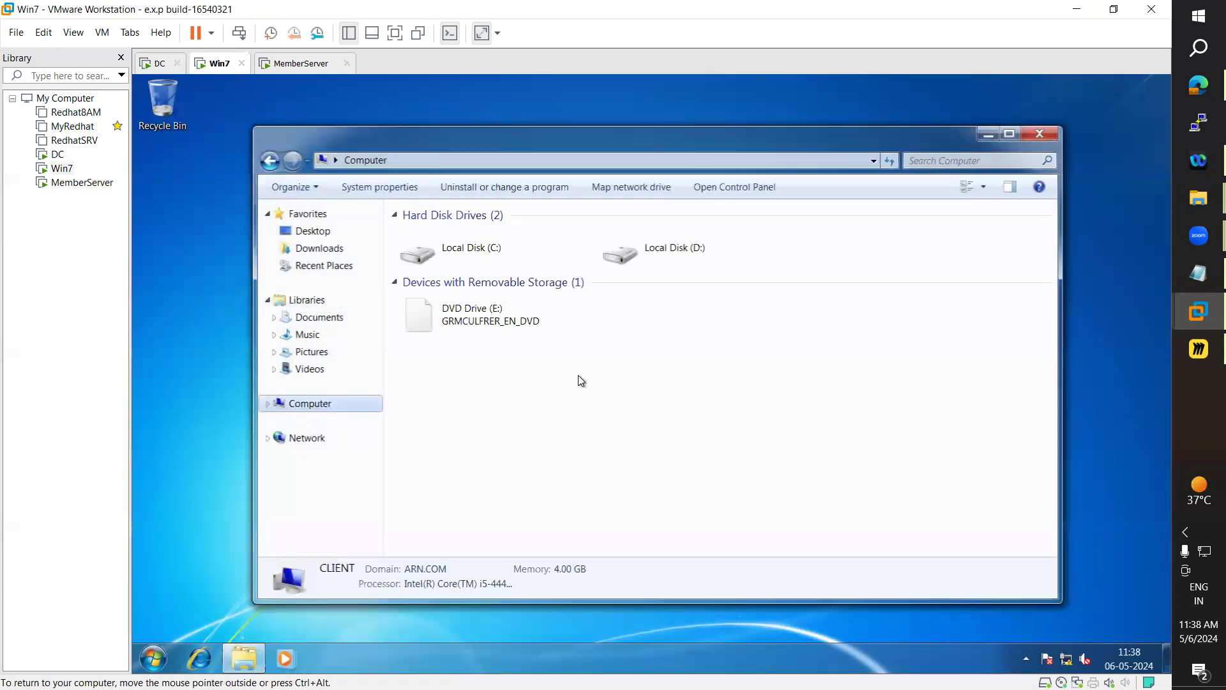
pyautogui.click(690, 252)
pyautogui.doubleClick(688, 247)
pyautogui.rightClick(533, 363)
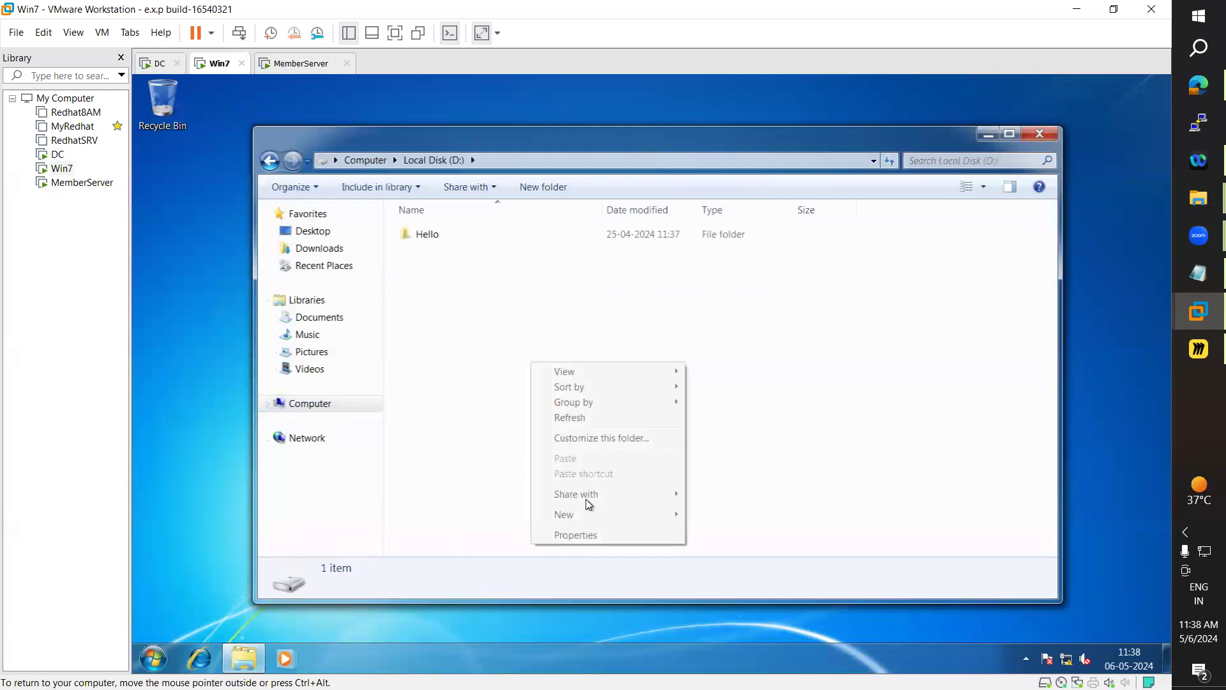
pyautogui.moveTo(585, 515)
pyautogui.click(716, 519)
pyautogui.write('sale3')
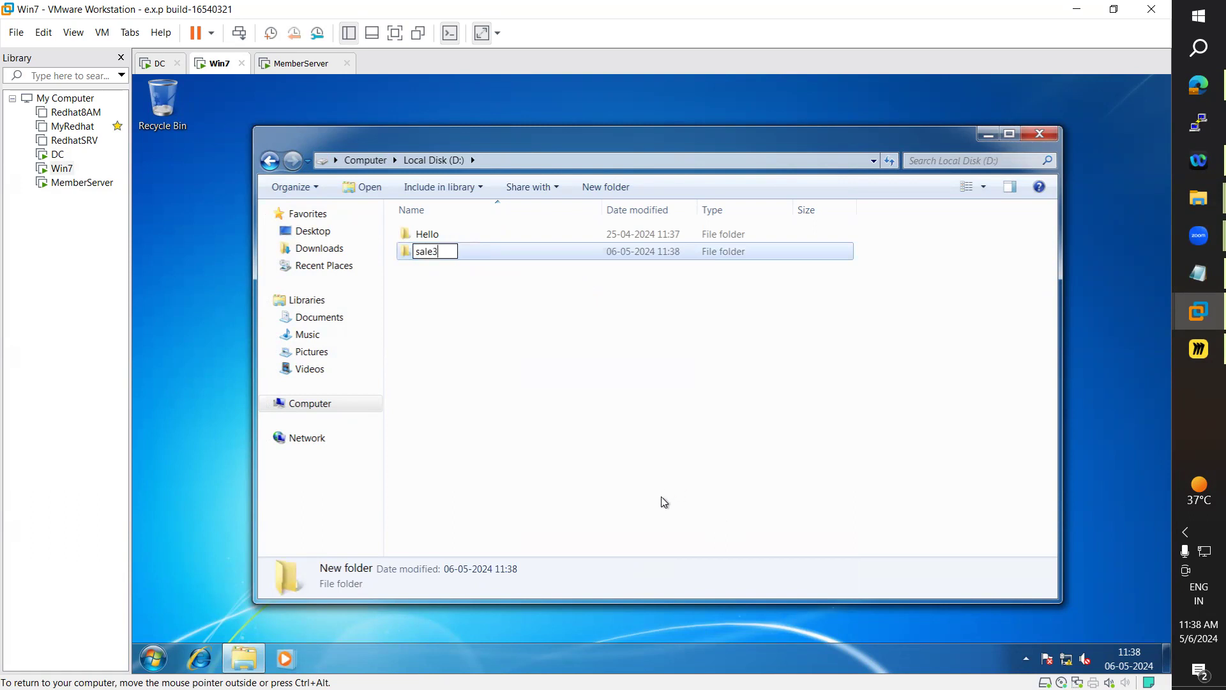
pyautogui.press('Return')
pyautogui.click(309, 64)
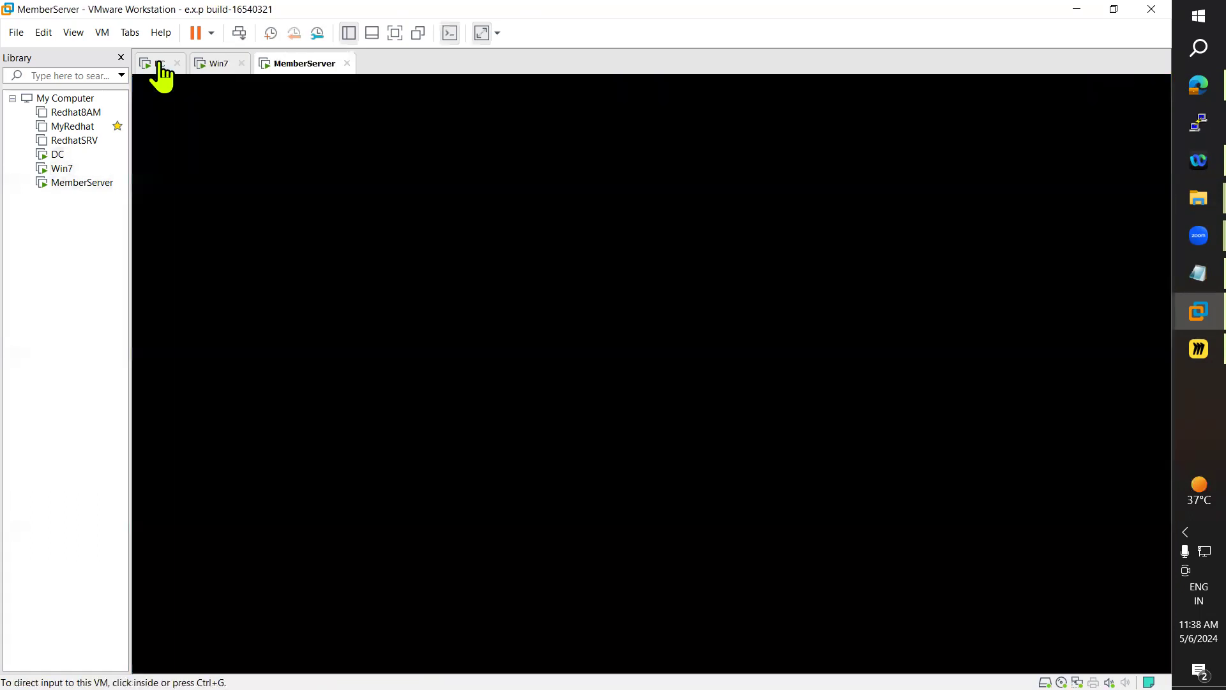
# On the DC, open Local Disk (D:) in File Explorer
pyautogui.click(159, 64)
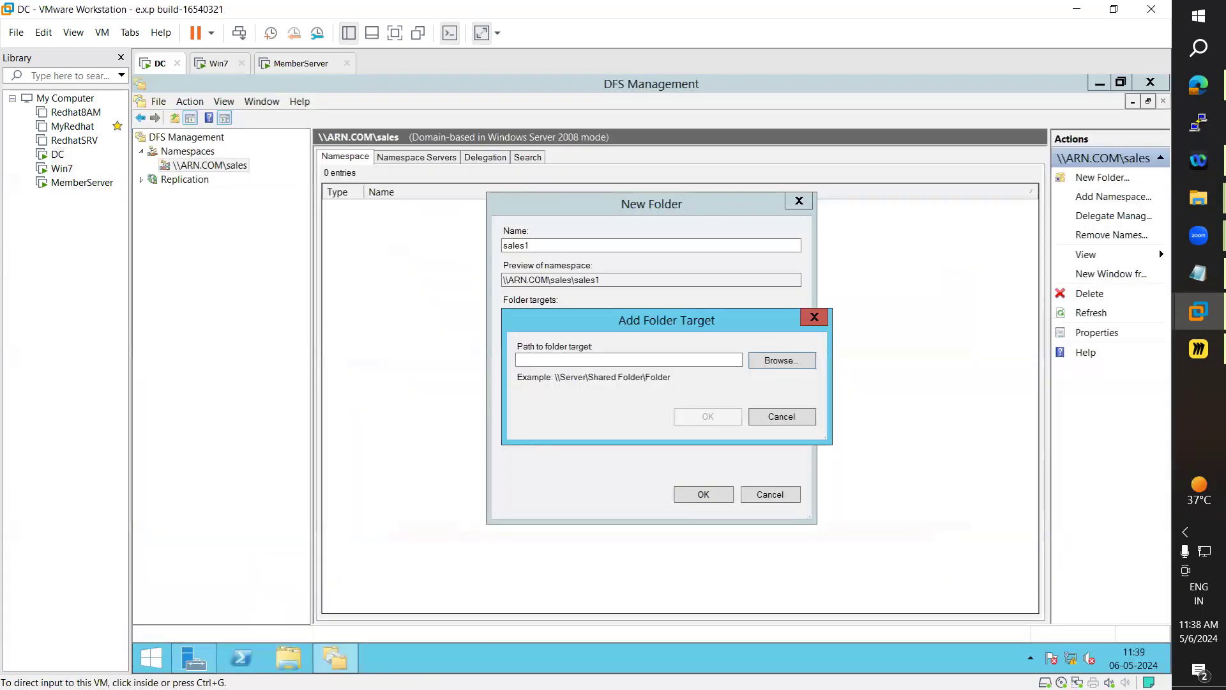
pyautogui.press('super+e')
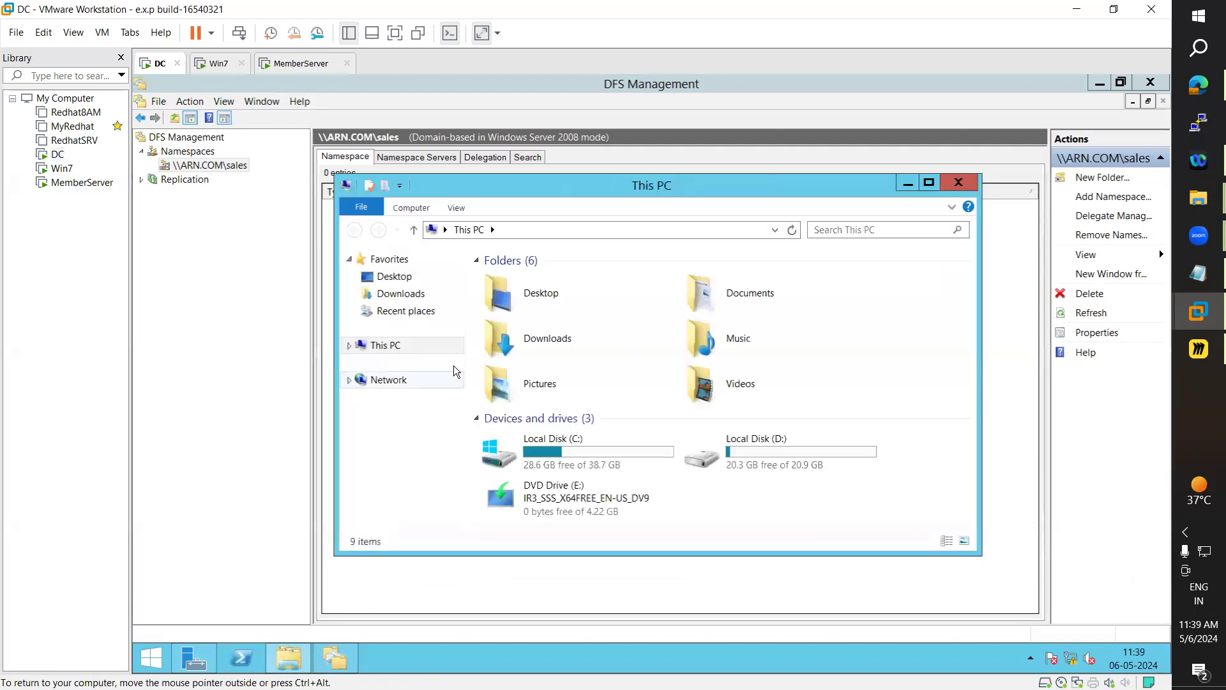
pyautogui.click(765, 449)
pyautogui.doubleClick(767, 450)
pyautogui.rightClick(570, 417)
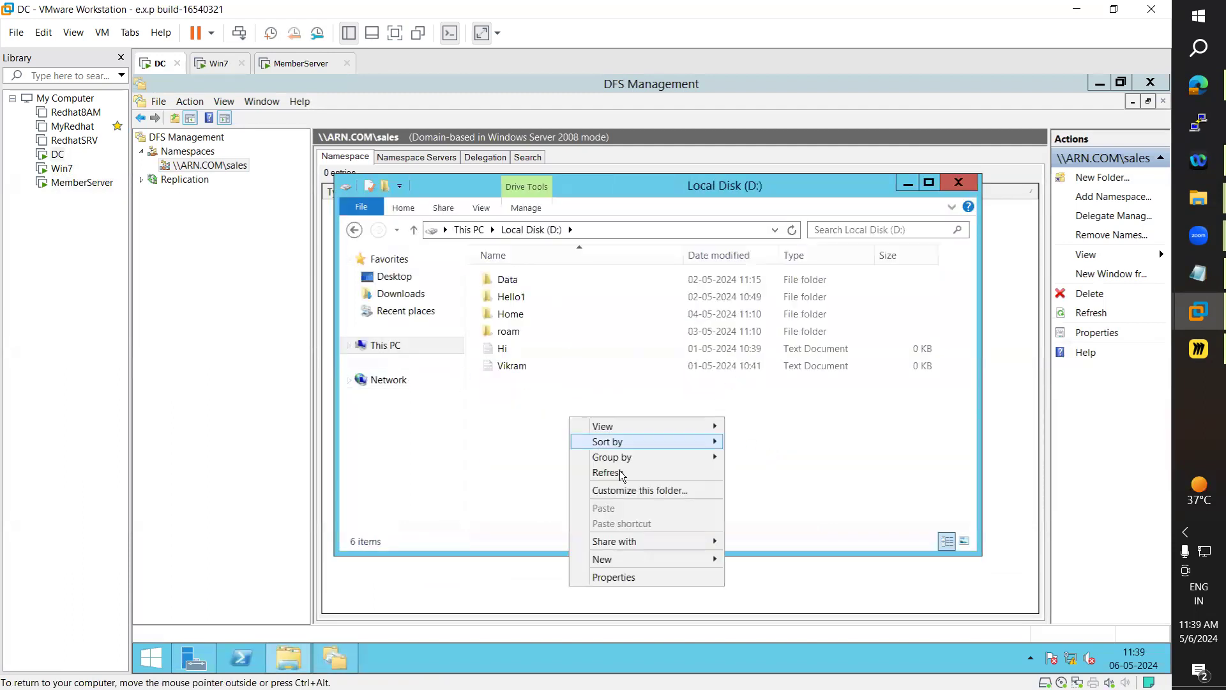
pyautogui.click(652, 570)
pyautogui.press('Escape')
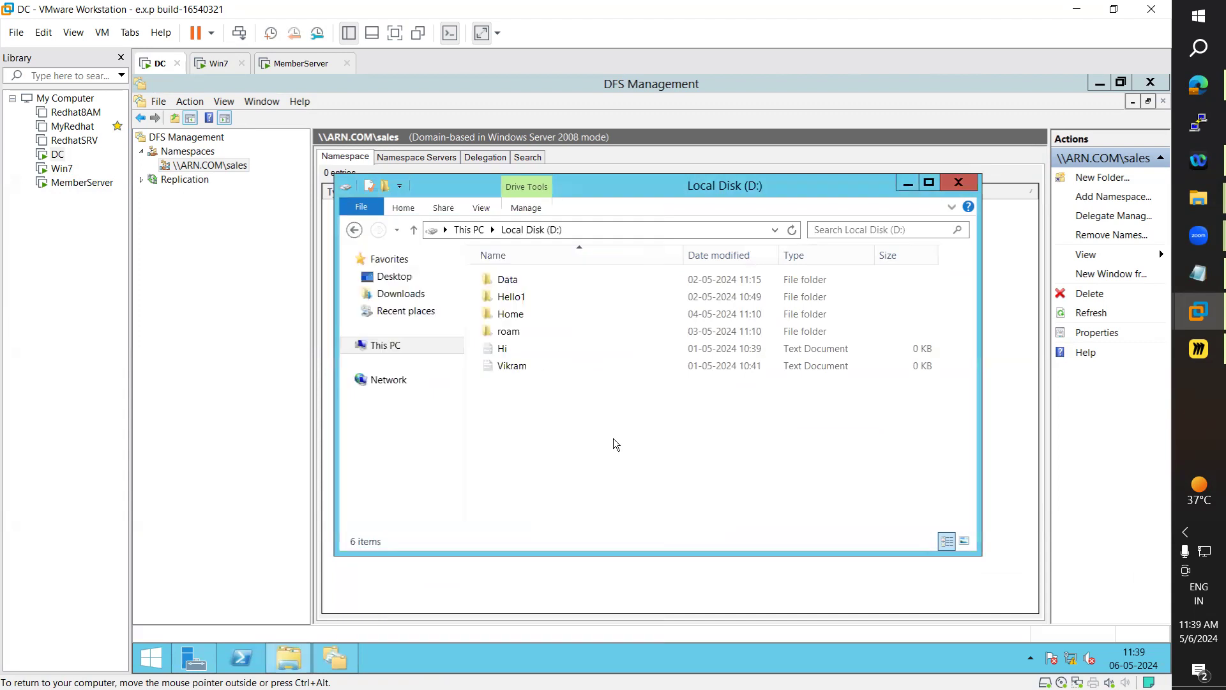
# Create a new folder named sales1 on the DC's D: drive
pyautogui.rightClick(608, 414)
pyautogui.moveTo(682, 559)
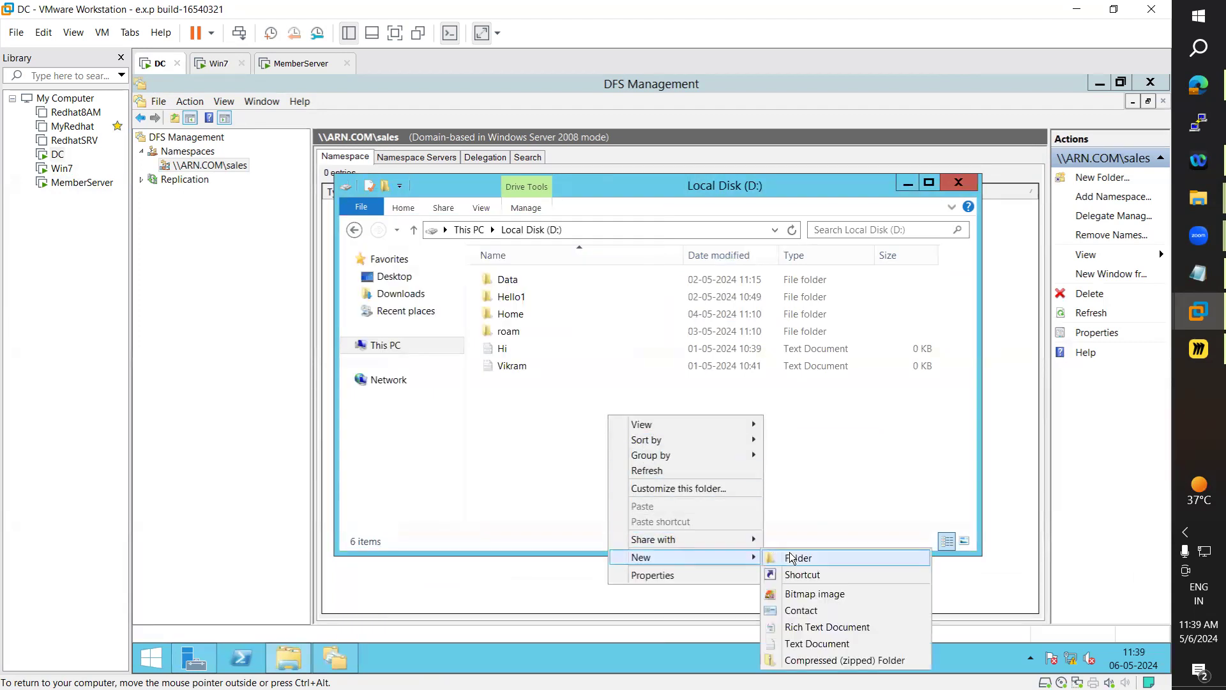
pyautogui.click(796, 553)
pyautogui.write('sales1')
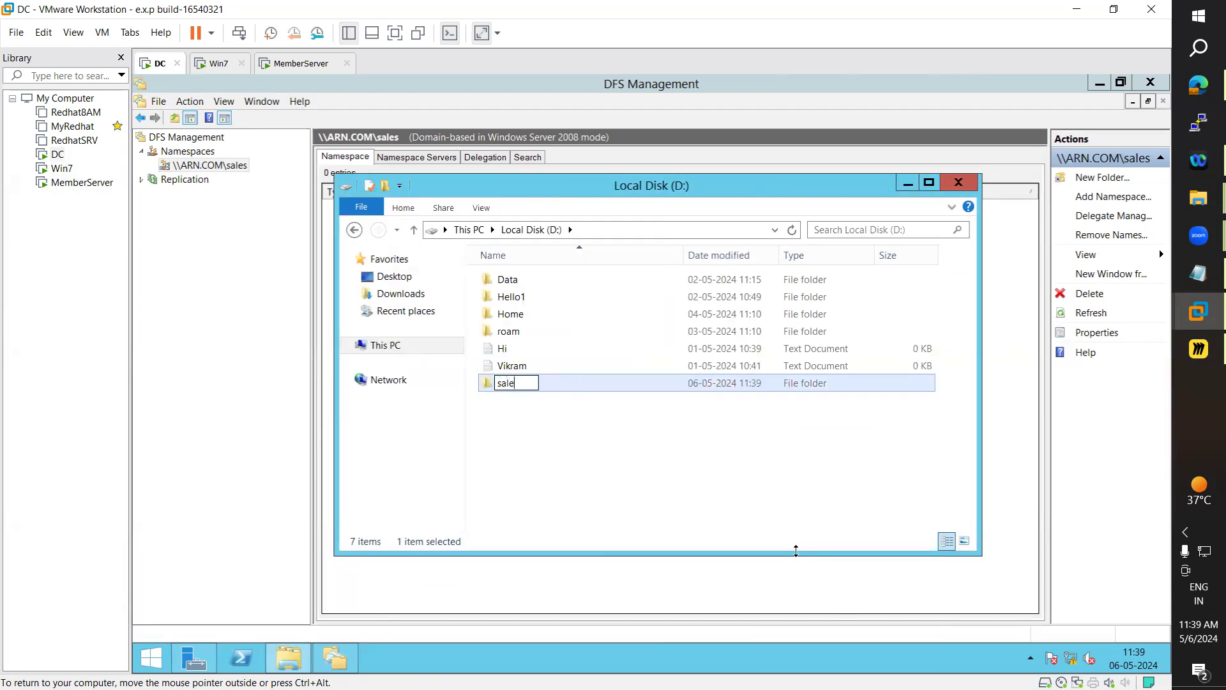
pyautogui.click(631, 488)
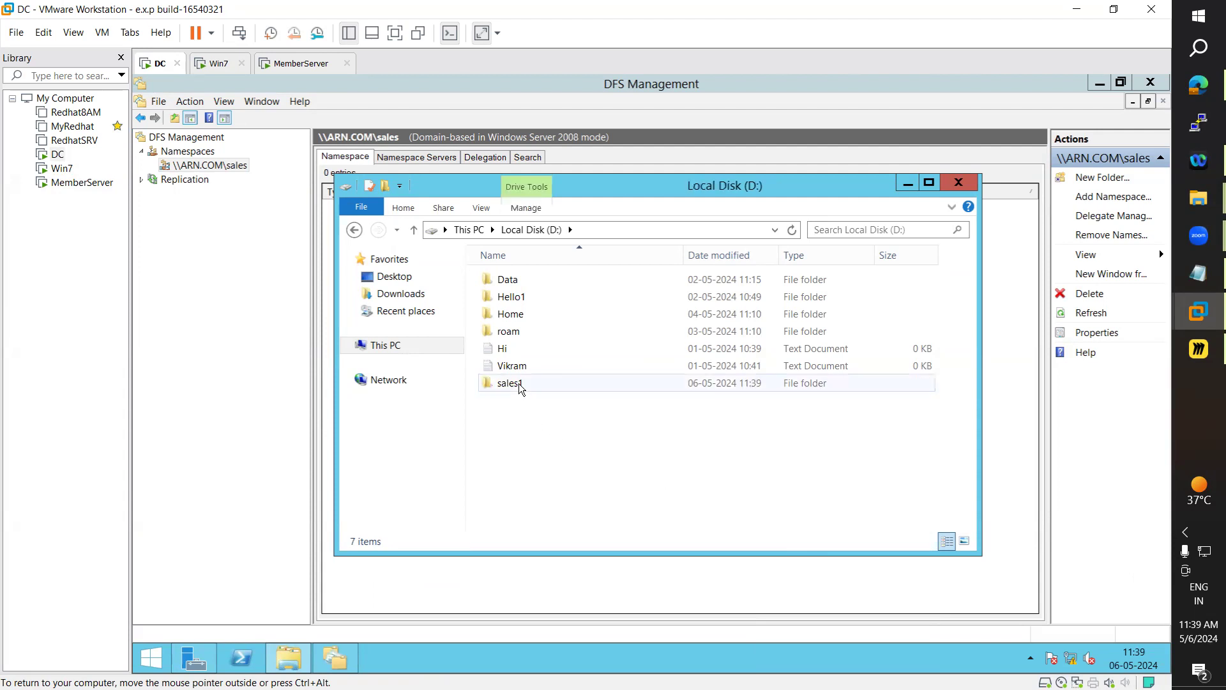
# Share the DC's sales1 folder as \\WIN-AD\sales1 with Everyone at Read/Write
pyautogui.rightClick(519, 384)
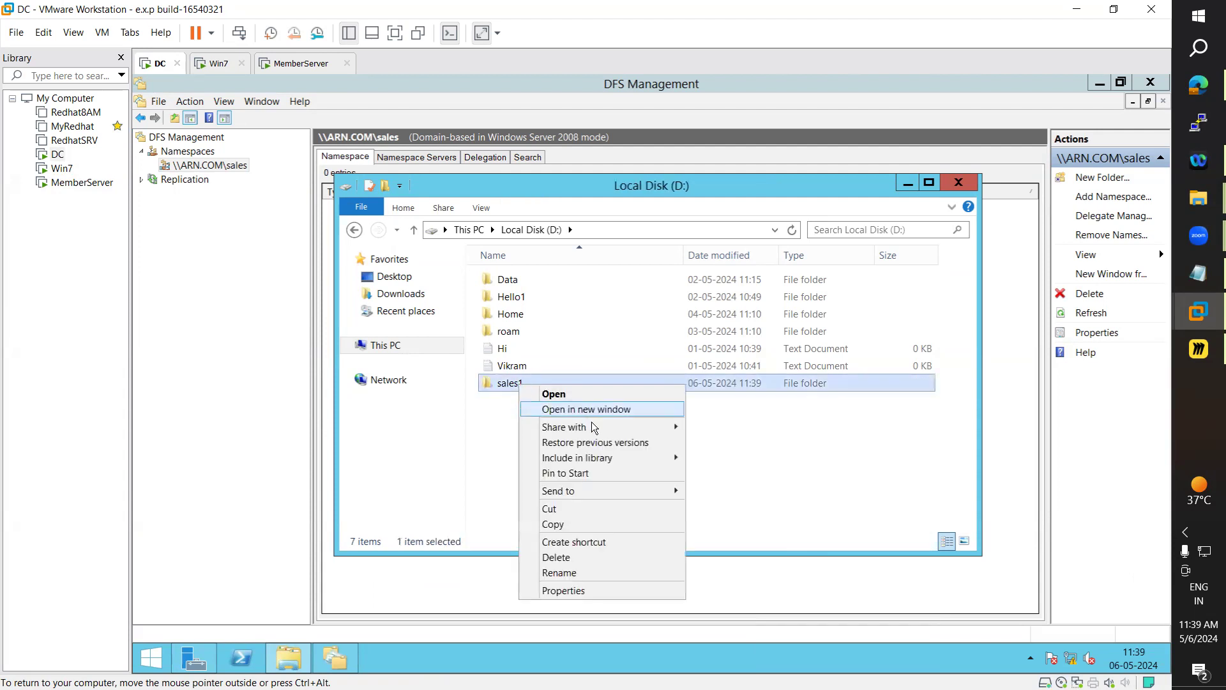
pyautogui.moveTo(595, 426)
pyautogui.click(712, 443)
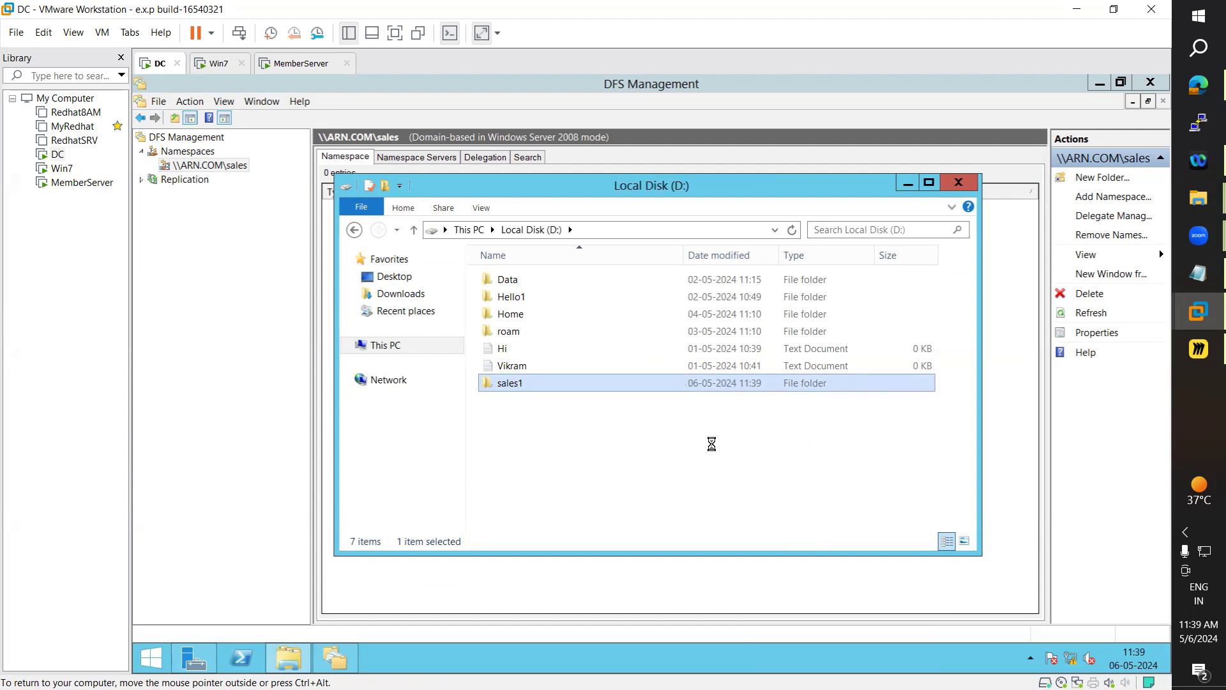
pyautogui.click(756, 319)
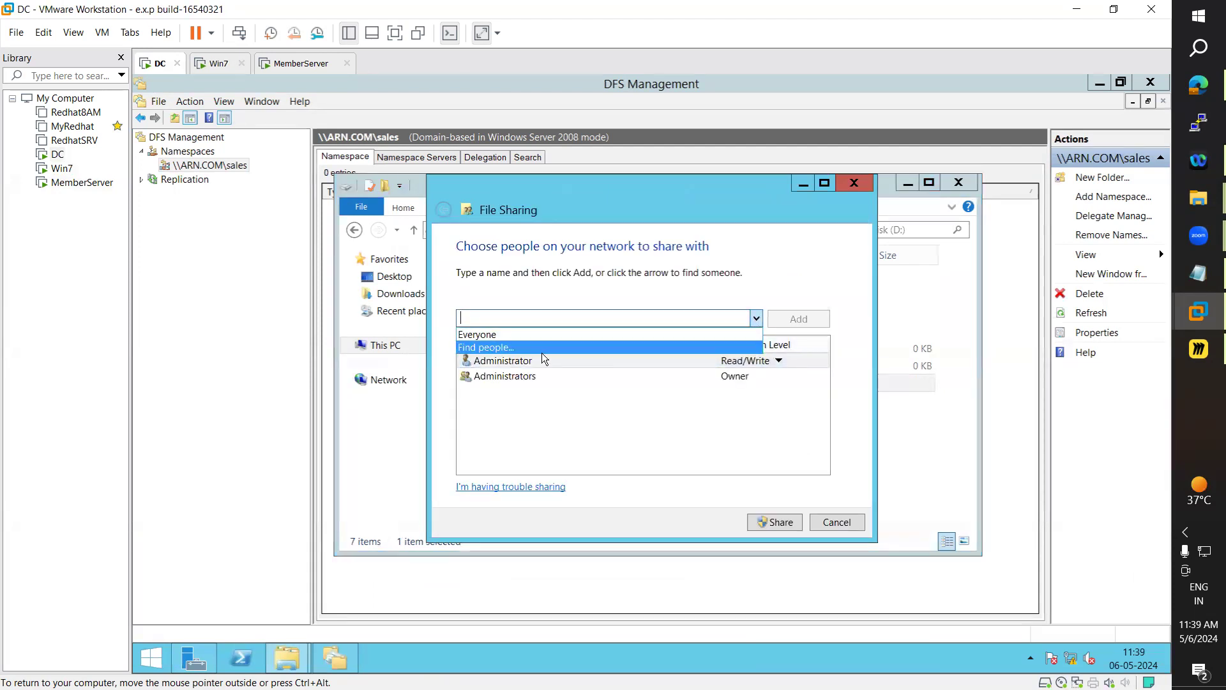
pyautogui.click(478, 334)
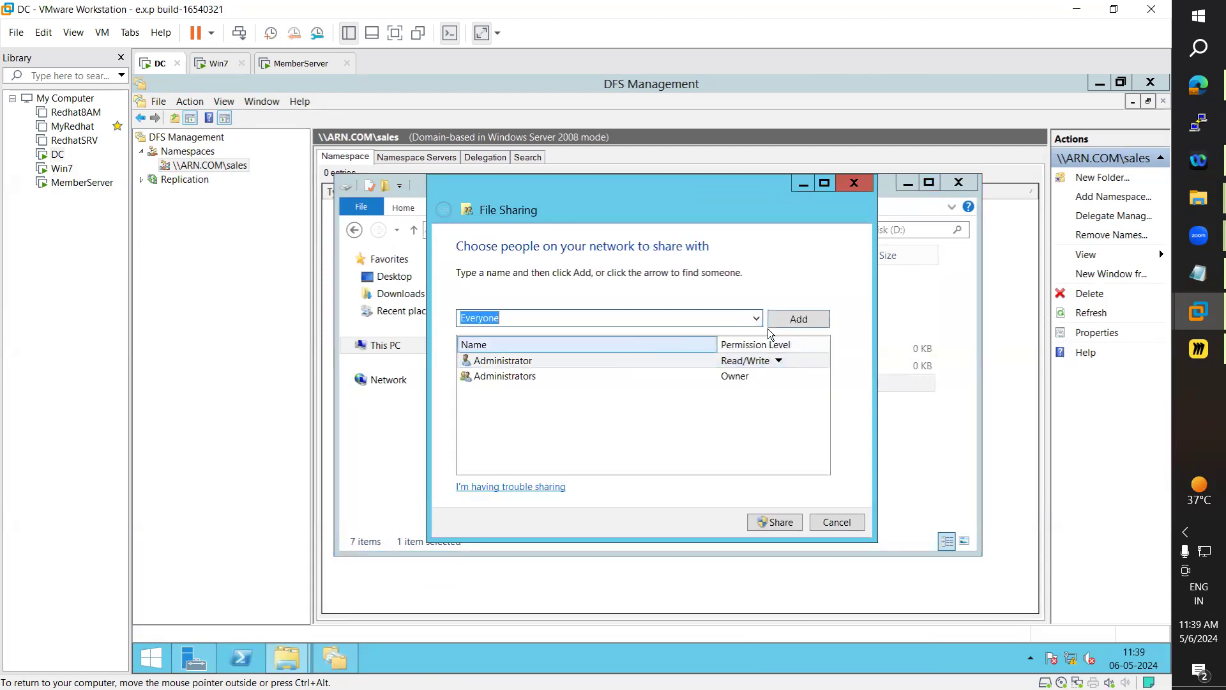
pyautogui.click(799, 318)
pyautogui.click(752, 396)
pyautogui.click(790, 412)
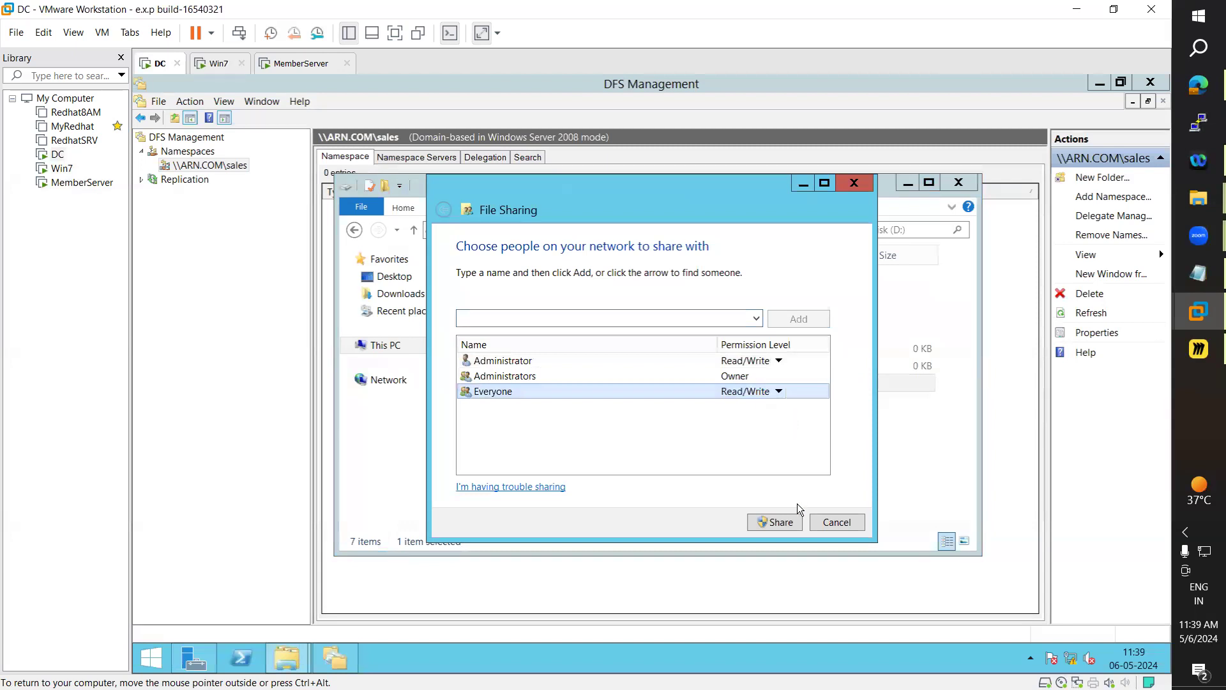
pyautogui.click(790, 523)
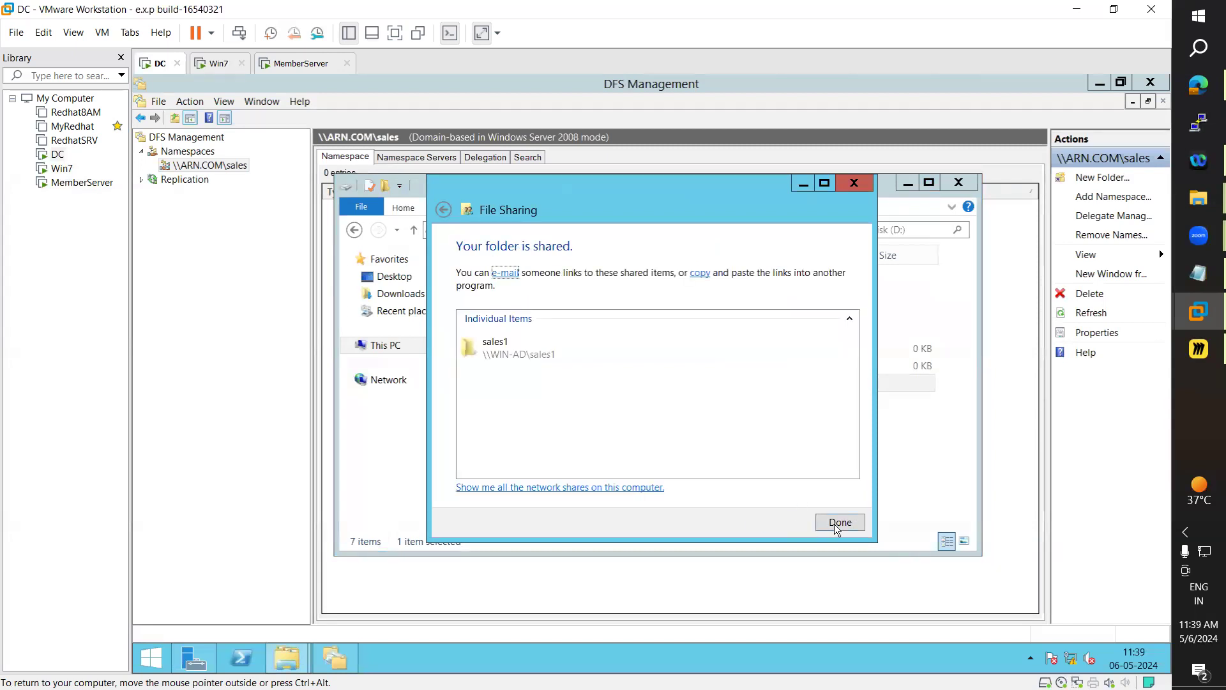
pyautogui.click(835, 522)
pyautogui.click(216, 64)
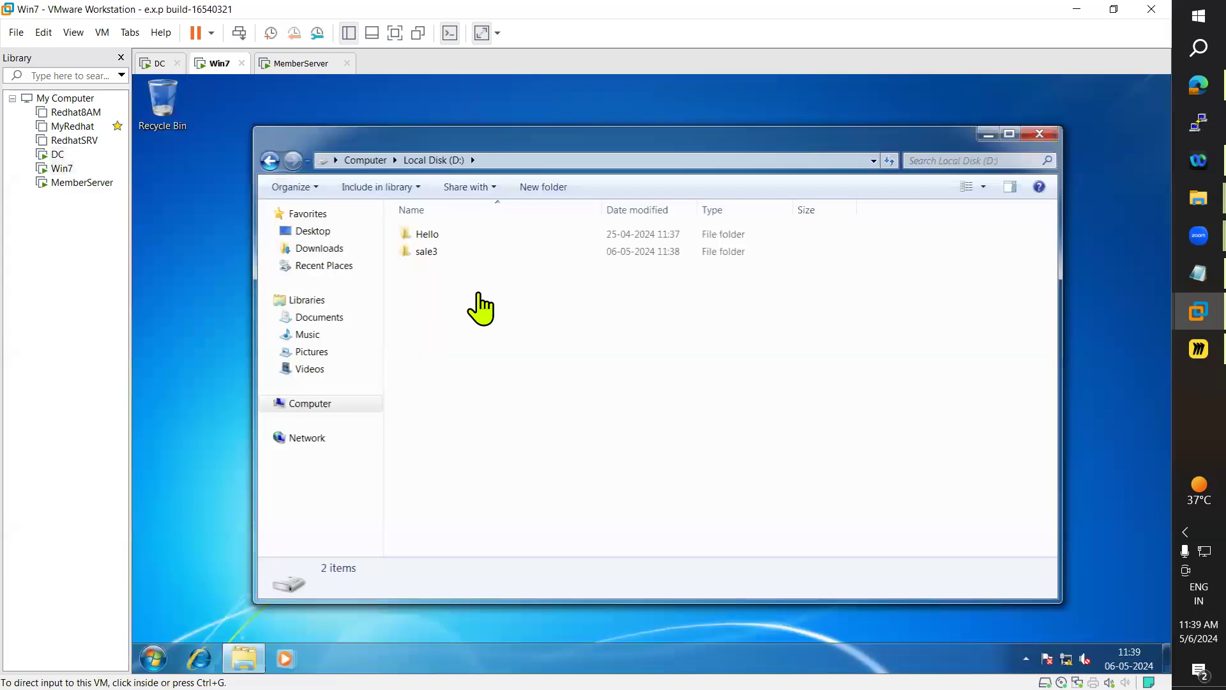
# Share Win7's sale3 folder as \\CLIENT\sale3, giving Everyone Read/Write permission
pyautogui.rightClick(428, 254)
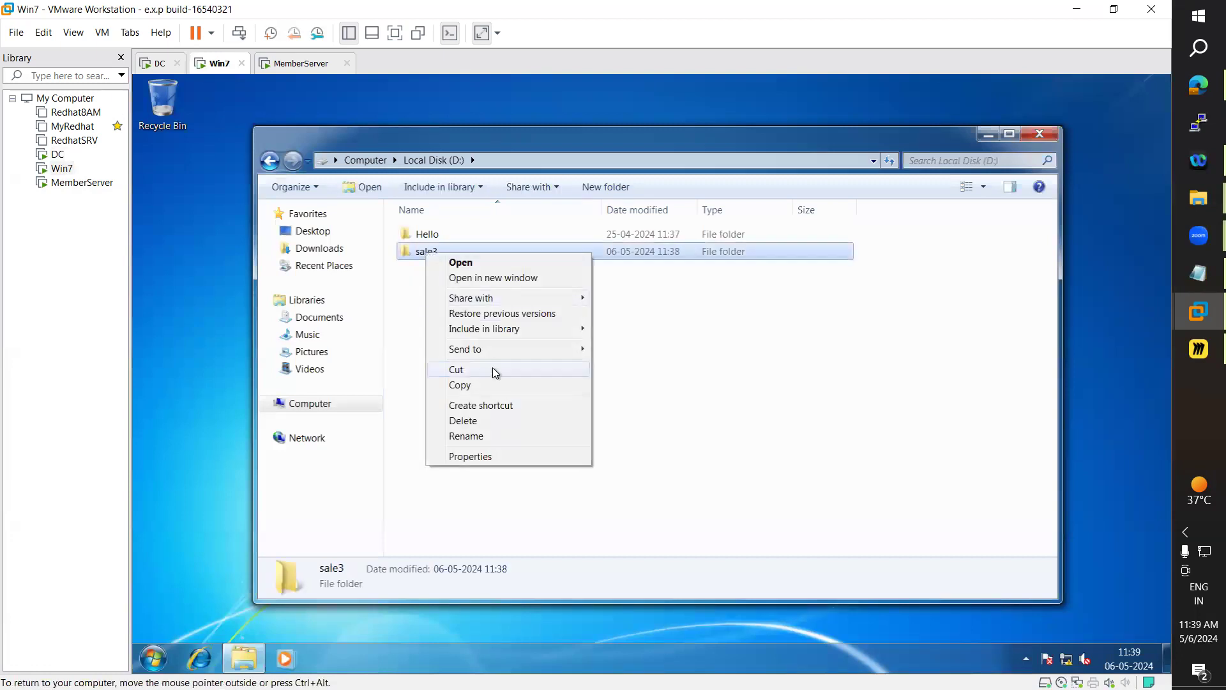
pyautogui.click(648, 315)
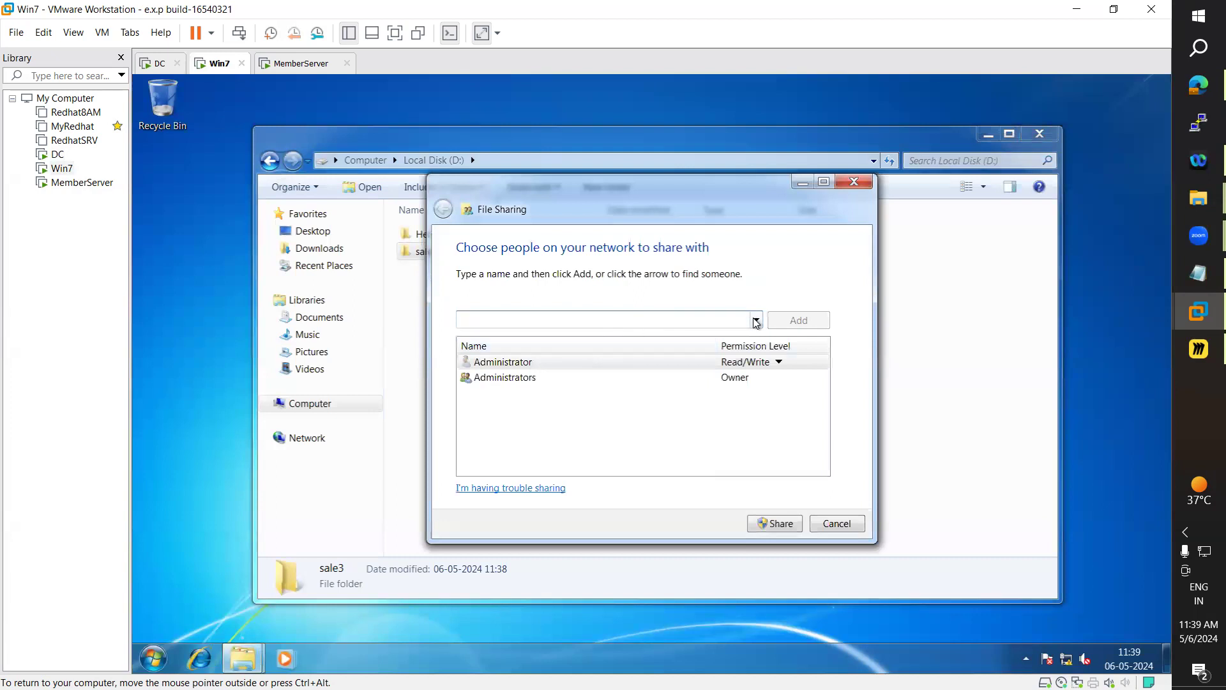
pyautogui.click(757, 319)
pyautogui.click(546, 337)
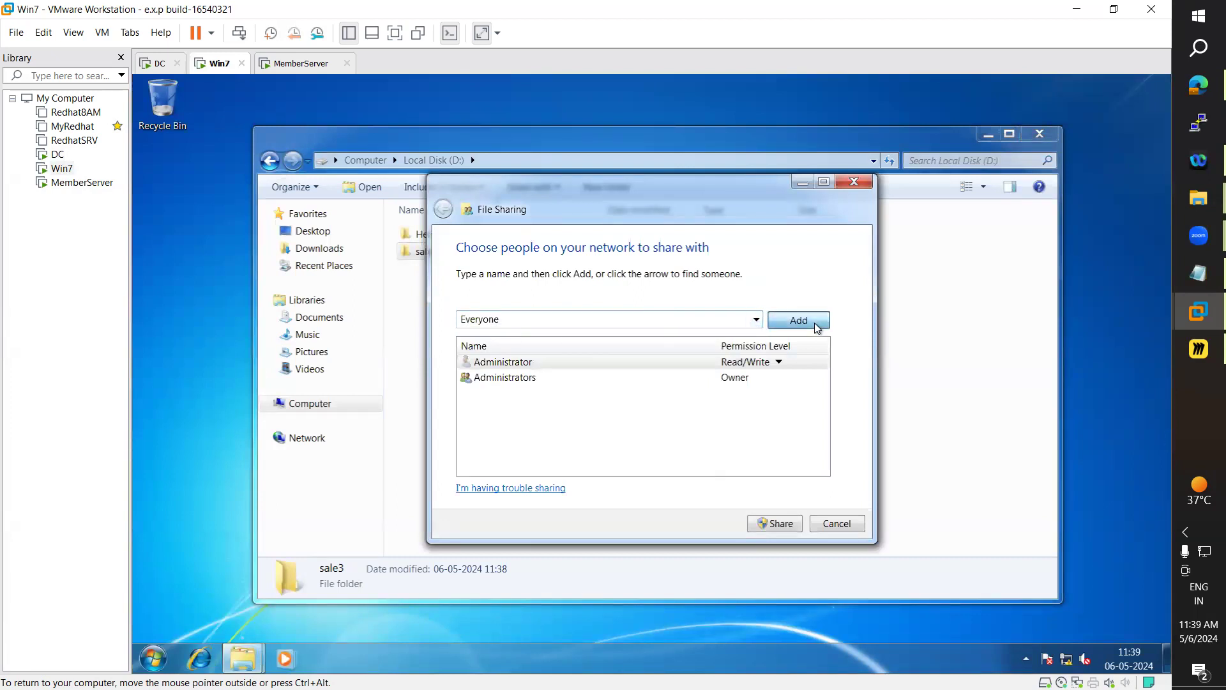
pyautogui.click(801, 321)
pyautogui.click(741, 393)
pyautogui.click(793, 412)
pyautogui.click(778, 524)
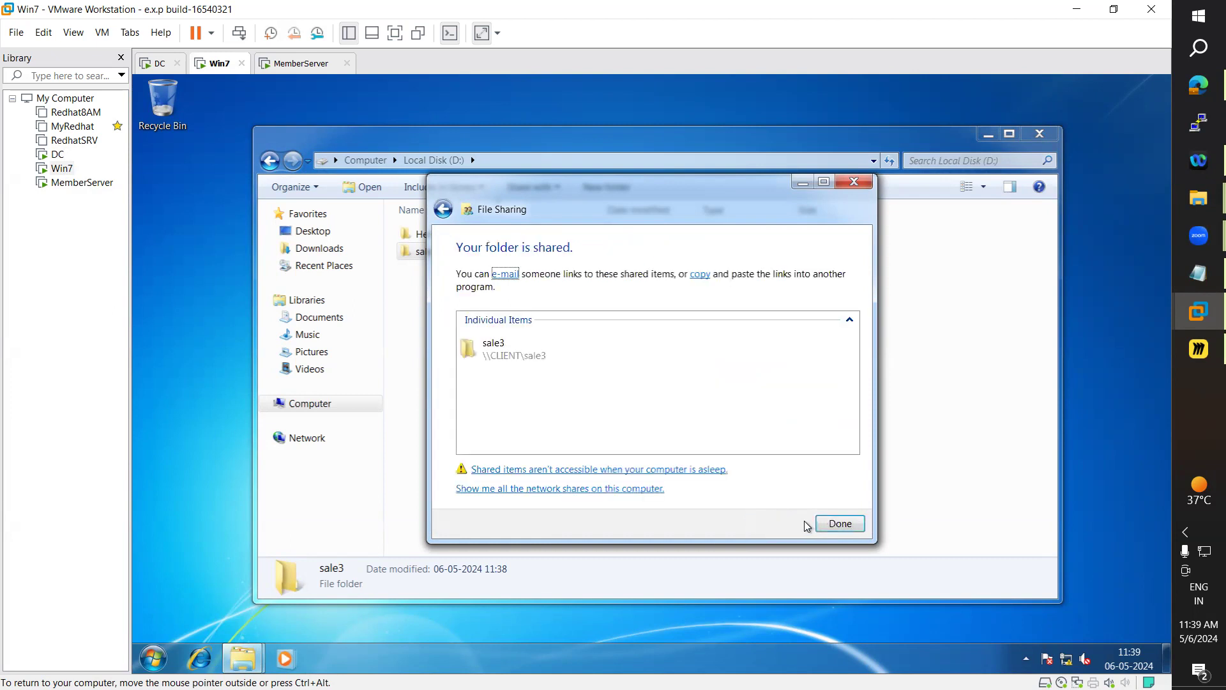
pyautogui.click(840, 524)
pyautogui.click(300, 64)
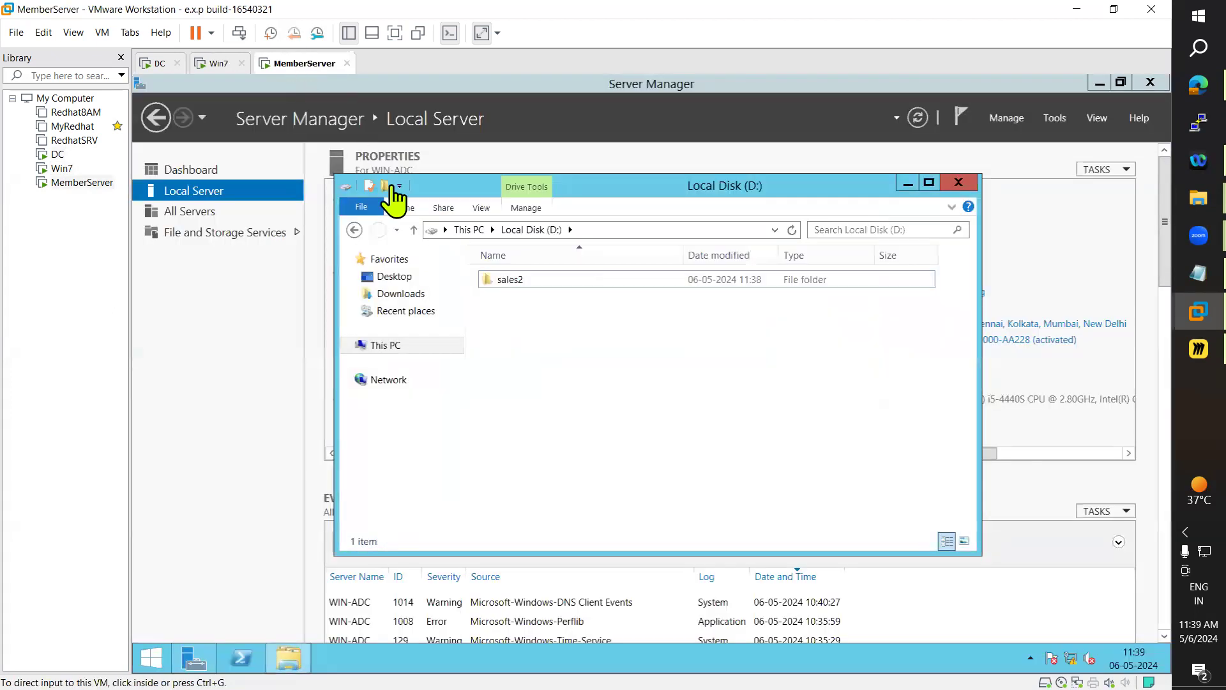
# Give Everyone Read/Write on MemberServer's sales2 folder and share it as \\WIN-ADC\sales2
pyautogui.rightClick(518, 282)
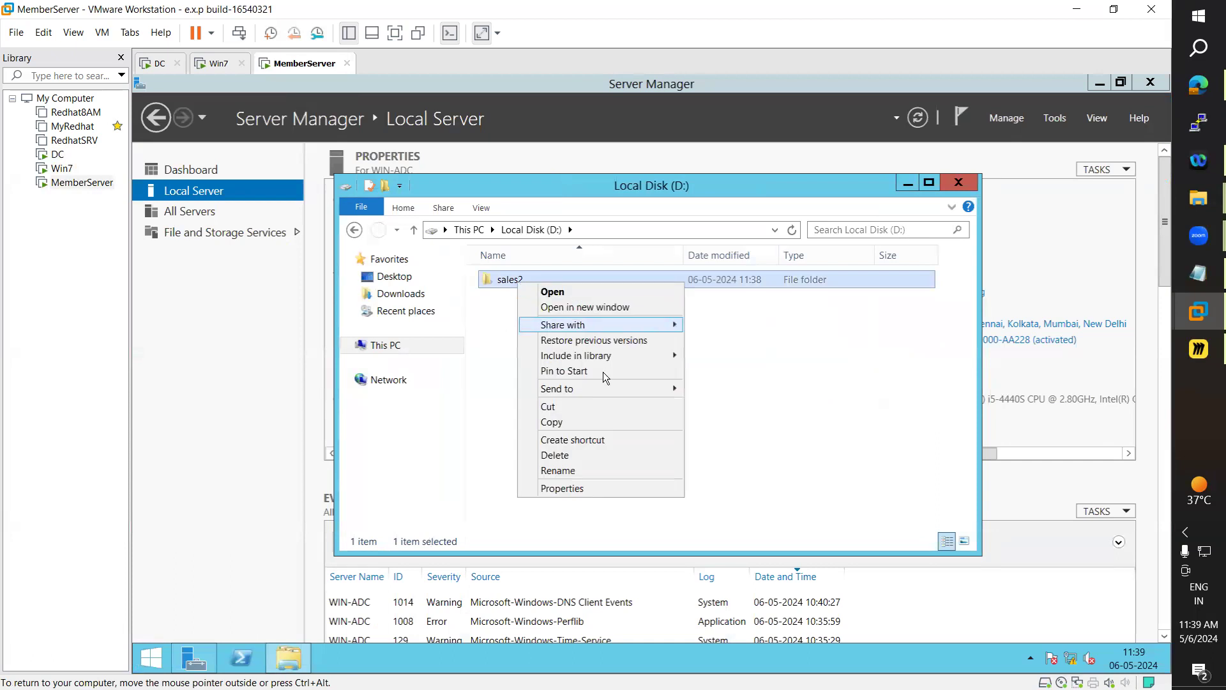
pyautogui.moveTo(609, 388)
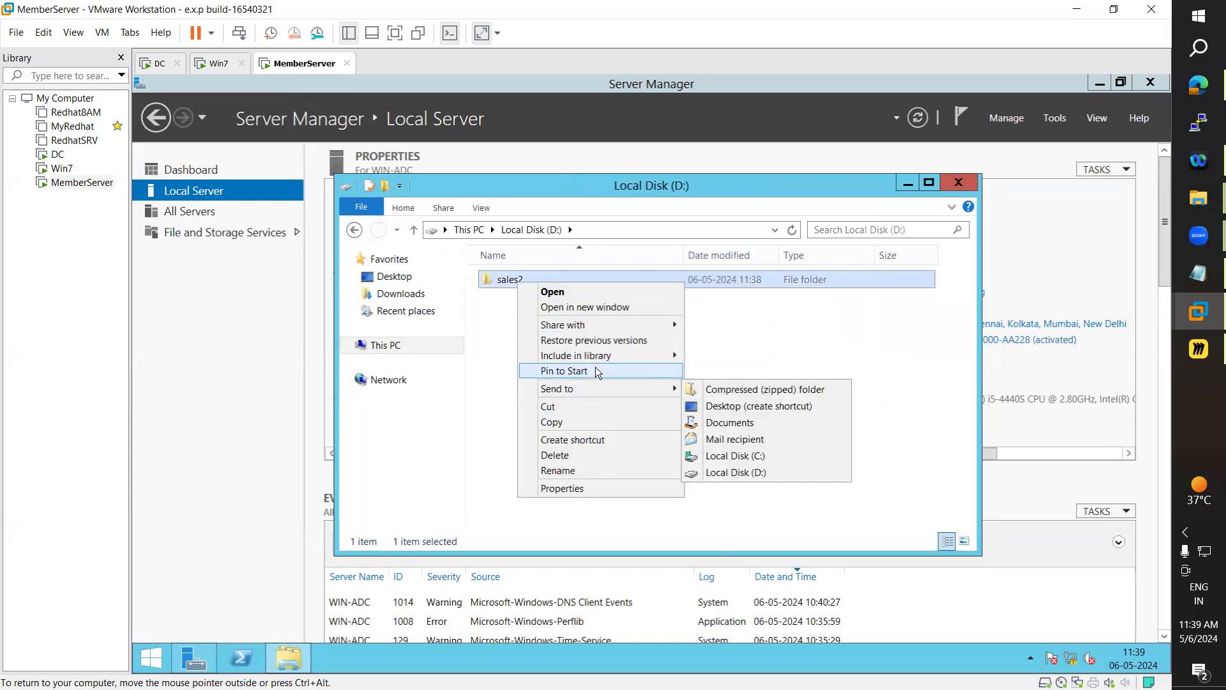
pyautogui.moveTo(590, 327)
pyautogui.click(728, 343)
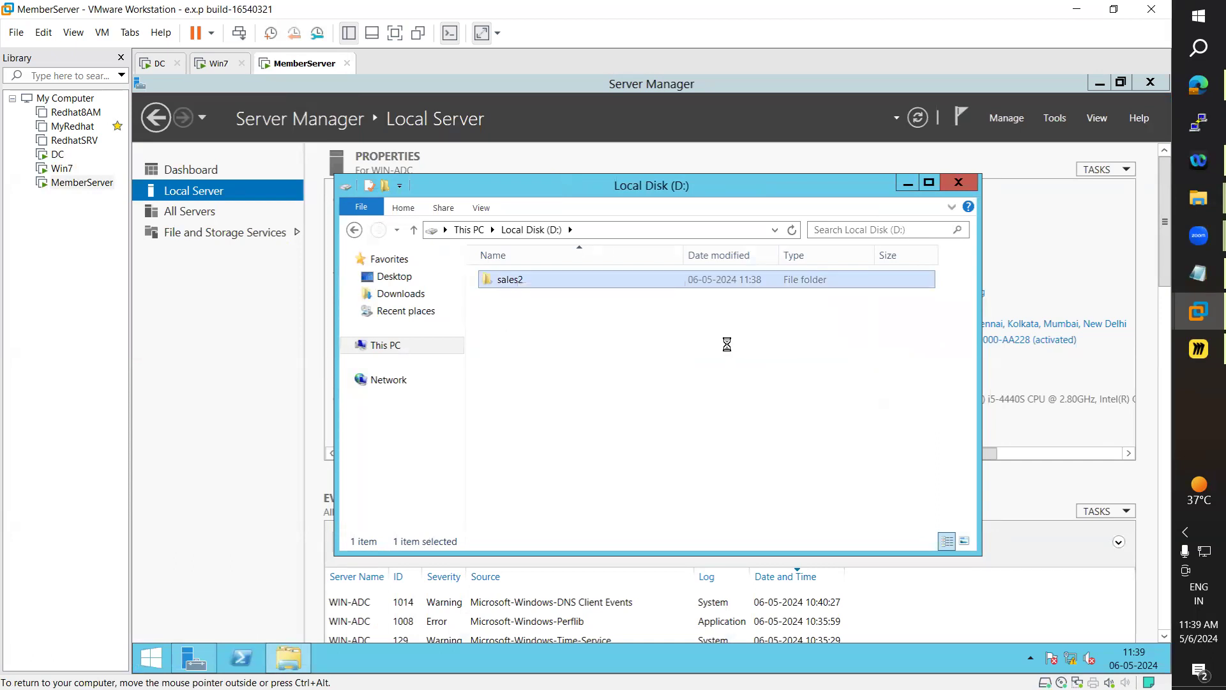
pyautogui.click(756, 318)
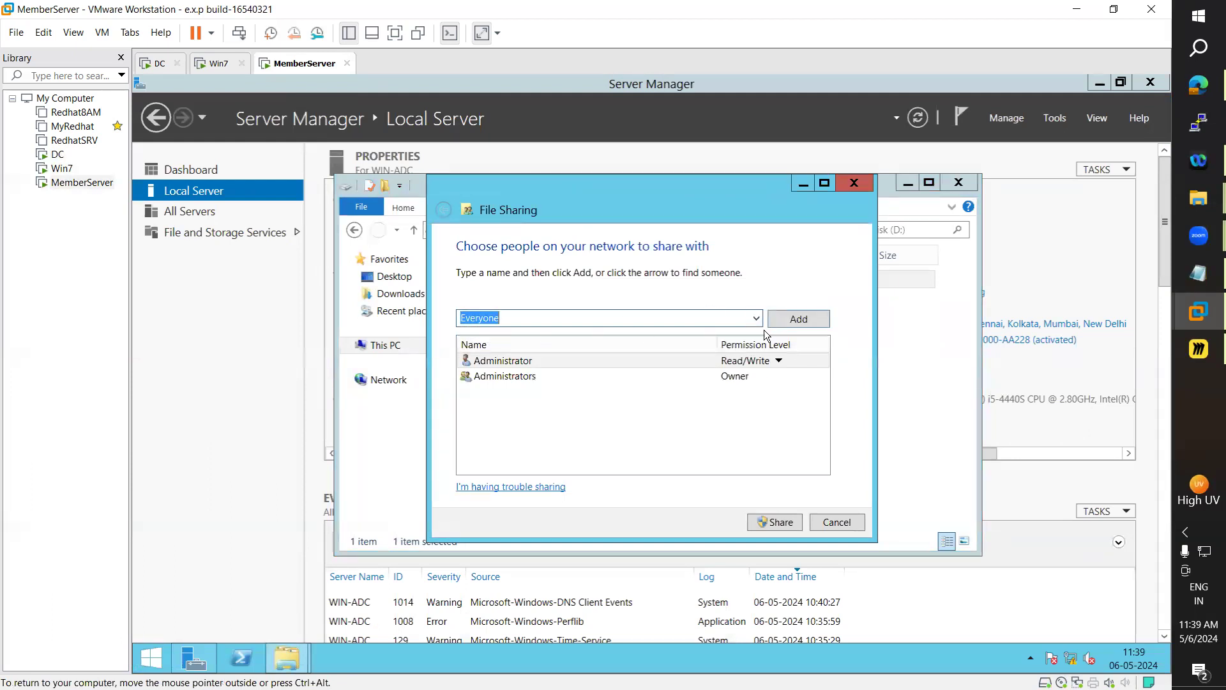
pyautogui.click(790, 319)
pyautogui.click(741, 399)
pyautogui.click(803, 407)
pyautogui.click(766, 518)
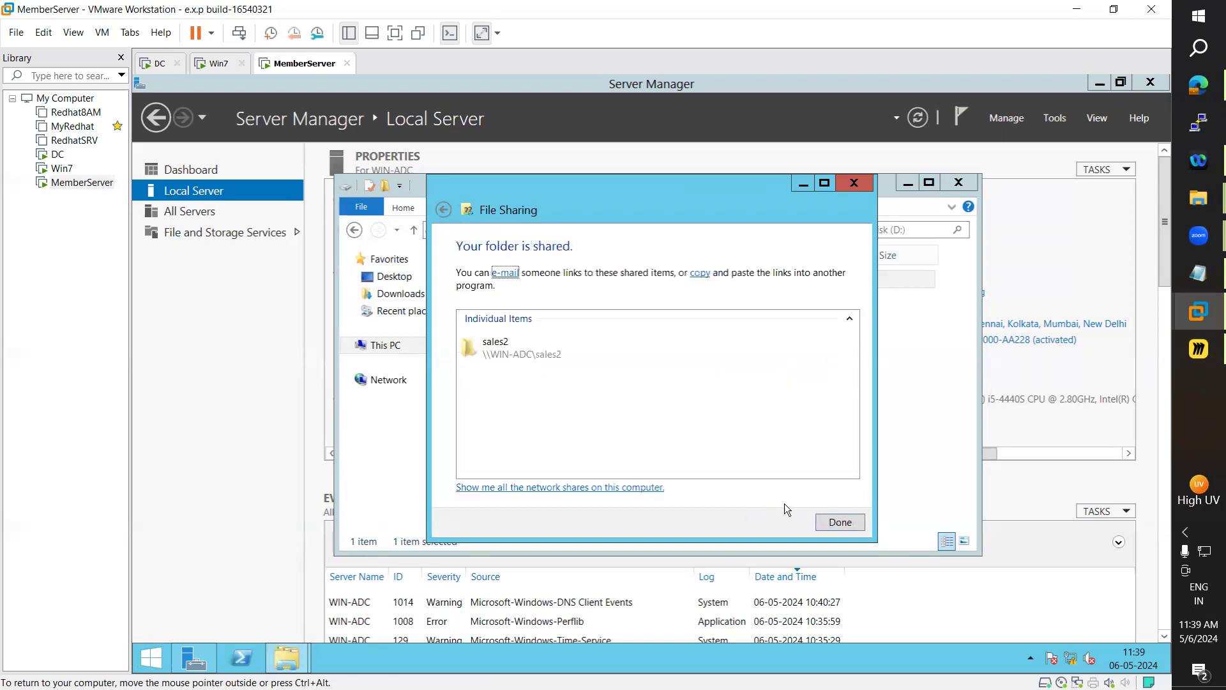
pyautogui.click(835, 521)
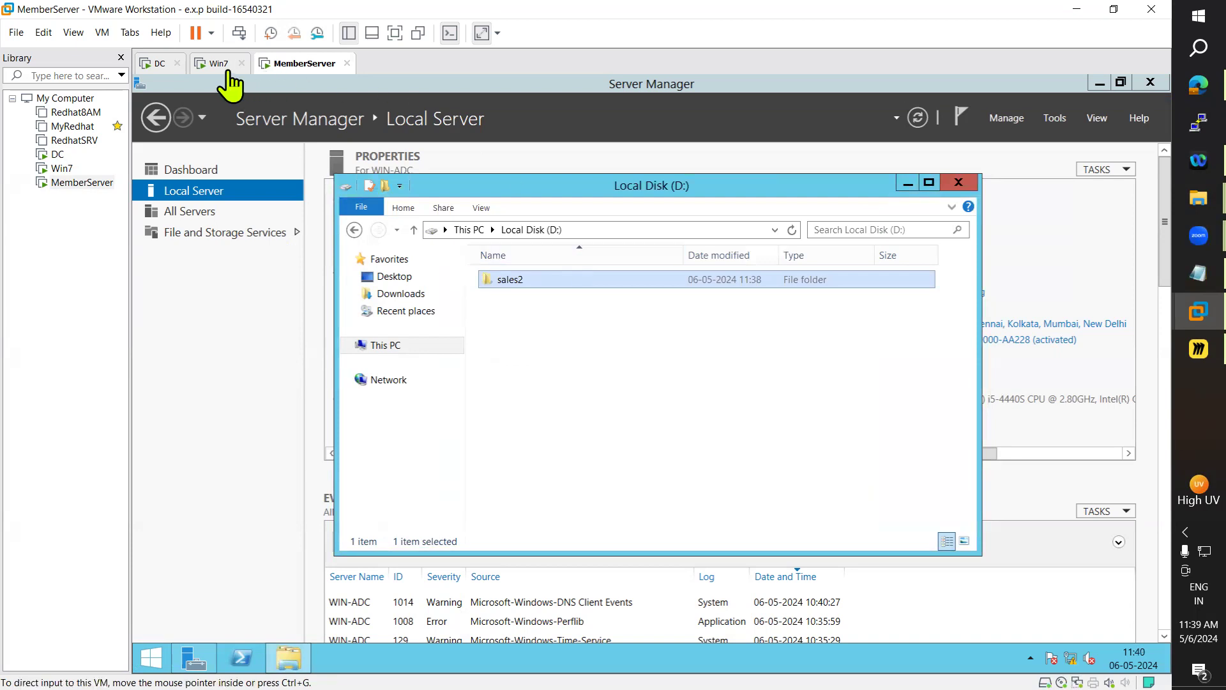
pyautogui.click(206, 66)
# On the DC, enter and copy the \\win-ad\sales1 share path in Explorer's address bar
pyautogui.click(161, 64)
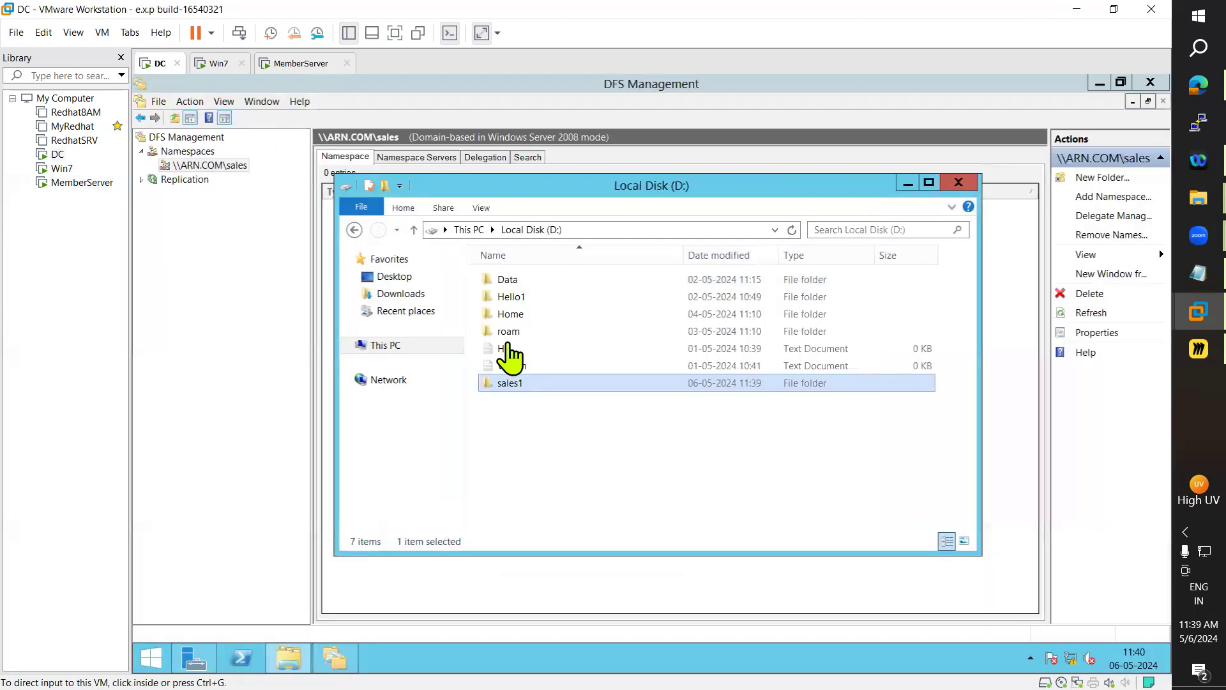
pyautogui.click(350, 658)
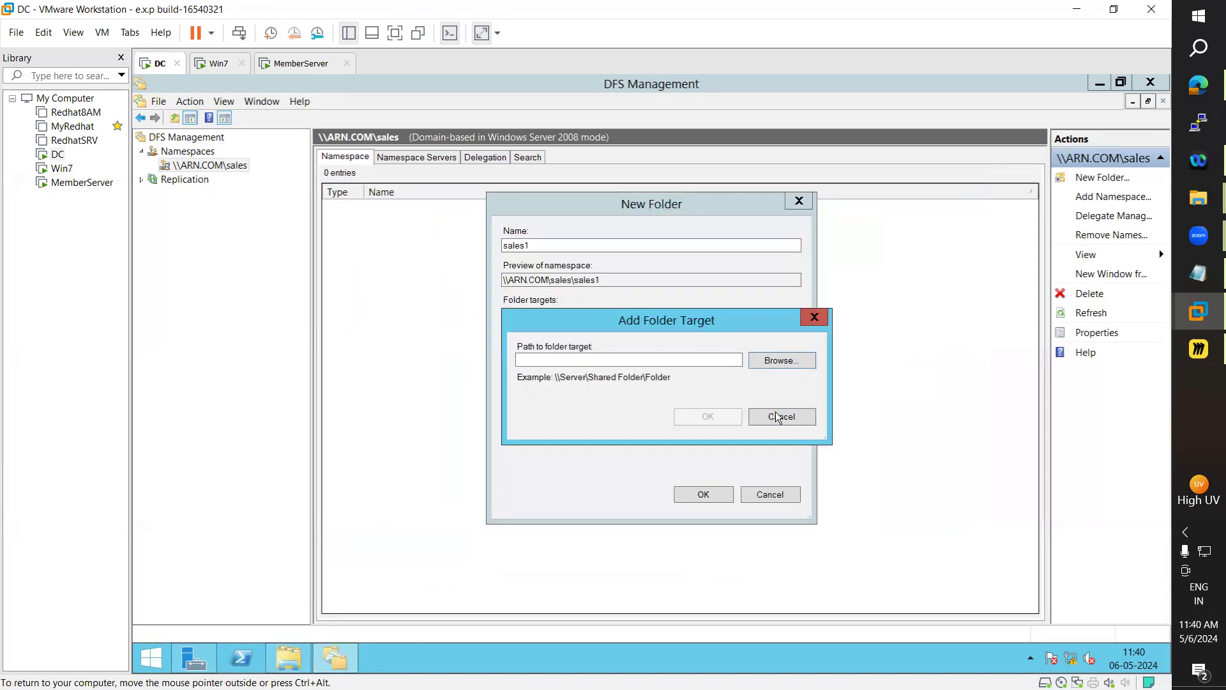
pyautogui.click(797, 417)
pyautogui.doubleClick(530, 241)
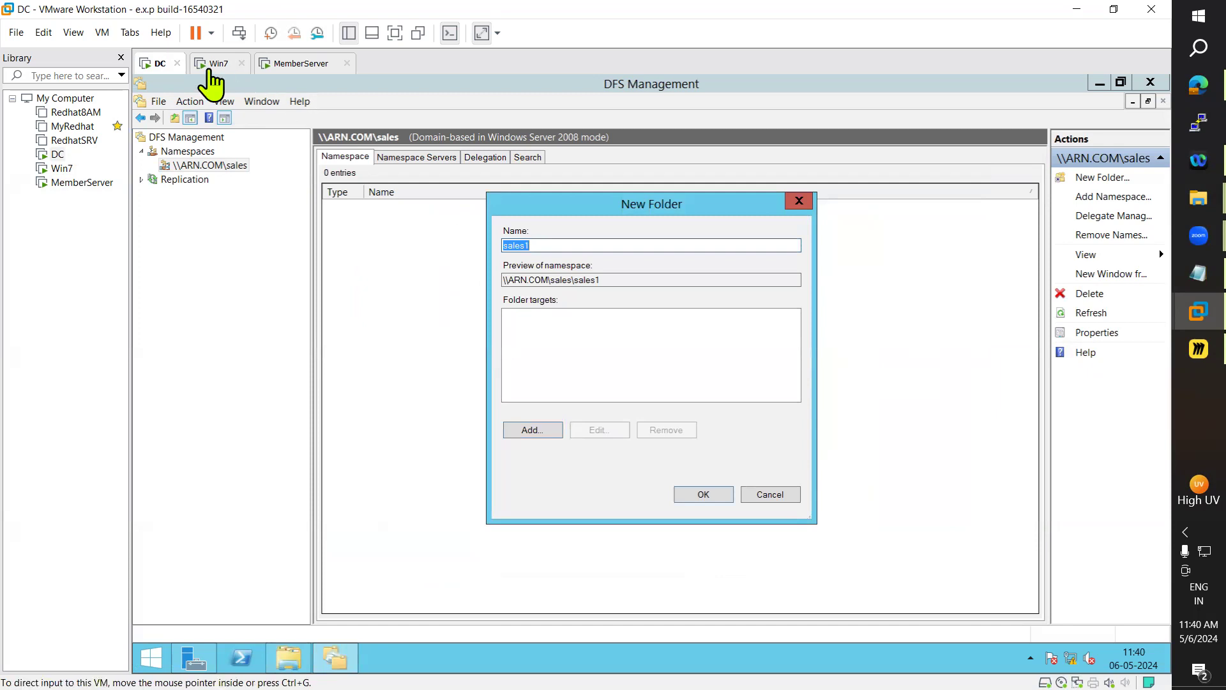
pyautogui.click(289, 665)
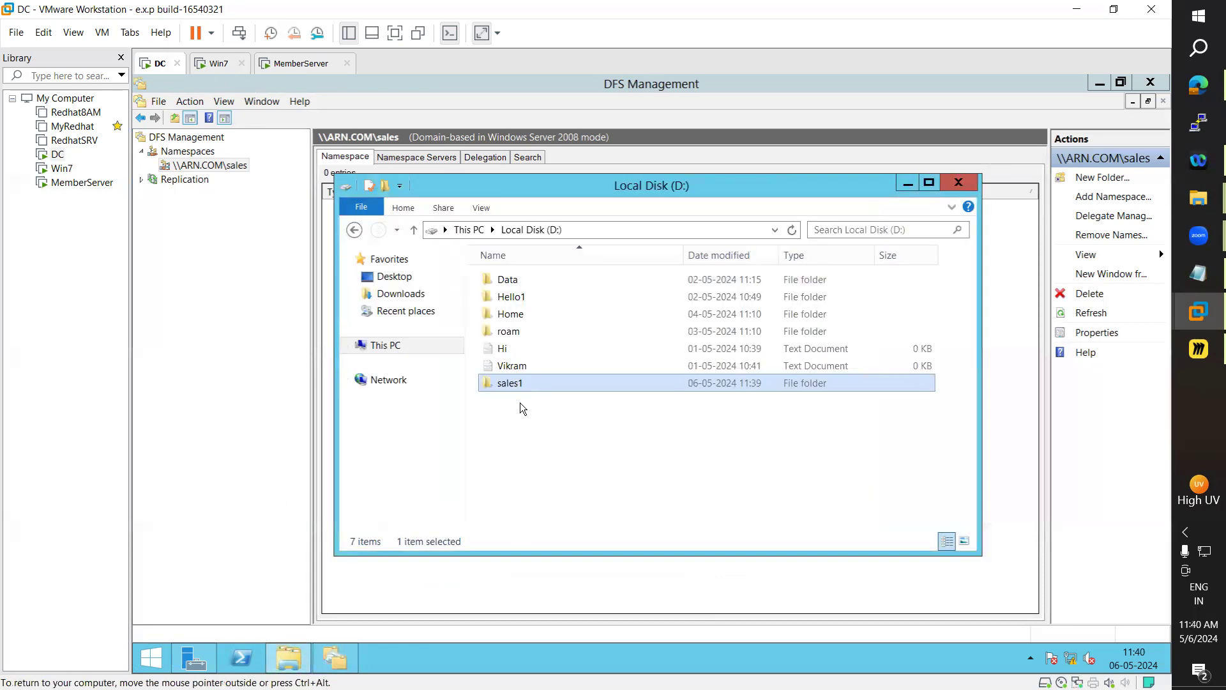
pyautogui.click(586, 234)
pyautogui.write('\\\\')
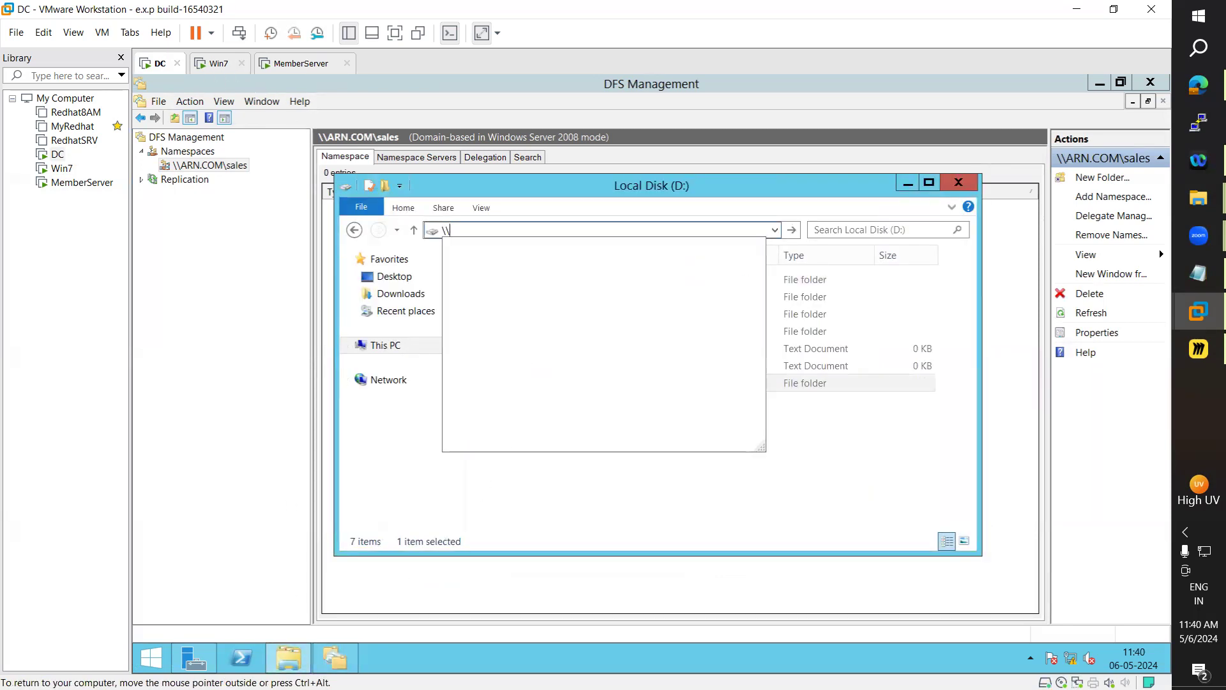
pyautogui.write('win-ad')
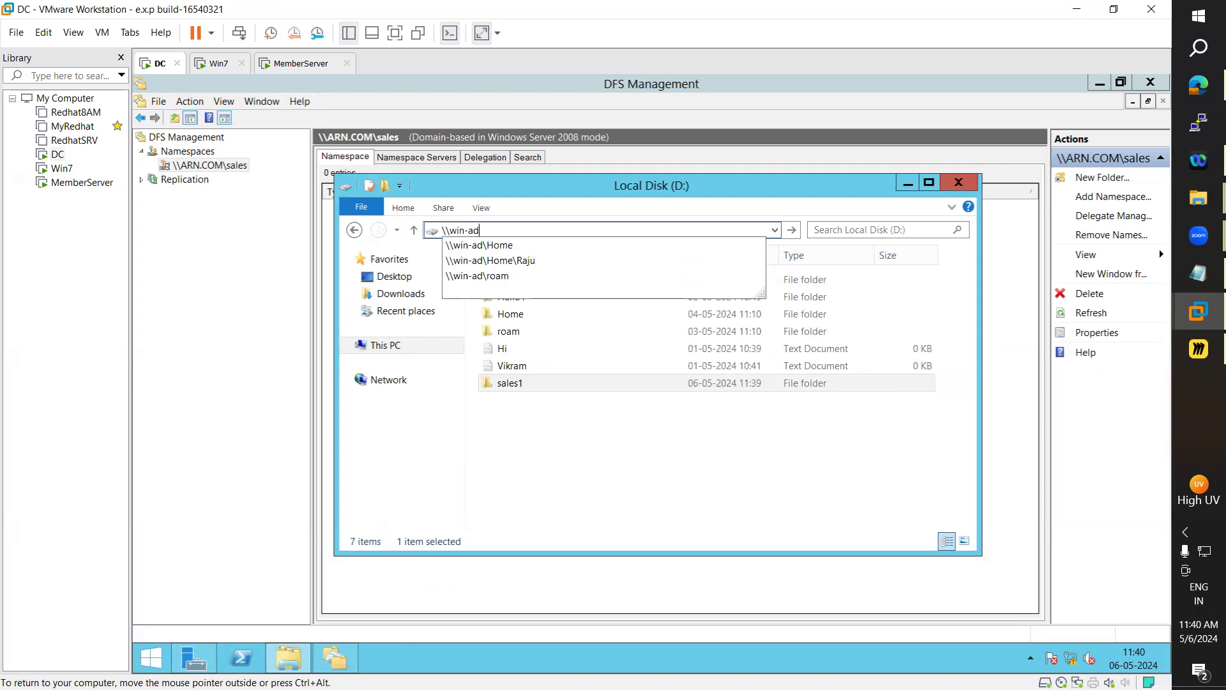
pyautogui.write('\\')
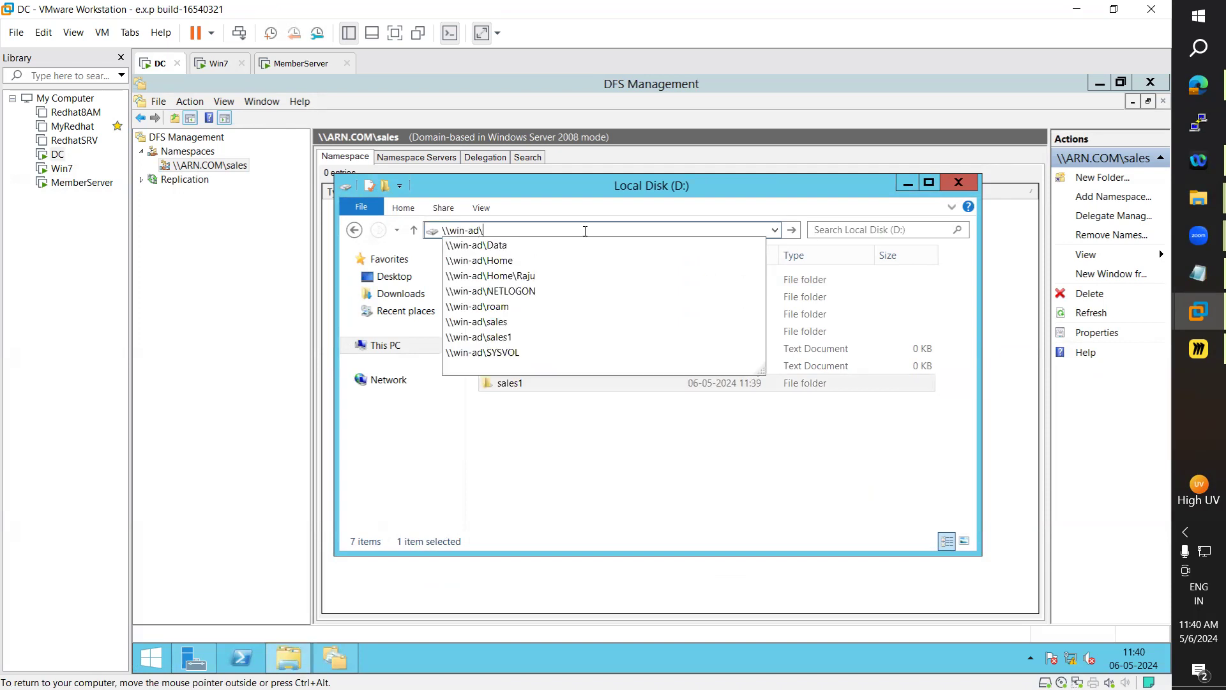
pyautogui.write('sal')
pyautogui.press('Down')
pyautogui.press('Down')
pyautogui.press('Return')
pyautogui.hotkey('ctrl', 'c')
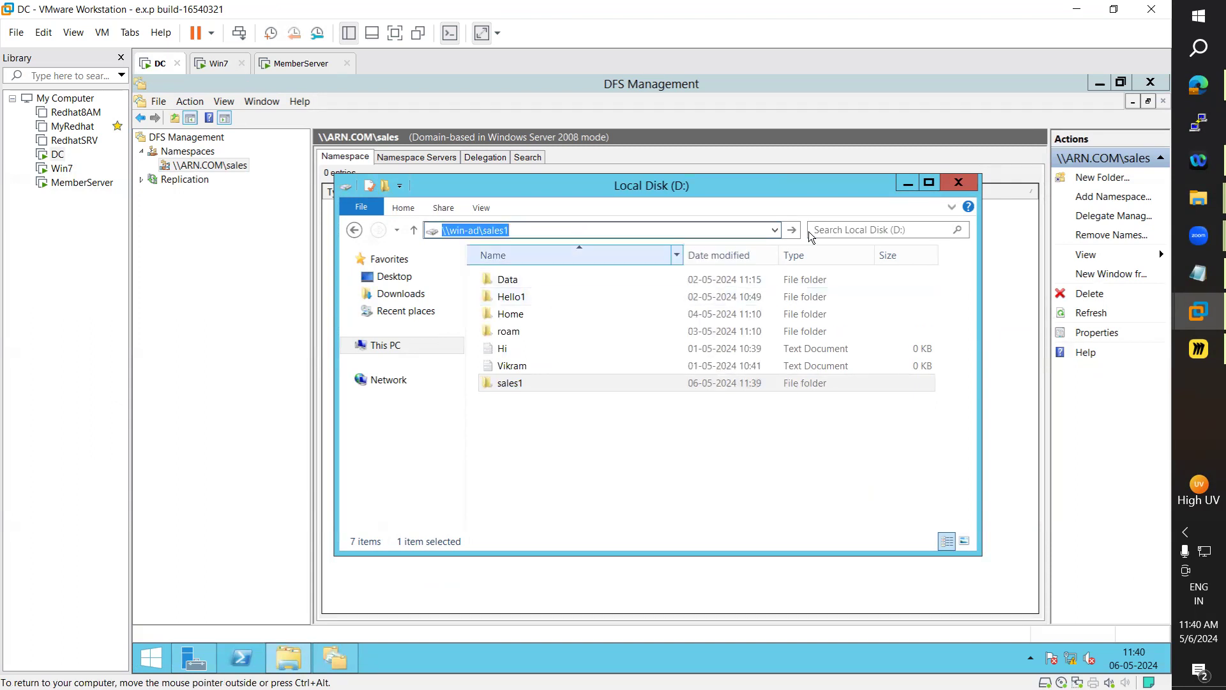
# Add \\win-ad\sales1 as the folder target and create the sales1 namespace folder
pyautogui.click(905, 185)
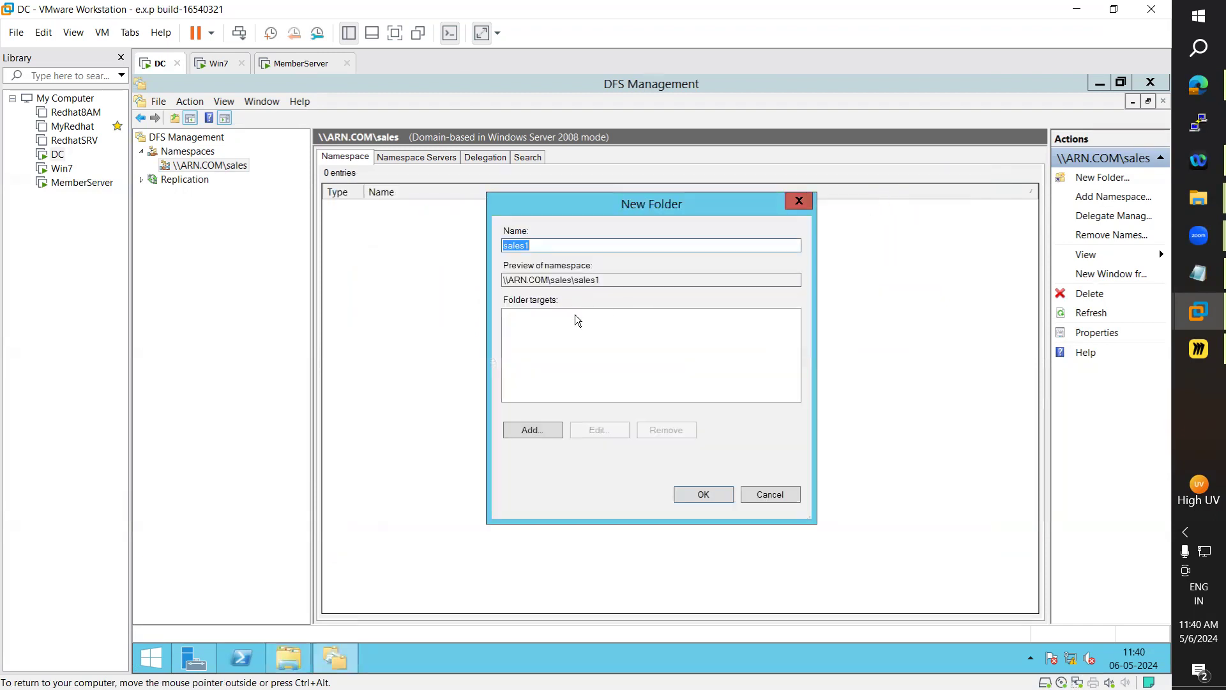
pyautogui.click(540, 430)
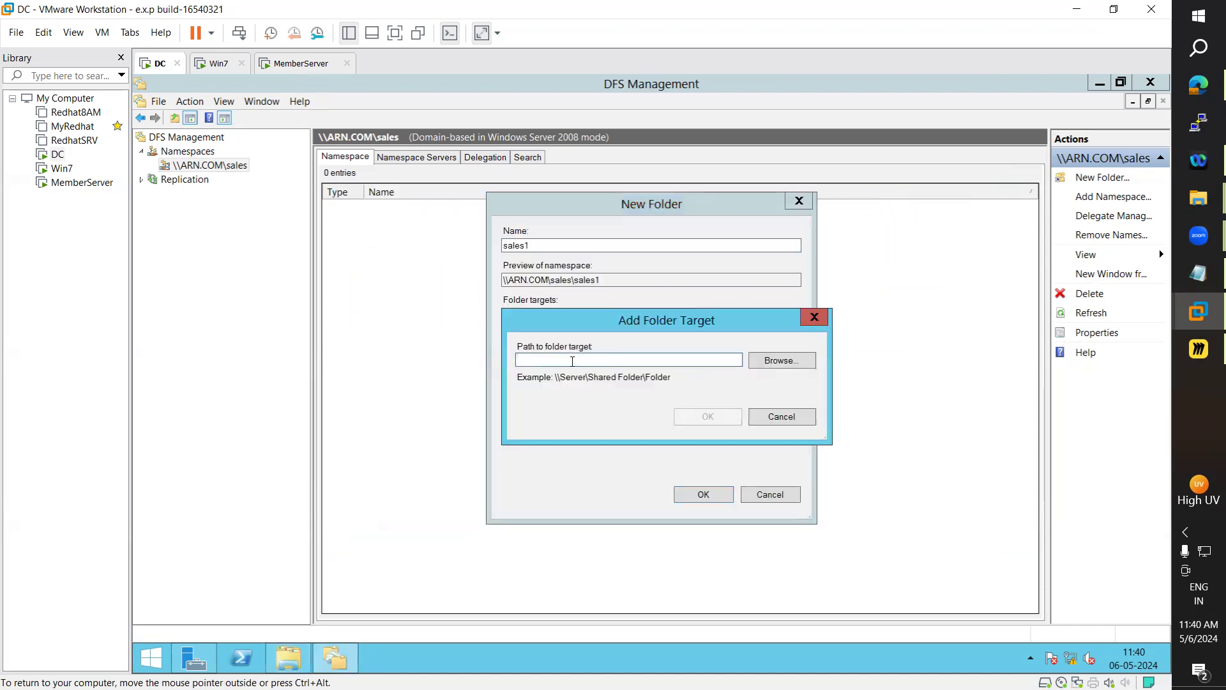
pyautogui.hotkey('ctrl', 'v')
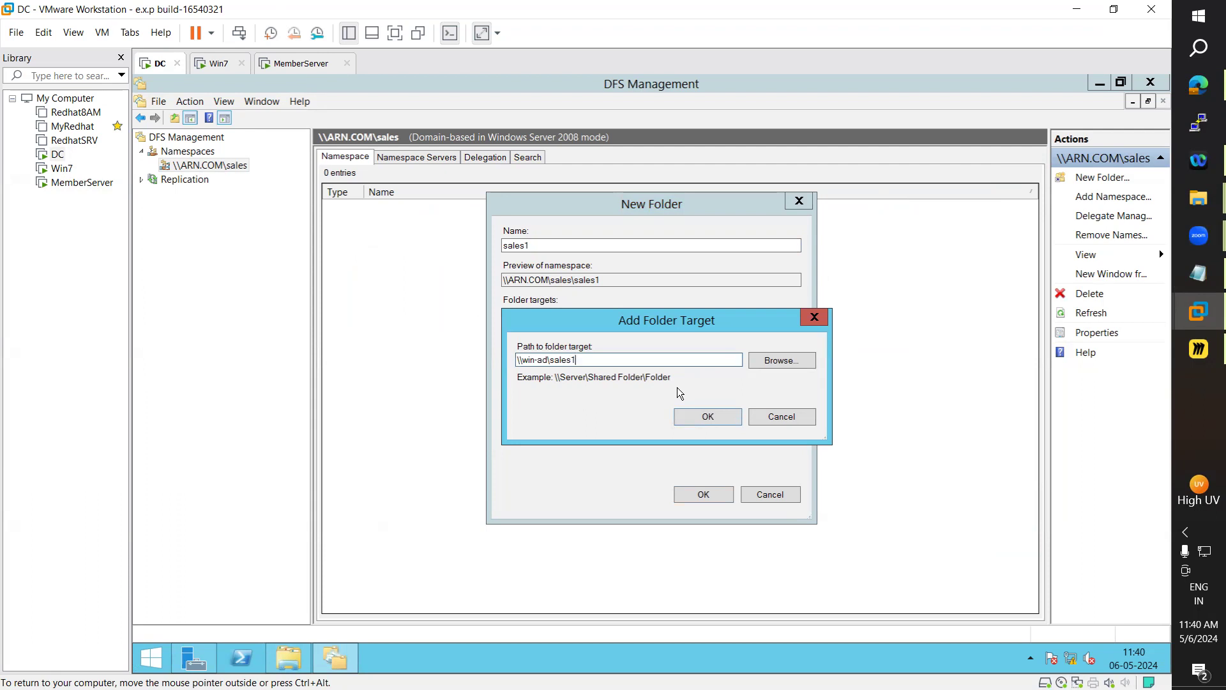
pyautogui.click(681, 417)
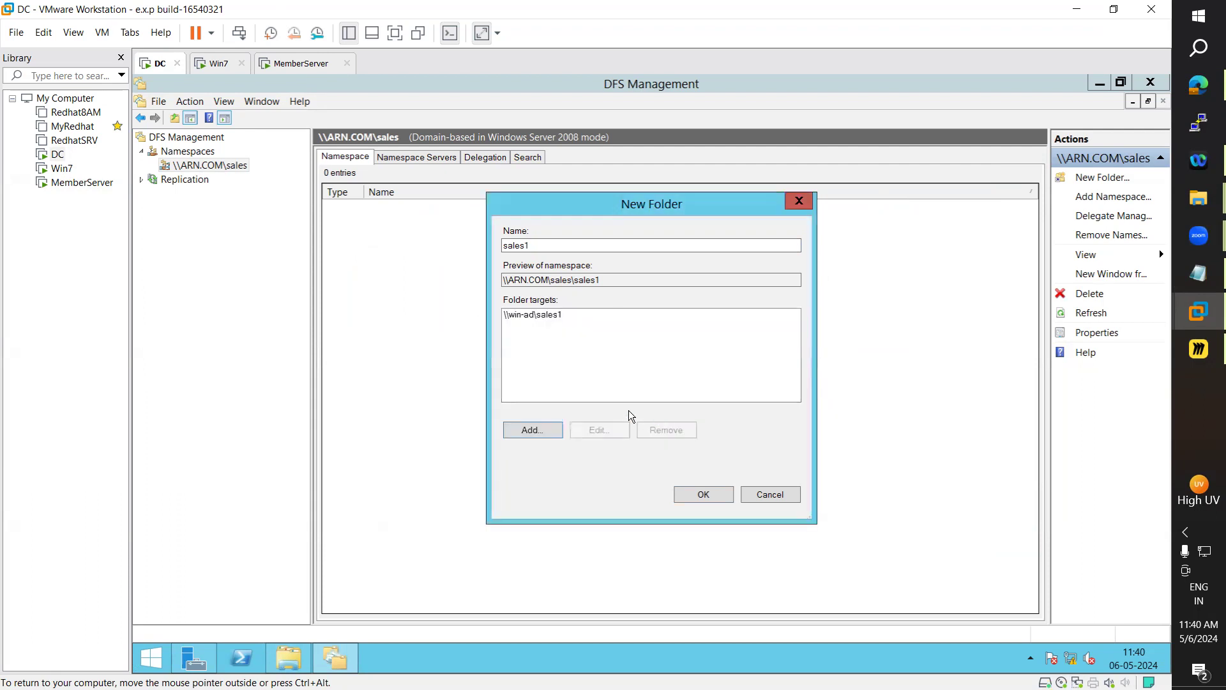
pyautogui.click(709, 497)
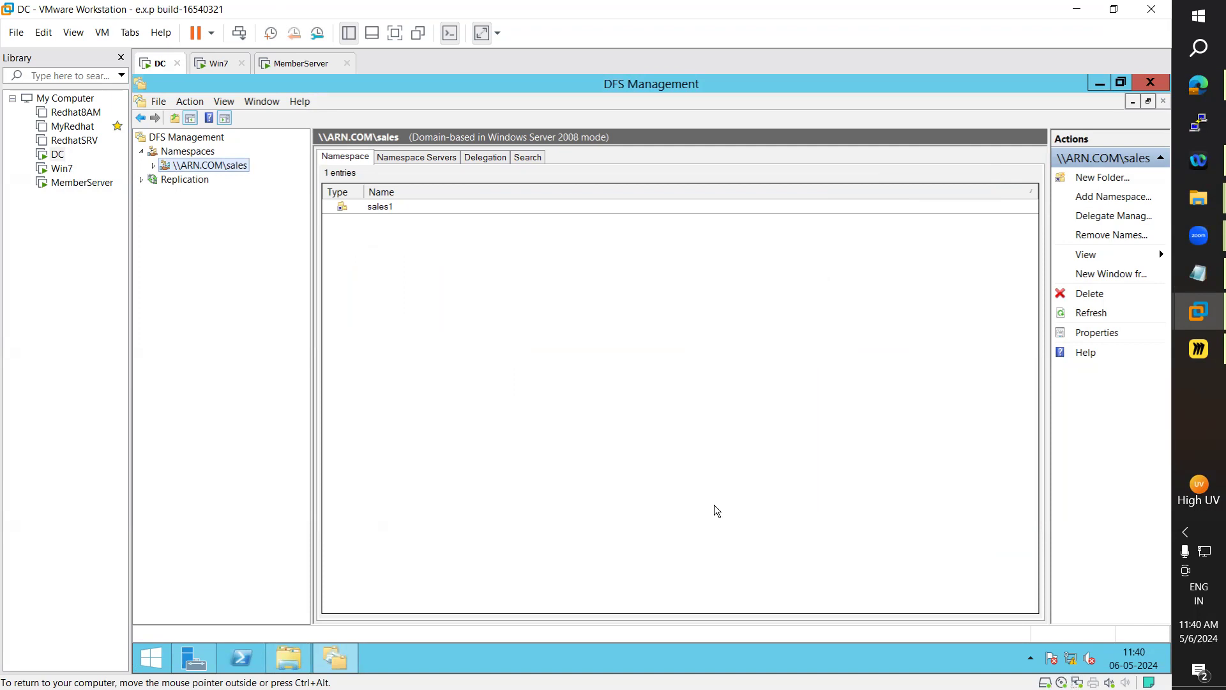
# Start a new namespace folder named sales2 and begin adding its folder target
pyautogui.rightClick(210, 169)
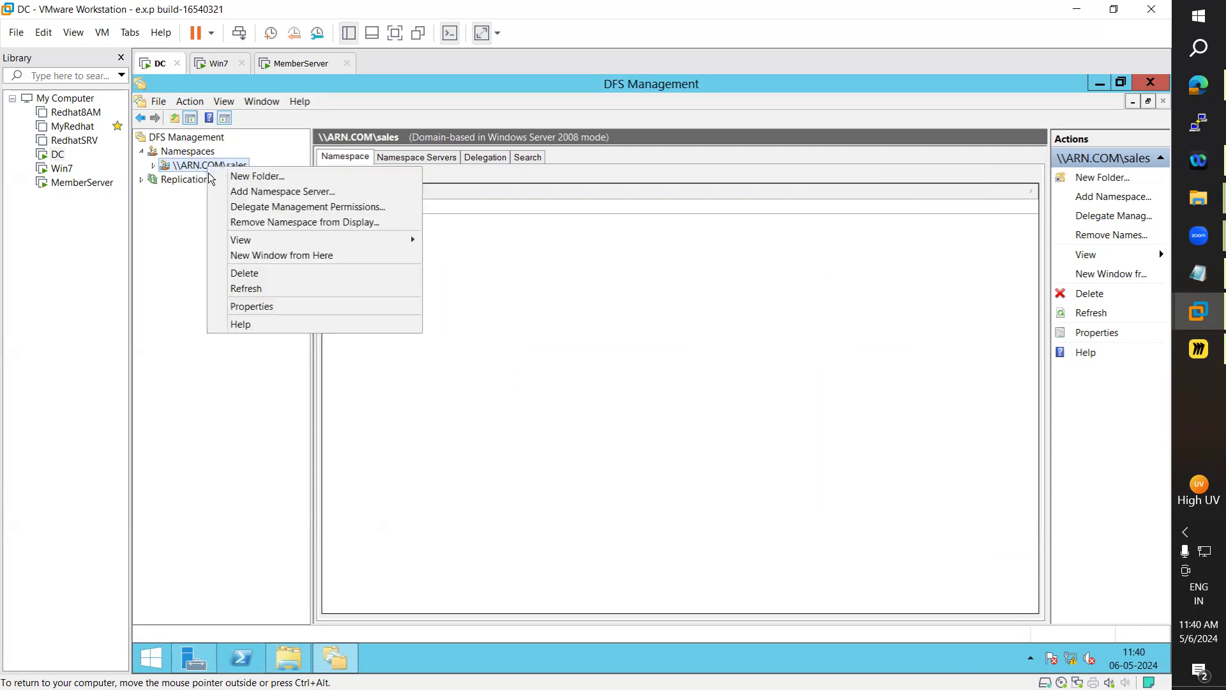
pyautogui.click(235, 172)
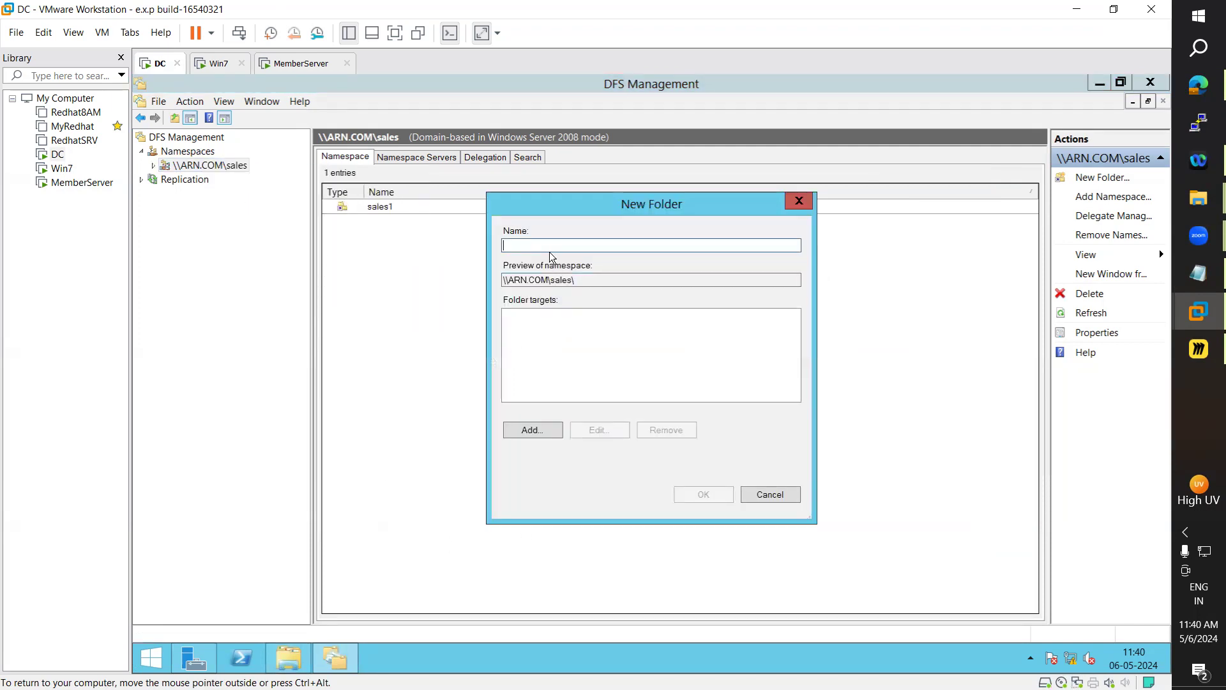
pyautogui.write('sales2')
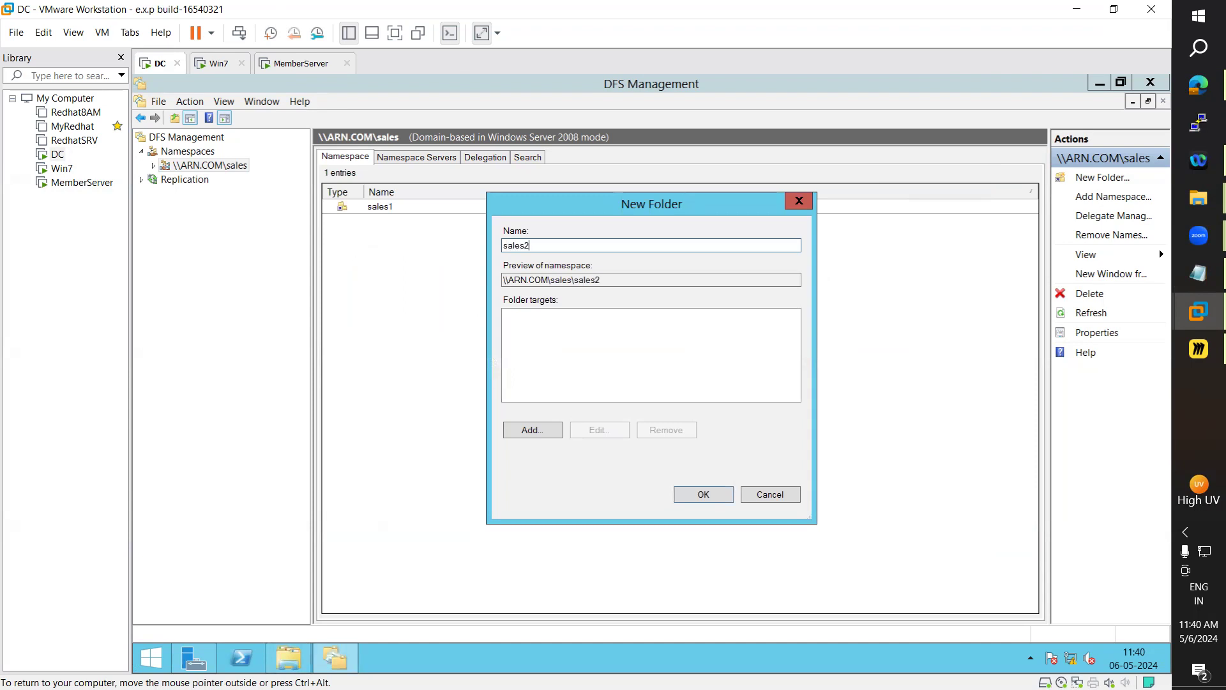
pyautogui.click(540, 432)
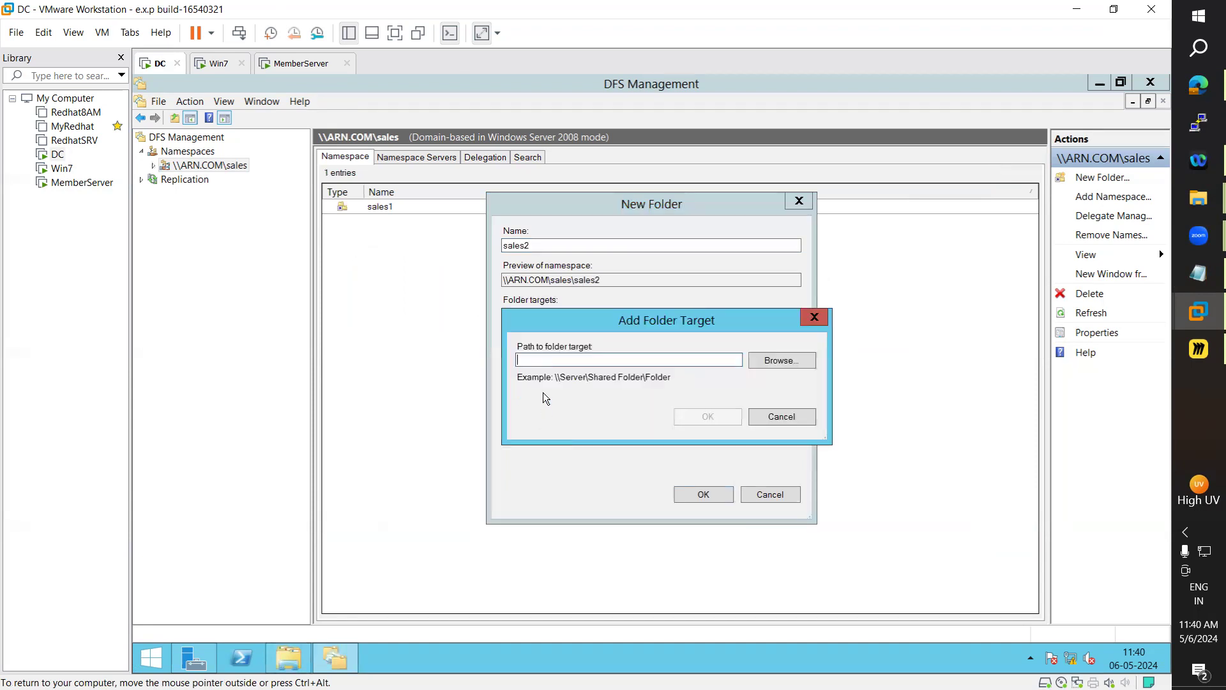
# On MemberServer, copy the \\win-adc\sales2 share path from Explorer's address bar
pyautogui.click(219, 65)
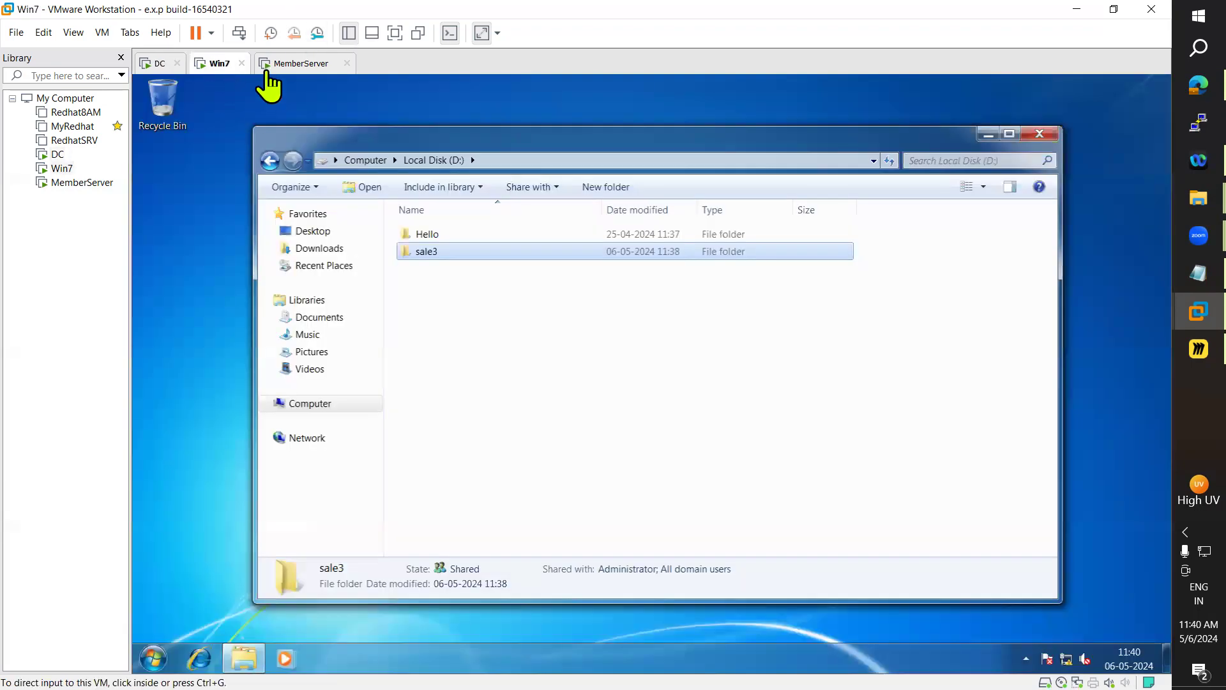
pyautogui.click(281, 64)
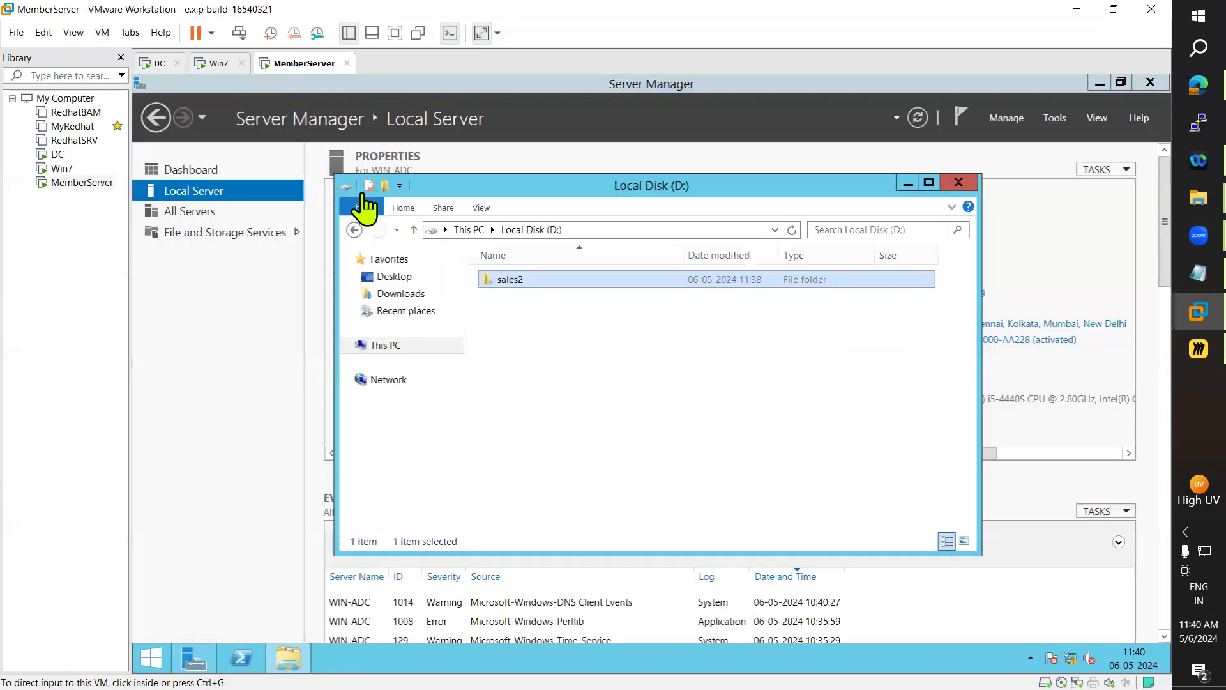
pyautogui.click(609, 228)
pyautogui.write('\\\\')
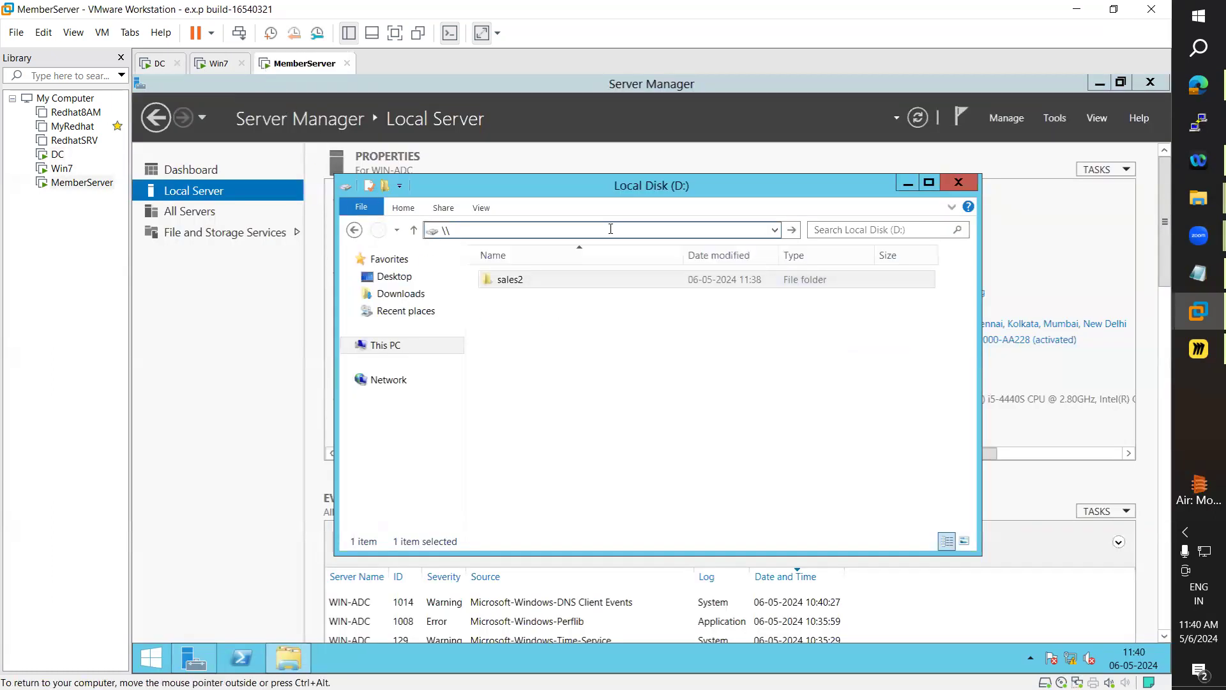
pyautogui.write('win-adc\\')
pyautogui.press('Down')
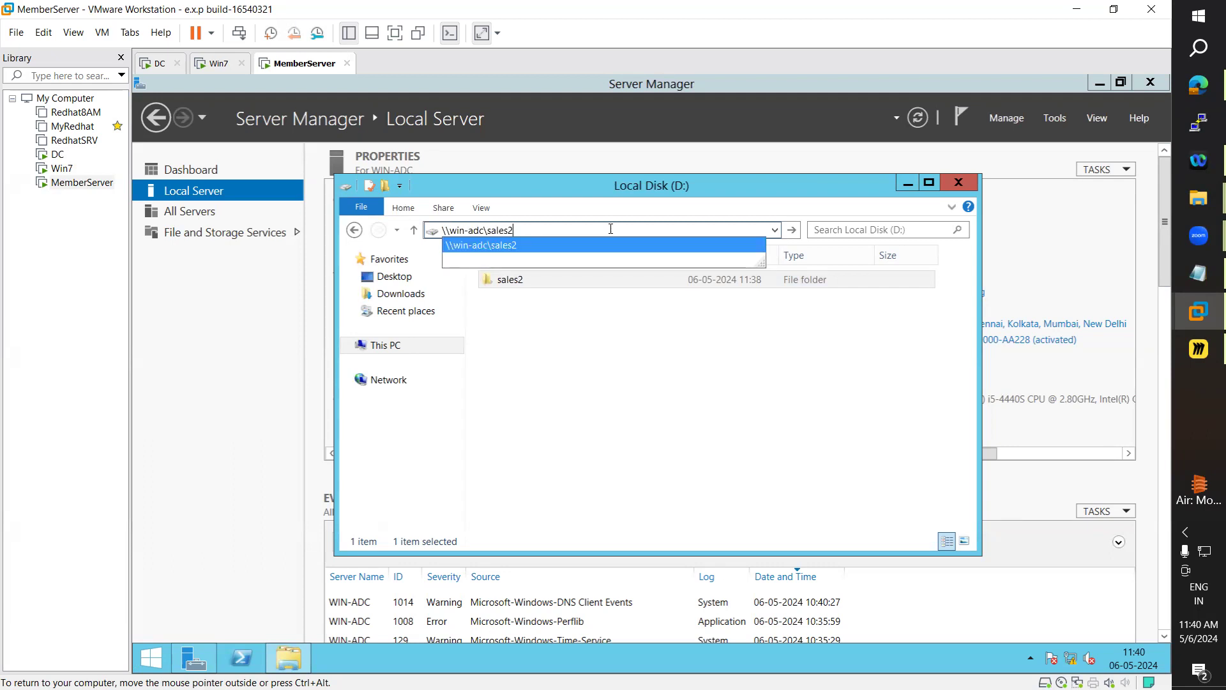
pyautogui.hotkey('ctrl', 'a')
pyautogui.hotkey('ctrl', 'c')
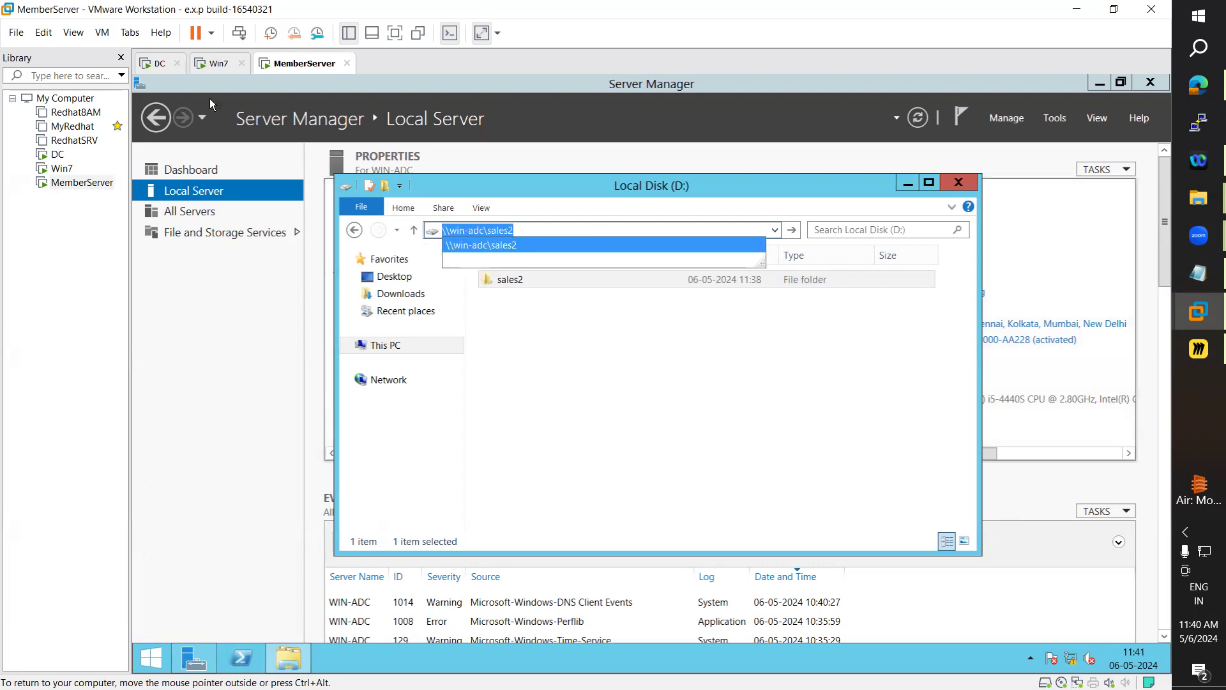
# Back on the DC, paste \\win-adc\sales2 as the target and create the sales2 folder
pyautogui.click(170, 60)
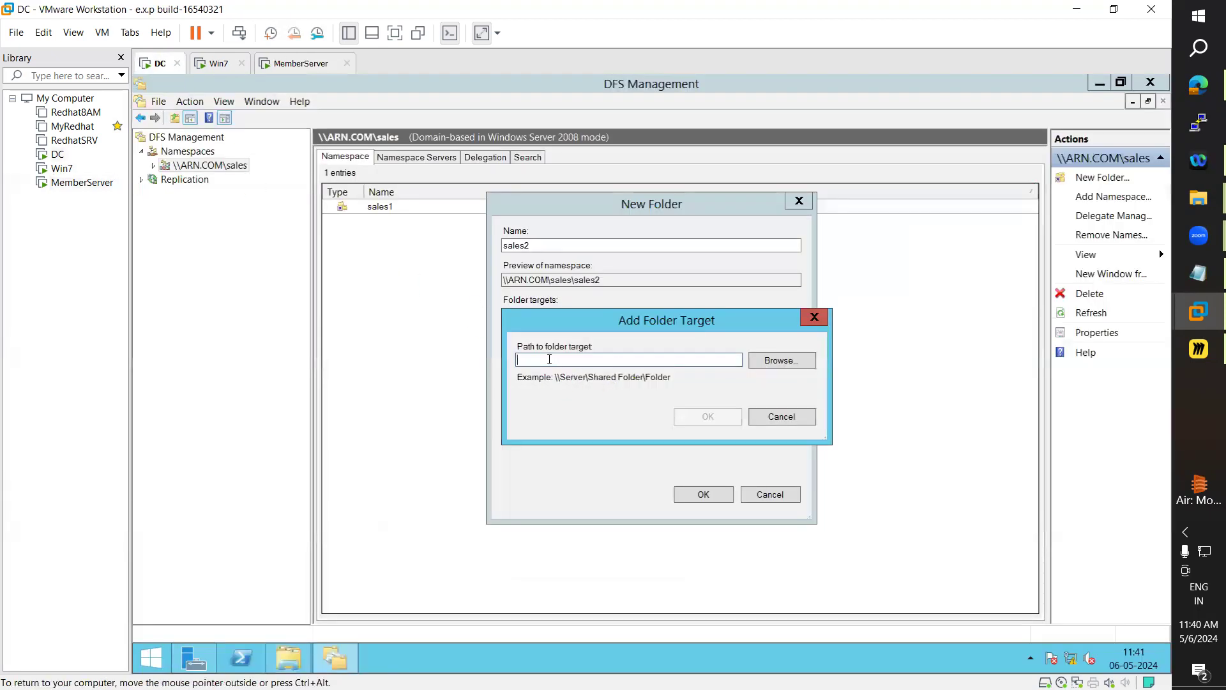
pyautogui.hotkey('ctrl', 'v')
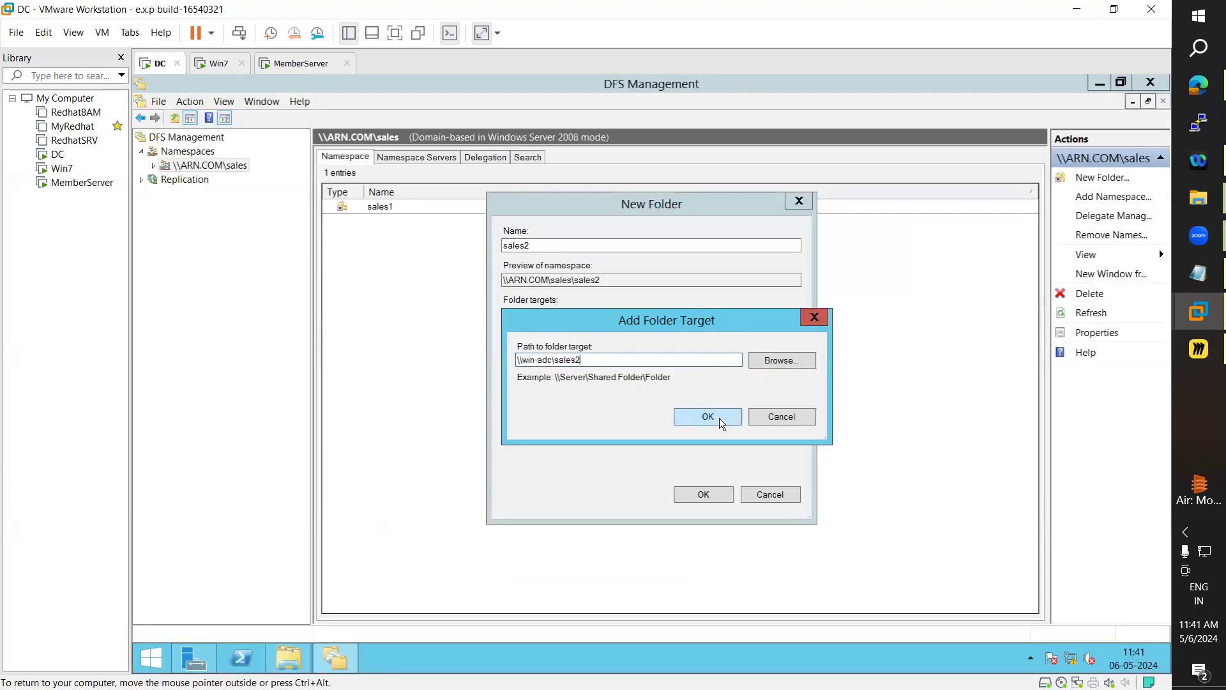
pyautogui.click(720, 418)
pyautogui.click(718, 497)
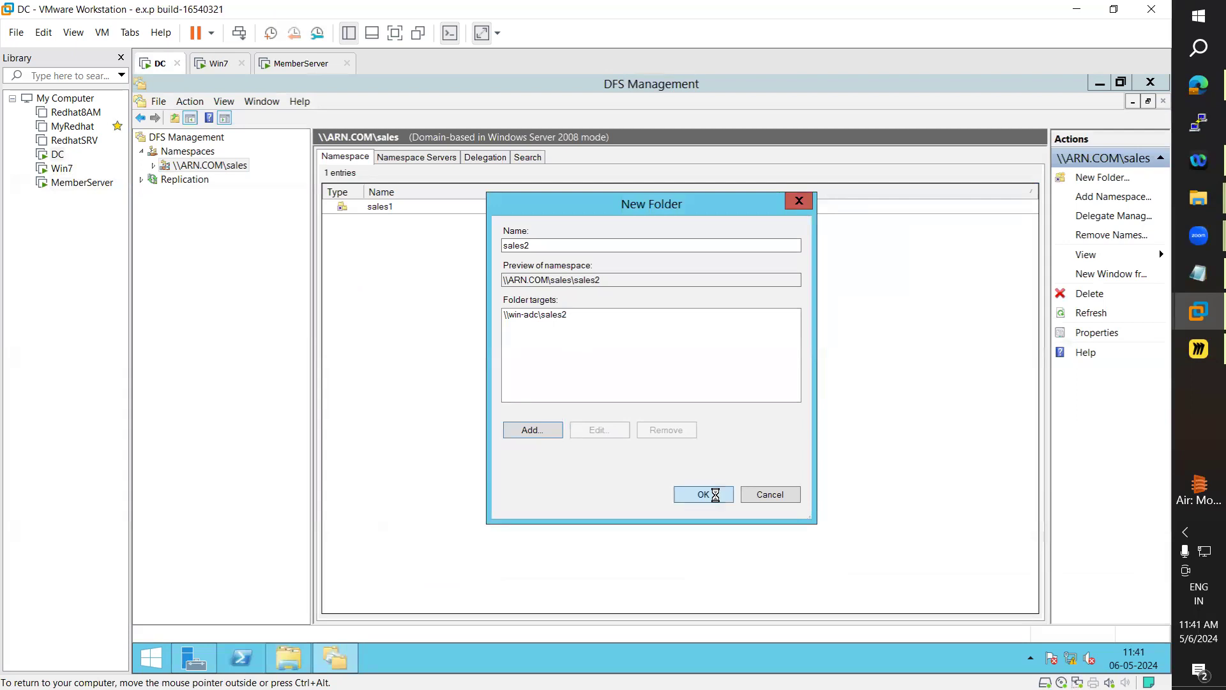
pyautogui.rightClick(219, 164)
# Create a new namespace folder named sales3 and start adding its folder target
pyautogui.click(250, 177)
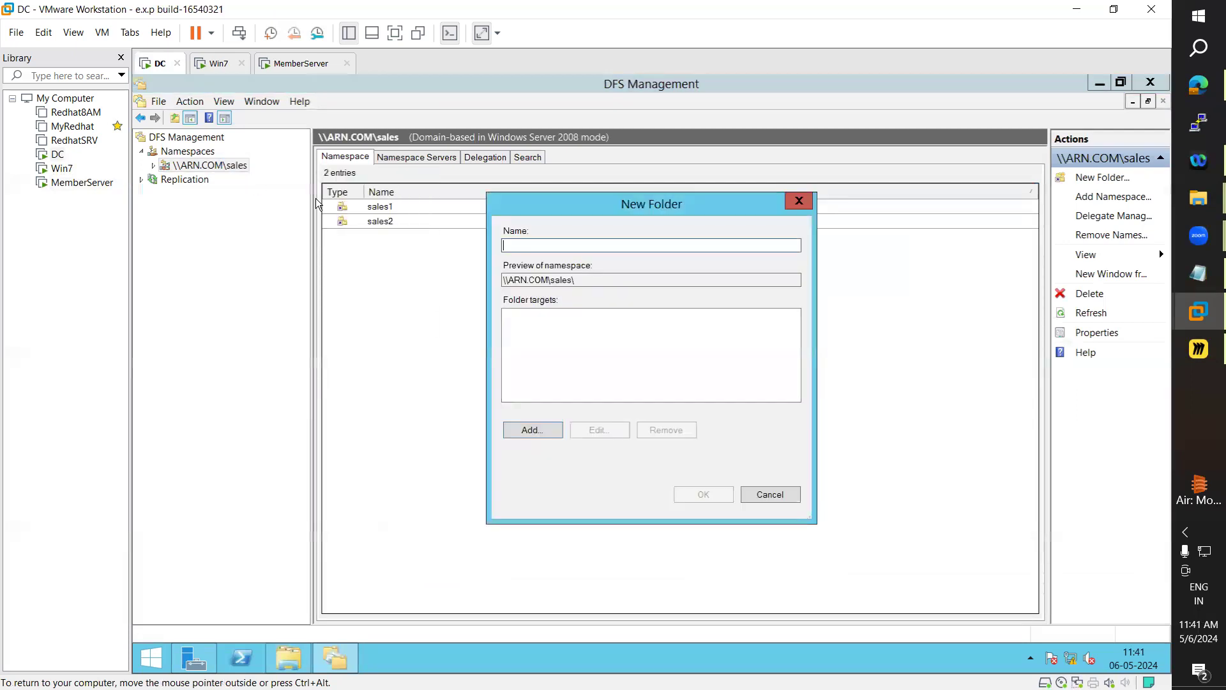
pyautogui.write('sales3')
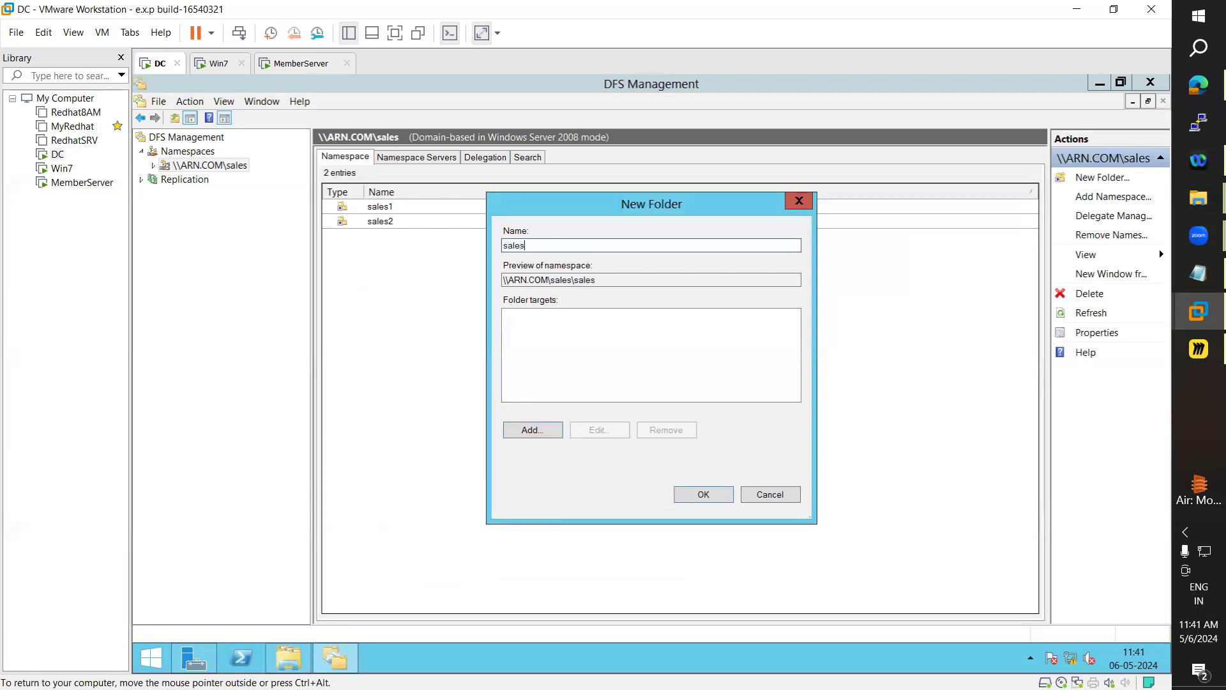
pyautogui.click(530, 430)
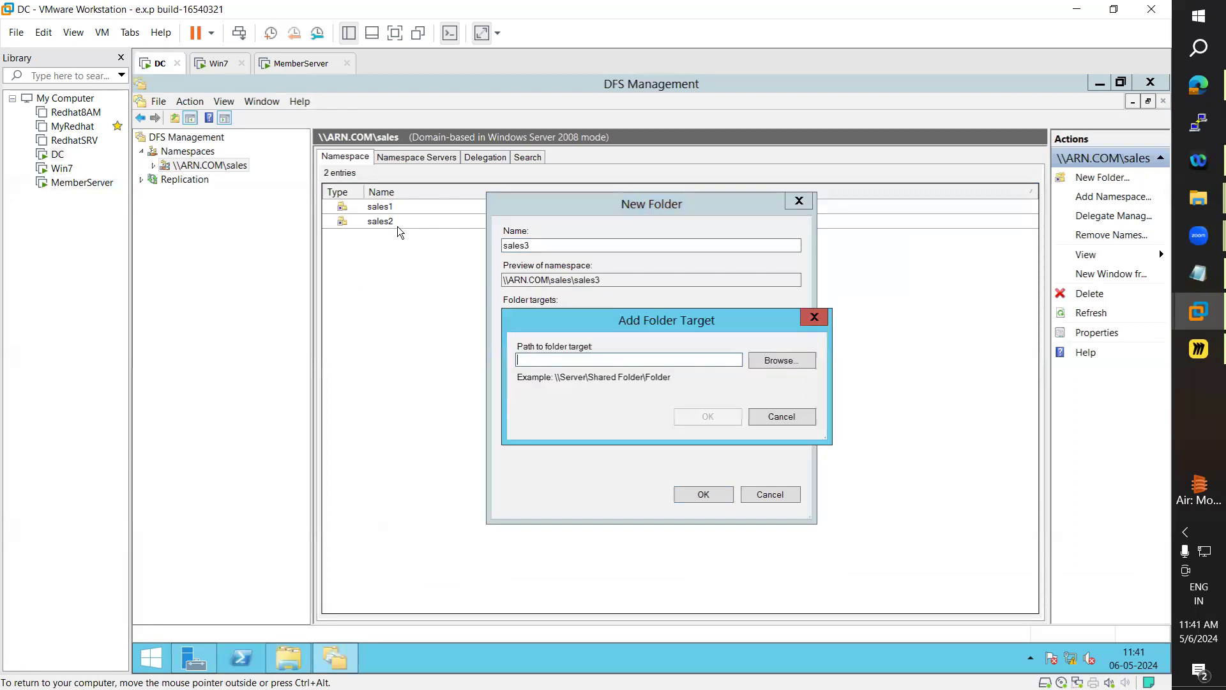
# On the Win7 machine, enter and copy the \\client\sale3 share path
pyautogui.click(217, 64)
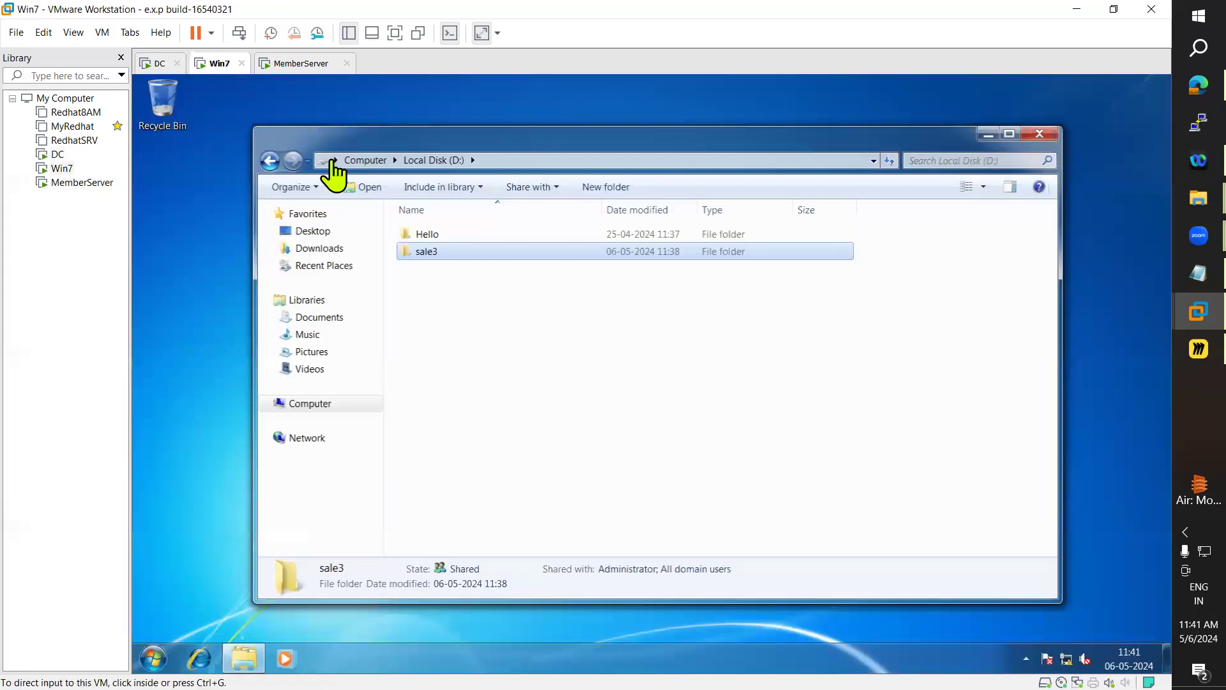
pyautogui.click(503, 161)
pyautogui.write('\\\\')
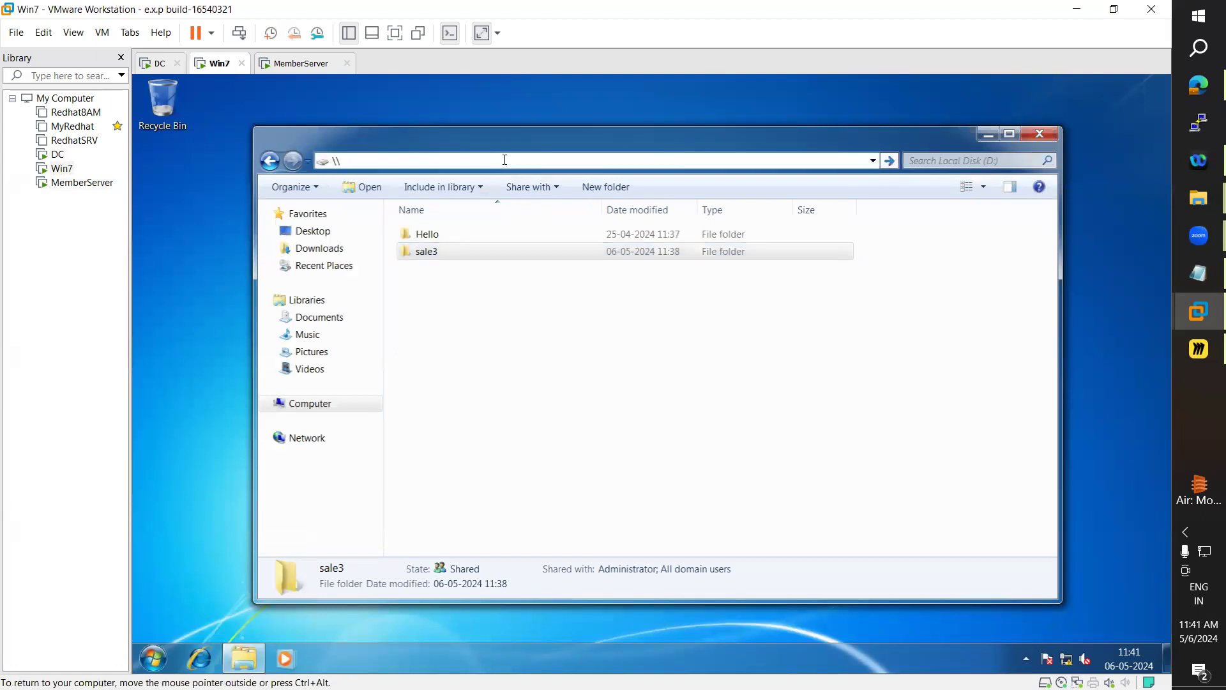
pyautogui.write('client\\')
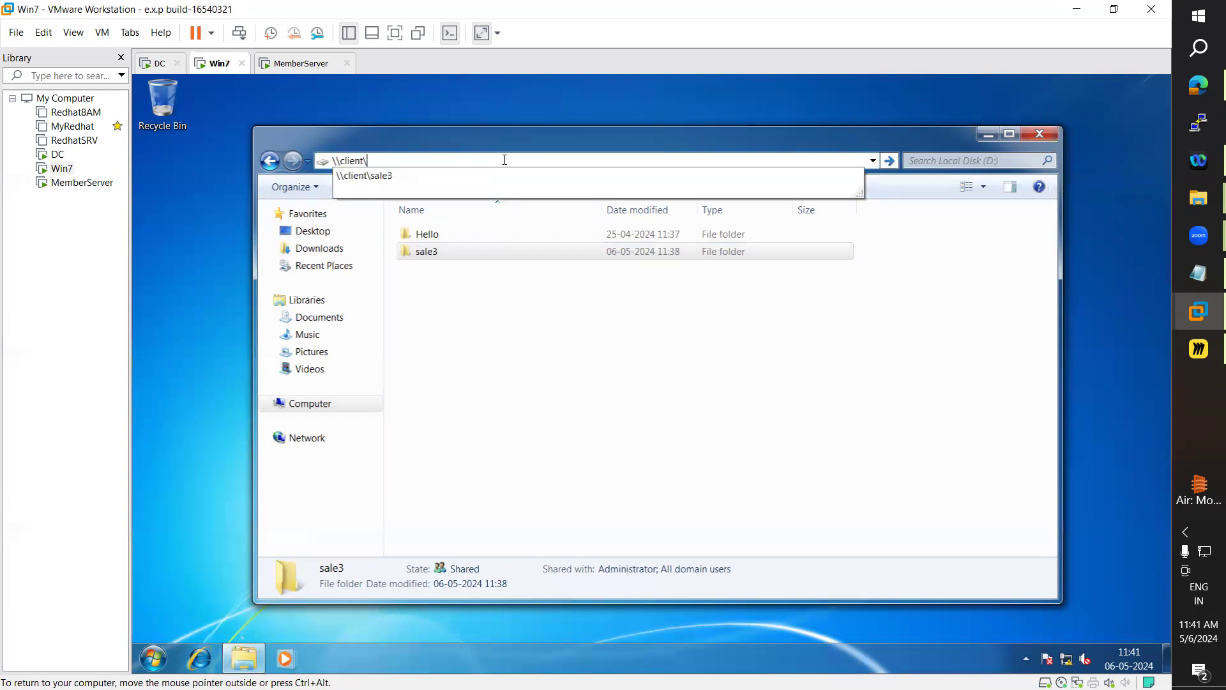
pyautogui.press('Down')
pyautogui.press('Return')
pyautogui.hotkey('ctrl', 'c')
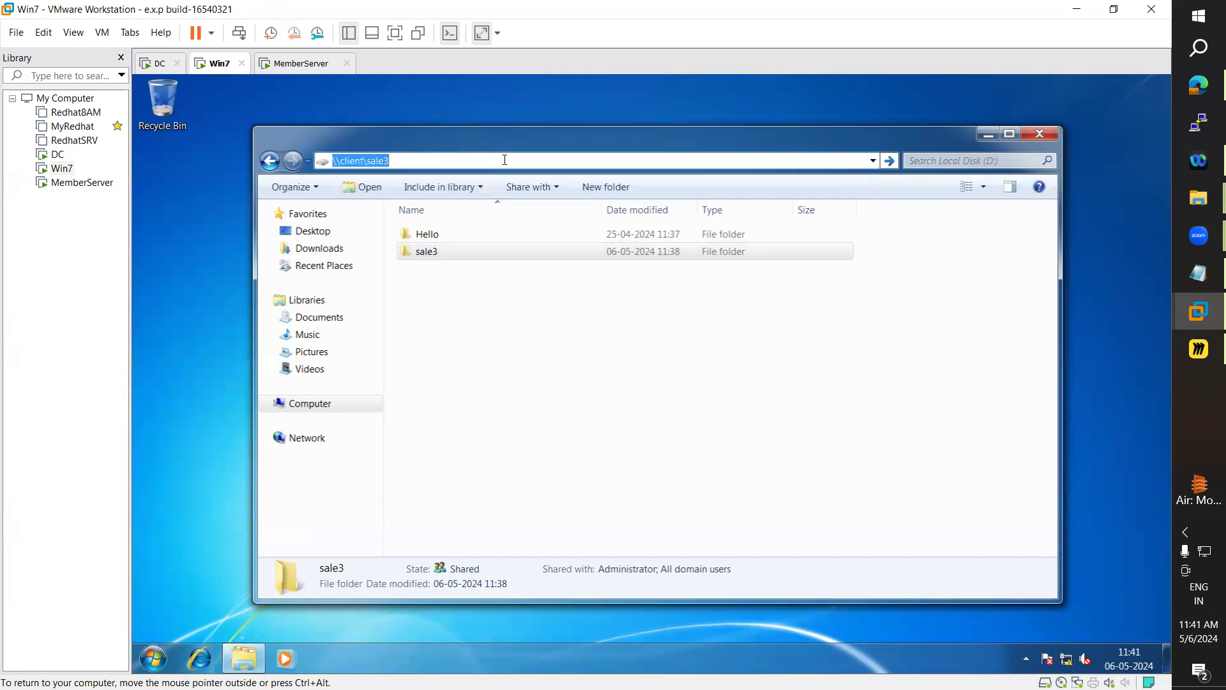
# Back on the DC, paste \\client\sale3 as the sales3 target and confirm both dialogs
pyautogui.click(154, 64)
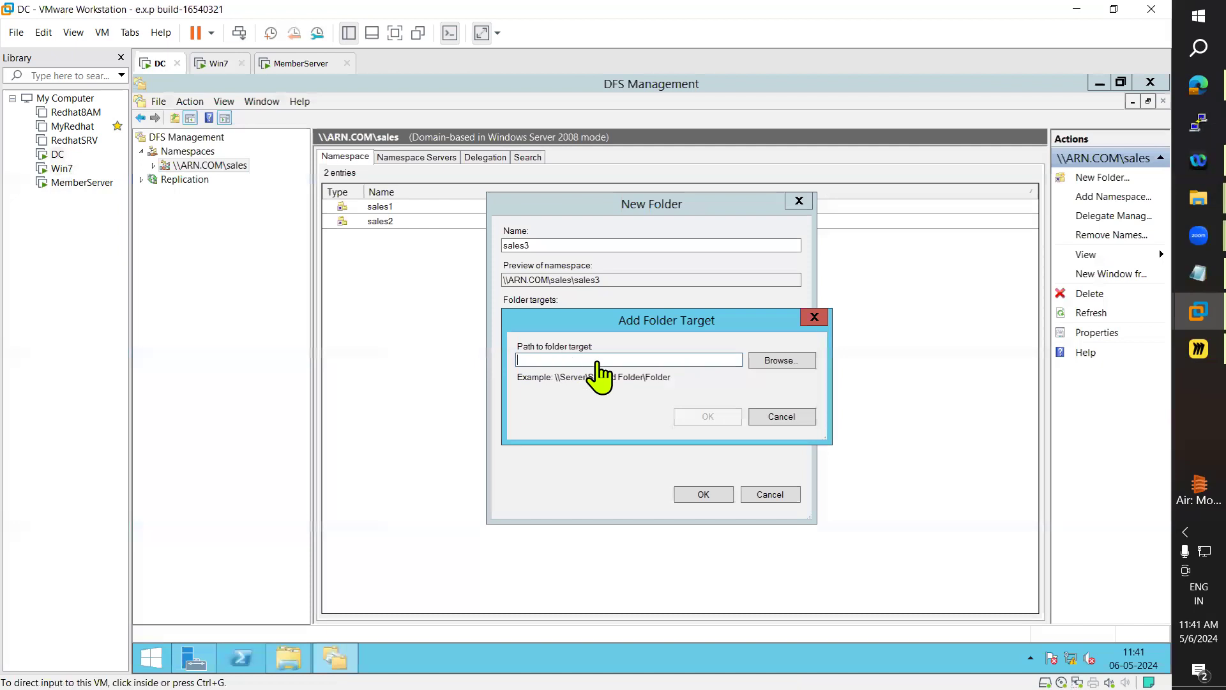
pyautogui.hotkey('ctrl', 'v')
pyautogui.click(705, 417)
pyautogui.click(702, 495)
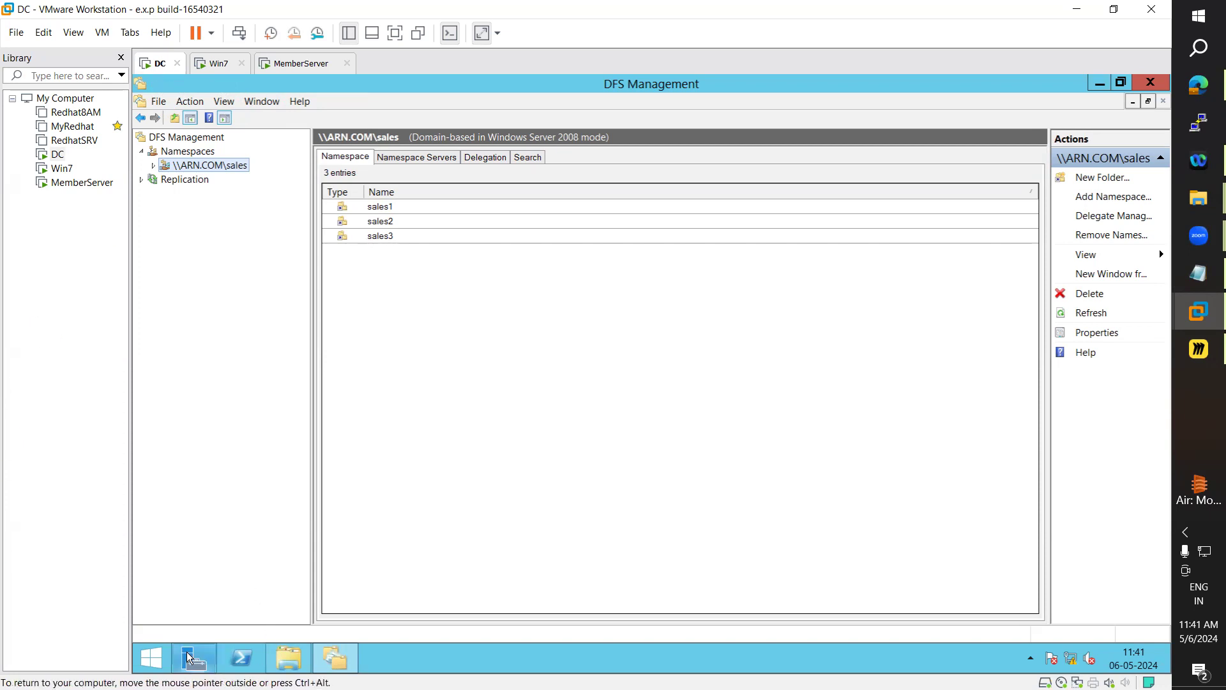
# From This PC on the DC, browse to \\ARN.com\sales and maximize the window
pyautogui.click(152, 658)
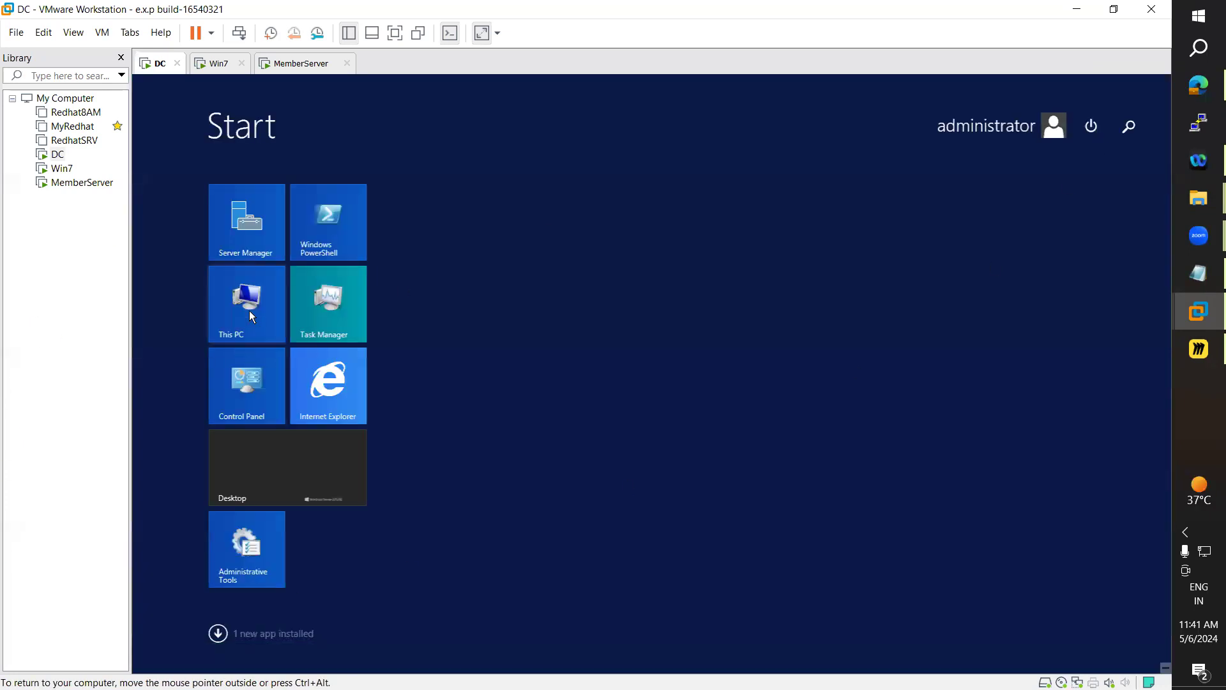
pyautogui.click(250, 313)
pyautogui.click(533, 252)
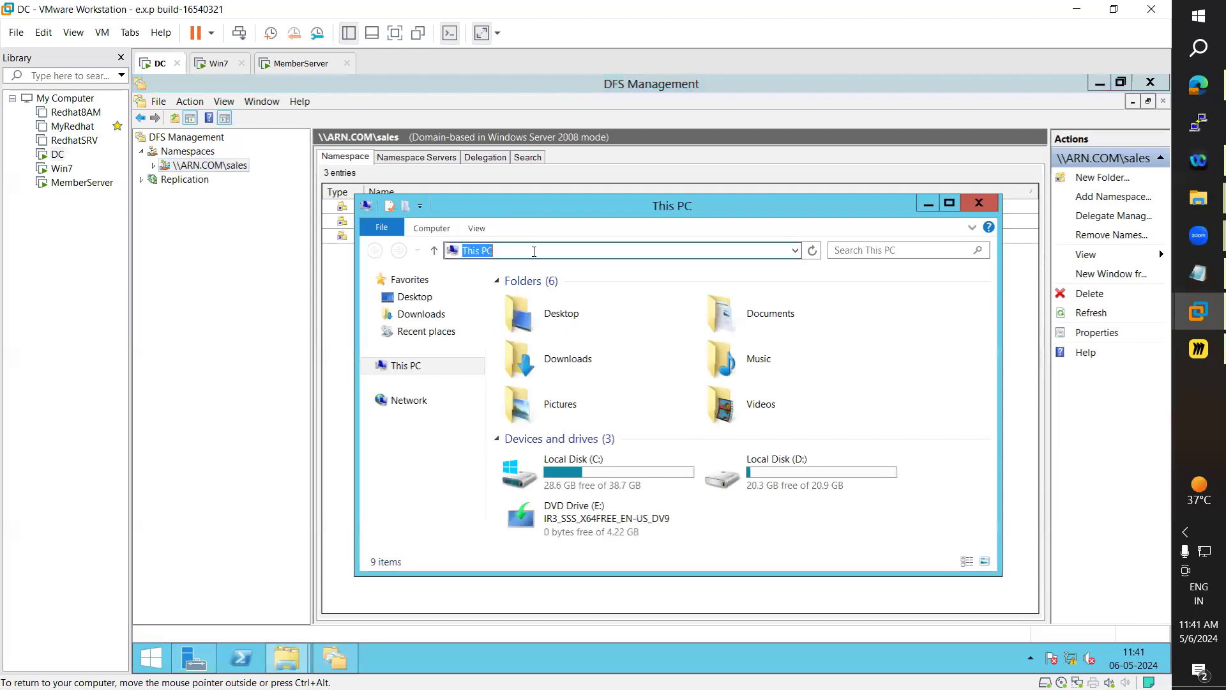
pyautogui.write('\\\\')
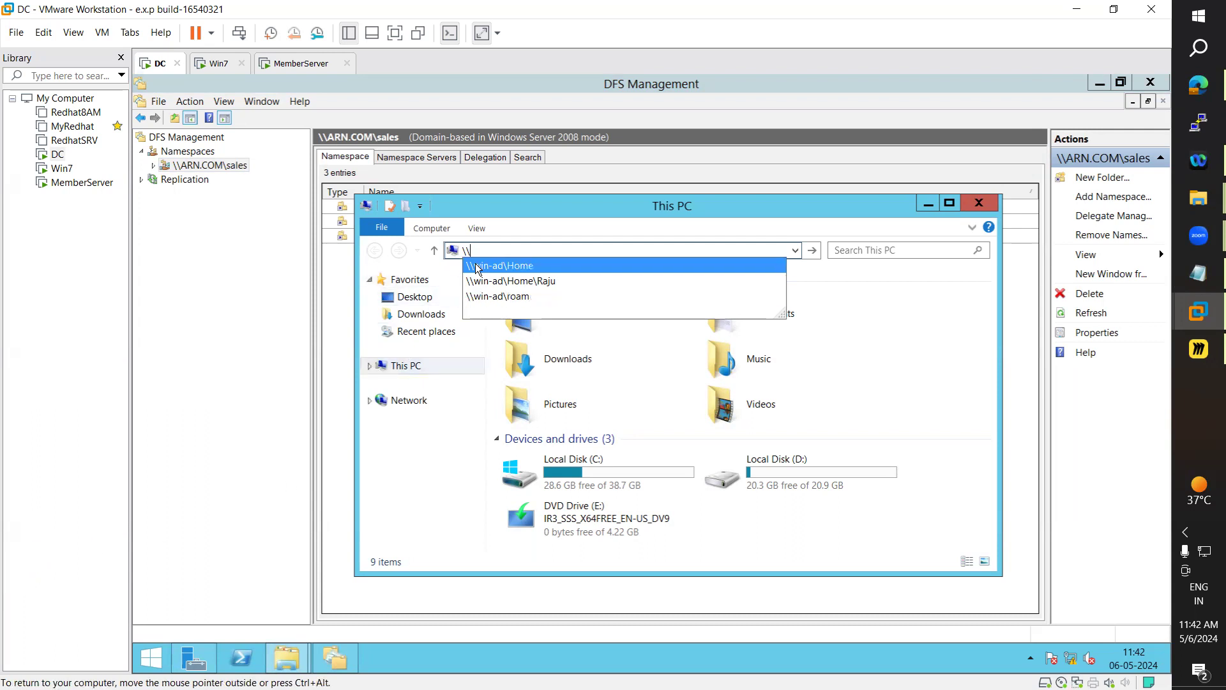
pyautogui.write('ARN\\')
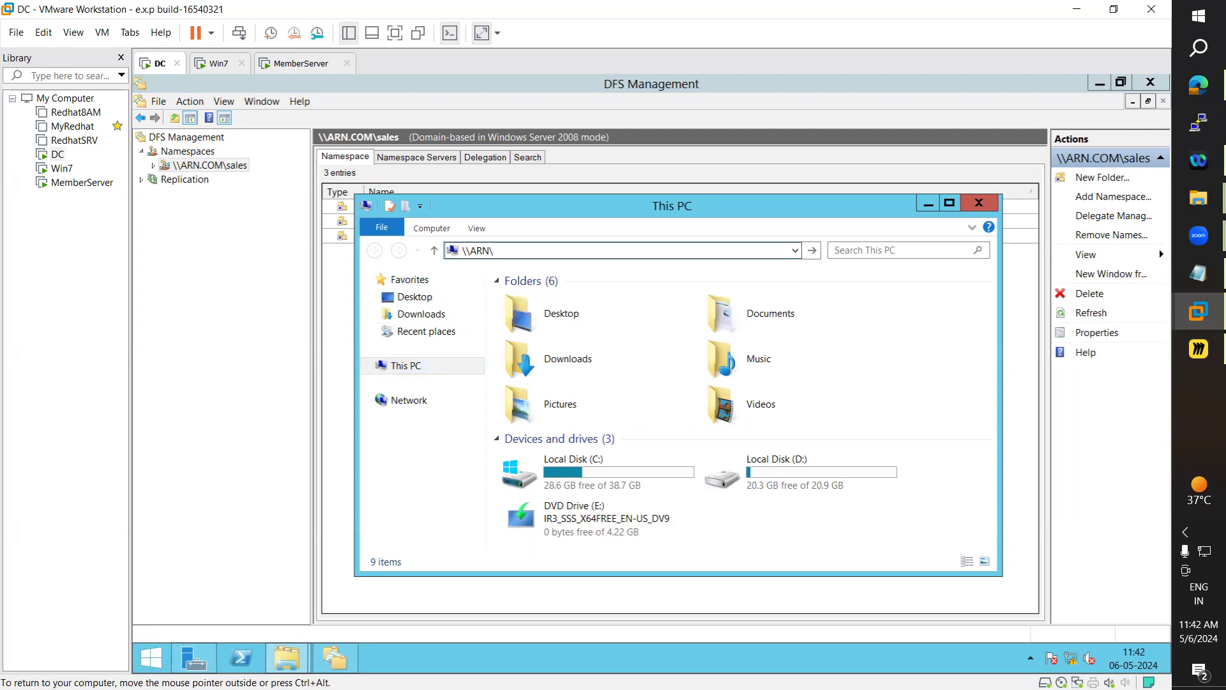
pyautogui.write('.com\\sales')
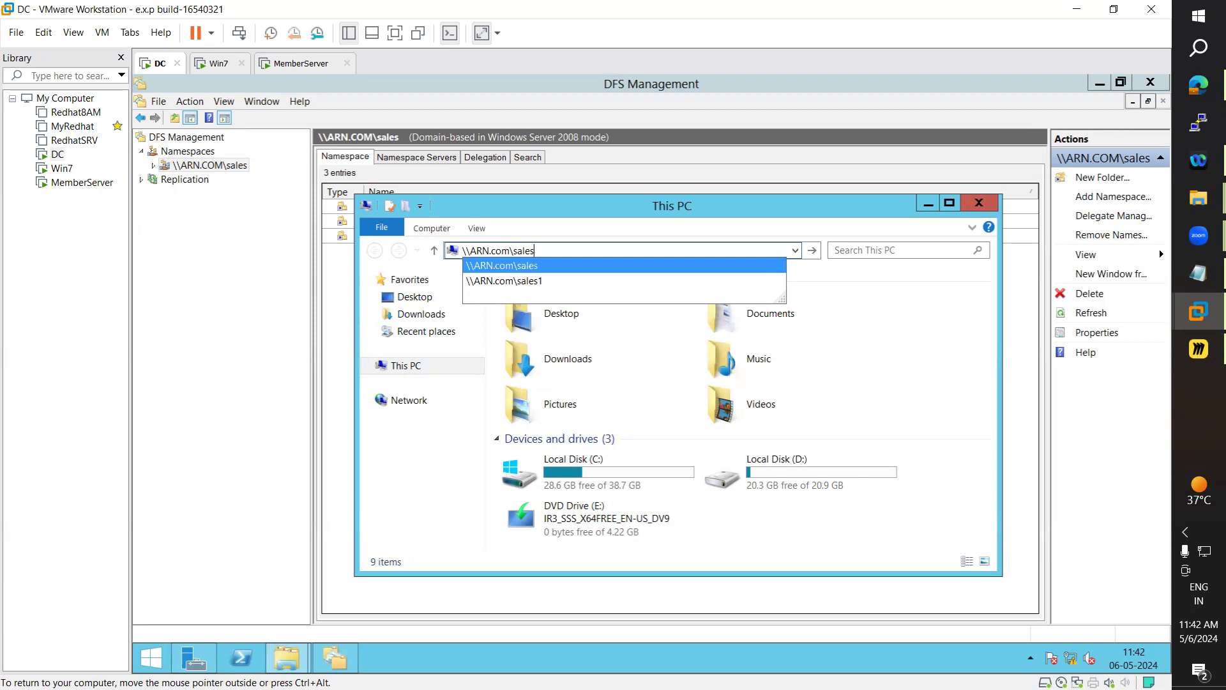
pyautogui.press('Return')
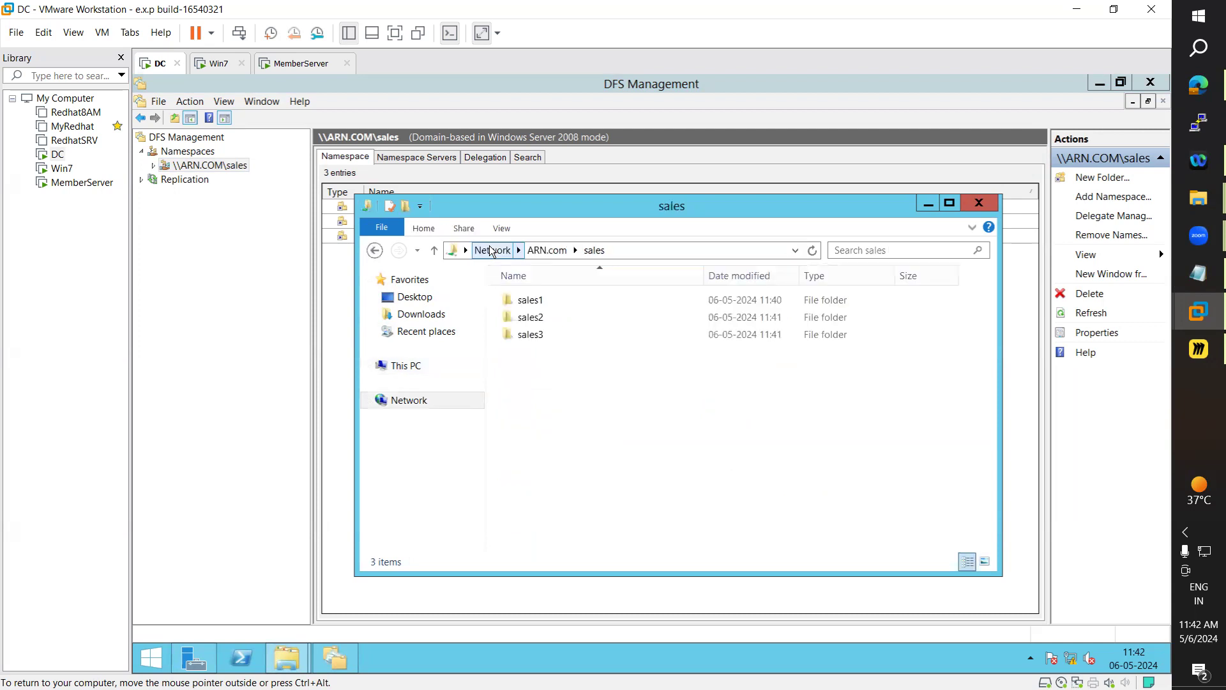
pyautogui.click(950, 204)
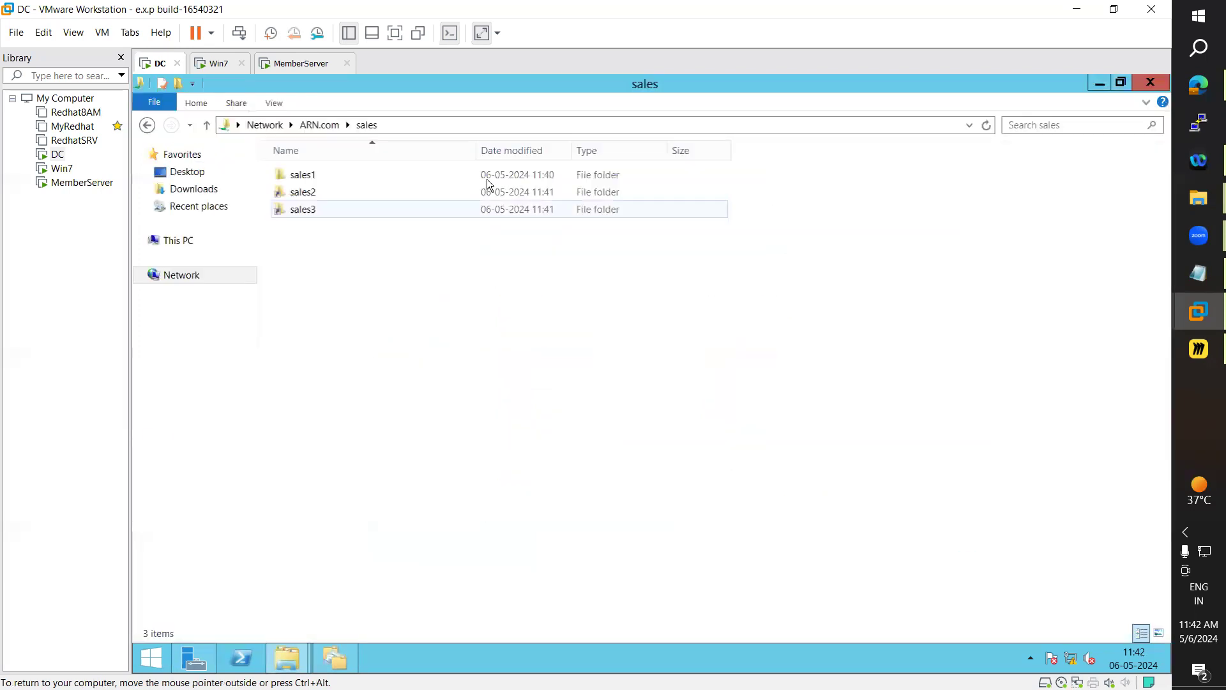
pyautogui.click(395, 127)
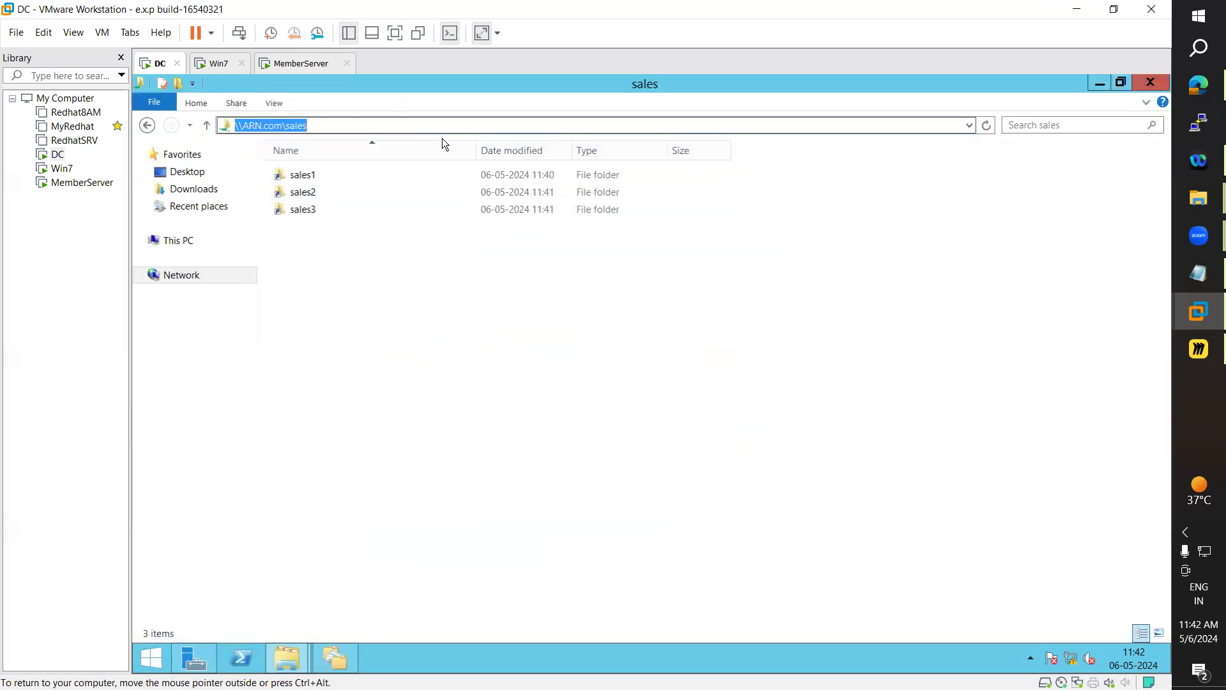
# Inside sales1 of the namespace, create a new folder named 'Thank you'
pyautogui.click(391, 335)
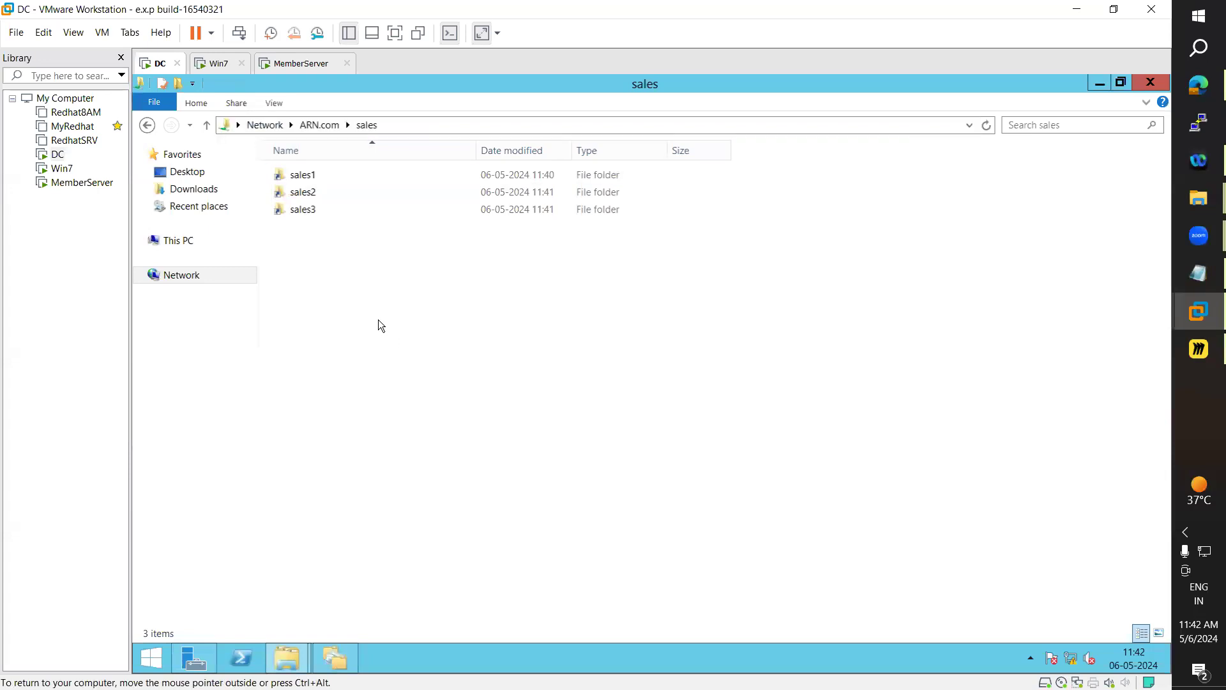
pyautogui.doubleClick(303, 176)
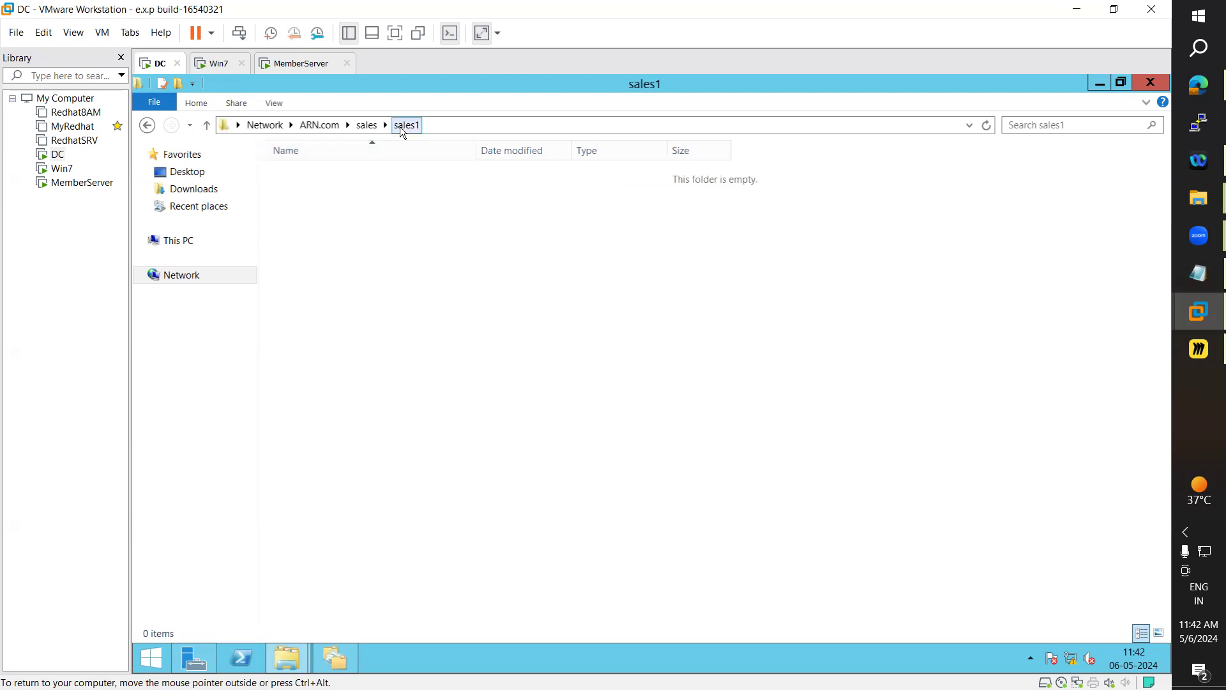
pyautogui.rightClick(316, 253)
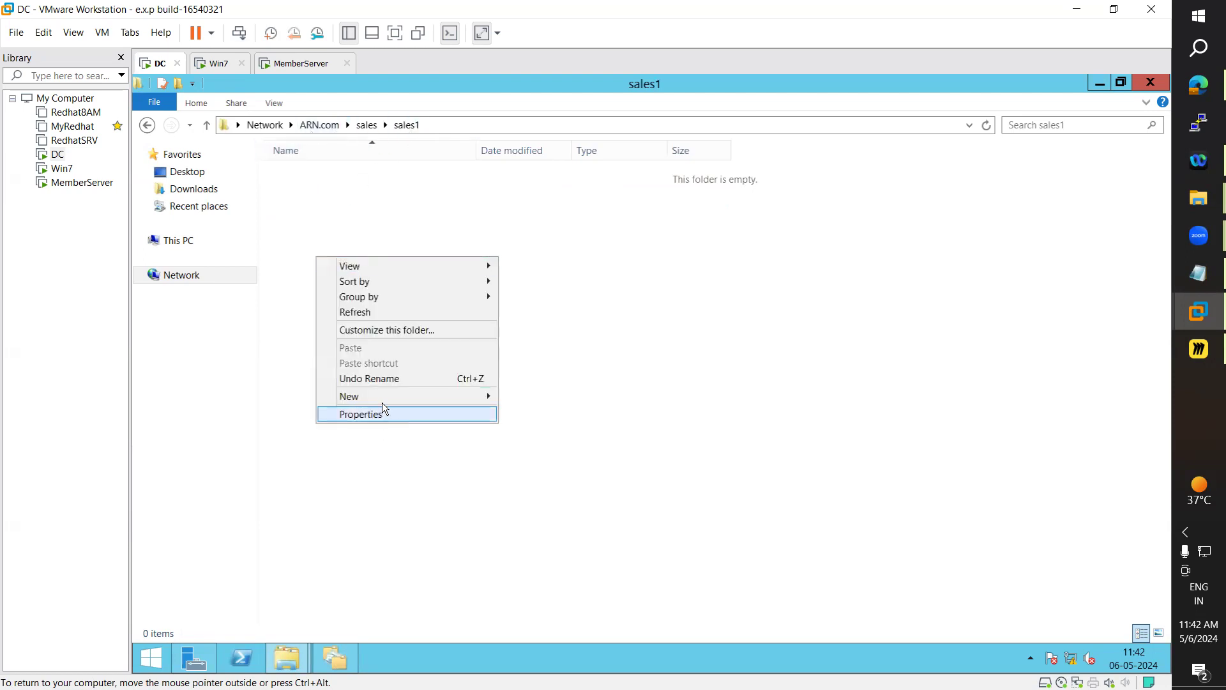
pyautogui.moveTo(435, 396)
pyautogui.click(534, 397)
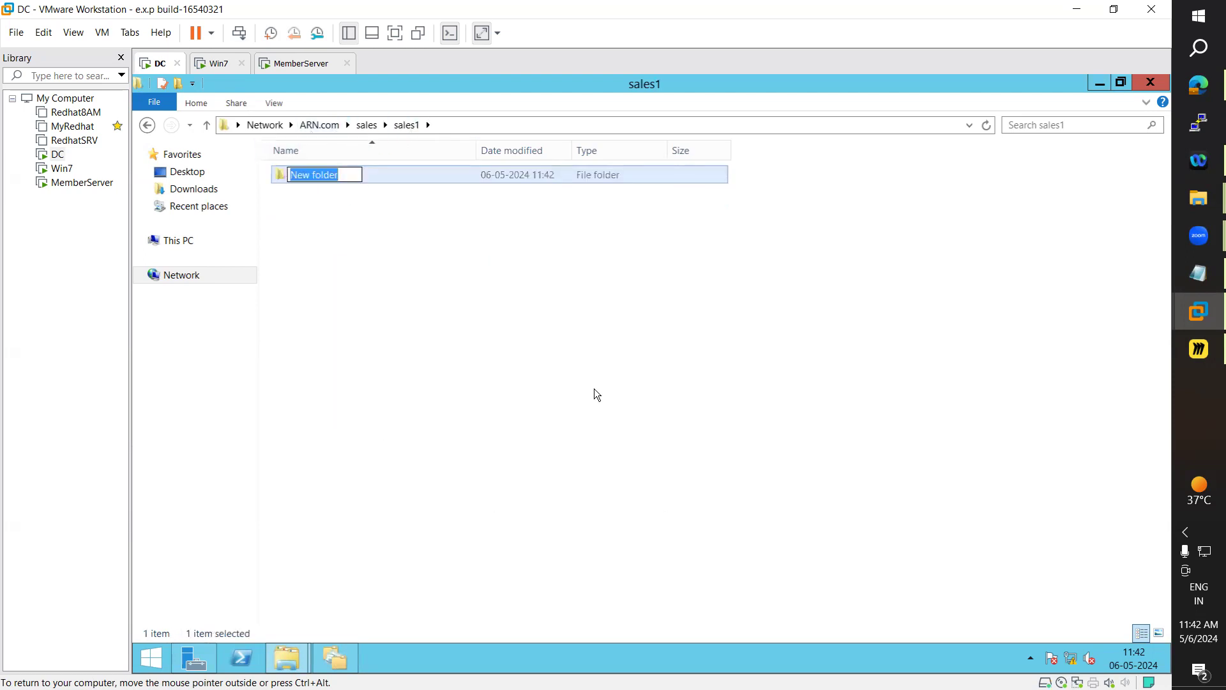
pyautogui.write('Thank you')
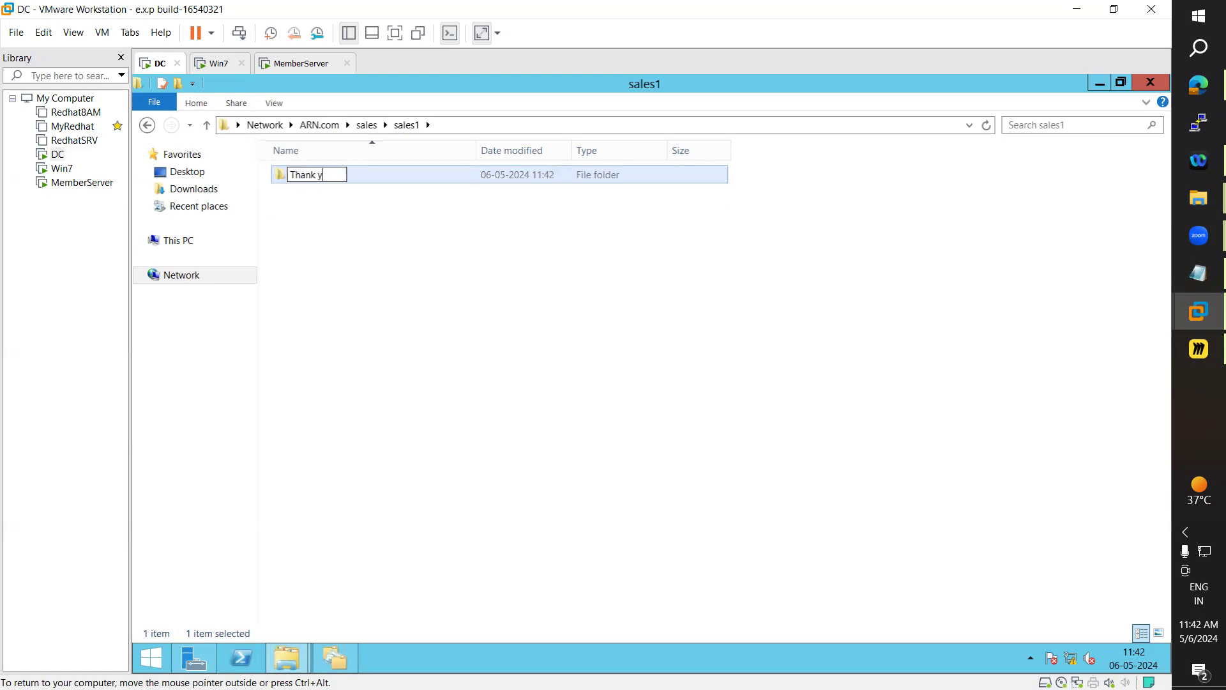
pyautogui.press('Return')
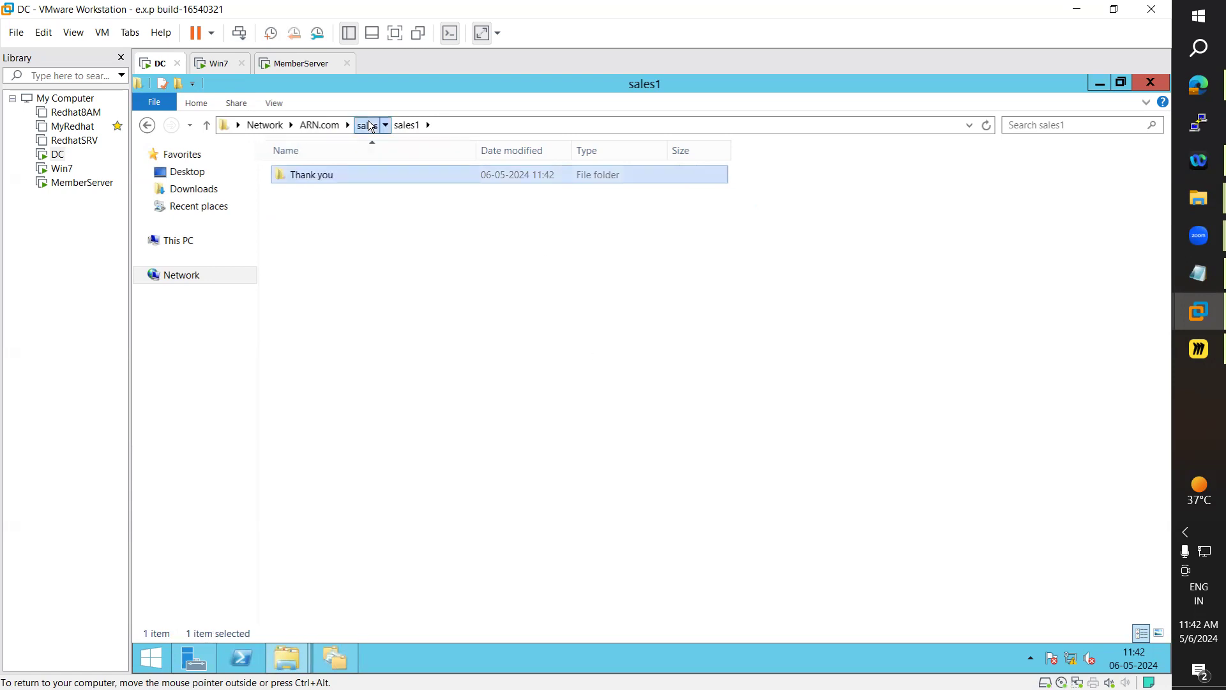
# Inside sales2, create a new folder named 'Welcome'
pyautogui.click(370, 124)
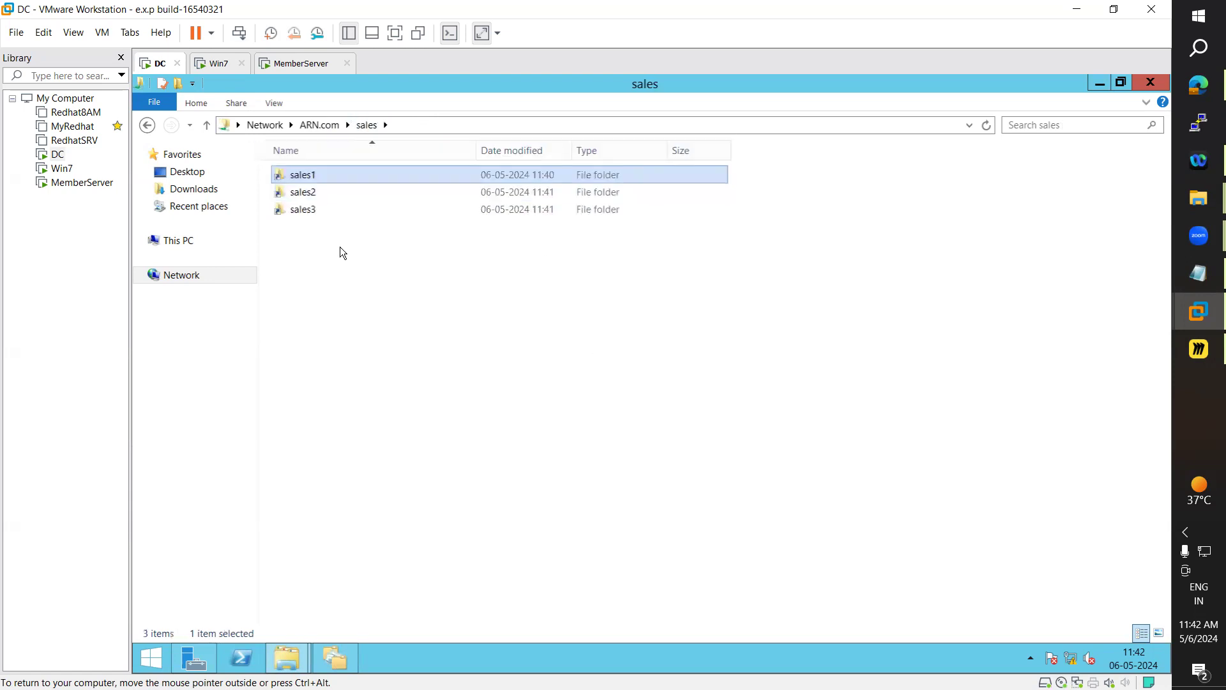
pyautogui.doubleClick(306, 193)
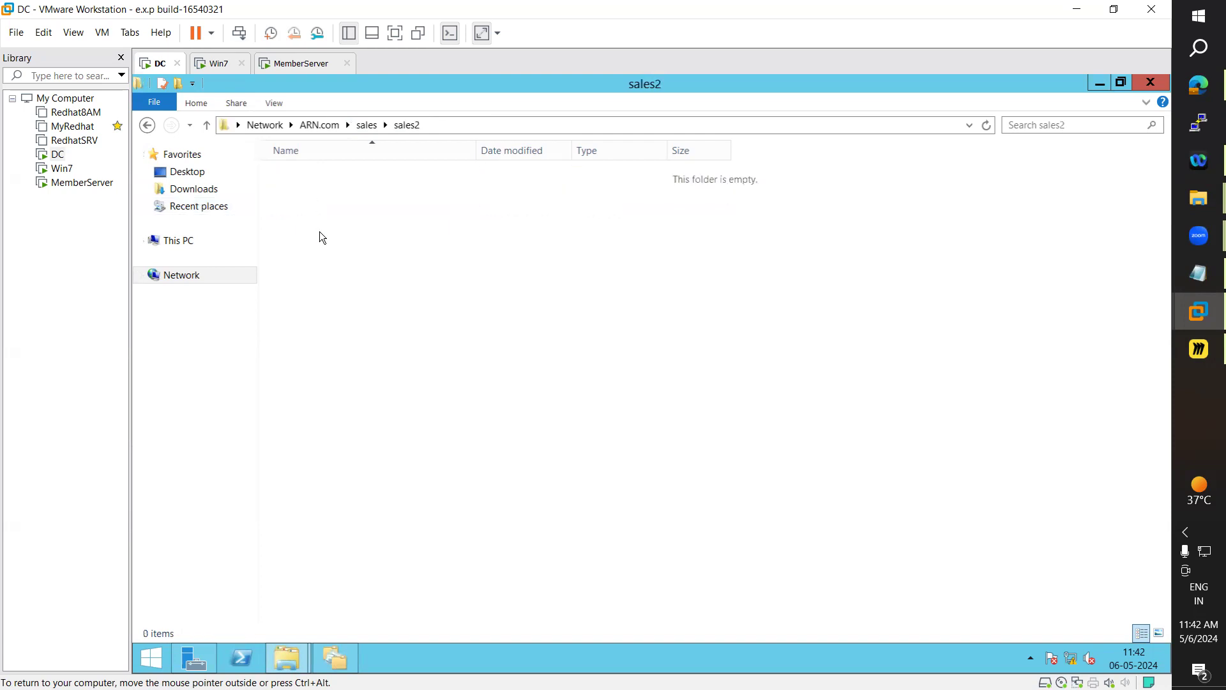
pyautogui.rightClick(323, 237)
pyautogui.moveTo(411, 371)
pyautogui.click(530, 374)
pyautogui.write('Welcome')
pyautogui.click(477, 351)
# Inside sales3, create a new folder named 'Visit Again', then return to the namespace root
pyautogui.click(367, 124)
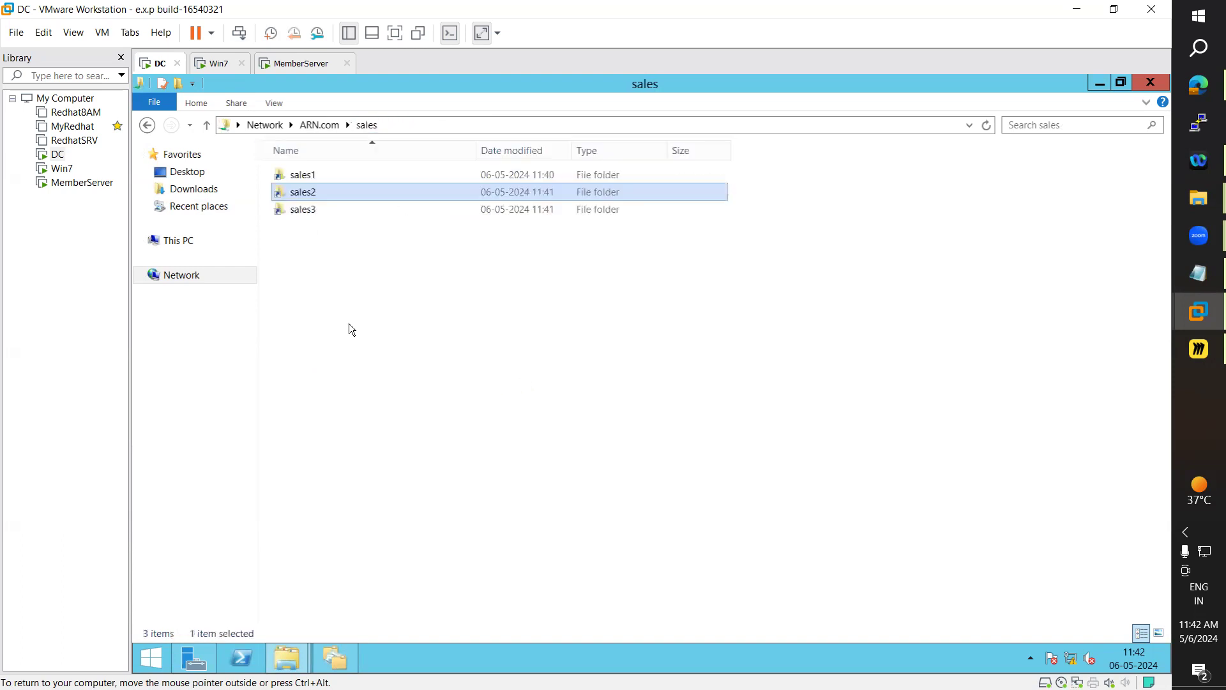
pyautogui.doubleClick(301, 209)
pyautogui.rightClick(330, 295)
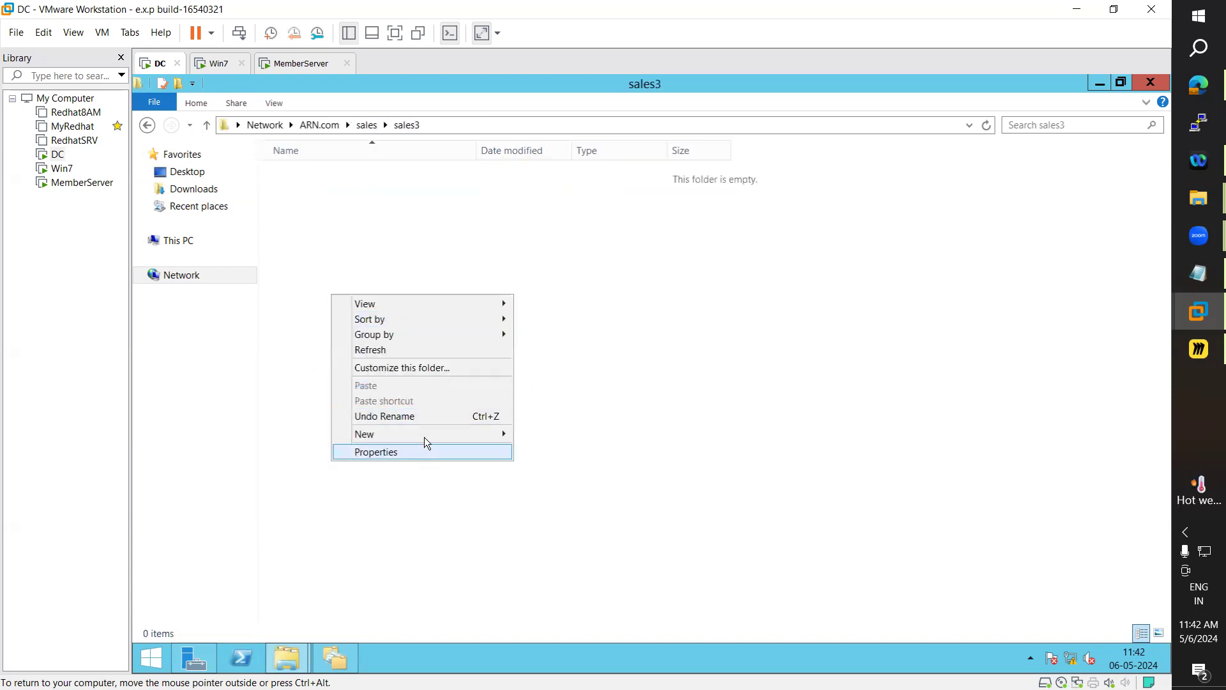
pyautogui.moveTo(428, 436)
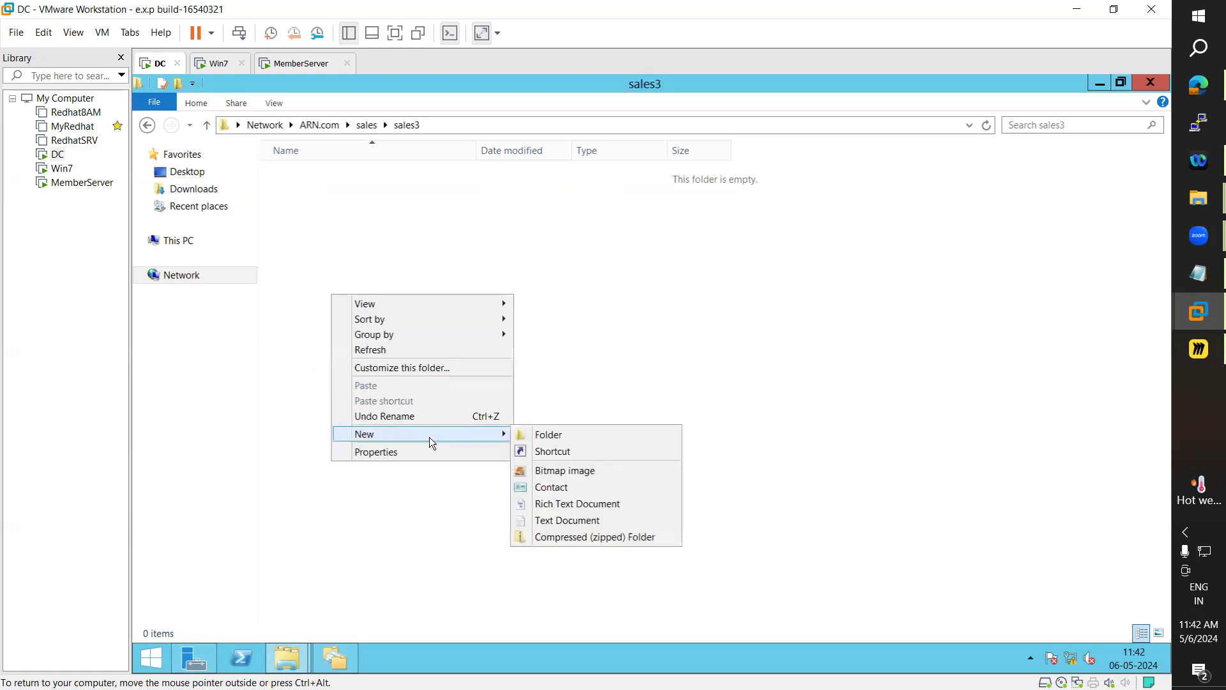
pyautogui.click(553, 436)
pyautogui.write('Visi')
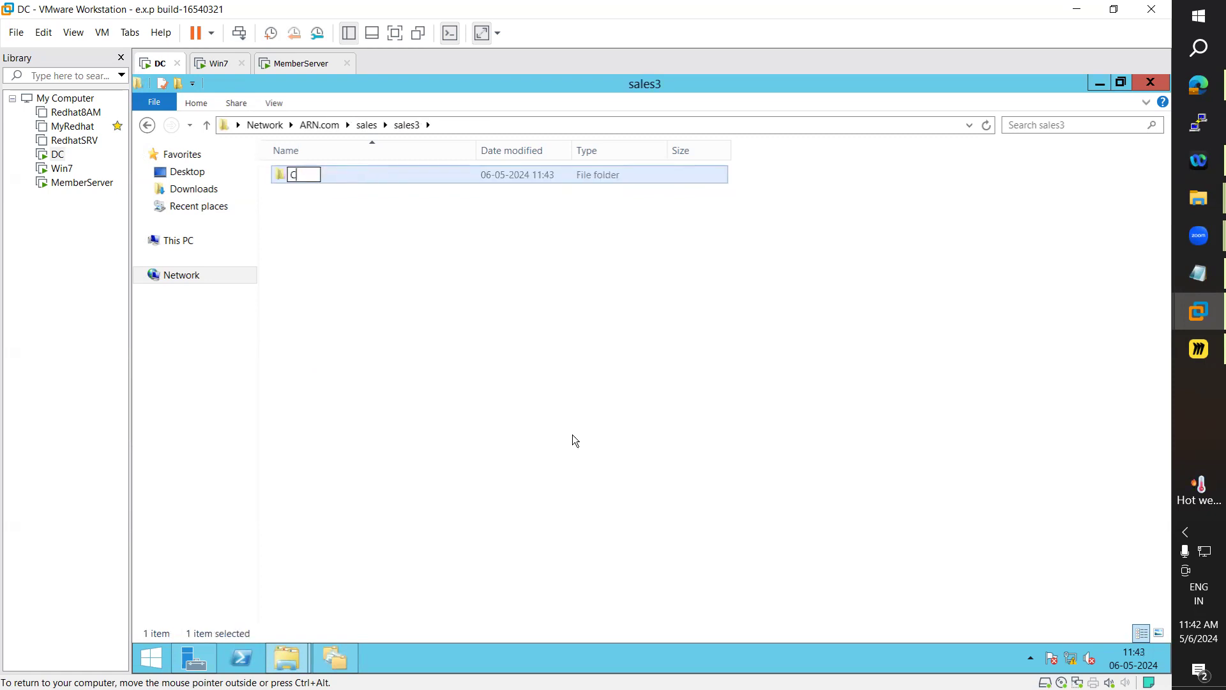
pyautogui.write('t Again')
pyautogui.press('Return')
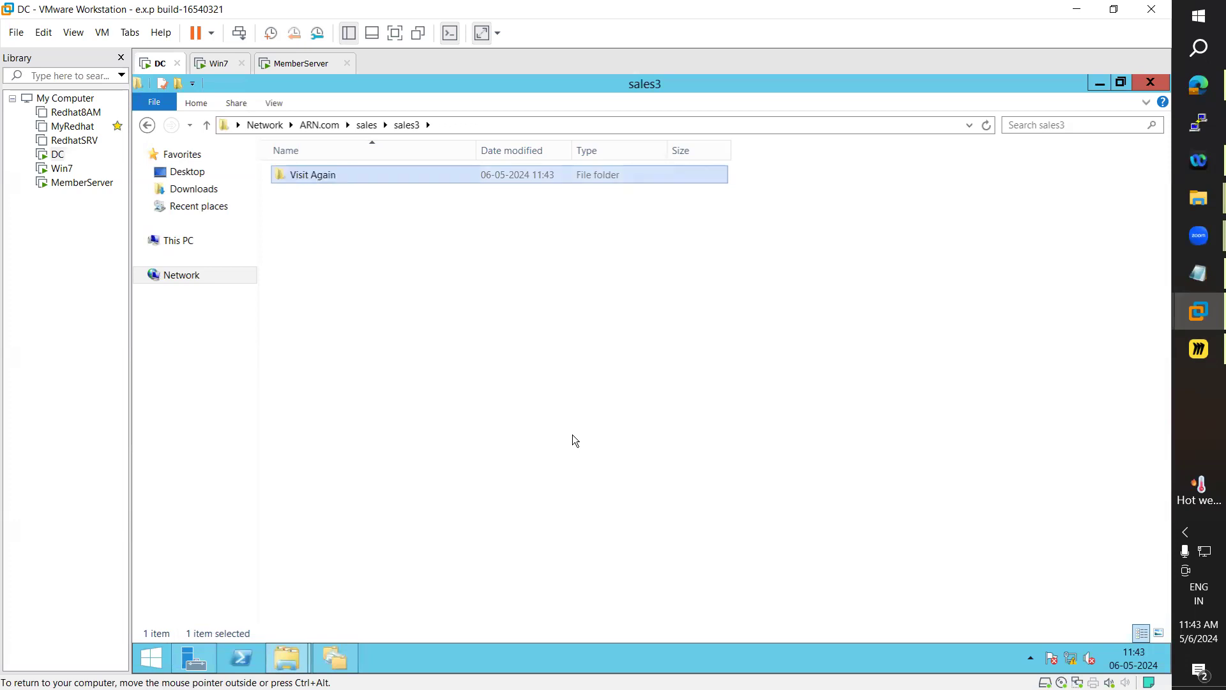
pyautogui.click(365, 130)
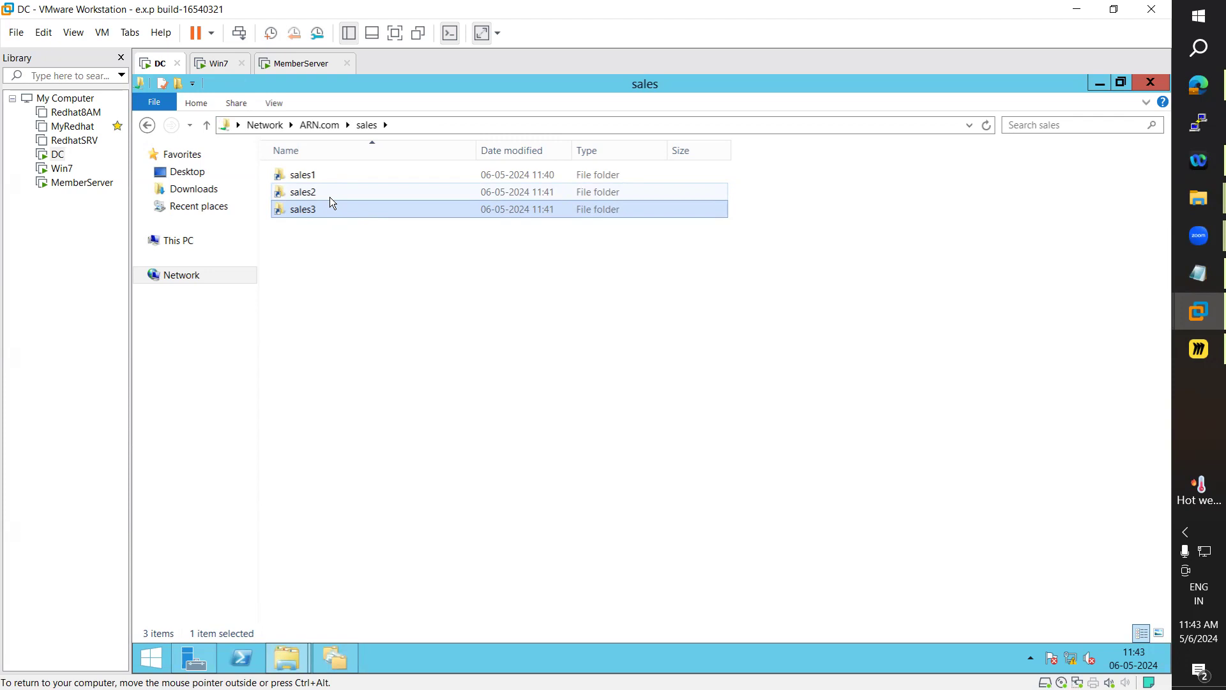
# Check the Welcome folder in MemberServer's D:\sales2 and Visit Again in Win7's sale3
pyautogui.click(411, 125)
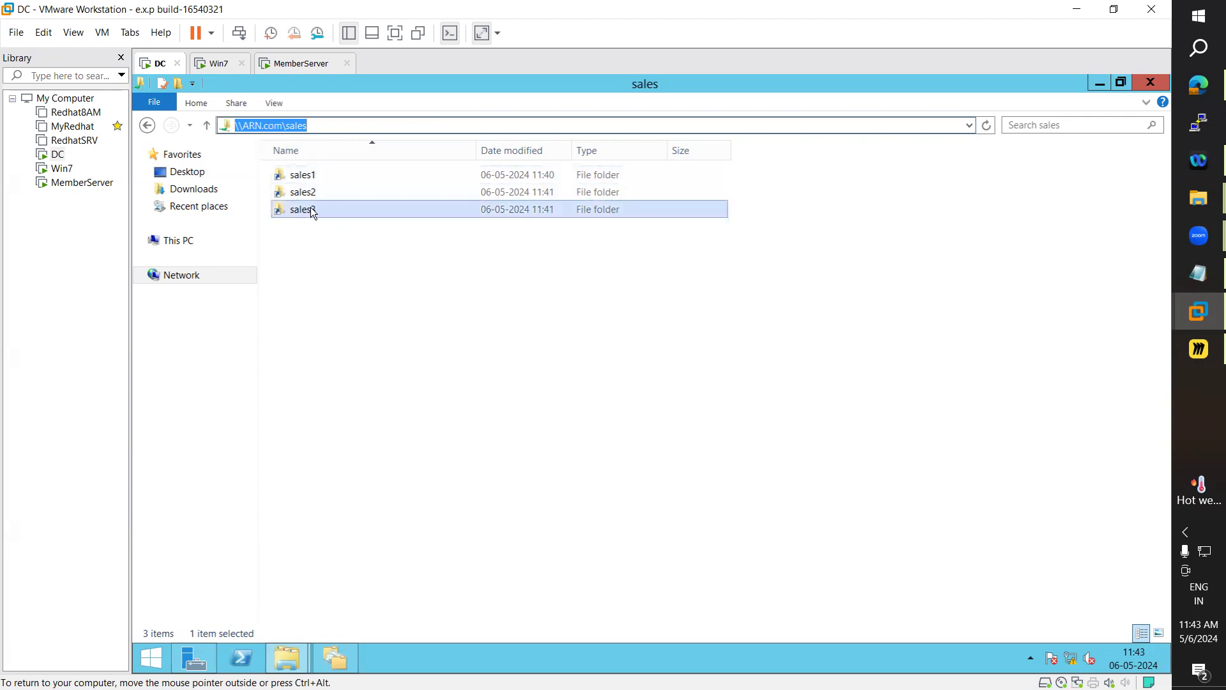
pyautogui.click(284, 64)
pyautogui.click(388, 346)
pyautogui.doubleClick(733, 446)
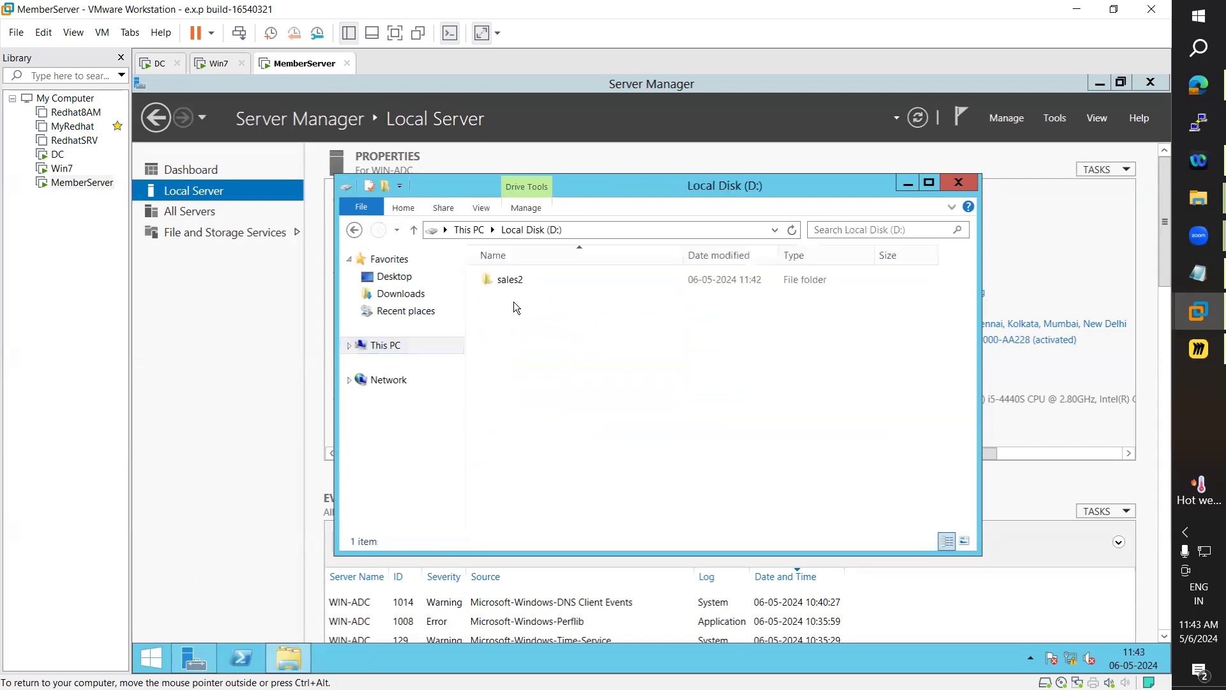
pyautogui.doubleClick(520, 280)
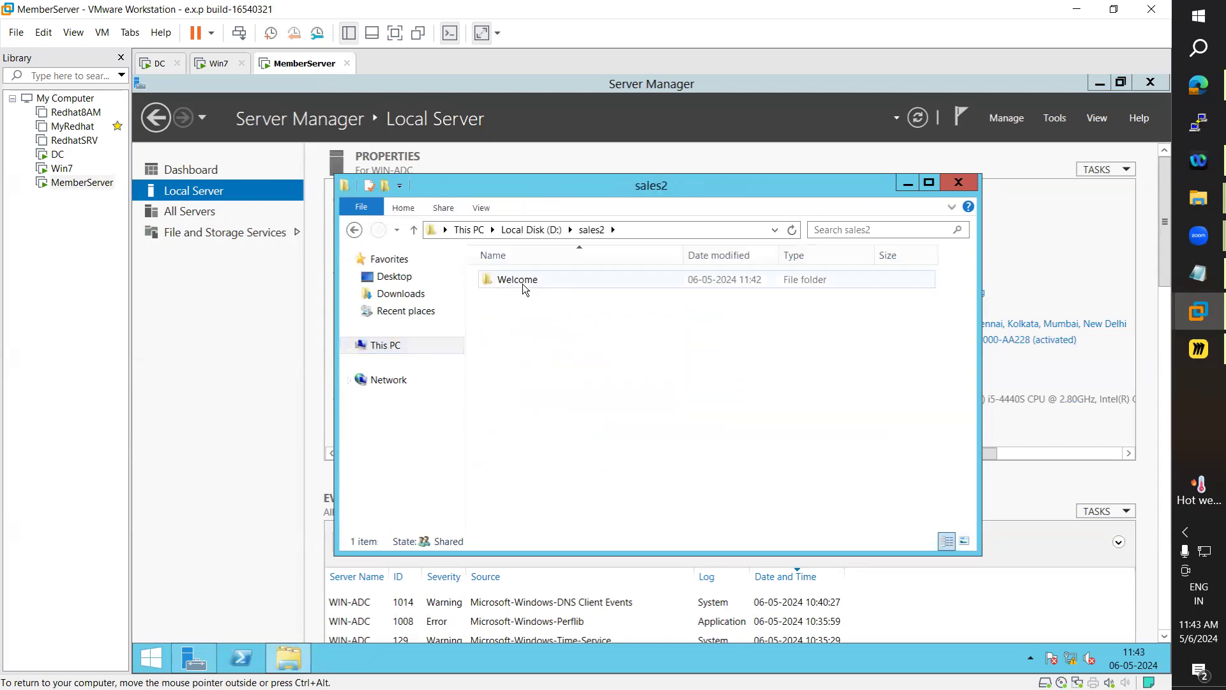
pyautogui.click(216, 64)
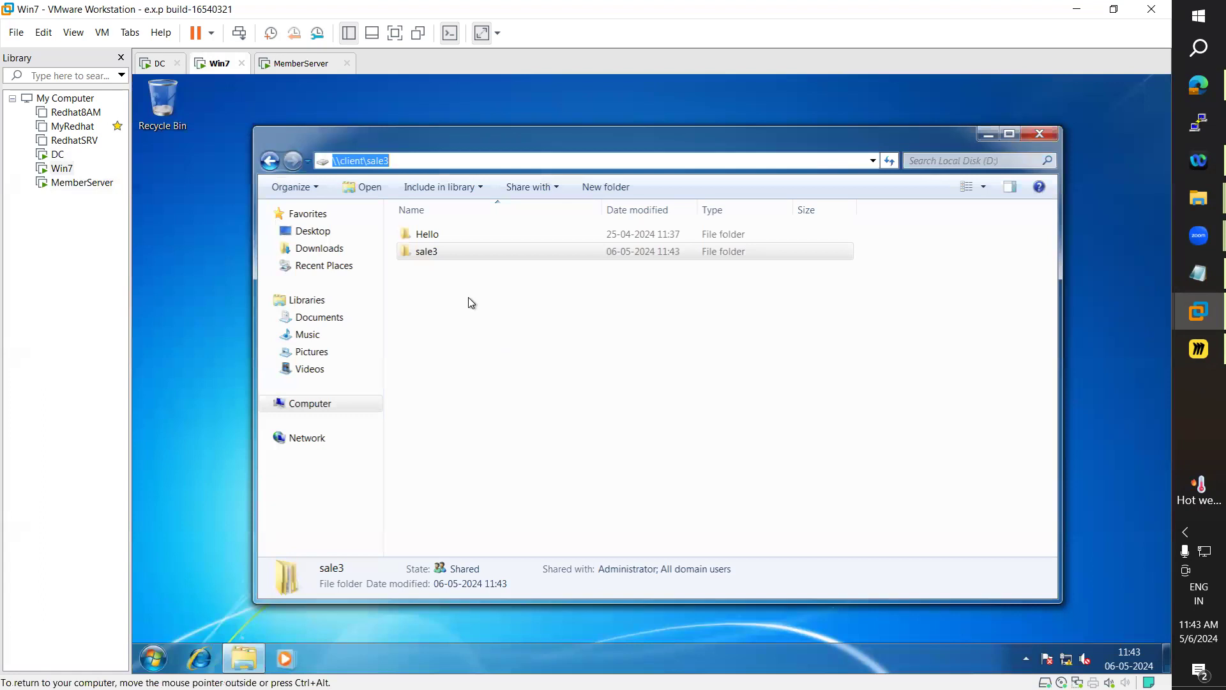
pyautogui.doubleClick(428, 251)
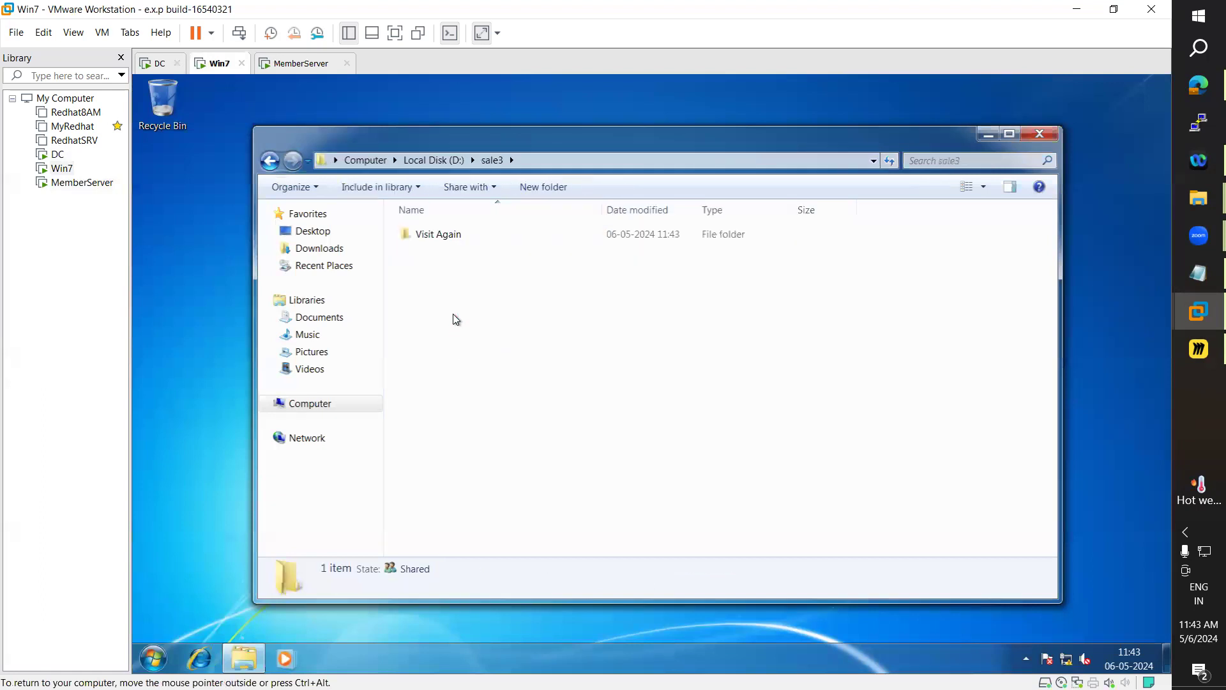
# On the DC, check D:\sales1 for the Thank you folder, then return to DFS Management
pyautogui.click(160, 63)
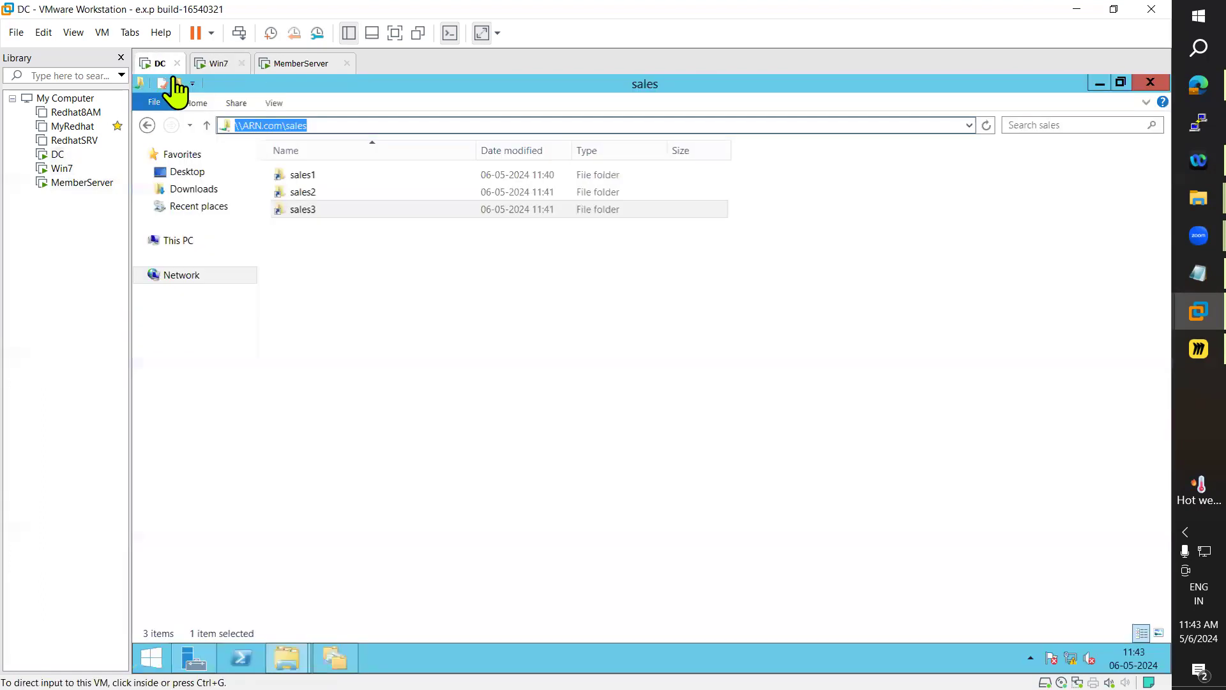
pyautogui.click(156, 666)
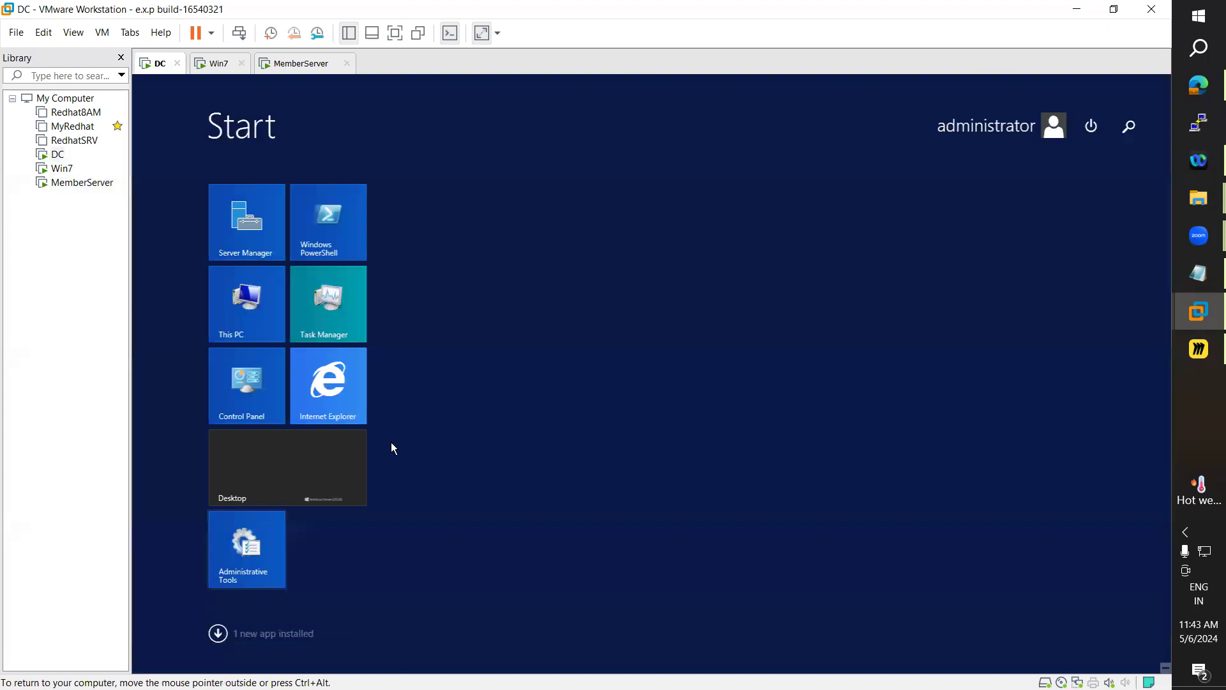
pyautogui.click(257, 304)
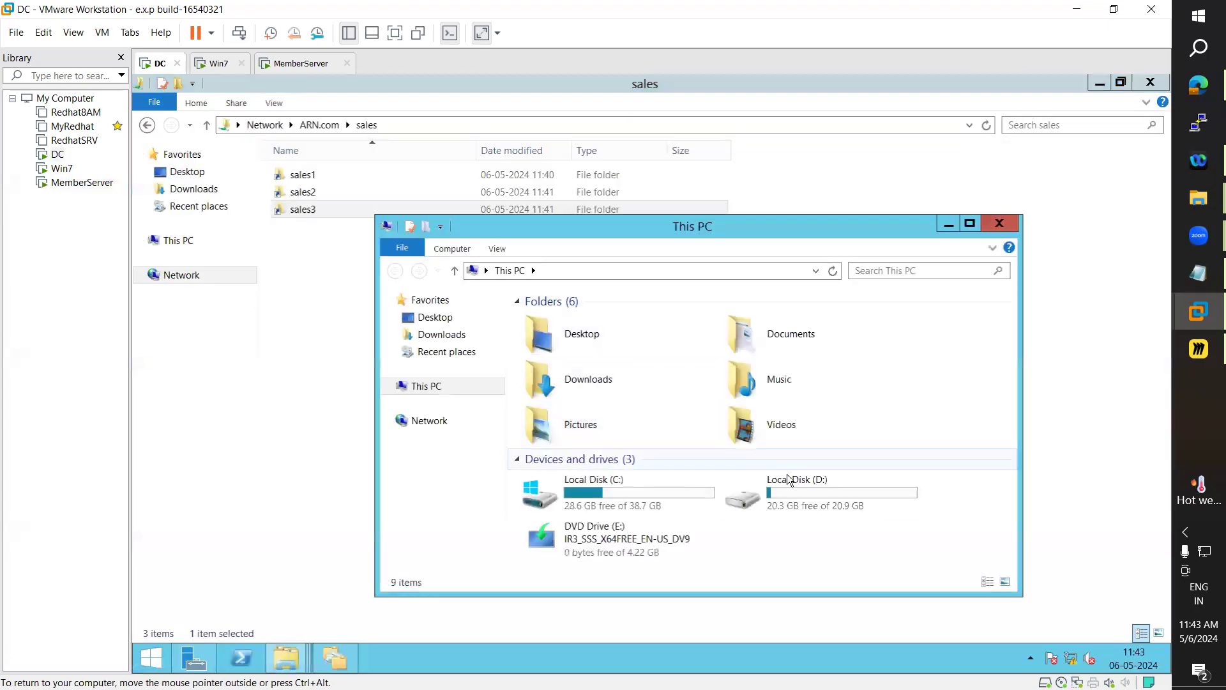
pyautogui.doubleClick(788, 491)
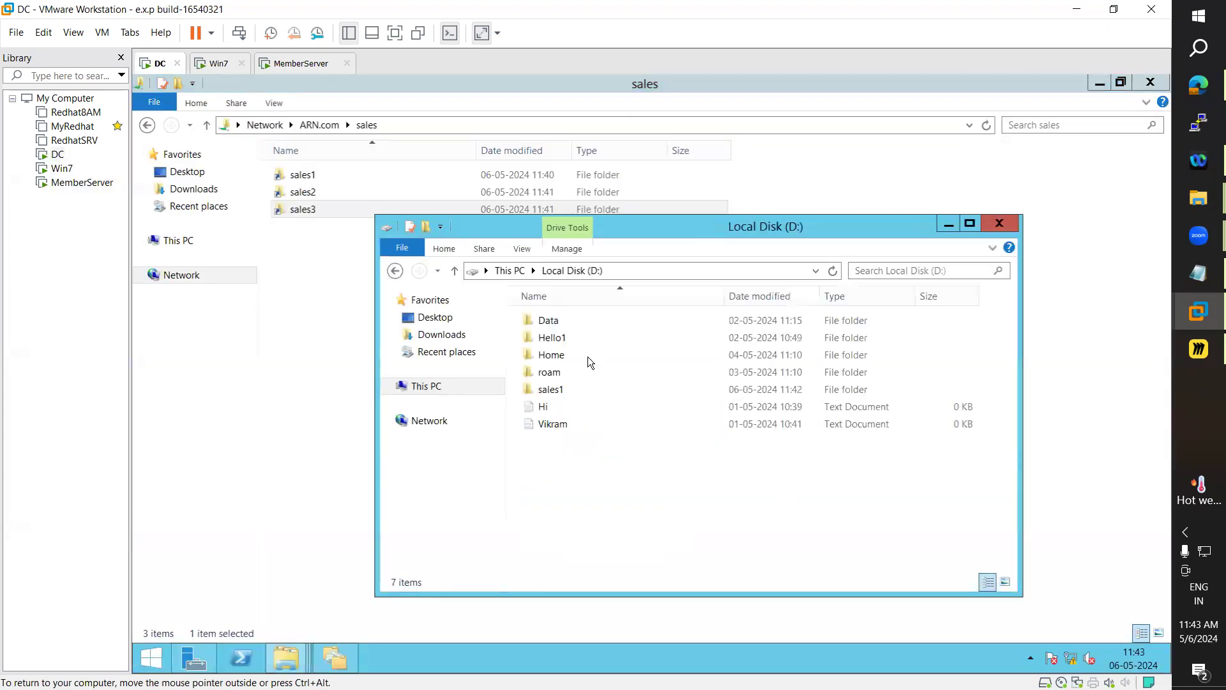
pyautogui.doubleClick(560, 390)
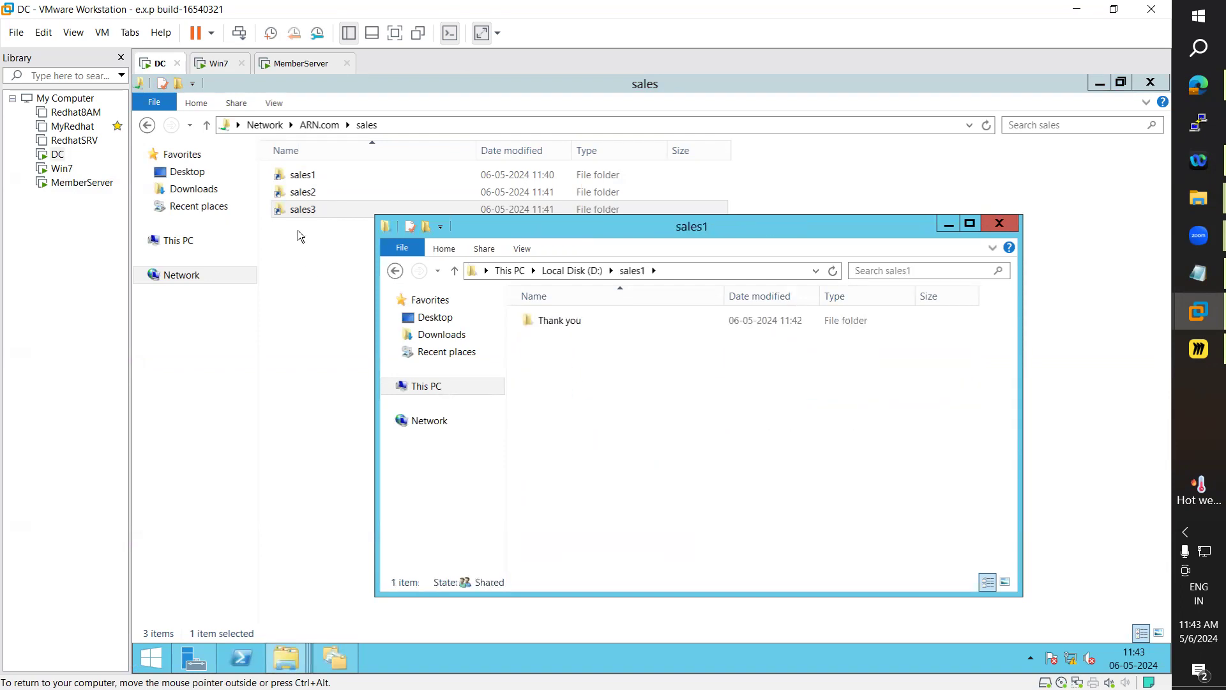
pyautogui.click(336, 651)
# Switch from the local sales1 window back to the \\ARN.com\sales Explorer window on the DC
pyautogui.moveTo(292, 658)
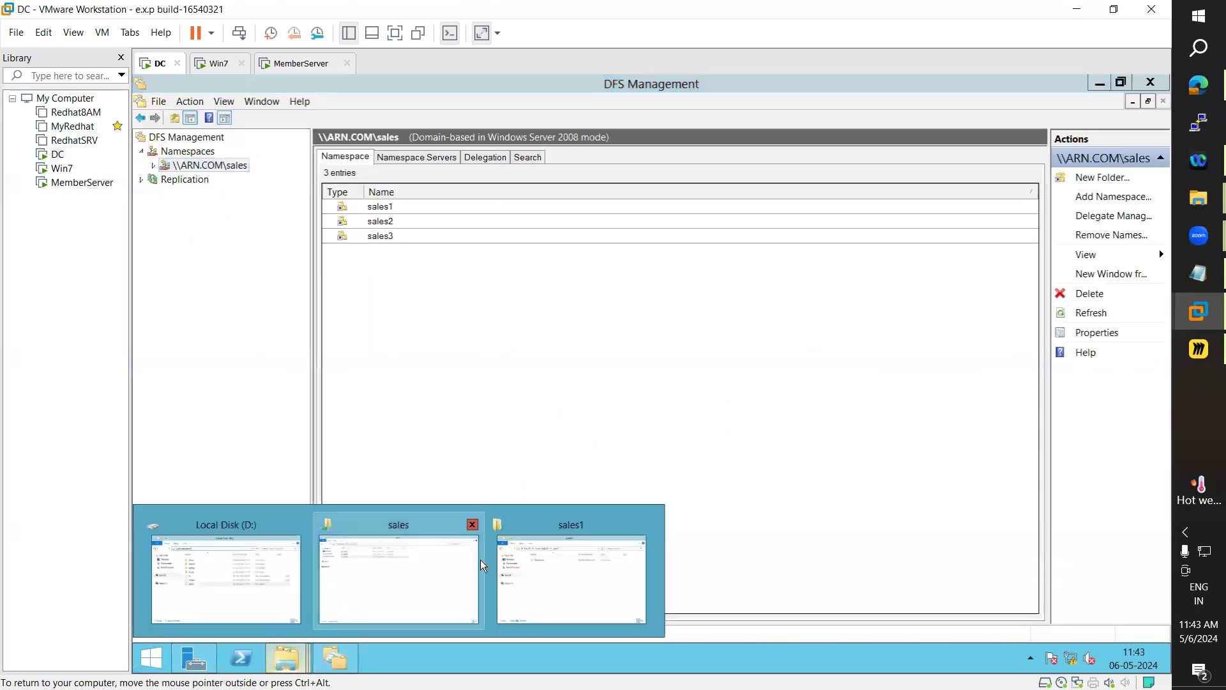
pyautogui.click(521, 576)
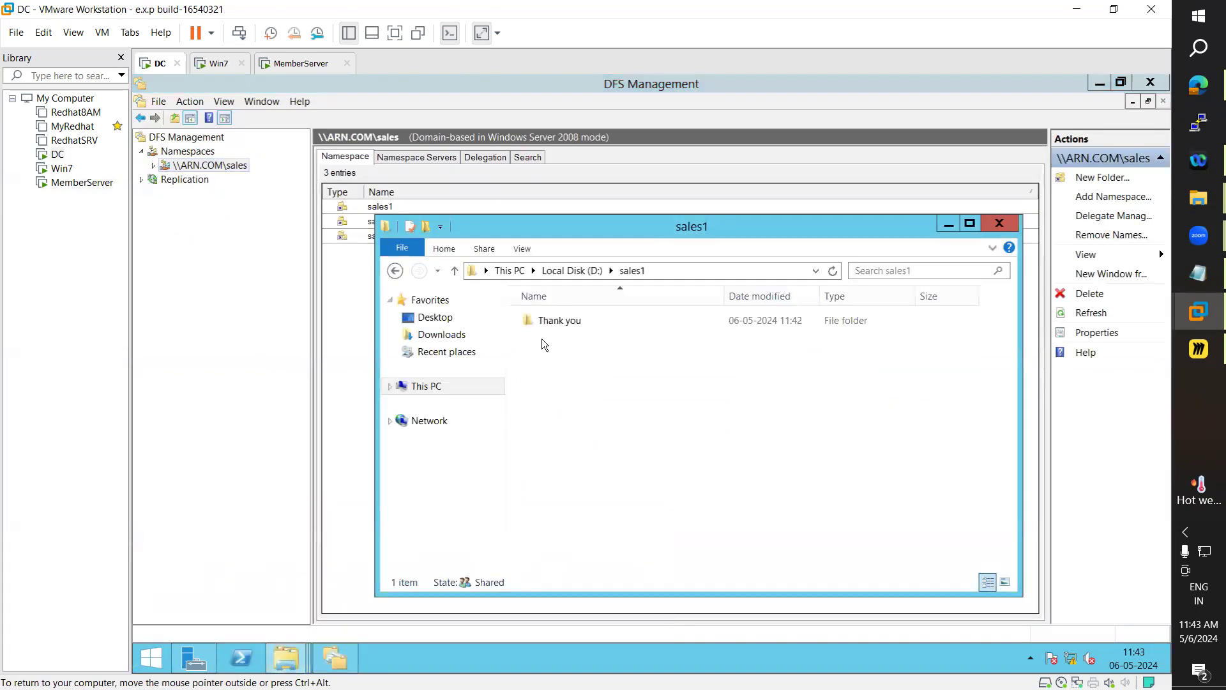
pyautogui.click(290, 664)
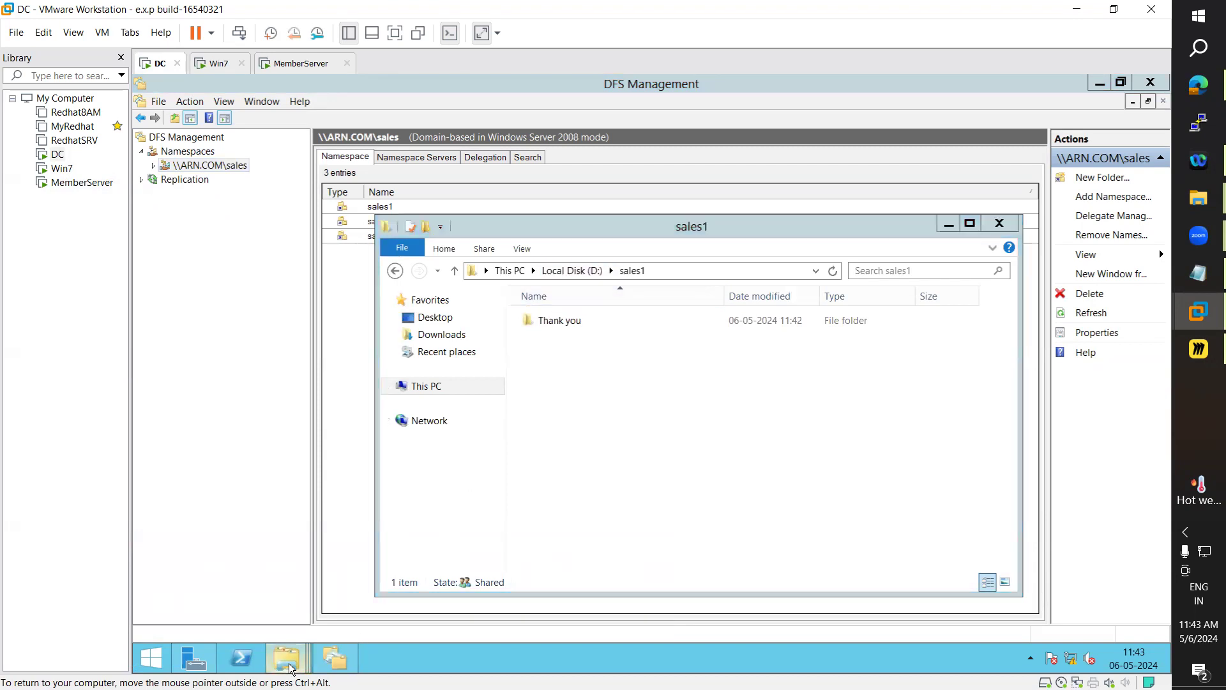
pyautogui.click(379, 571)
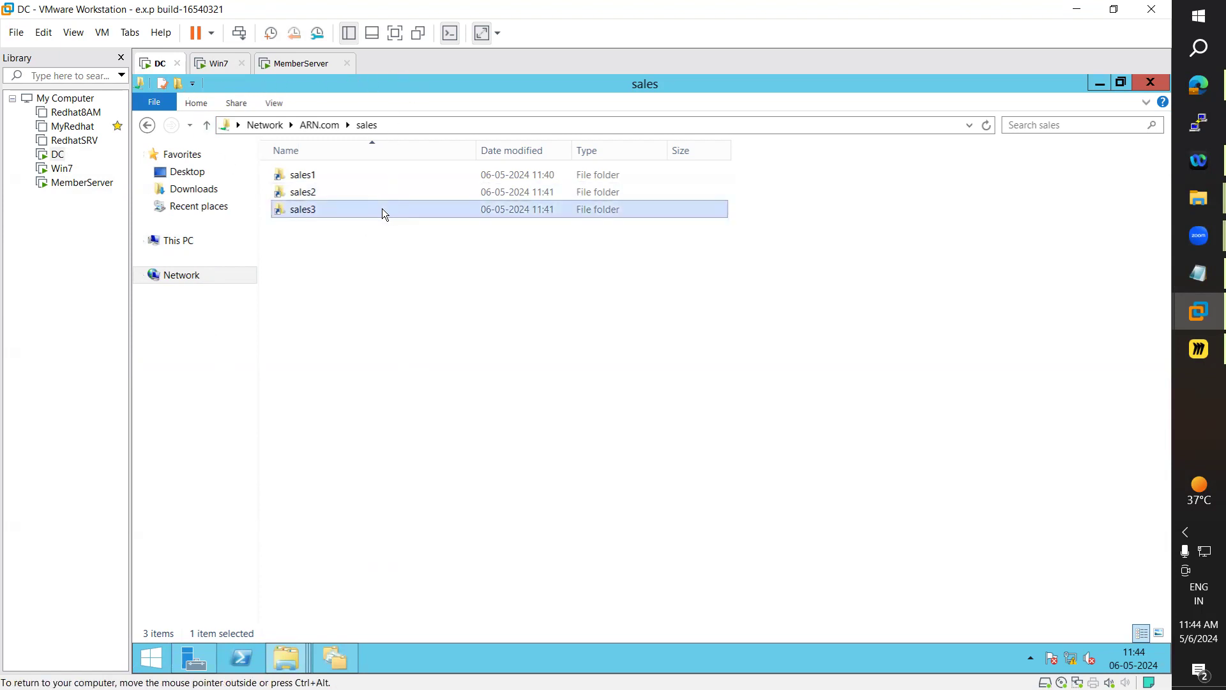
pyautogui.click(390, 125)
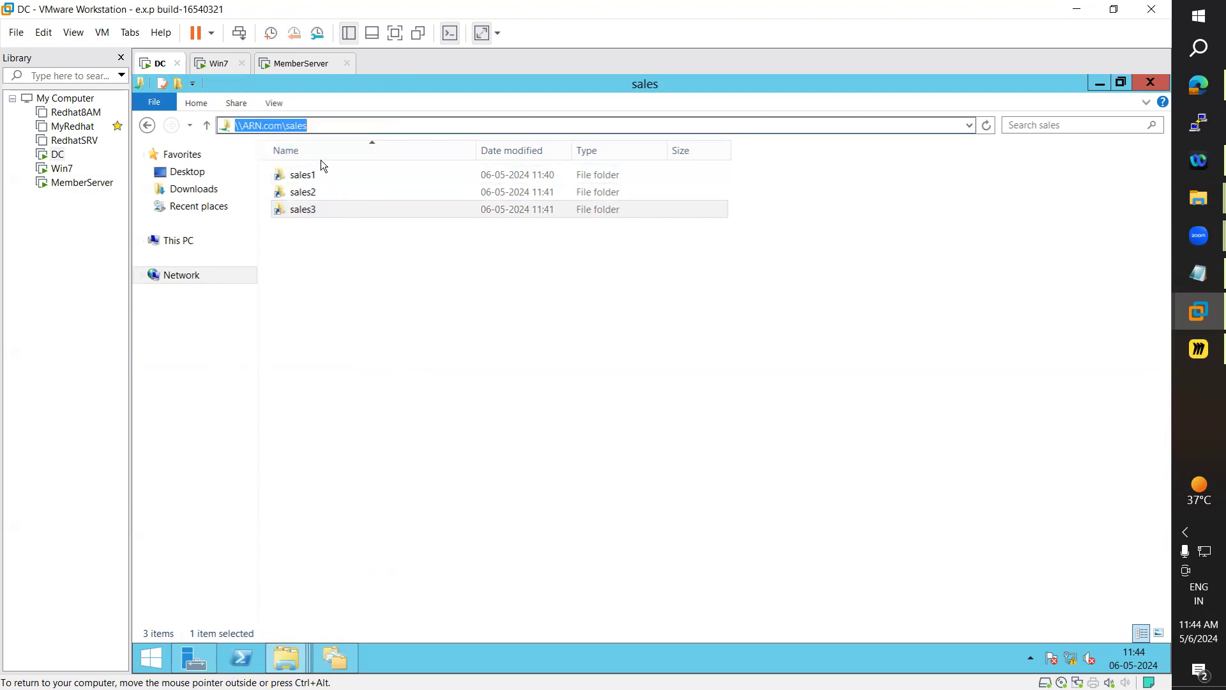
pyautogui.click(336, 297)
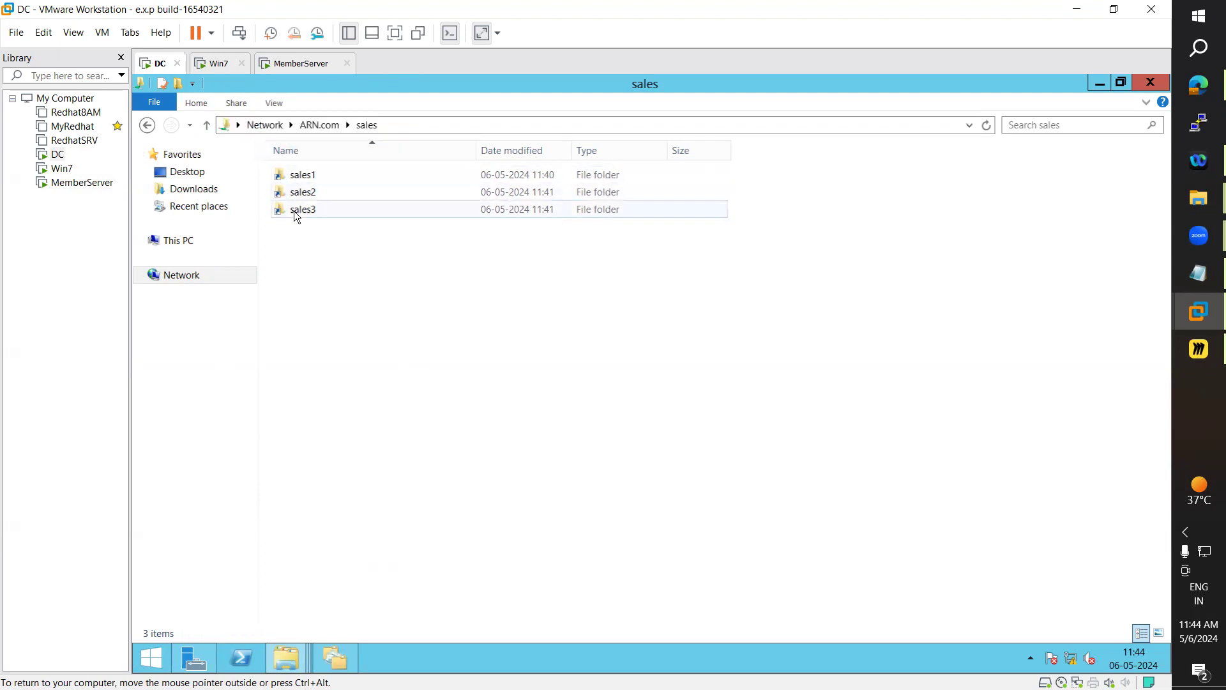